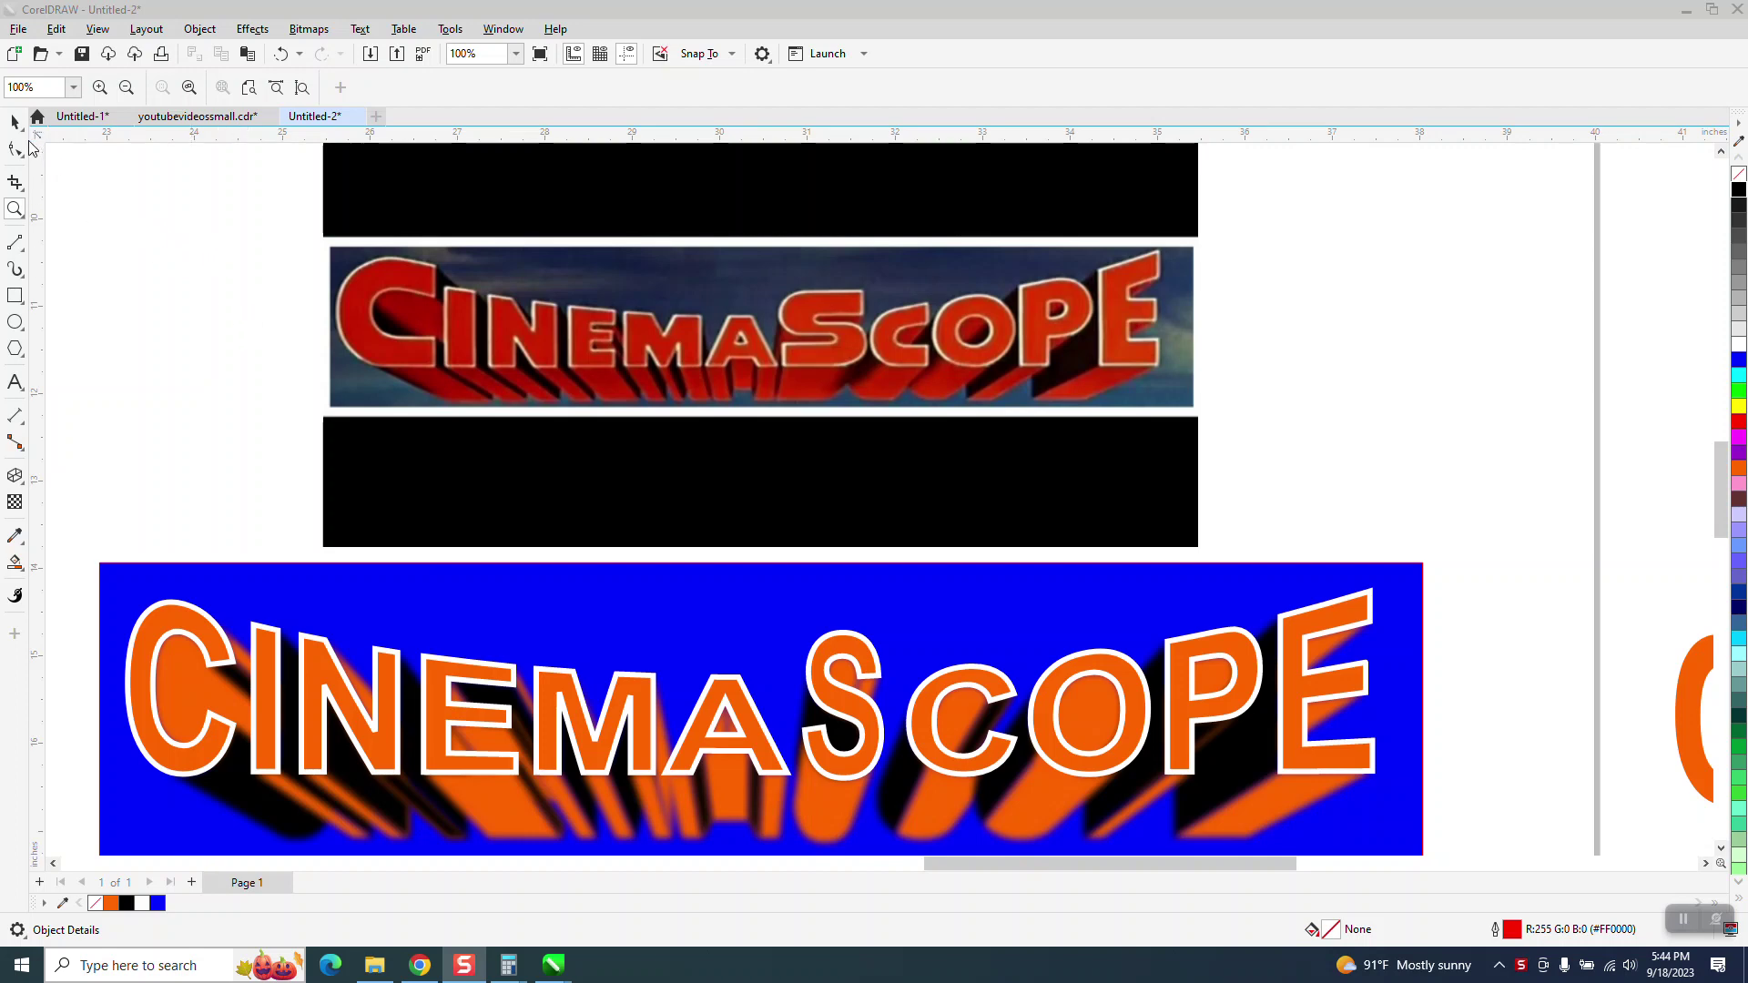
Test a duplicate of the orange CinemaScope text, then delete the extra copy.
scroll(292, 421, down, 1)
scroll(407, 426, down, 1)
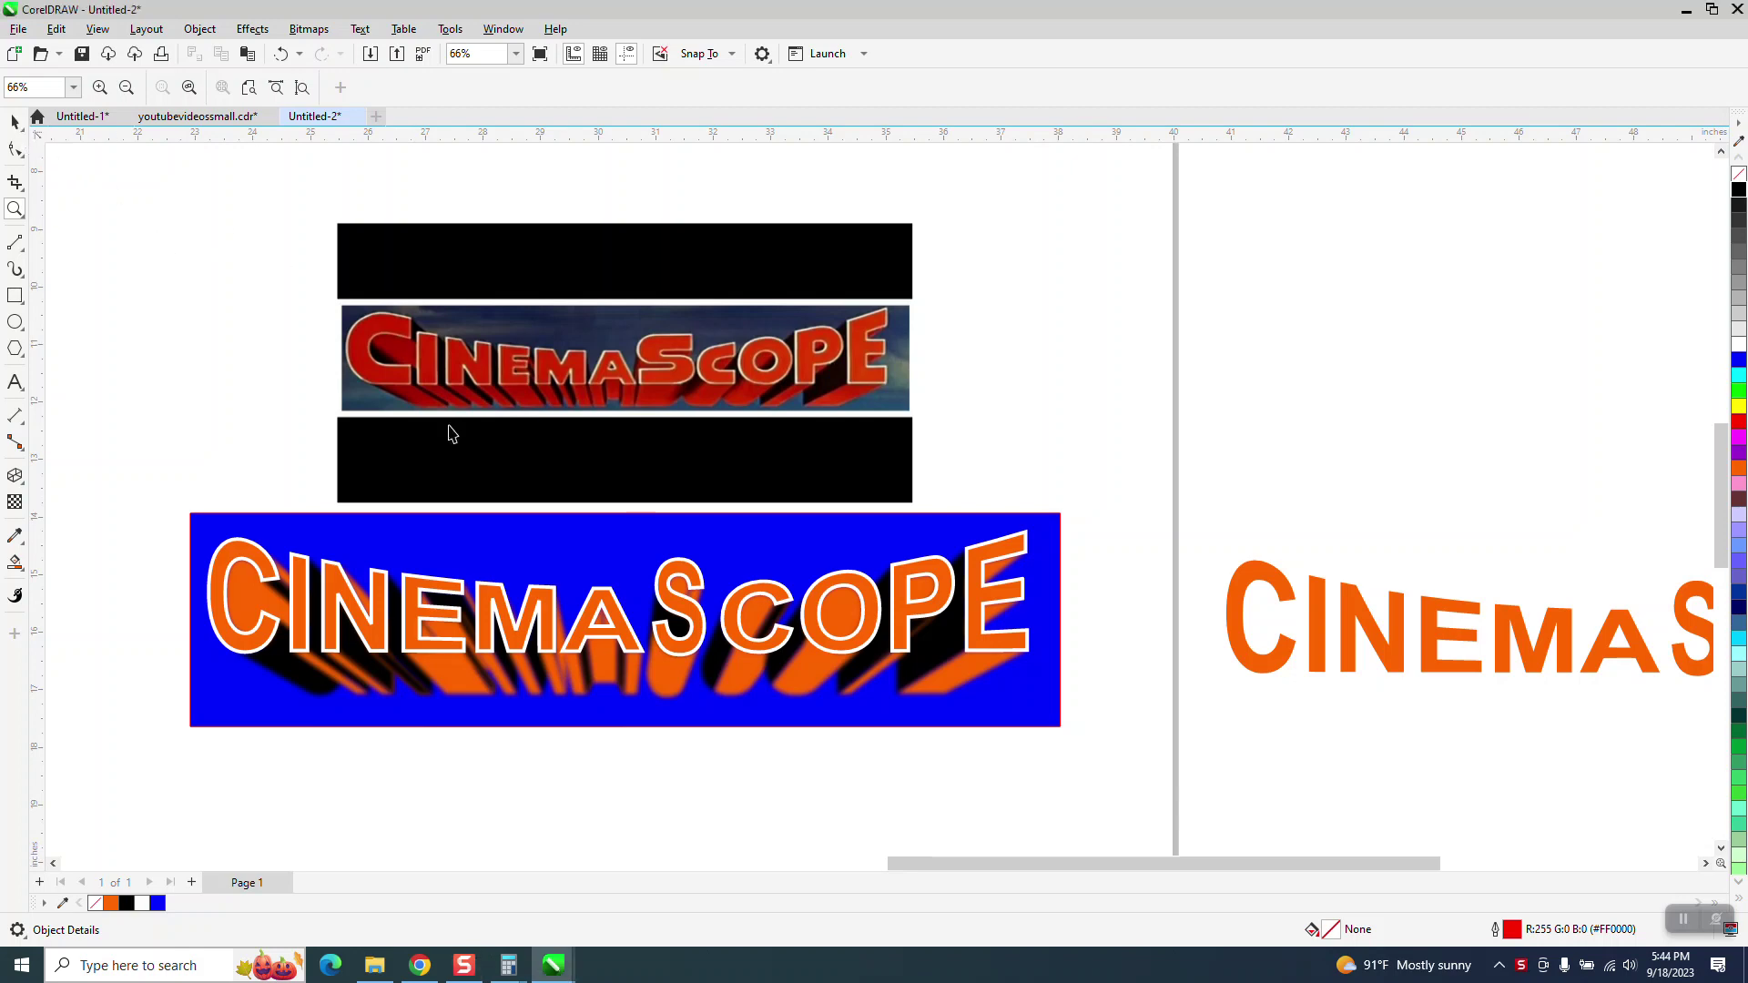
key(space)
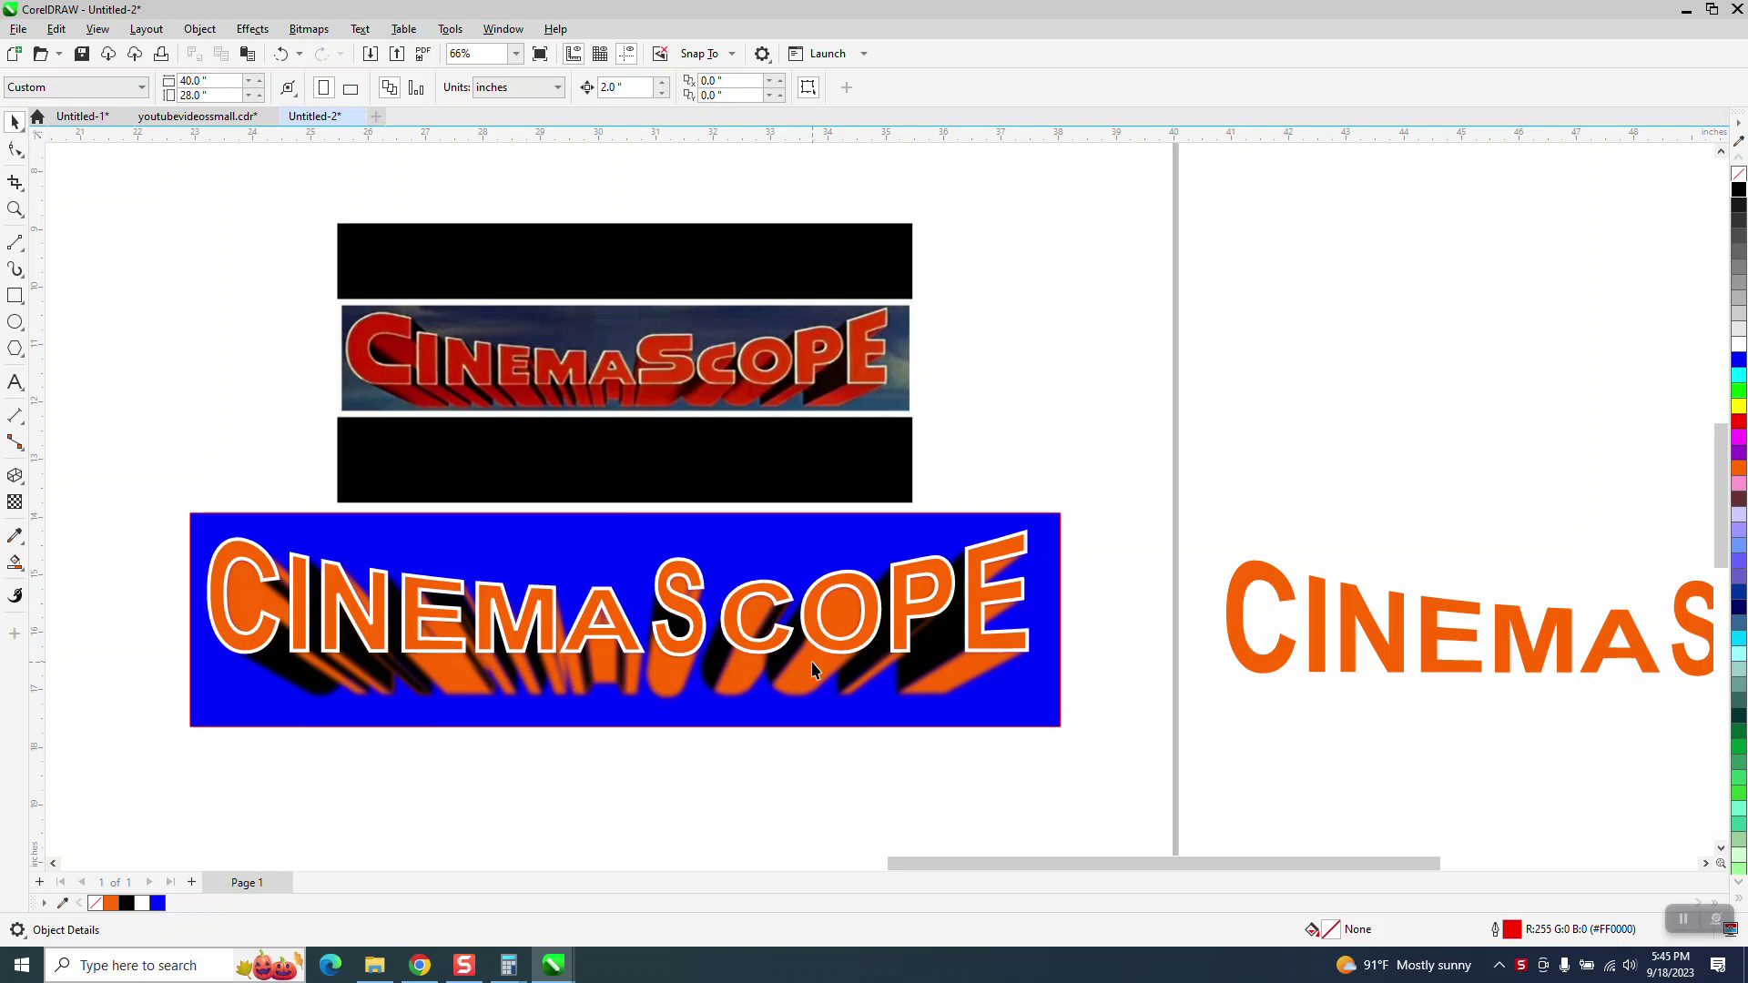
scroll(812, 669, down, 1)
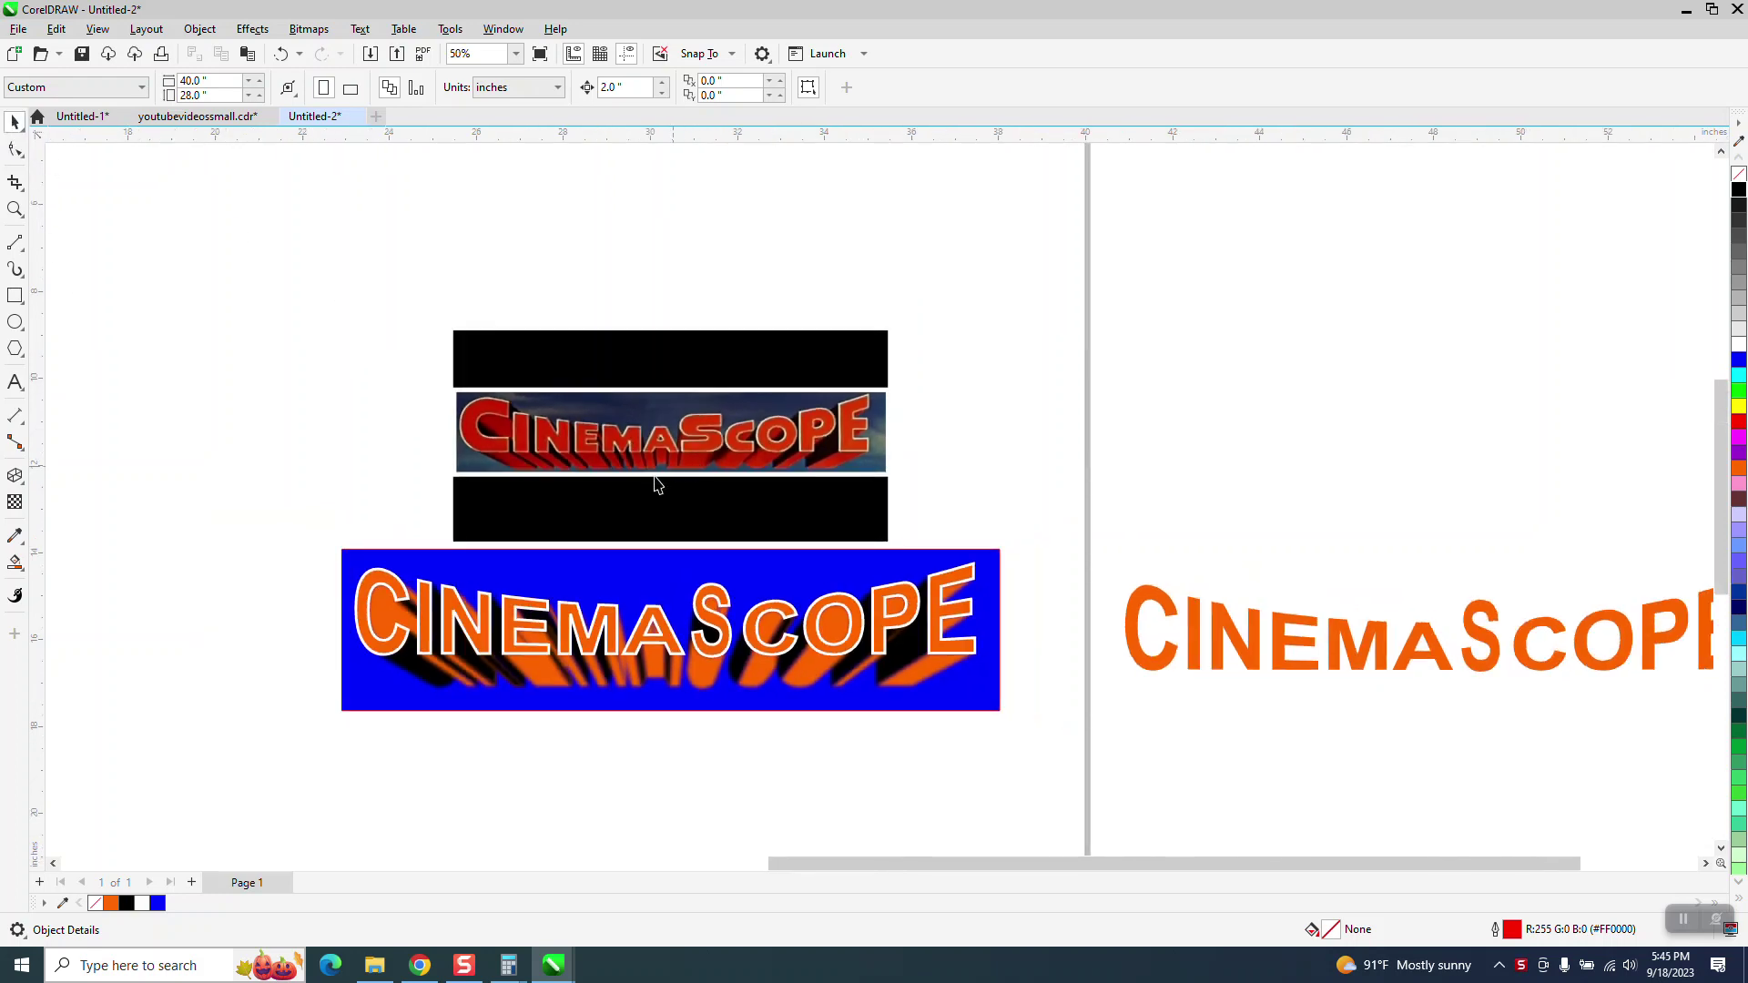
scroll(656, 482, down, 1)
click(1172, 597)
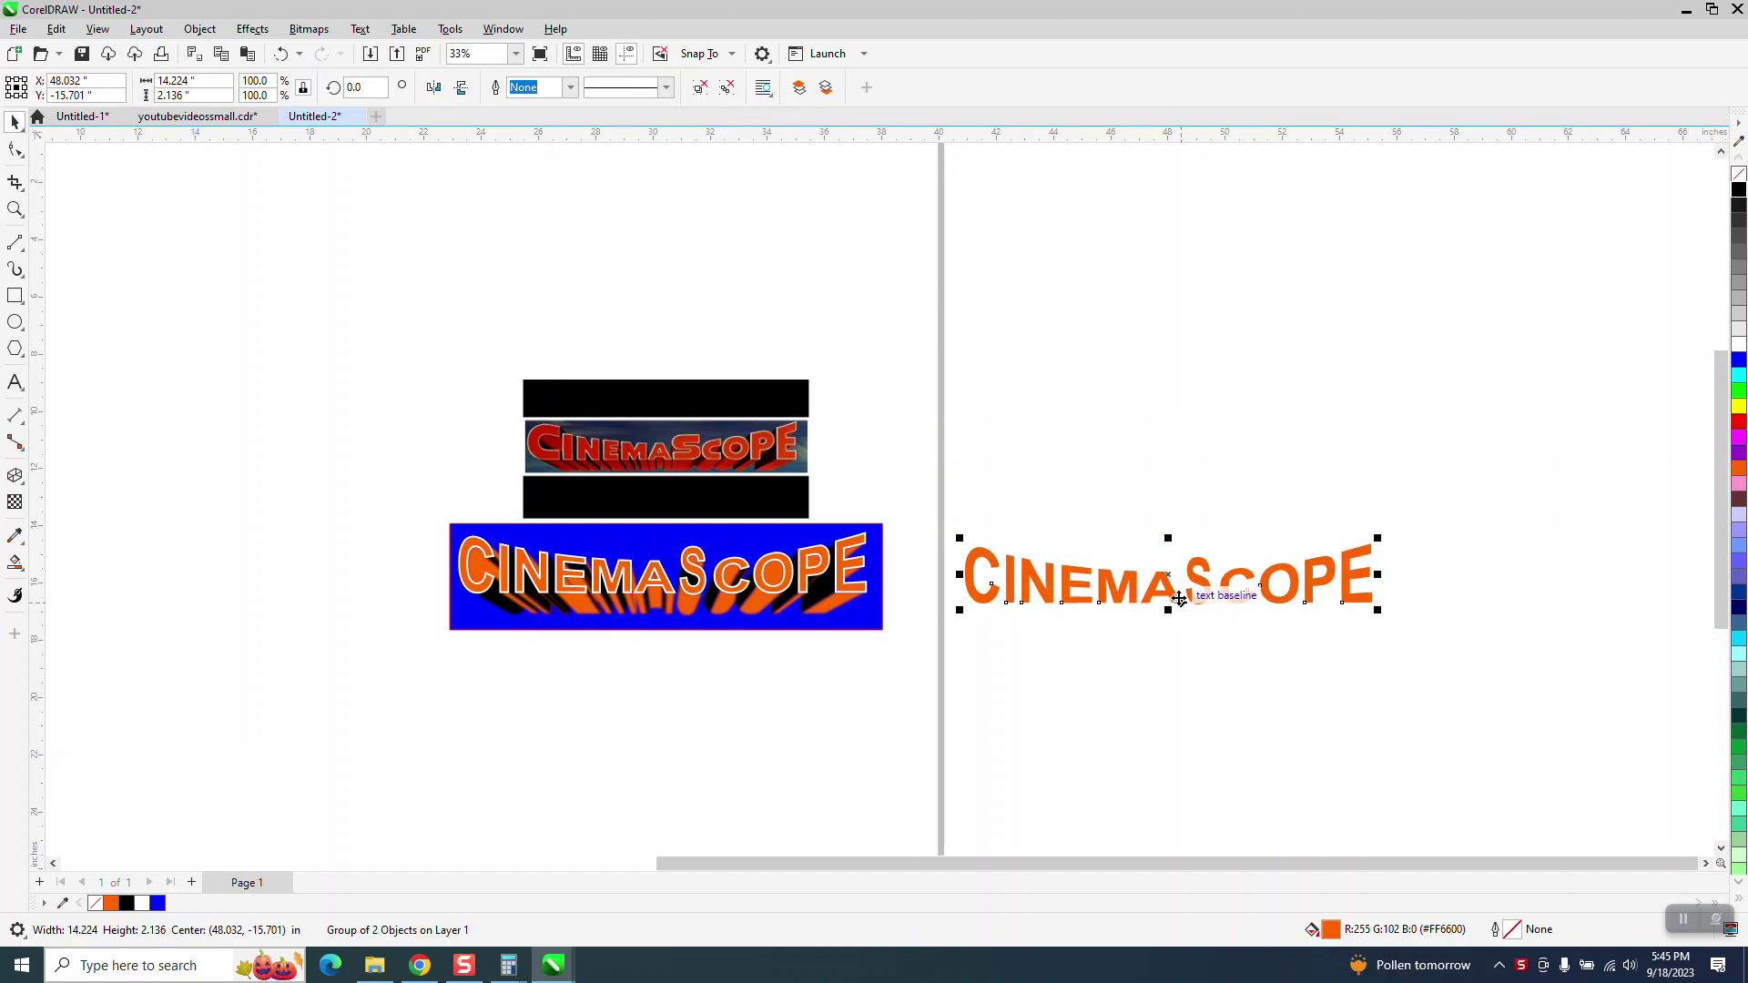
key(ctrl+d)
key(Delete)
click(1200, 604)
click(754, 298)
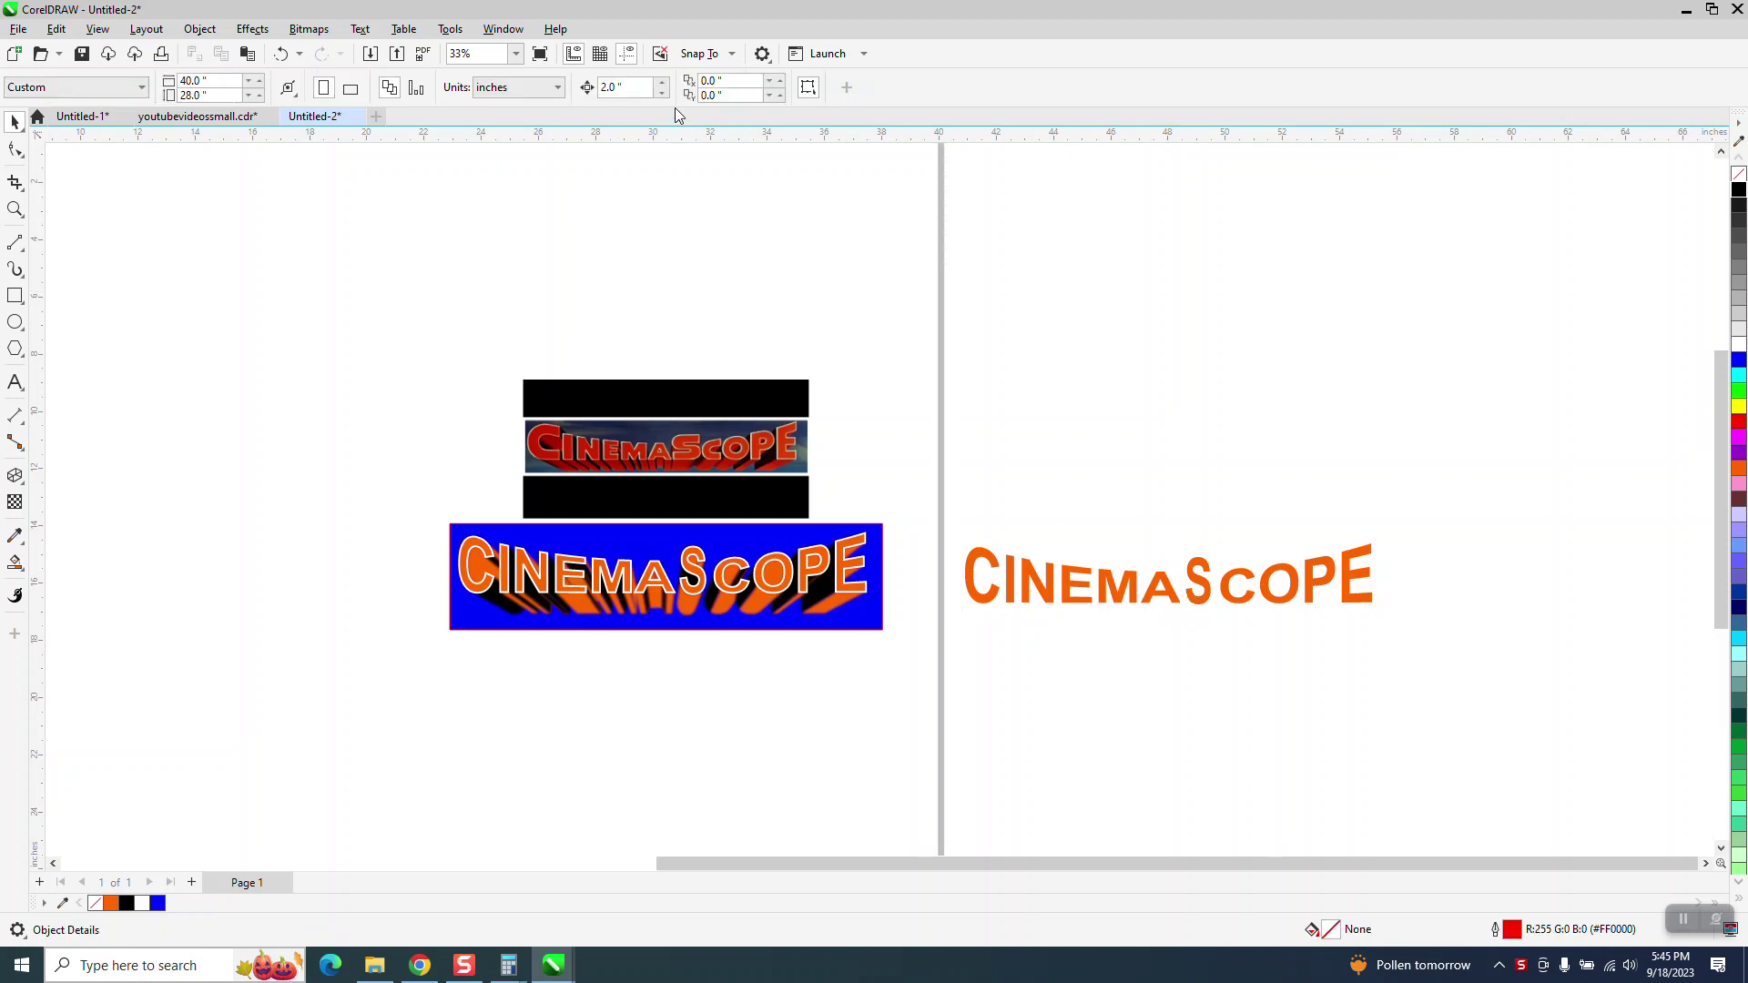
Set the duplicate distance to 16 in and duplicate the text 16 inches to the right.
double_click(631, 89)
text(16)
click(1249, 570)
key(Right)
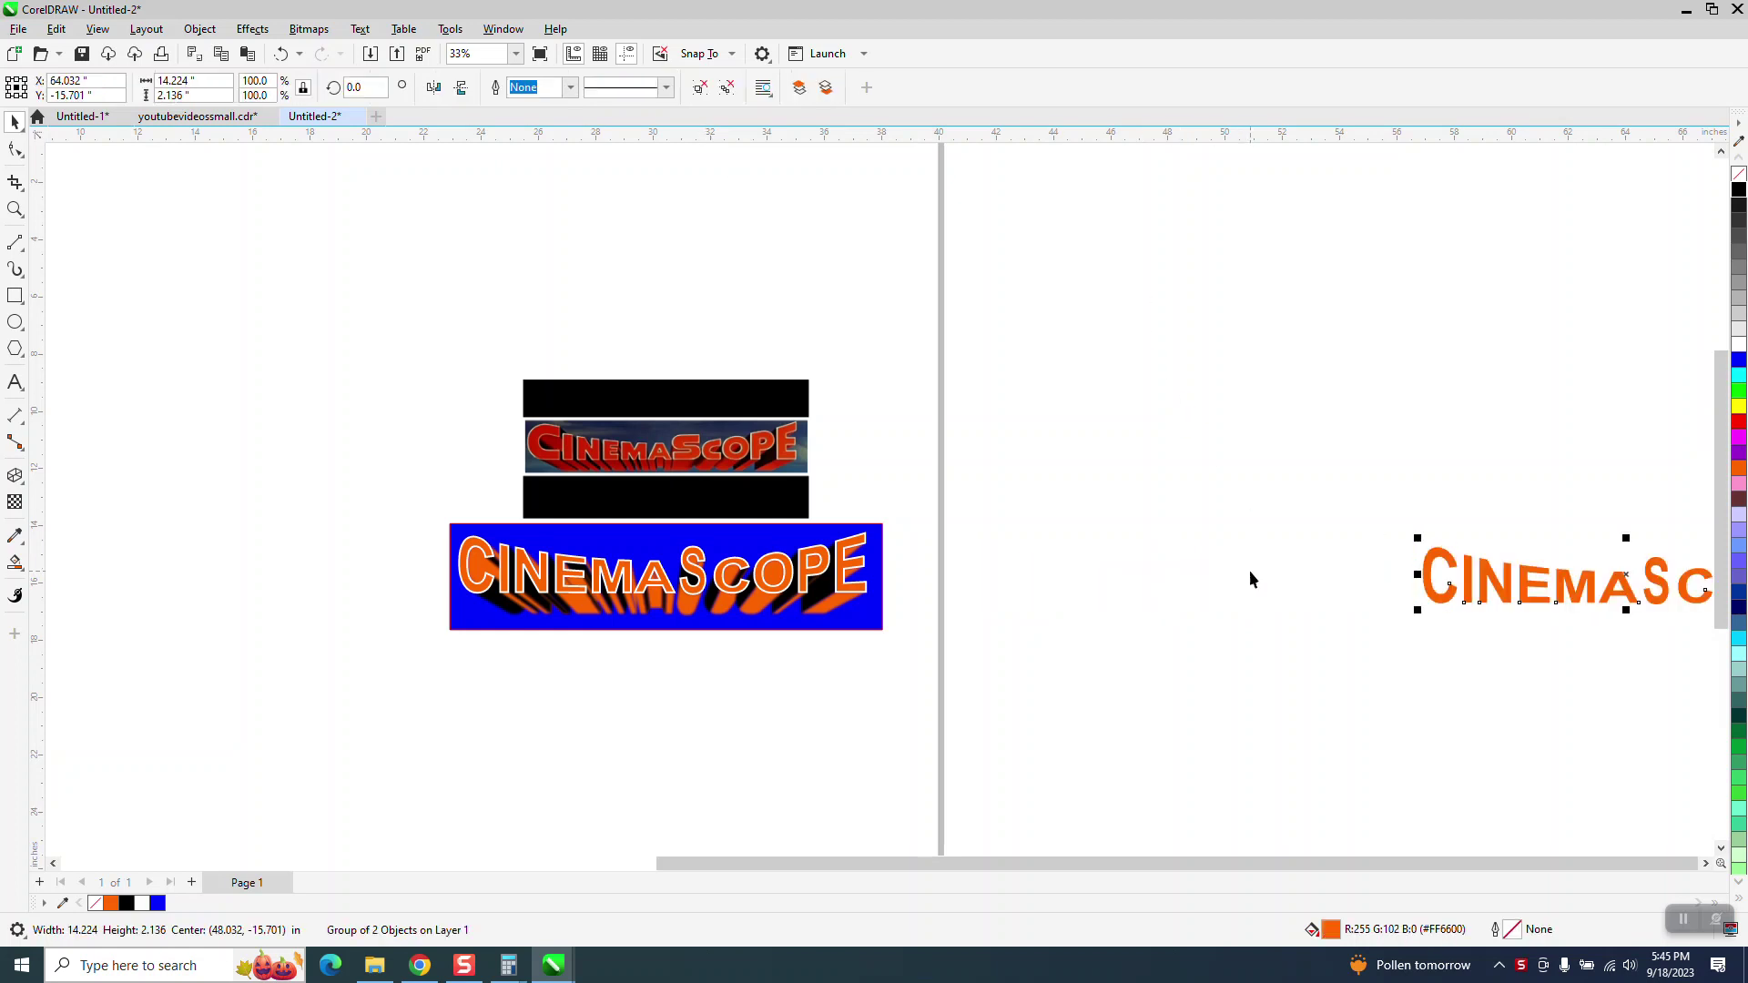
key(plus)
key(Left)
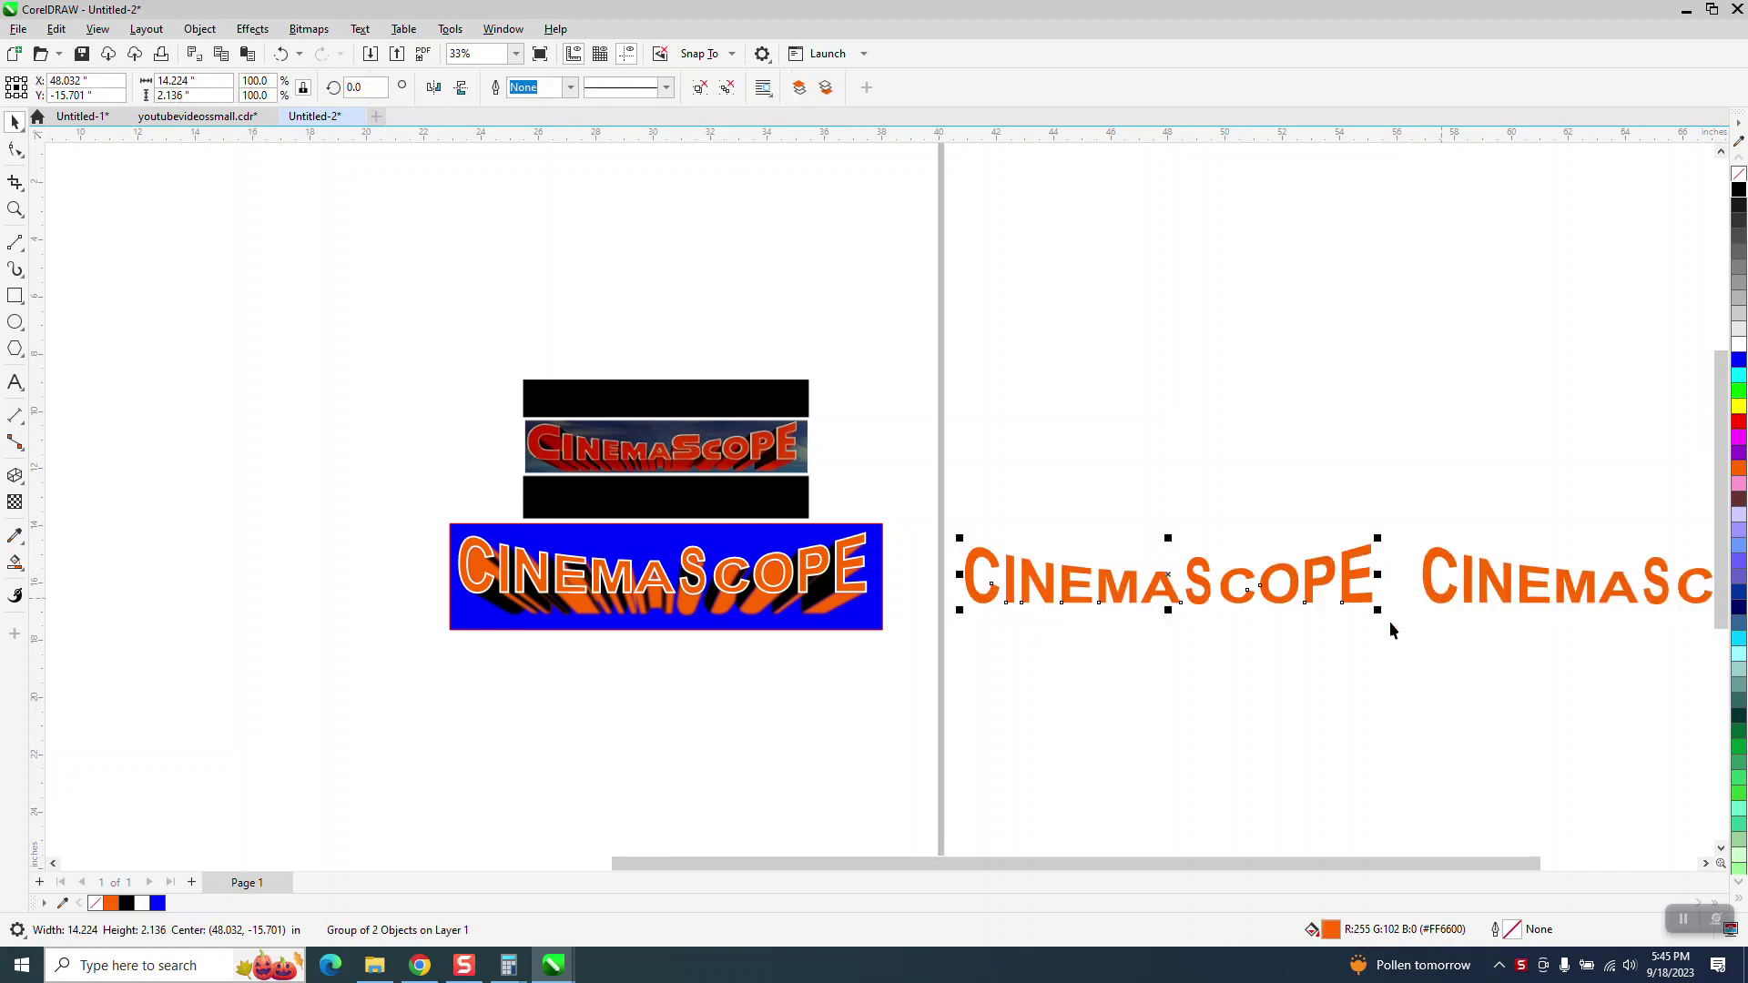
scroll(1112, 574, down, 1)
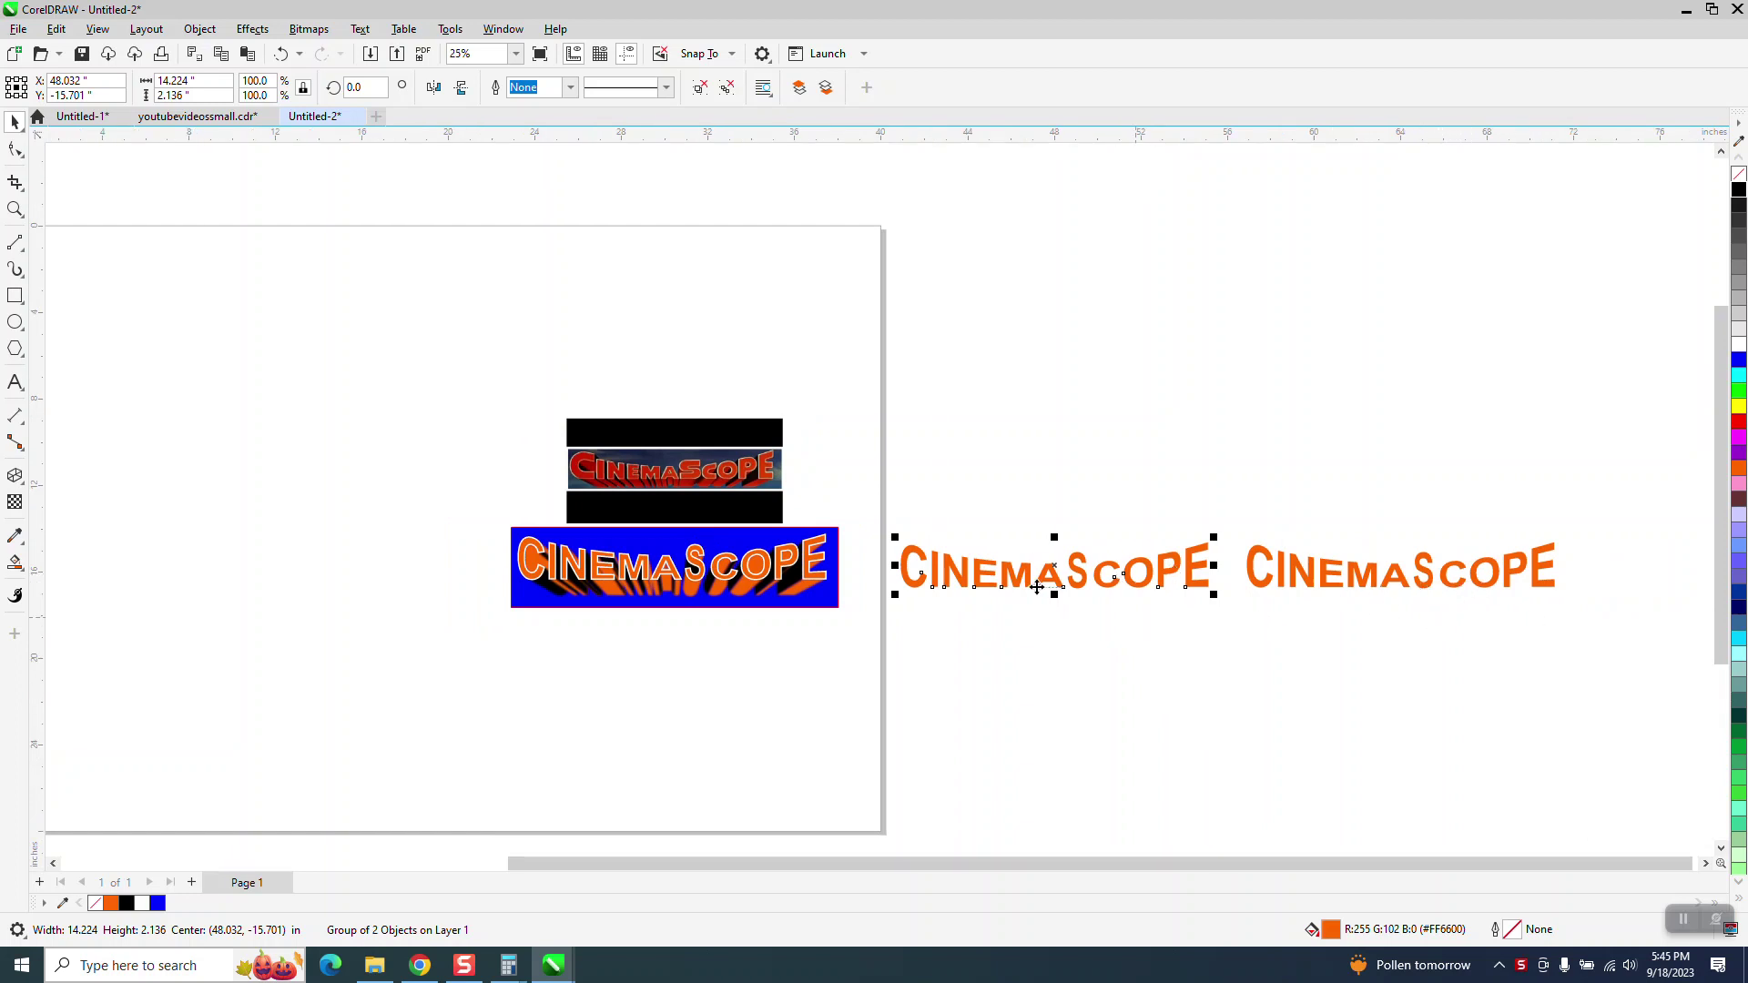
Zoom in on the right-hand CinemaScope copy.
click(14, 208)
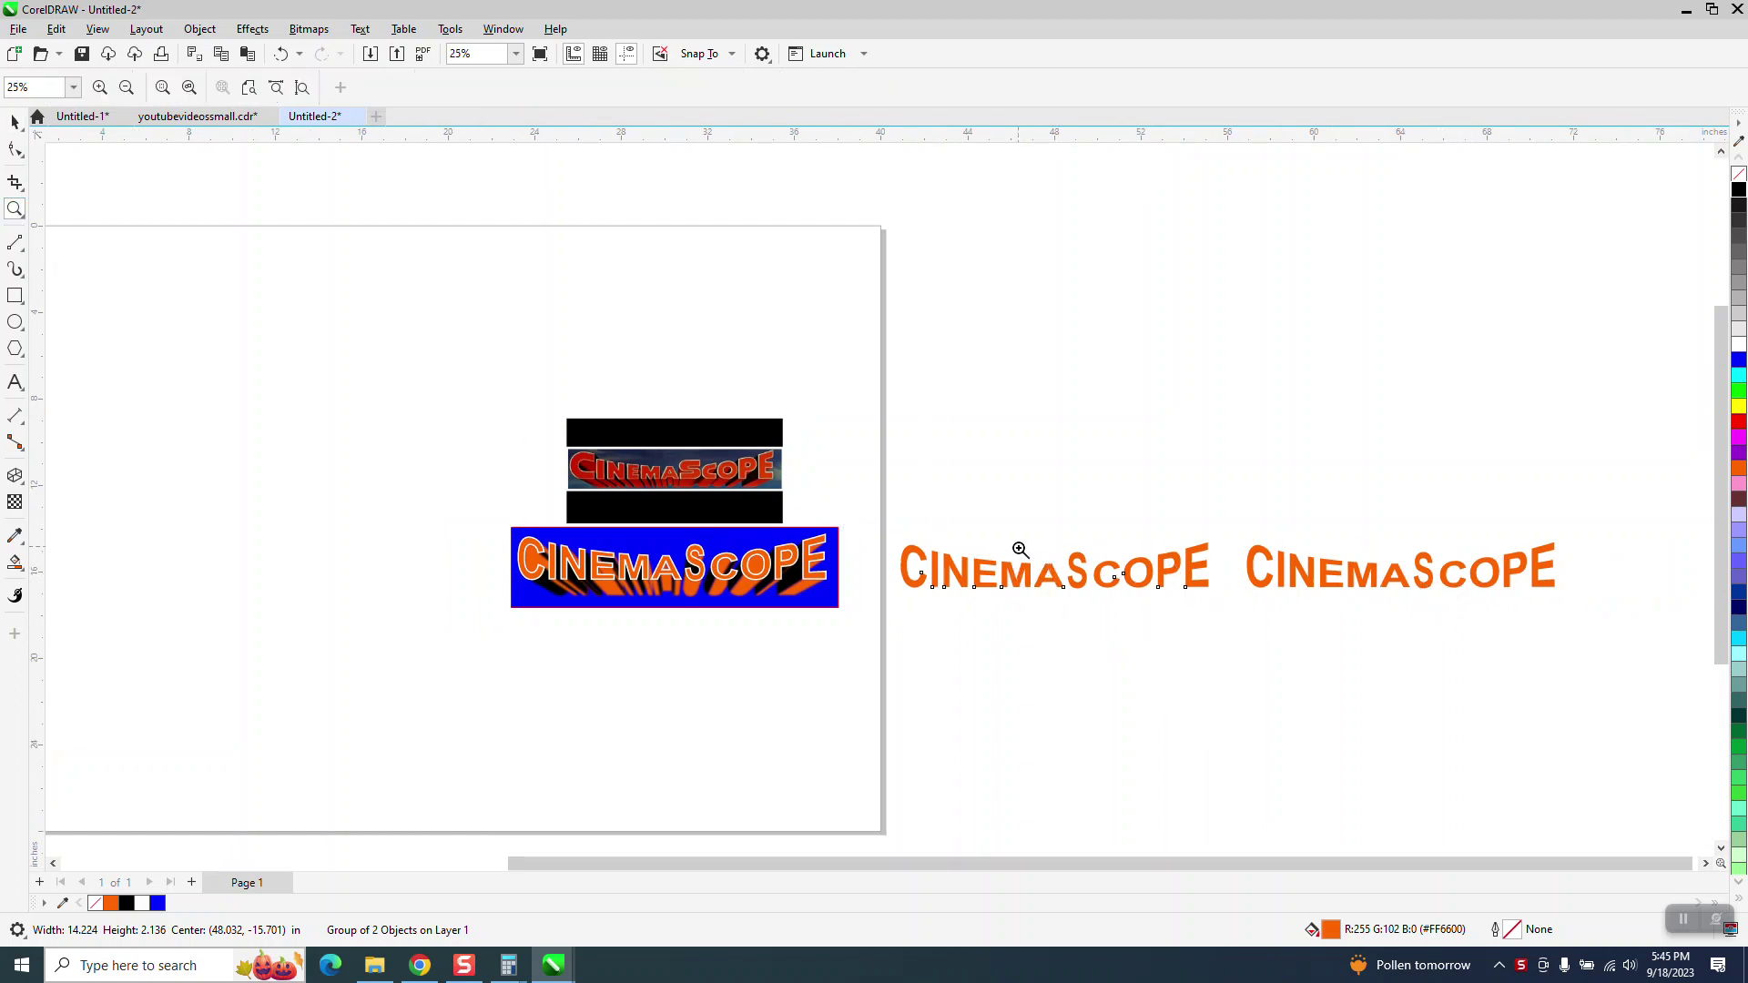
drag(1213, 498, 1680, 695)
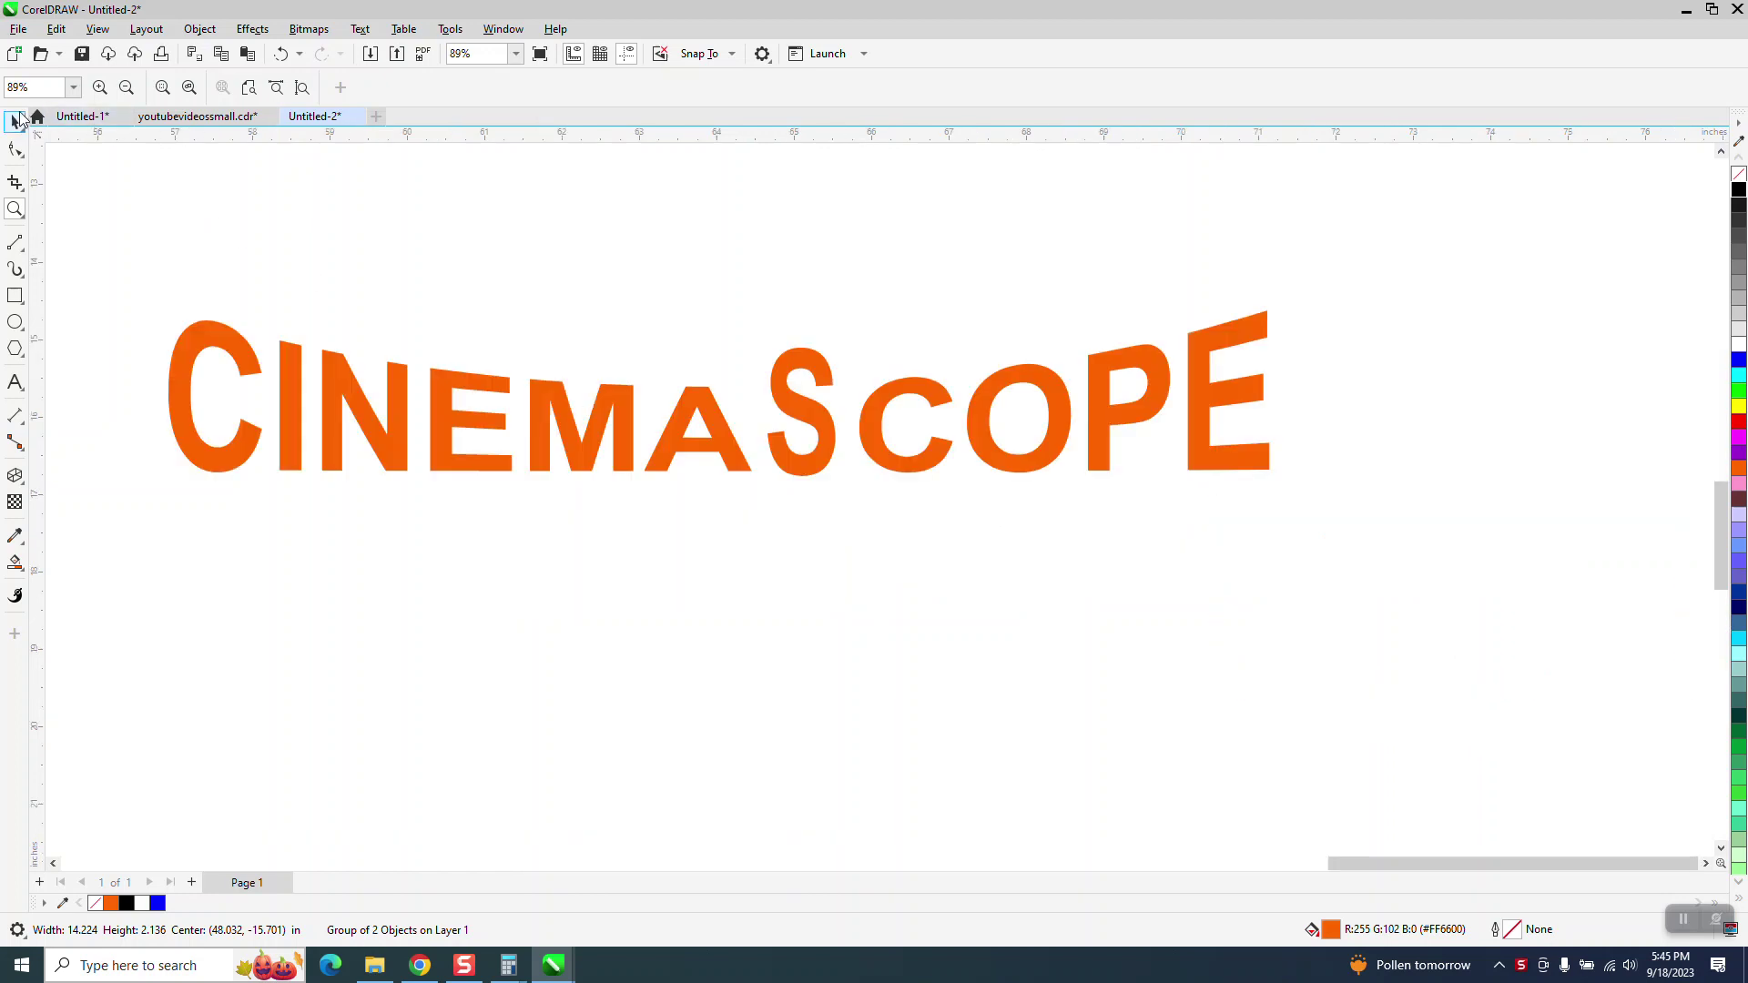
click(14, 121)
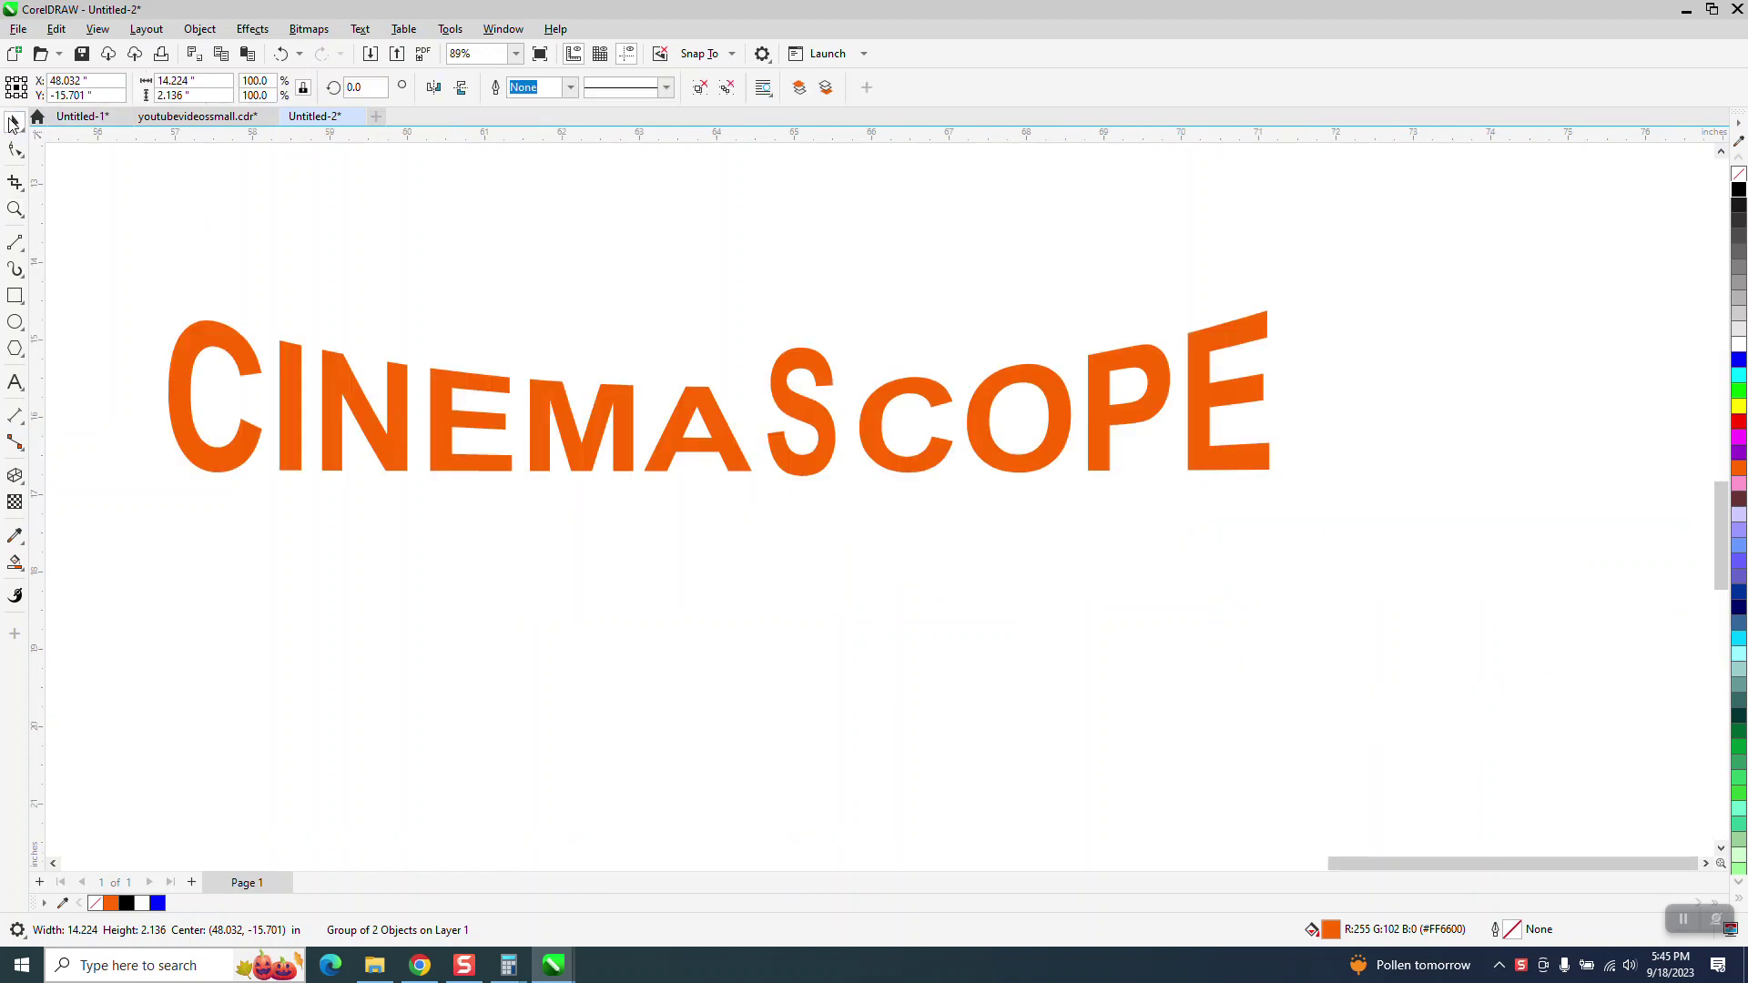
click(26, 489)
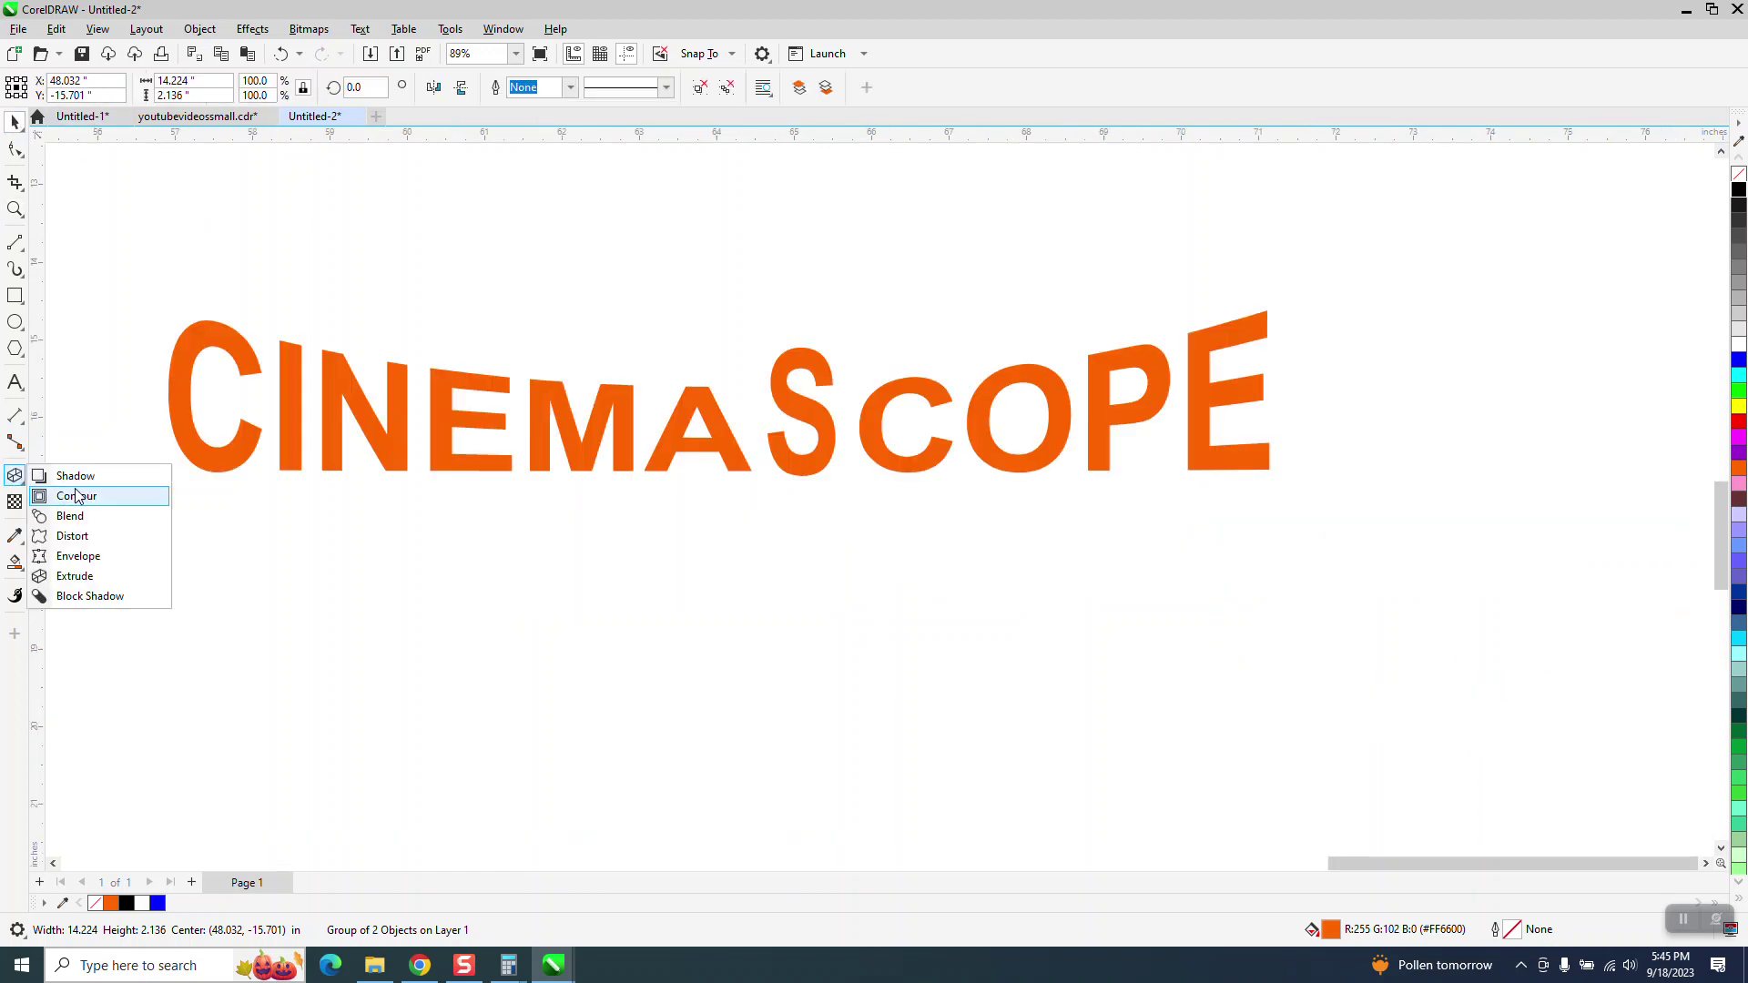
click(74, 575)
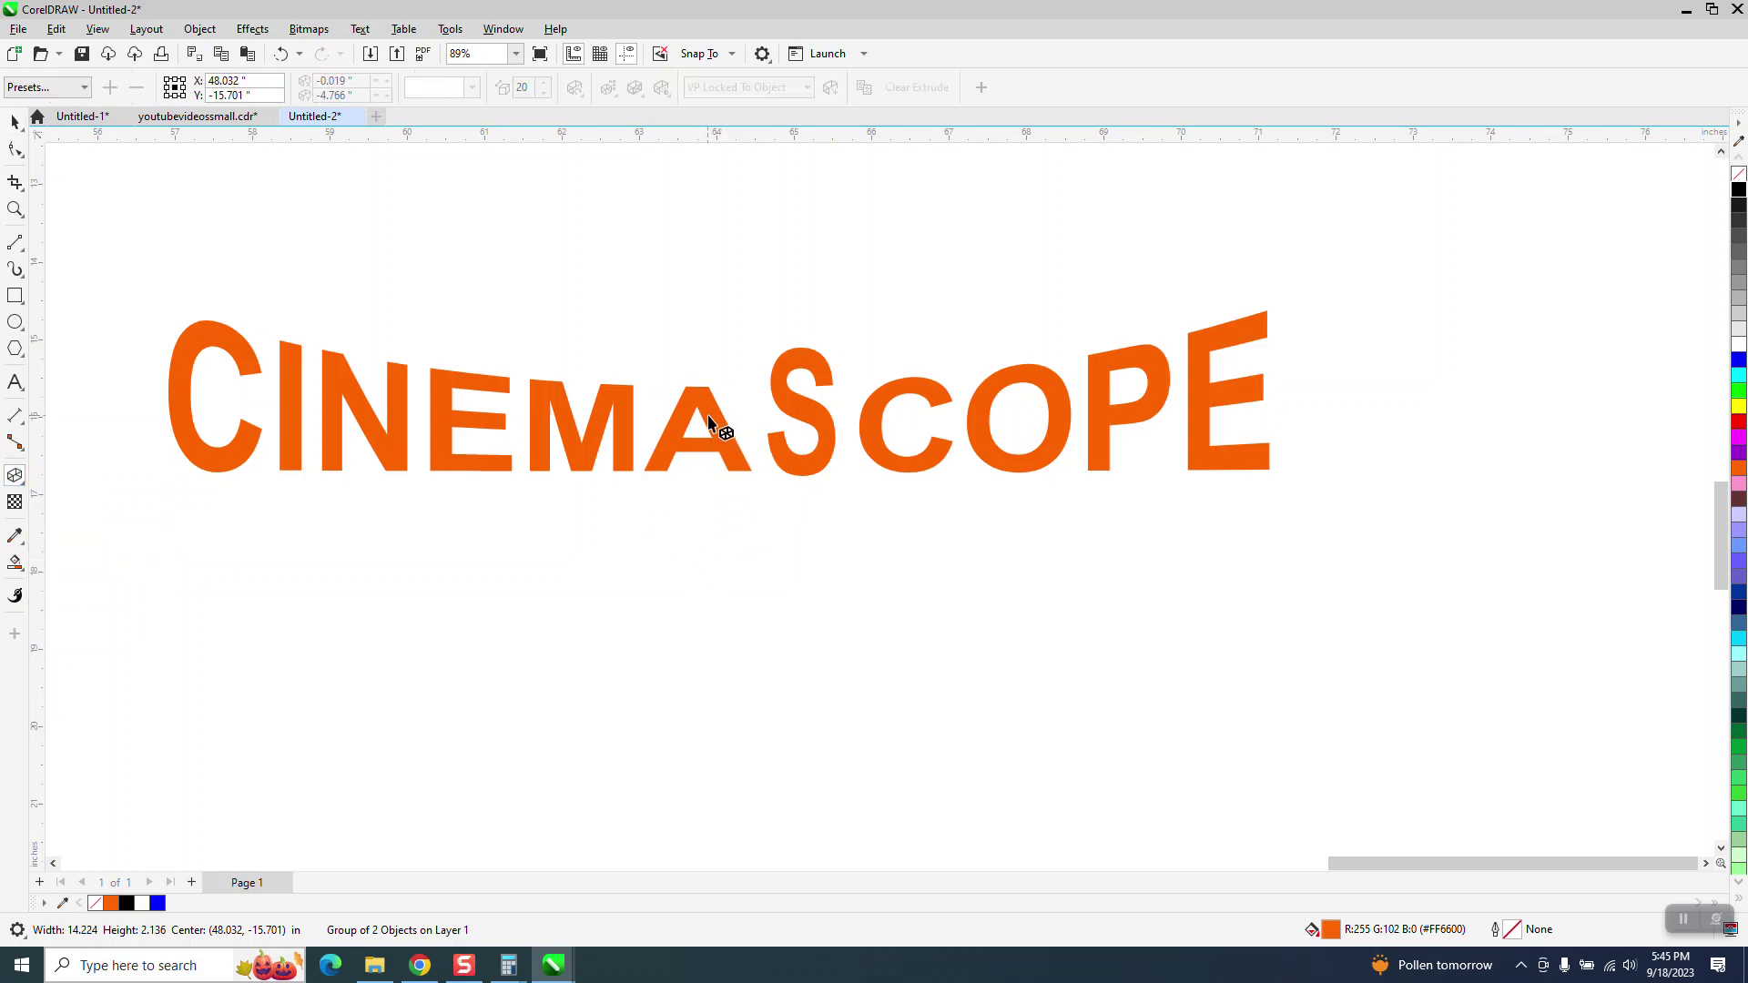
click(15, 123)
Ungroup the CinemaScope text and regroup both parts into one group.
click(488, 379)
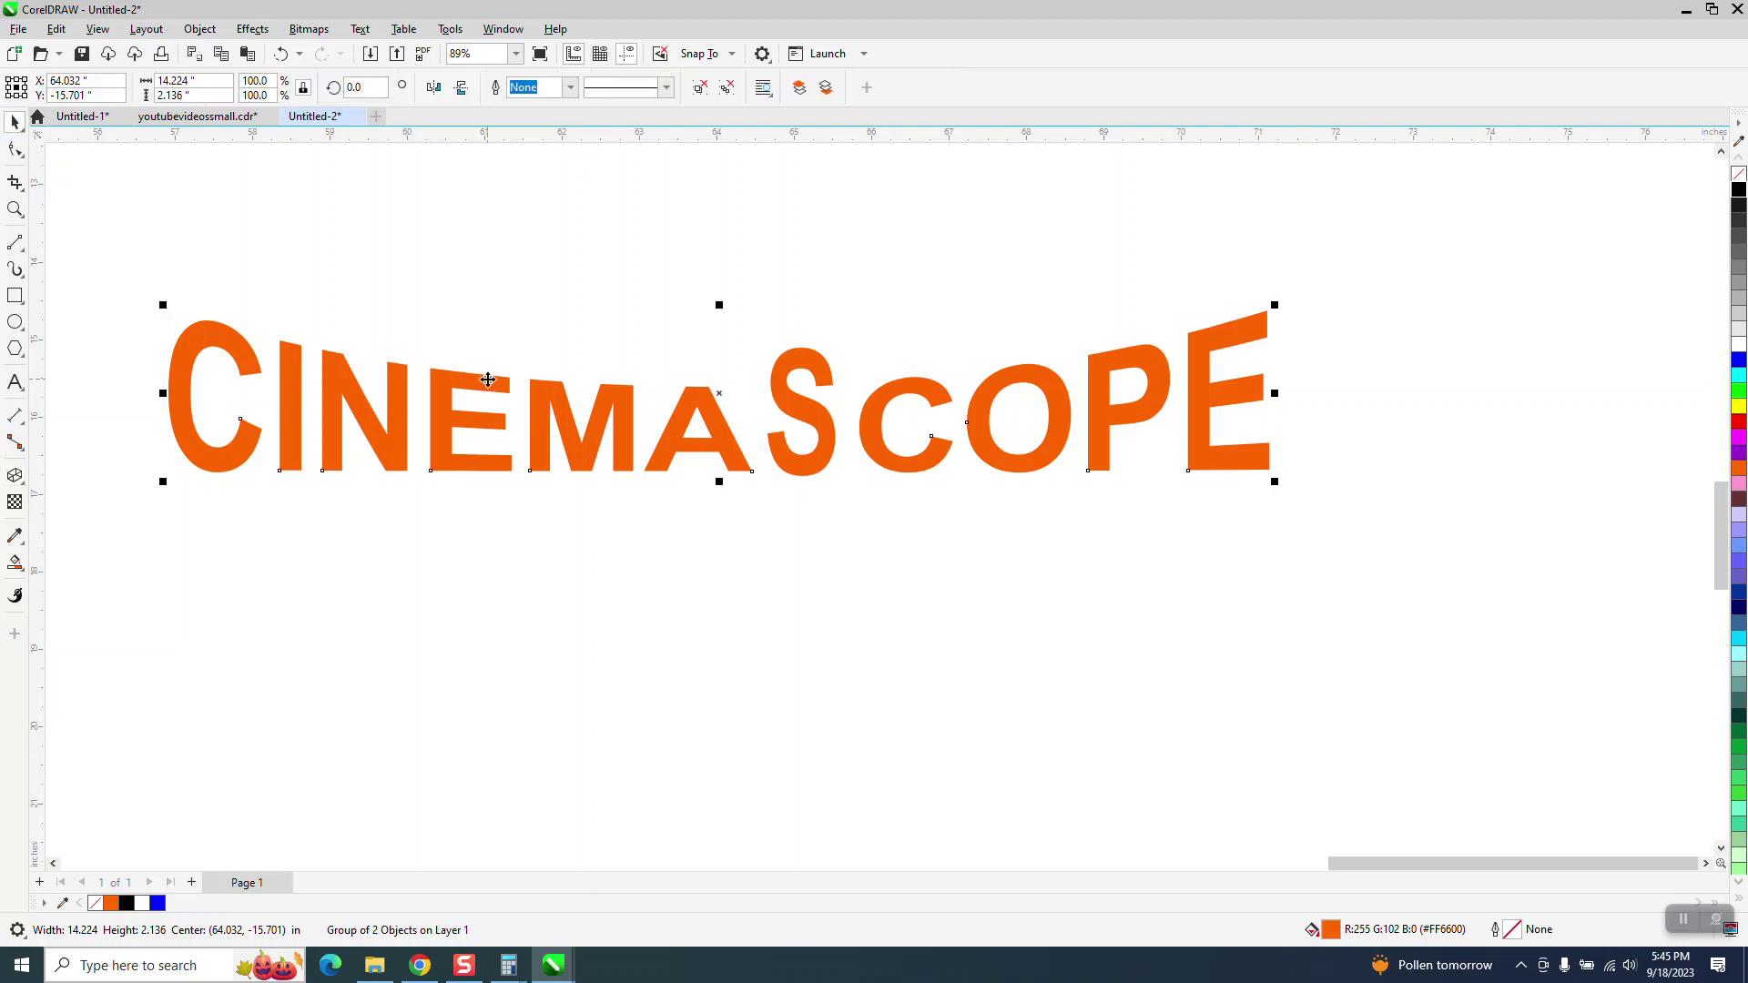
click(199, 29)
mouse_move(218, 338)
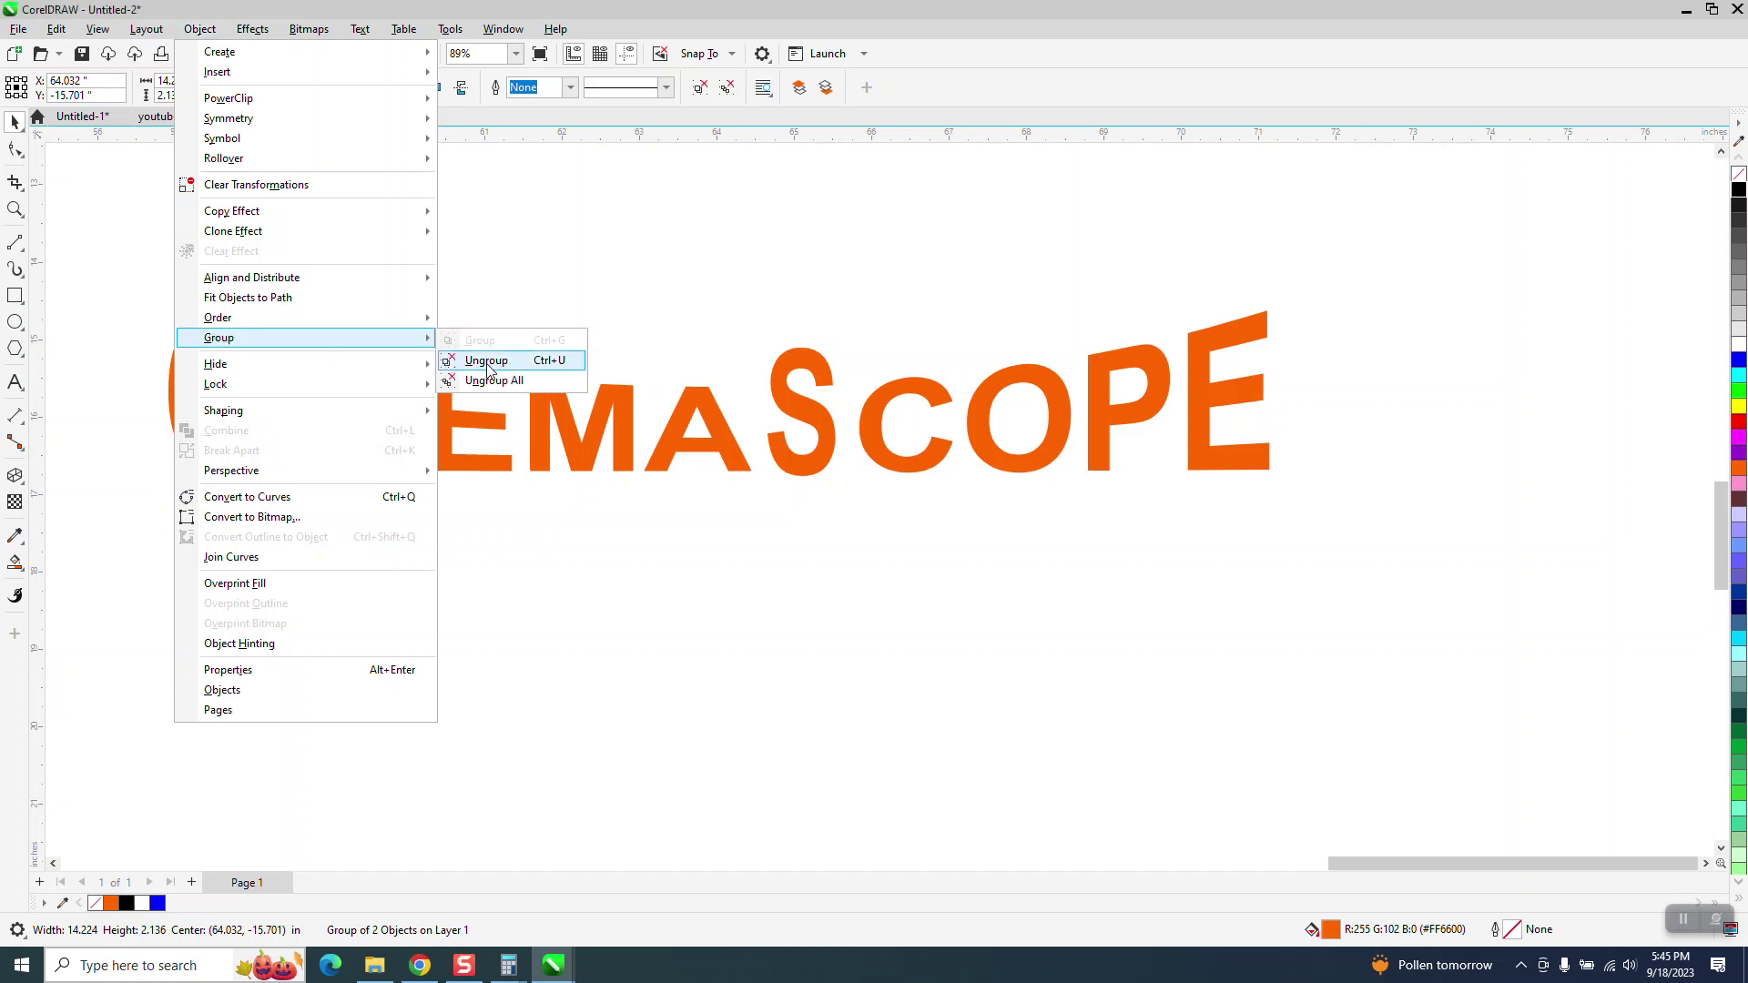
click(460, 355)
drag(106, 216, 1402, 559)
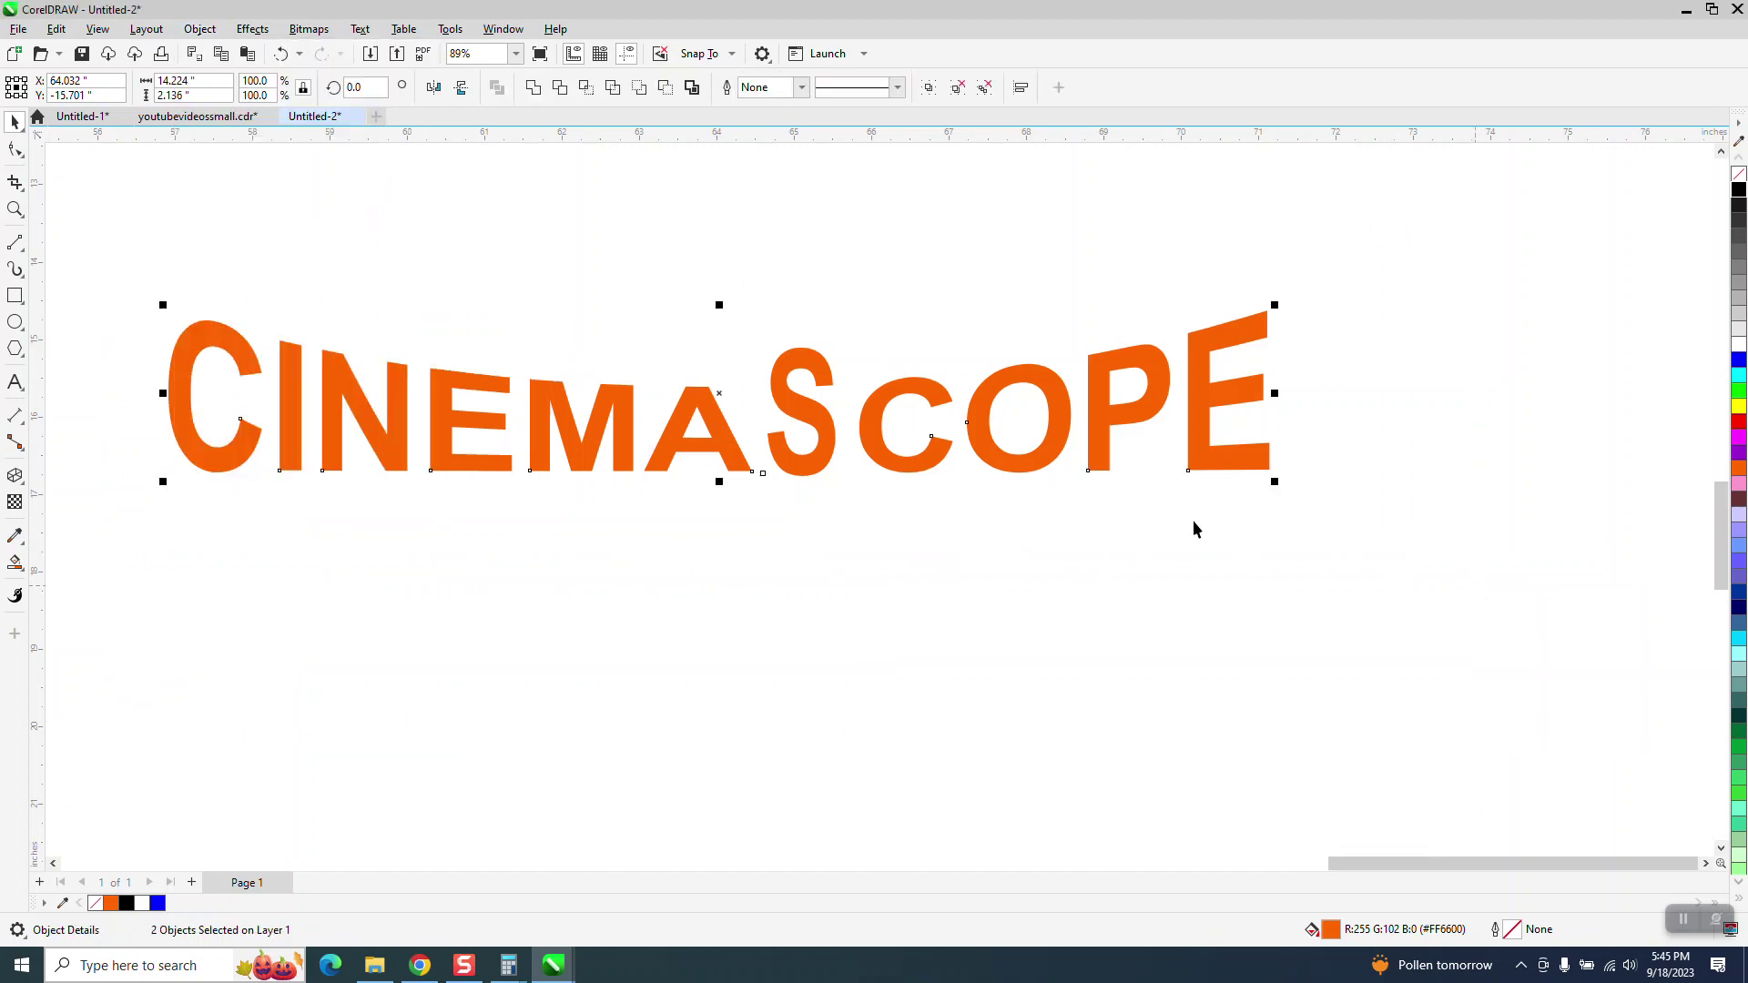
click(199, 29)
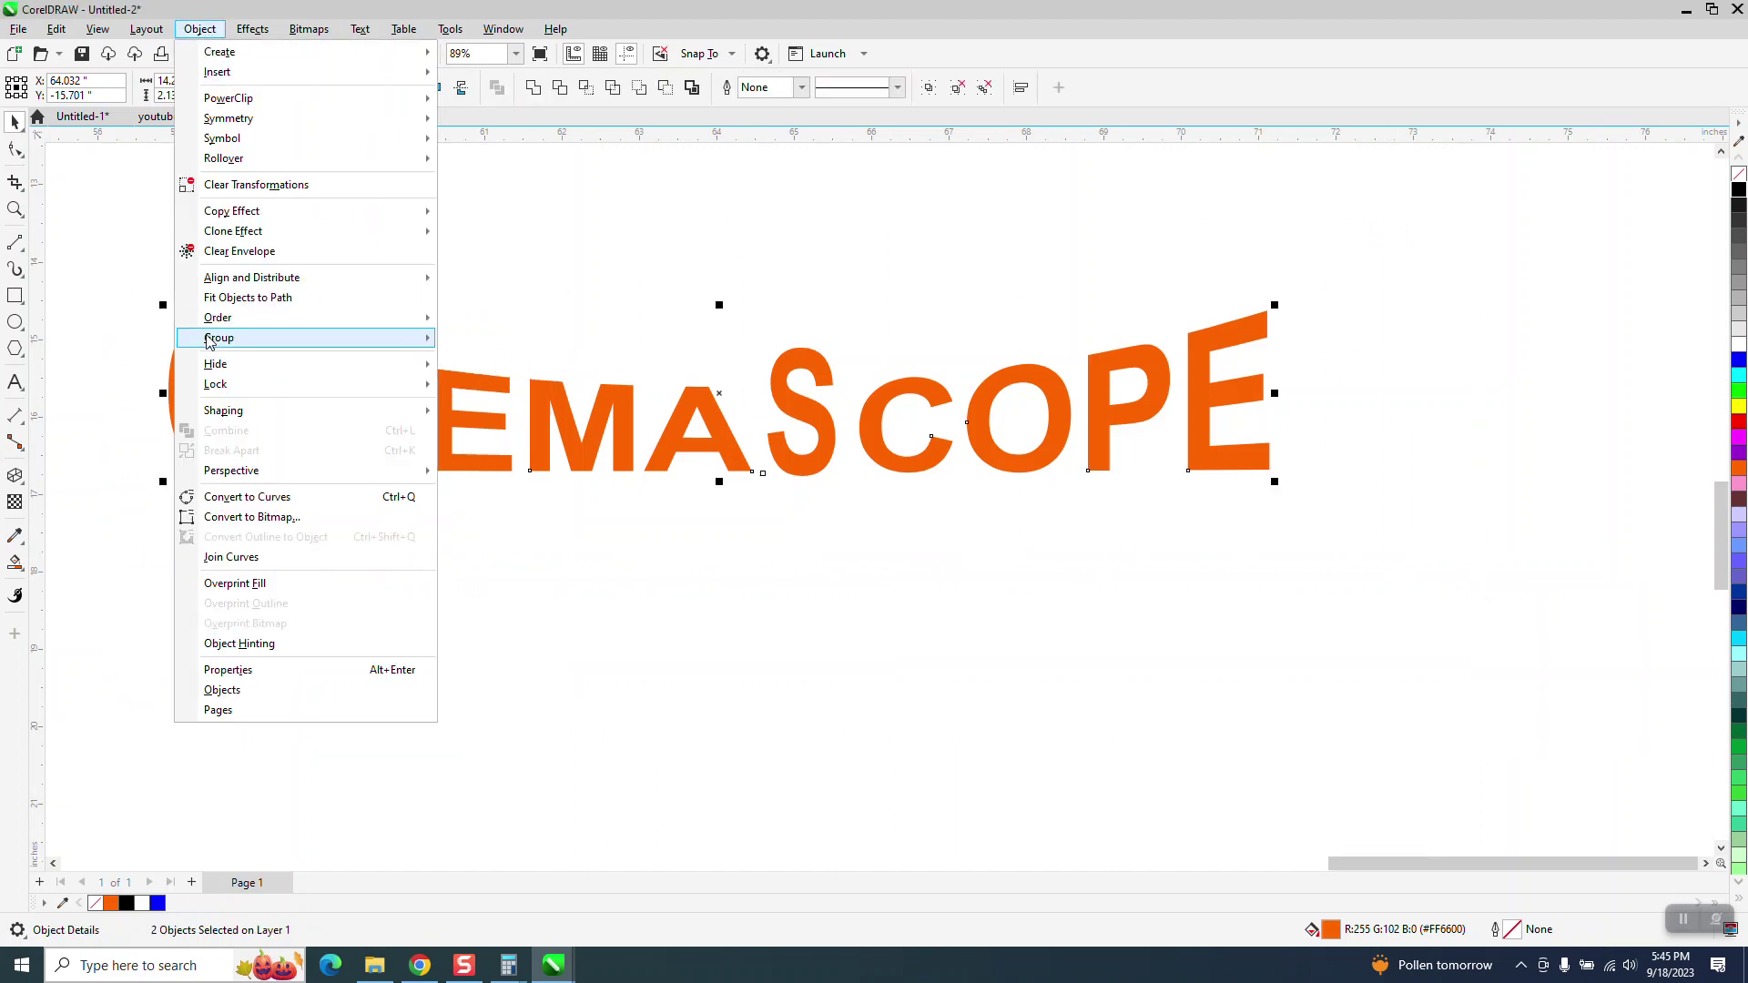
mouse_move(285, 350)
click(483, 342)
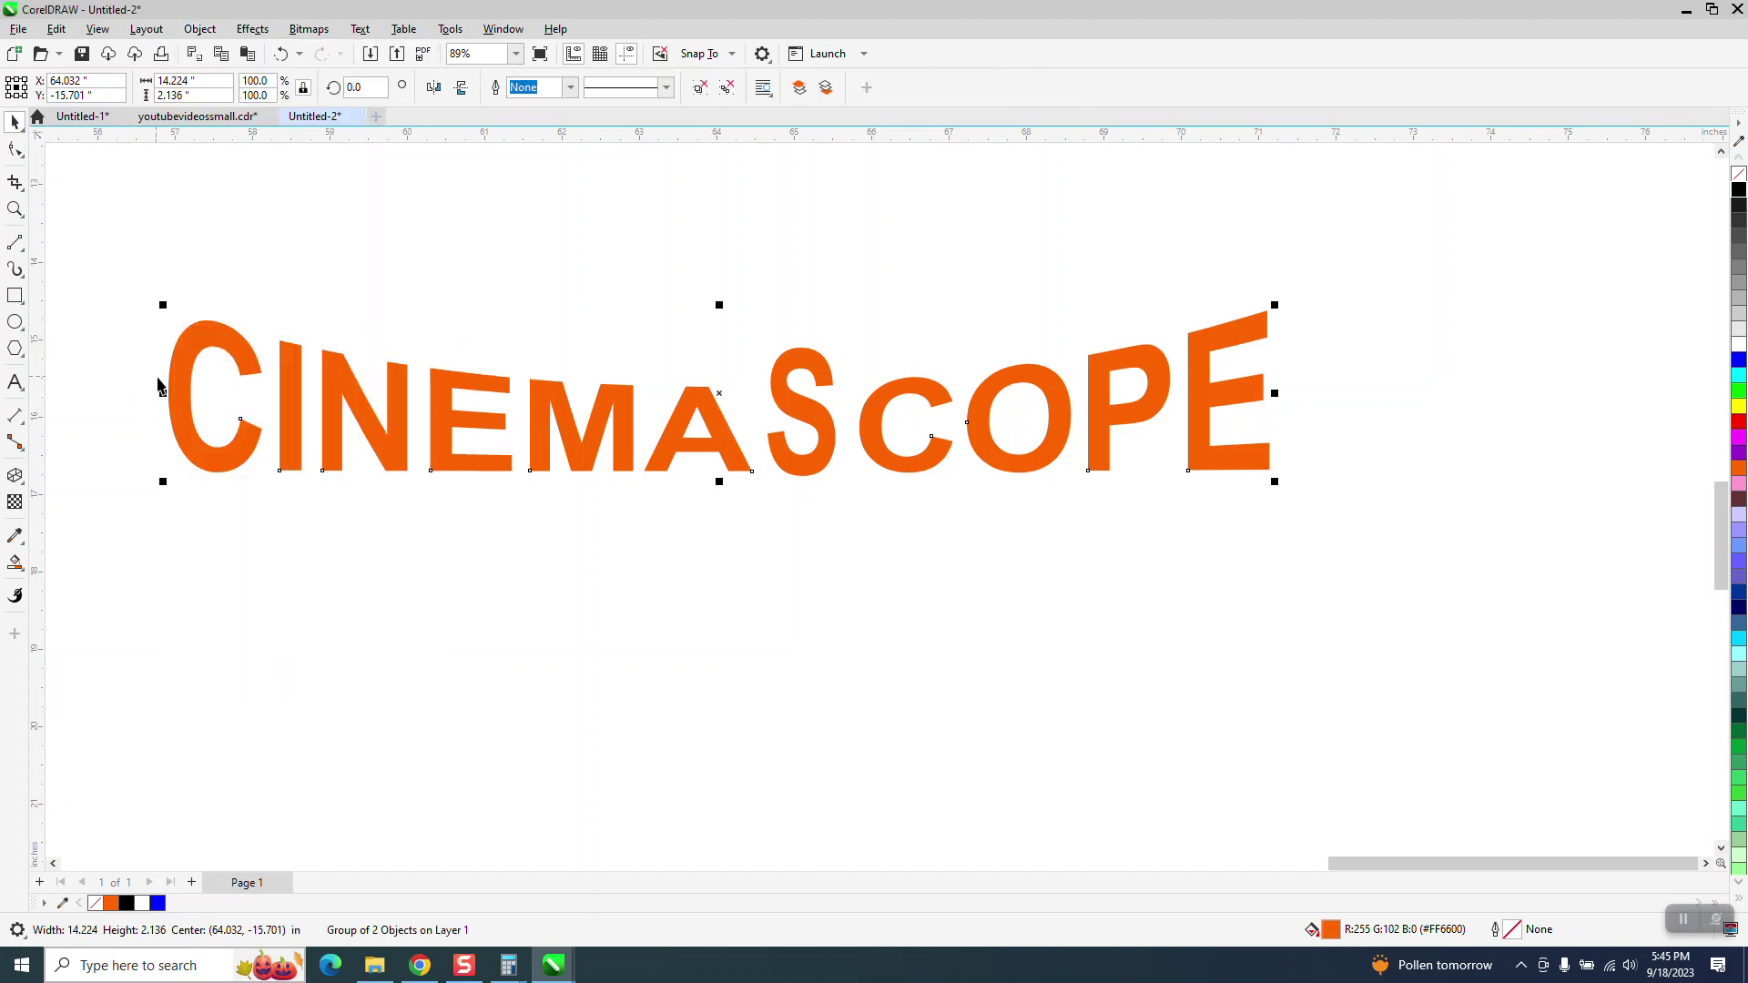
Extrude the text downward toward a point below the lettering and select the extrude group.
click(14, 475)
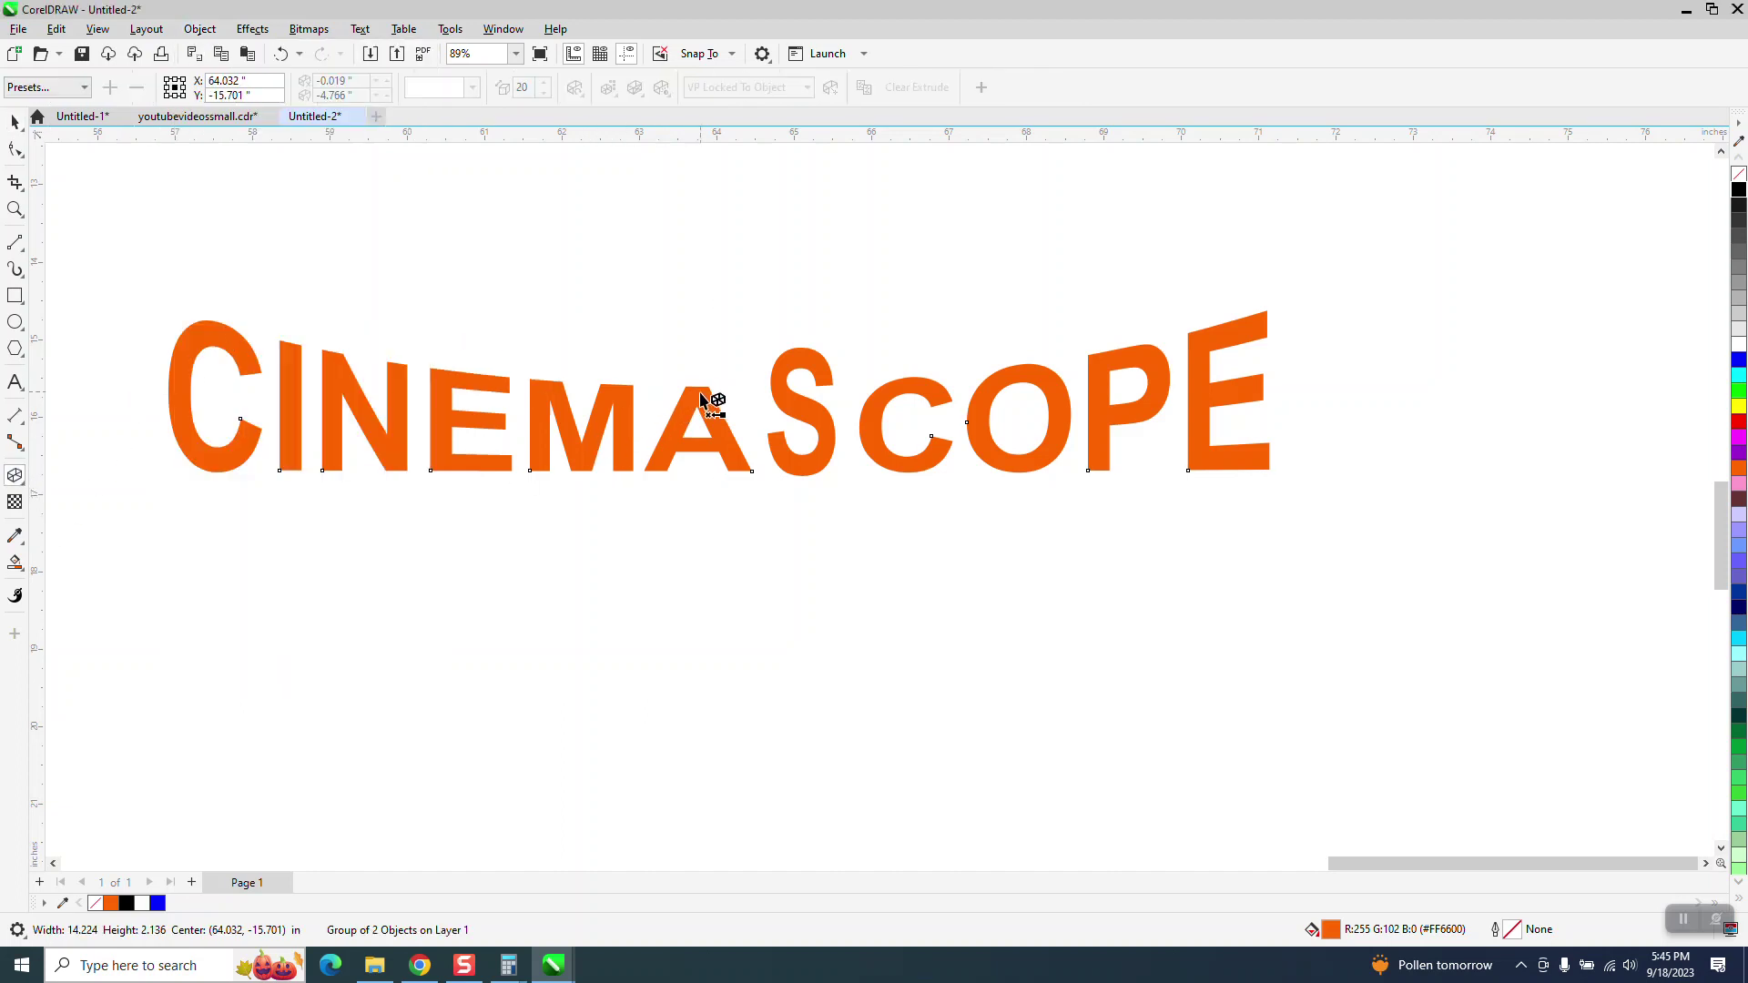
drag(712, 401, 673, 761)
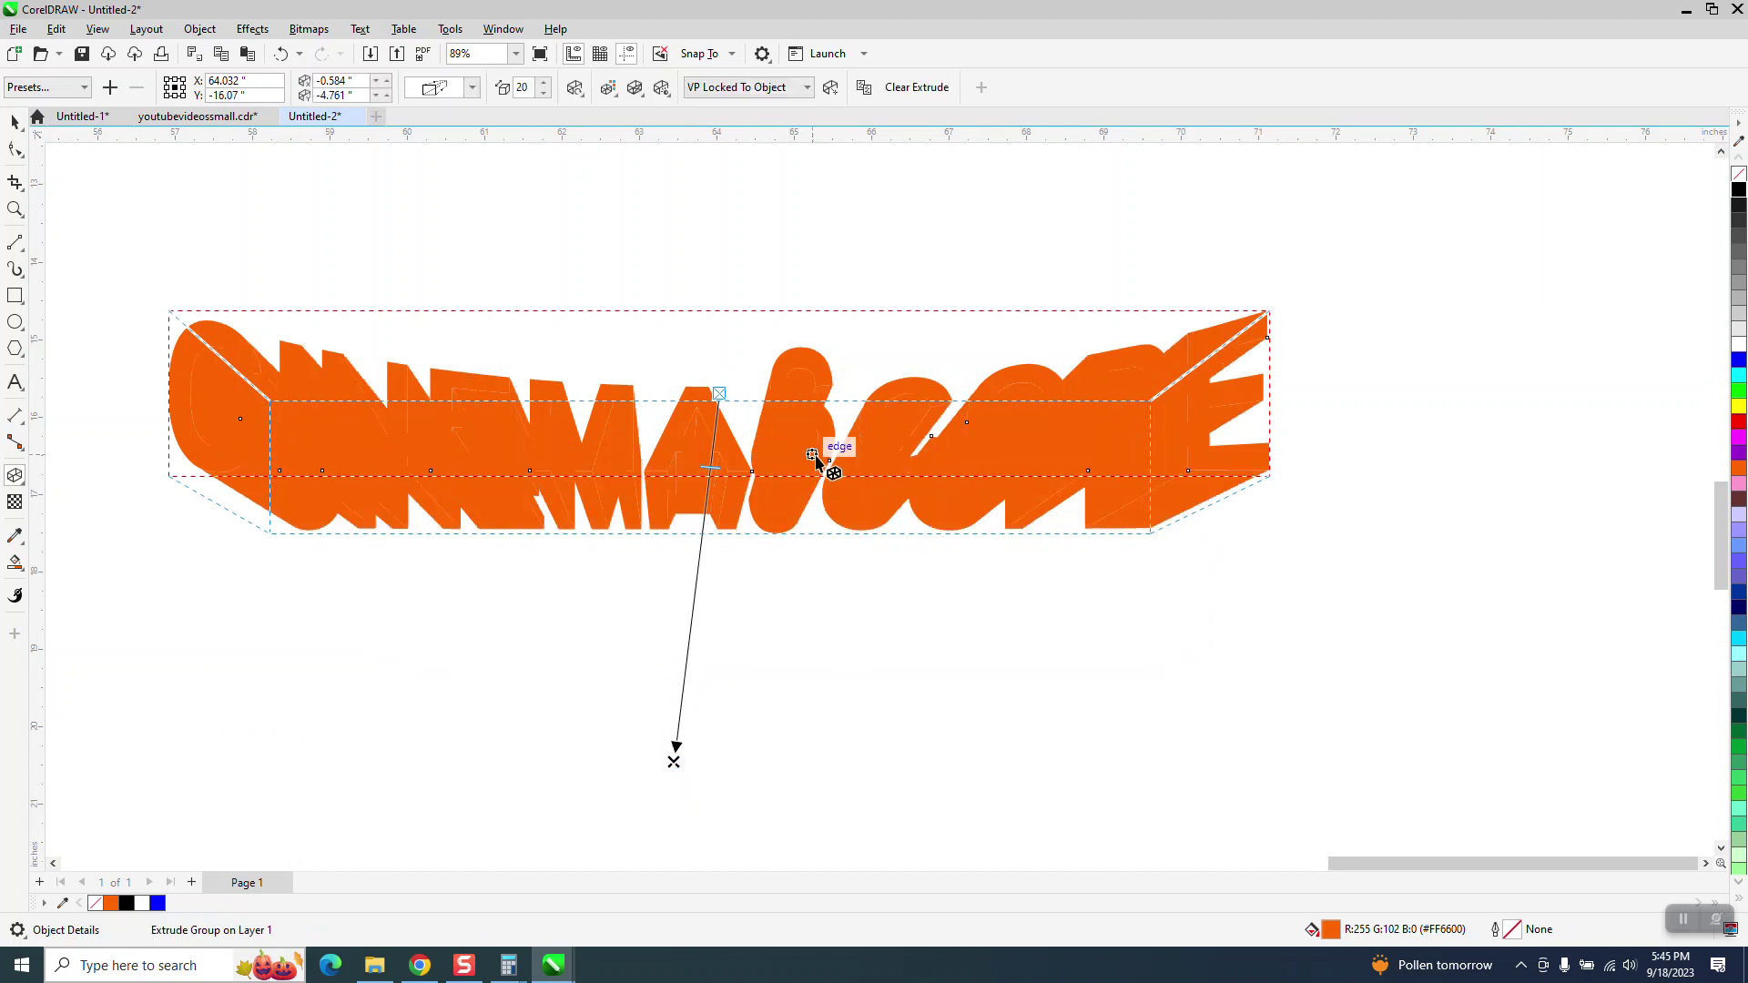
click(16, 123)
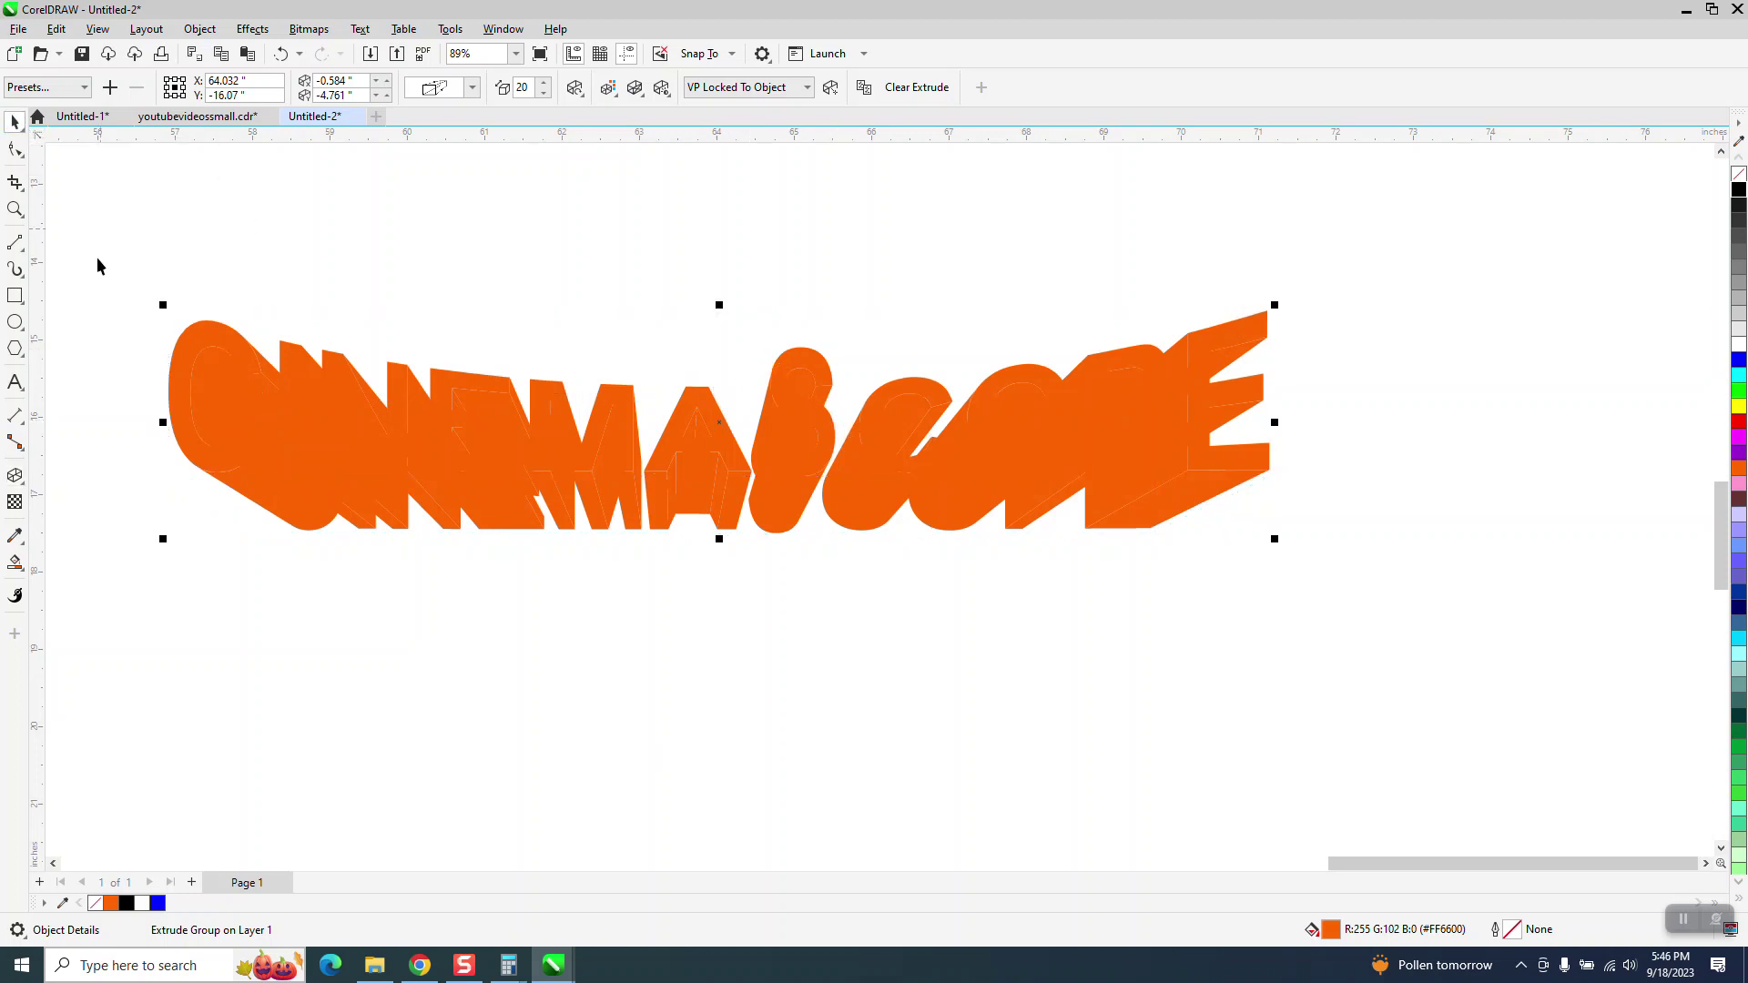
drag(1382, 647, 1377, 641)
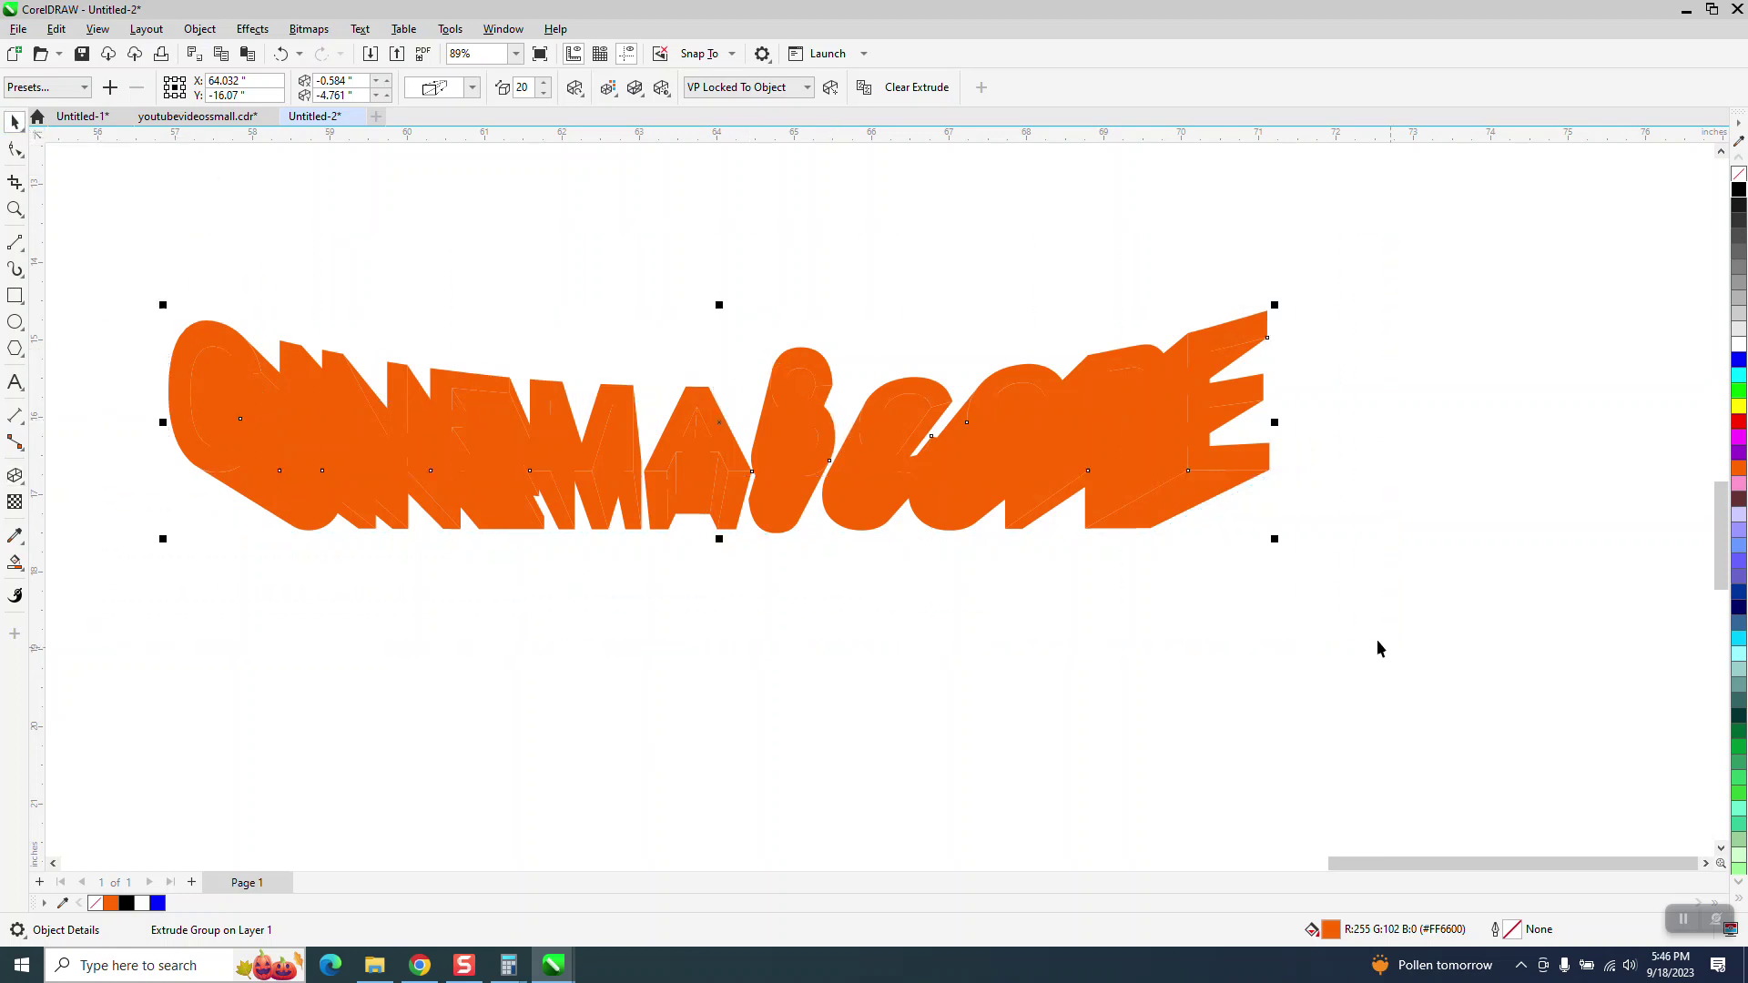
click(204, 31)
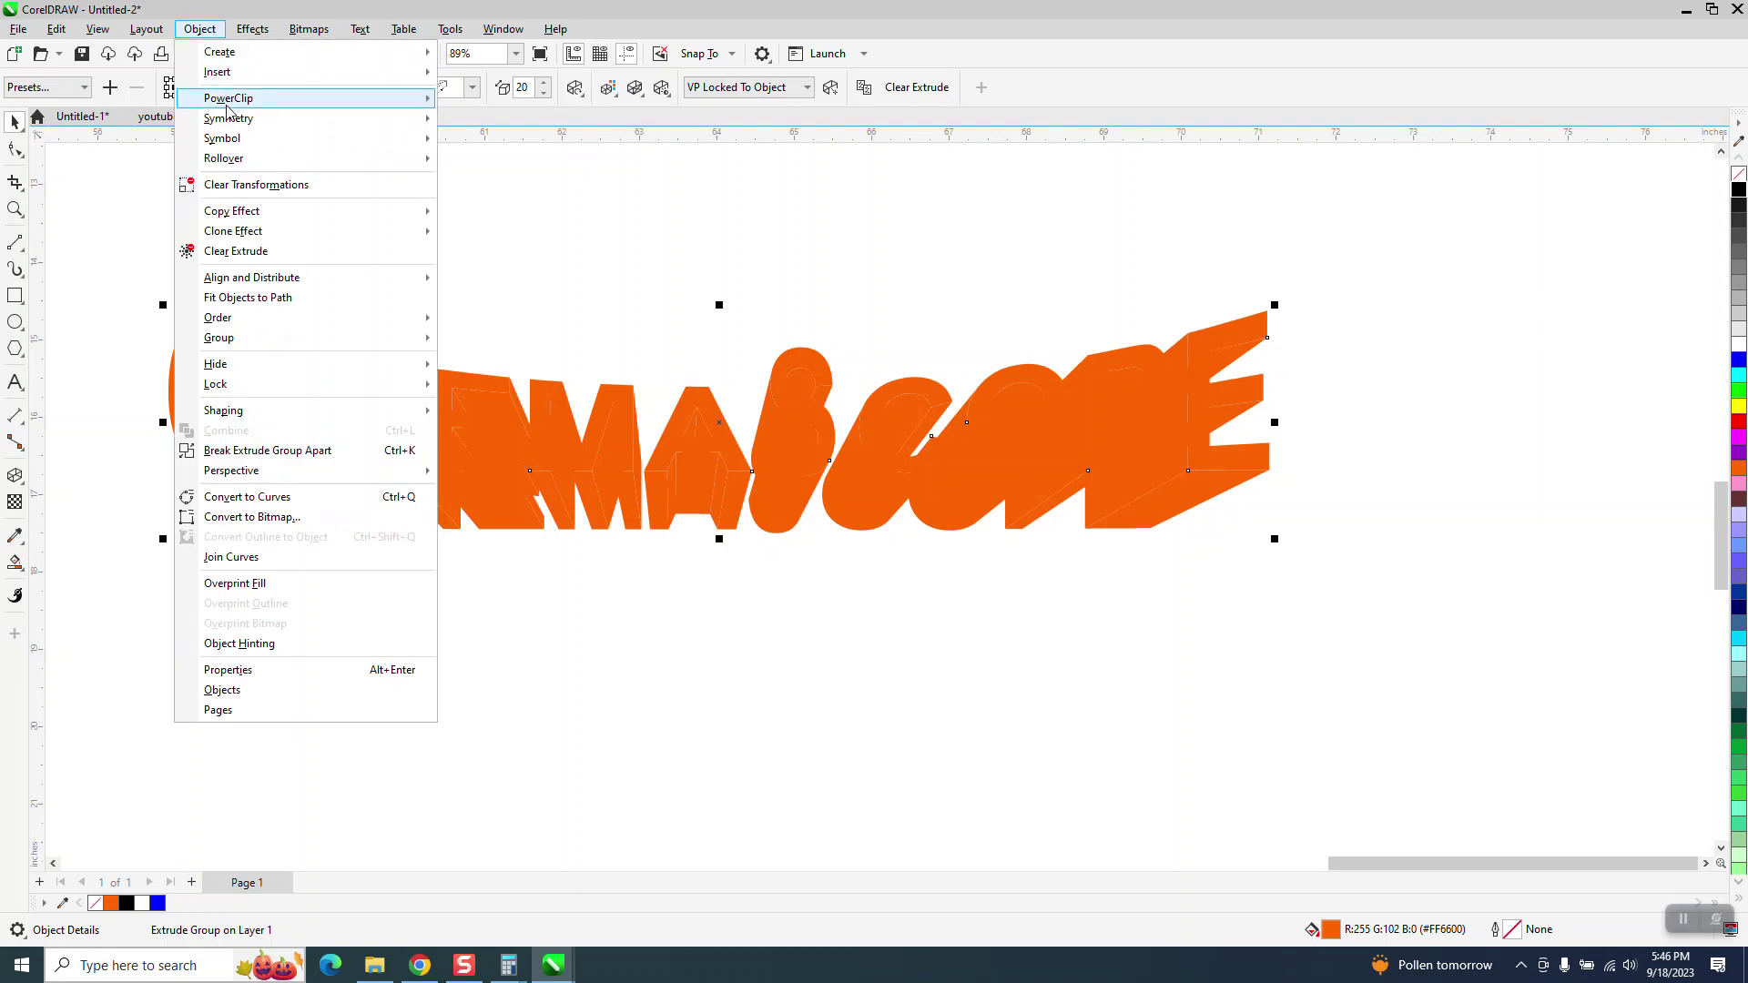
Break the extrude group apart into lettering and extrusion.
mouse_move(241, 342)
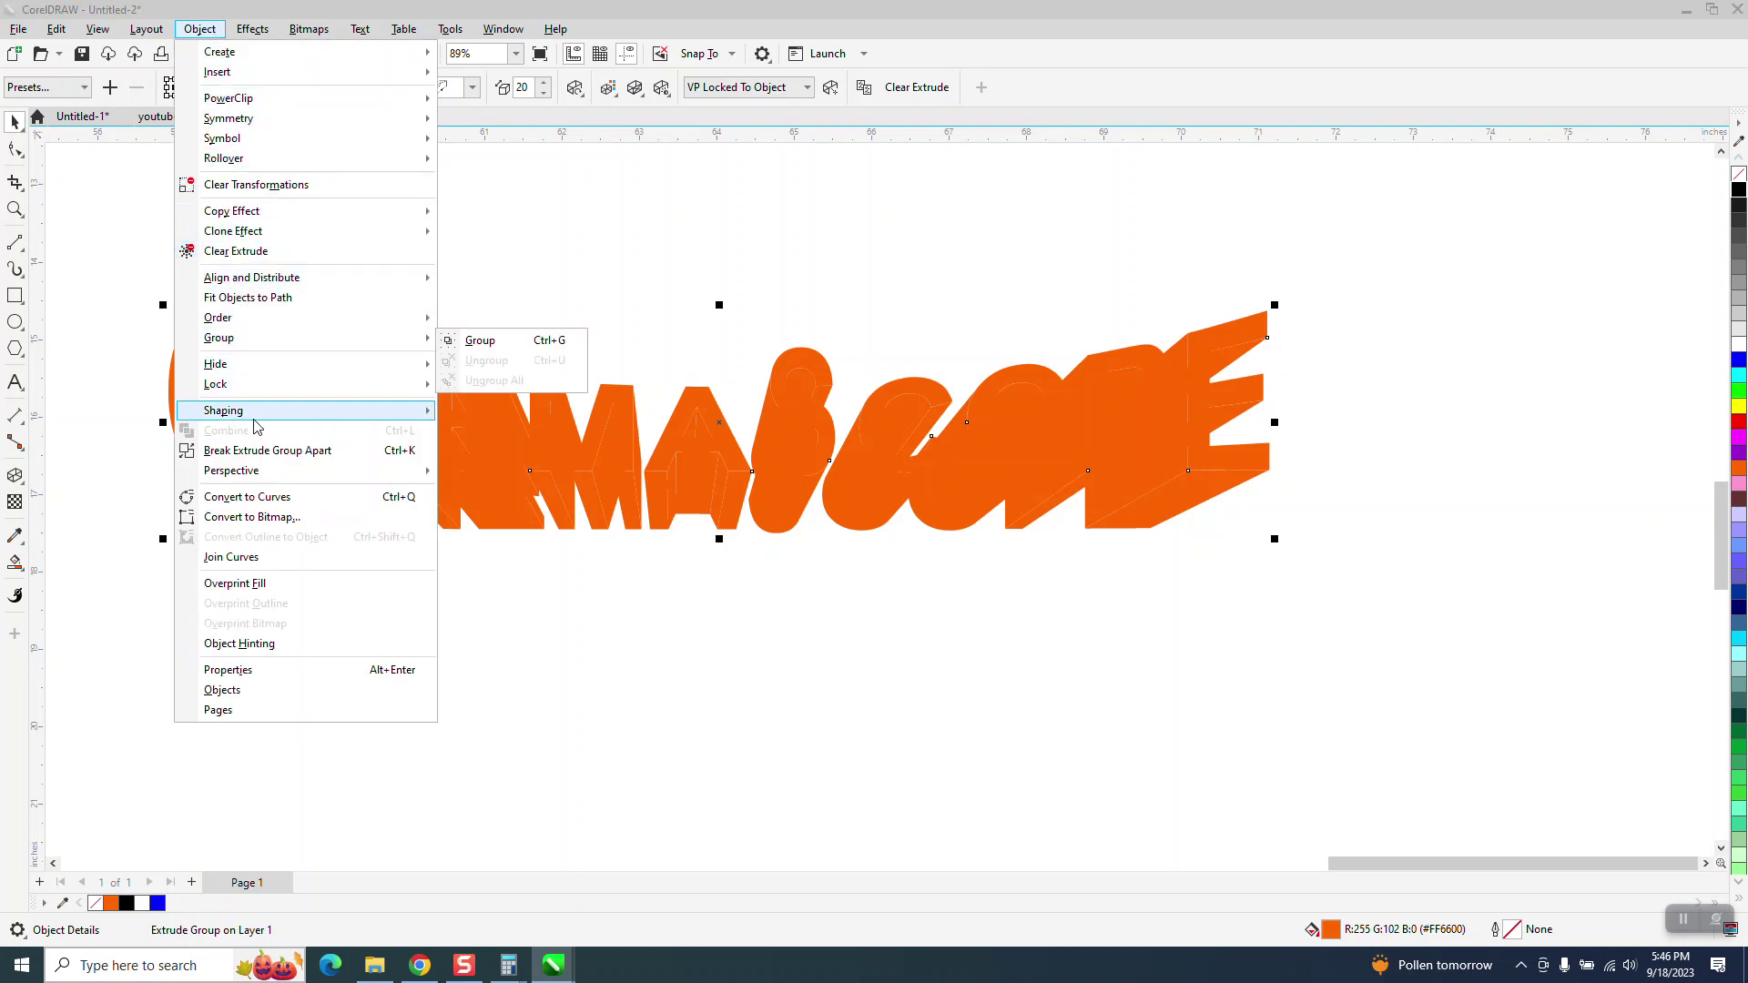
click(264, 451)
click(440, 624)
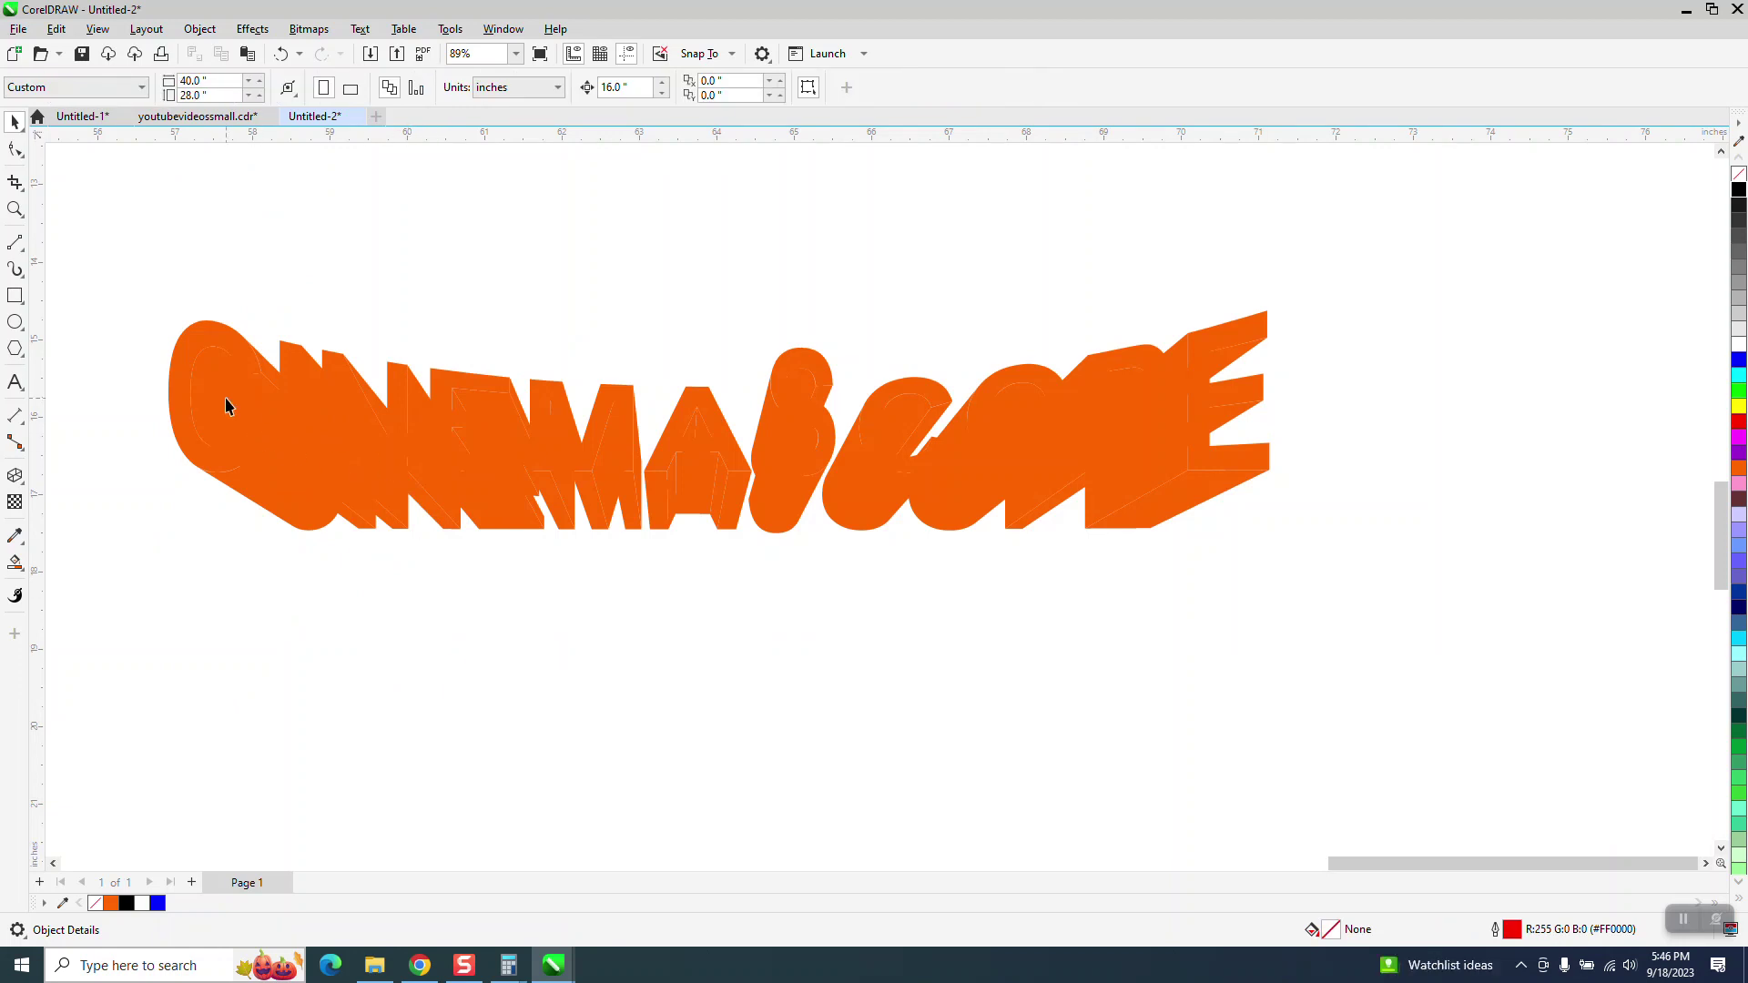
Move the front CinemaScope lettering far upward out of the way and zoom out.
click(239, 326)
key(Up)
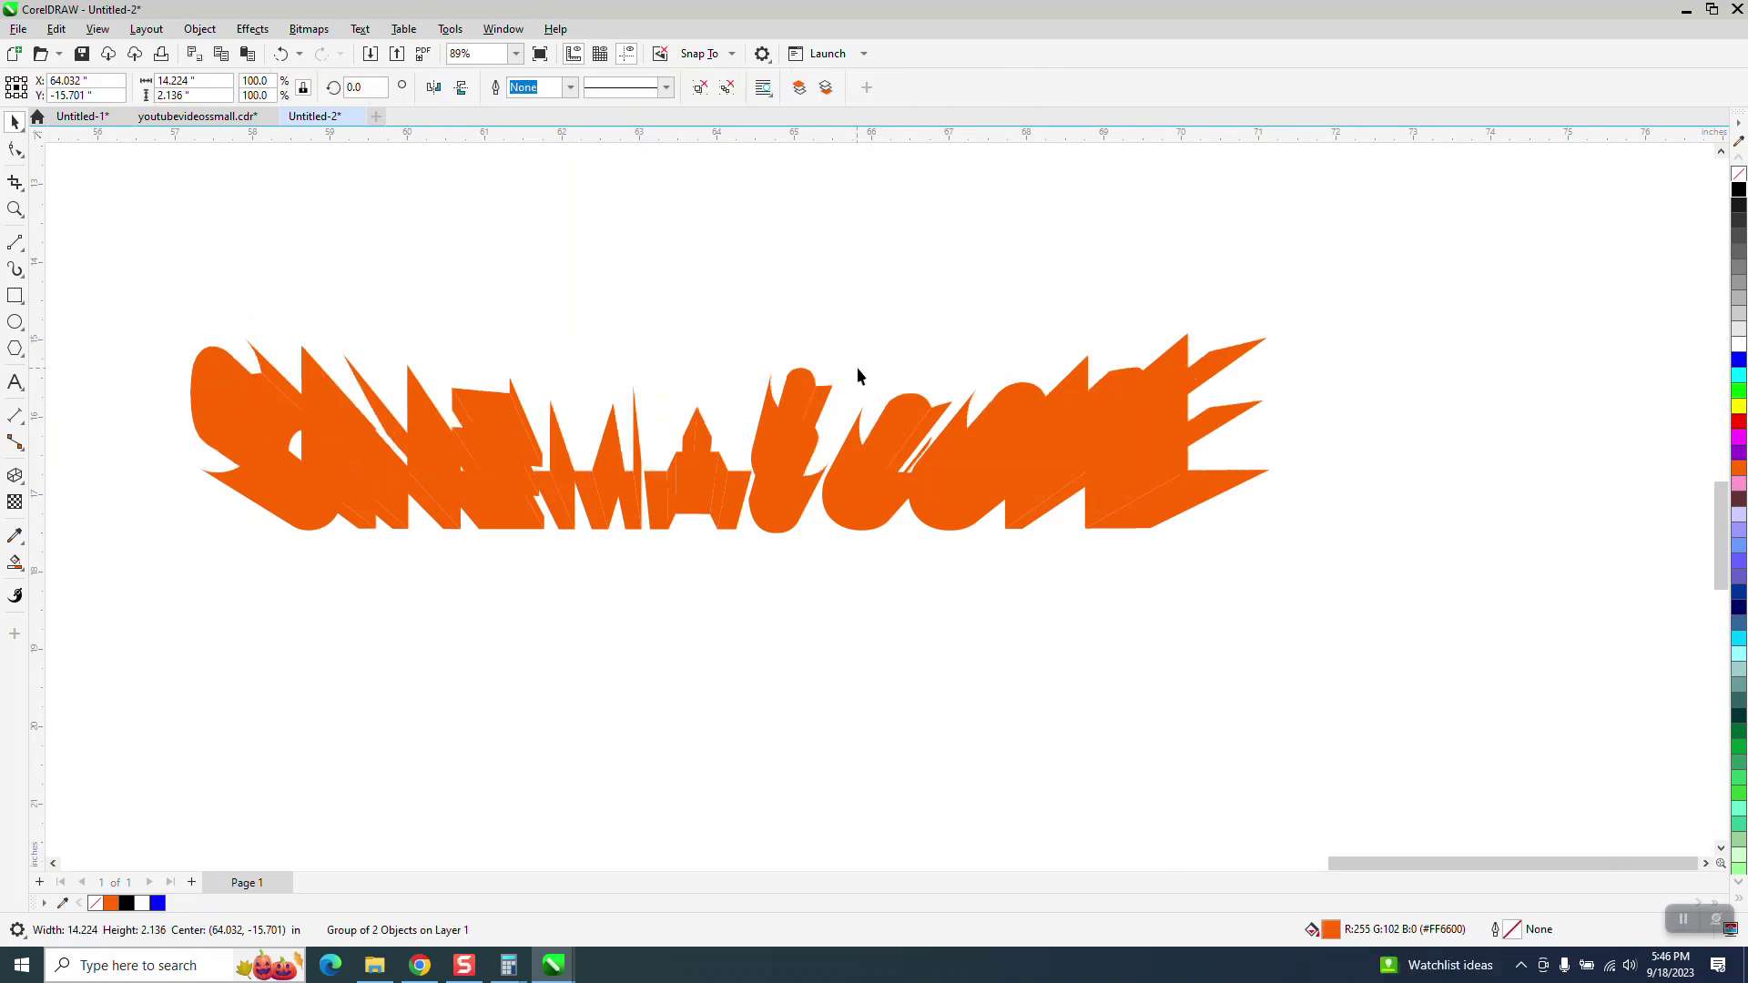
scroll(892, 714, down, 2)
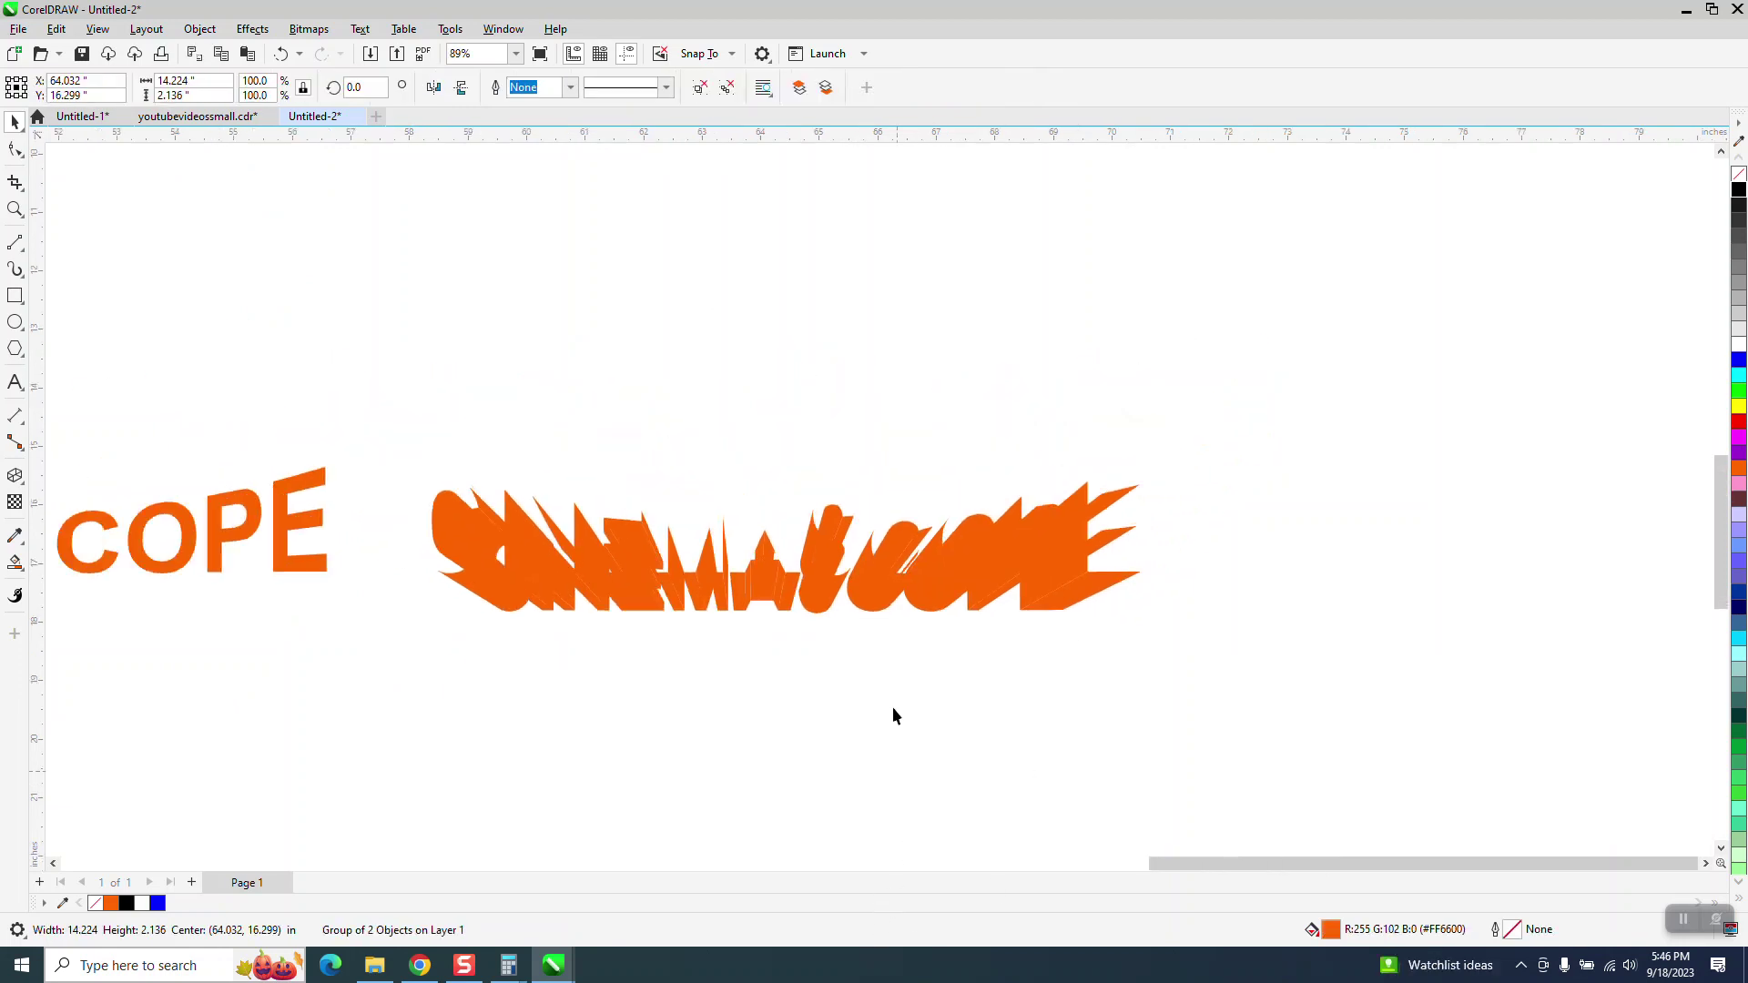
scroll(1132, 483, down, 1)
scroll(1054, 441, down, 1)
scroll(950, 337, down, 2)
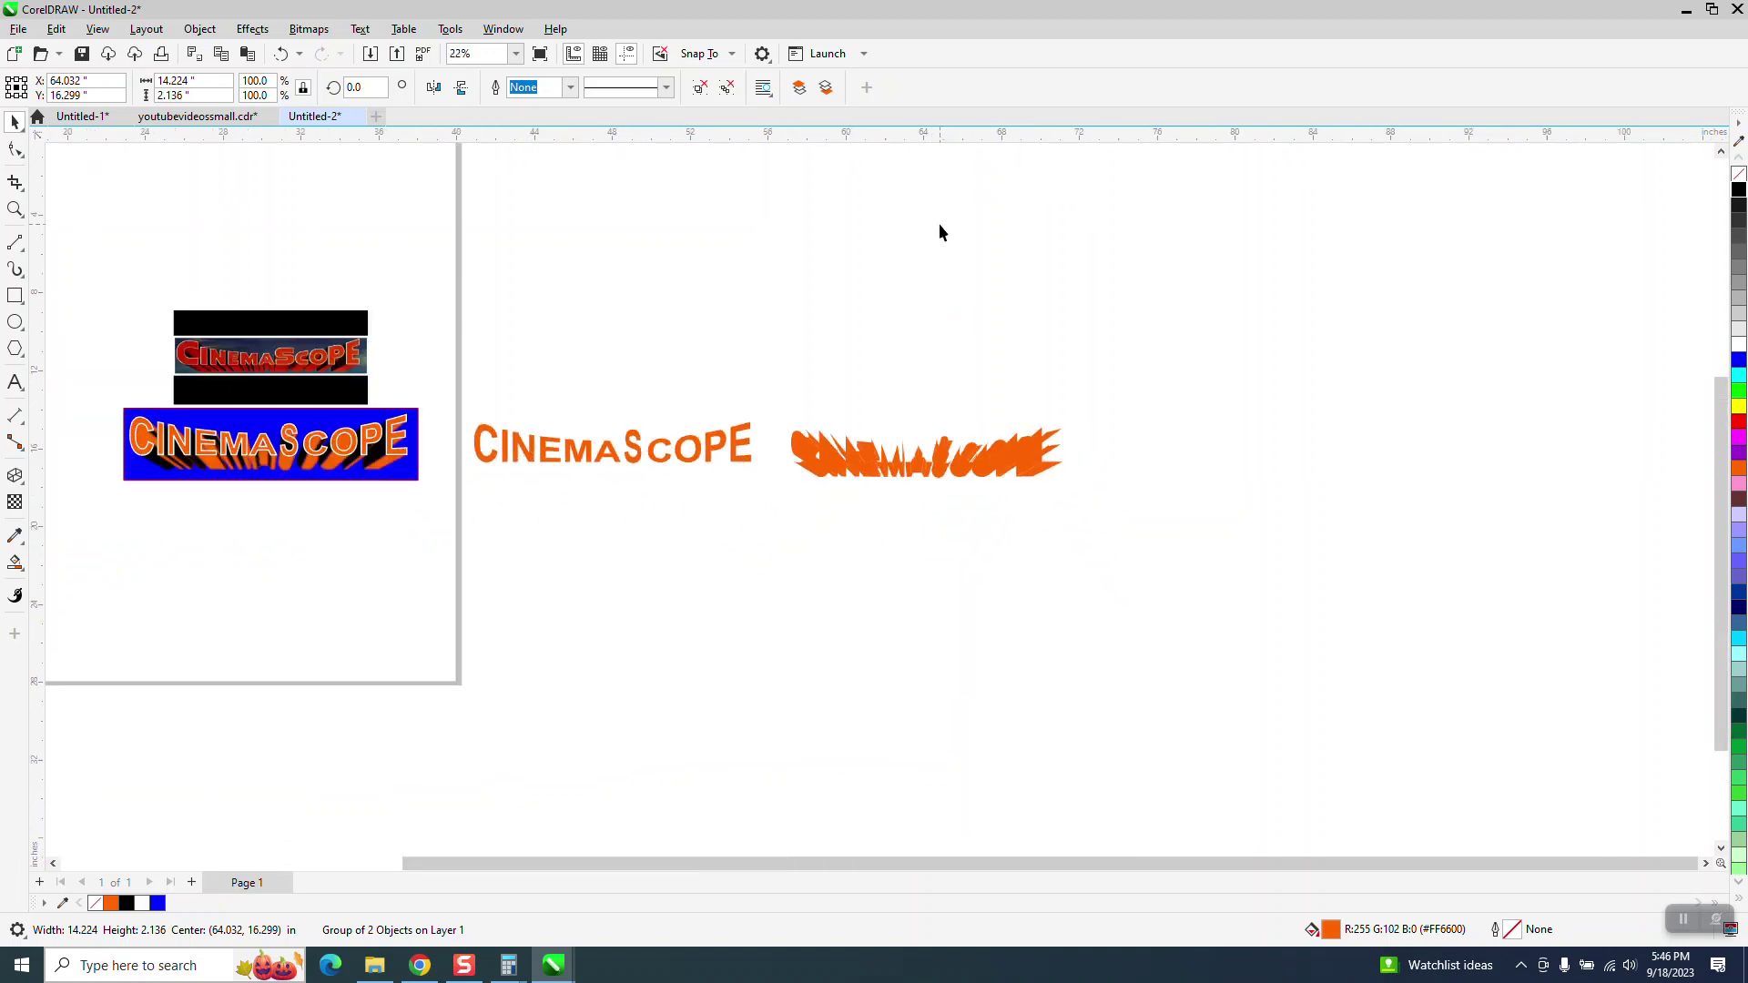
mouse_move(1723, 474)
mouse_down()
mouse_move(1729, 337)
mouse_move(1727, 444)
mouse_up()
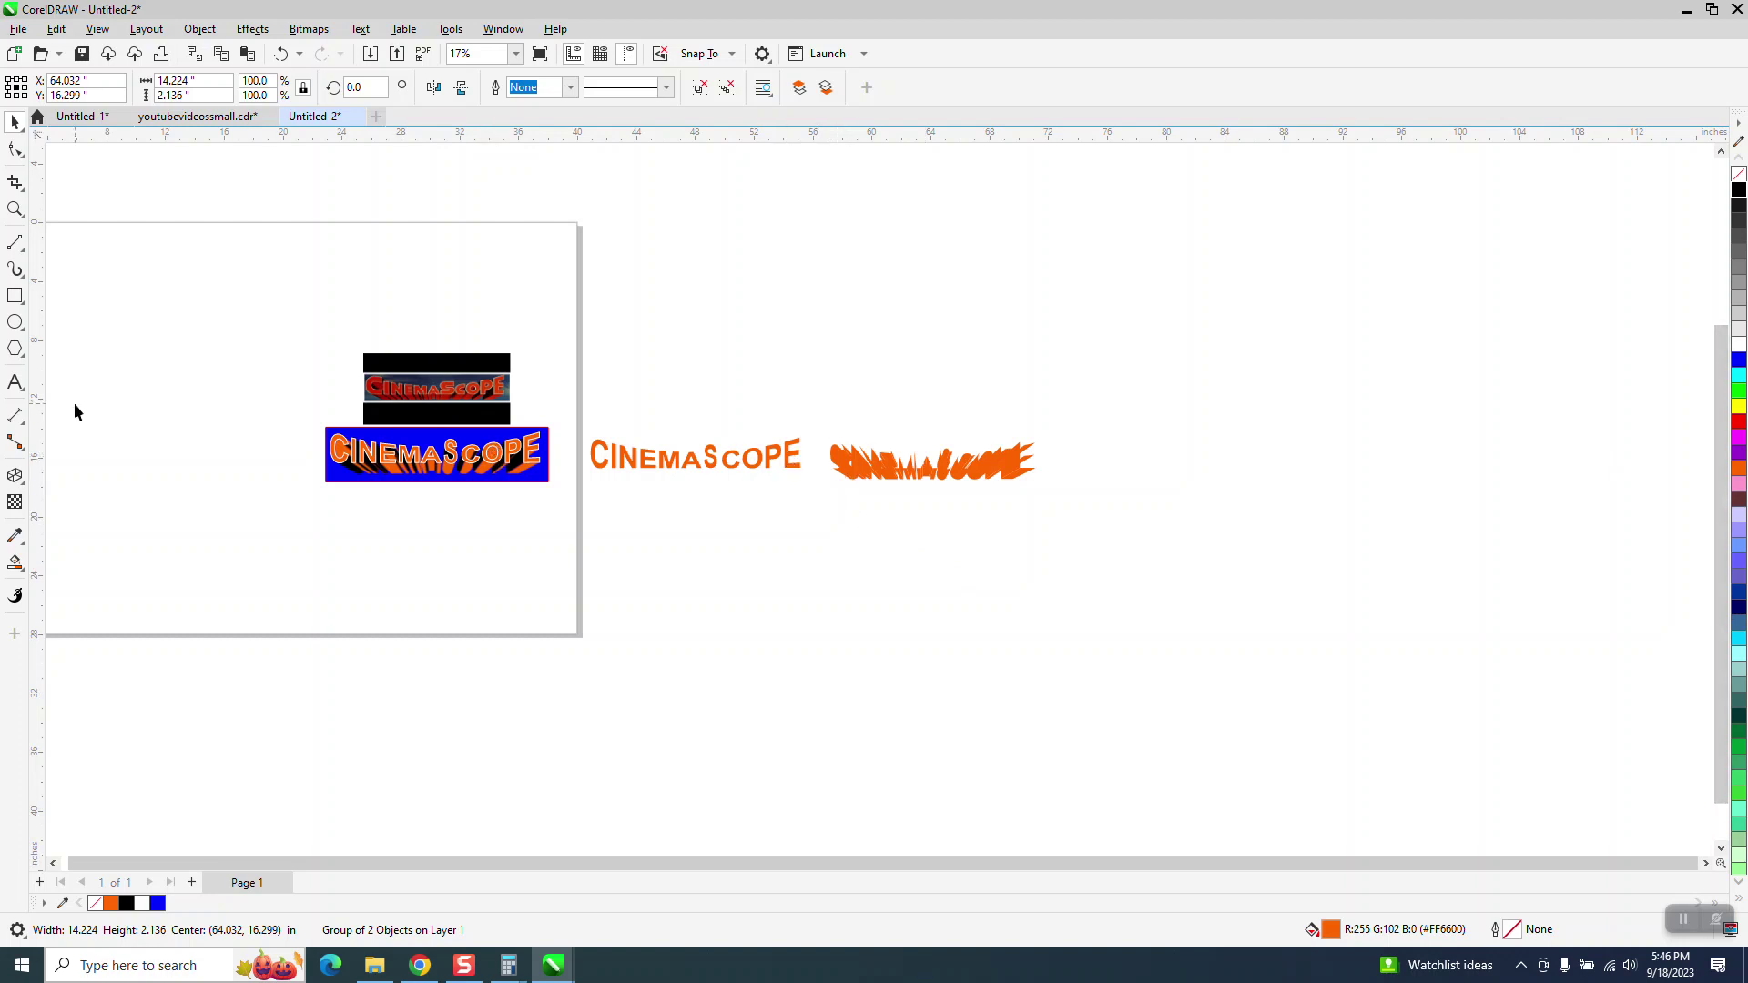
Draw a blue rectangle over the plain CinemaScope text and send it behind the text.
click(15, 296)
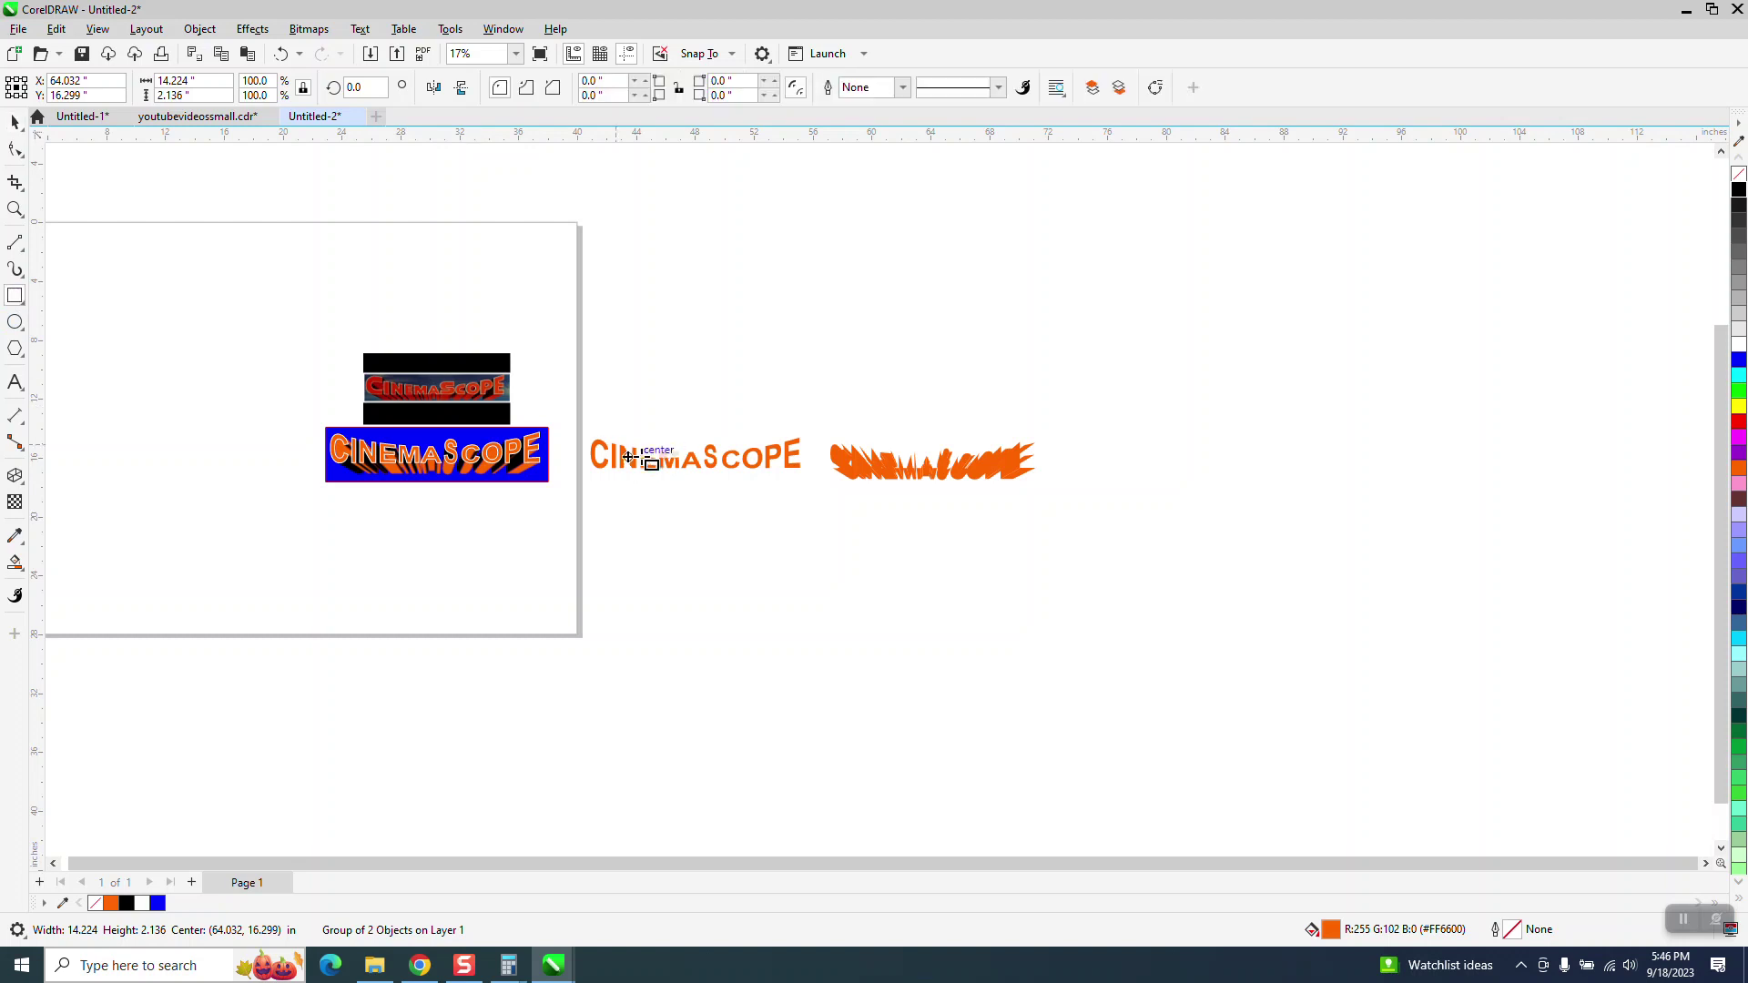
drag(577, 411, 817, 500)
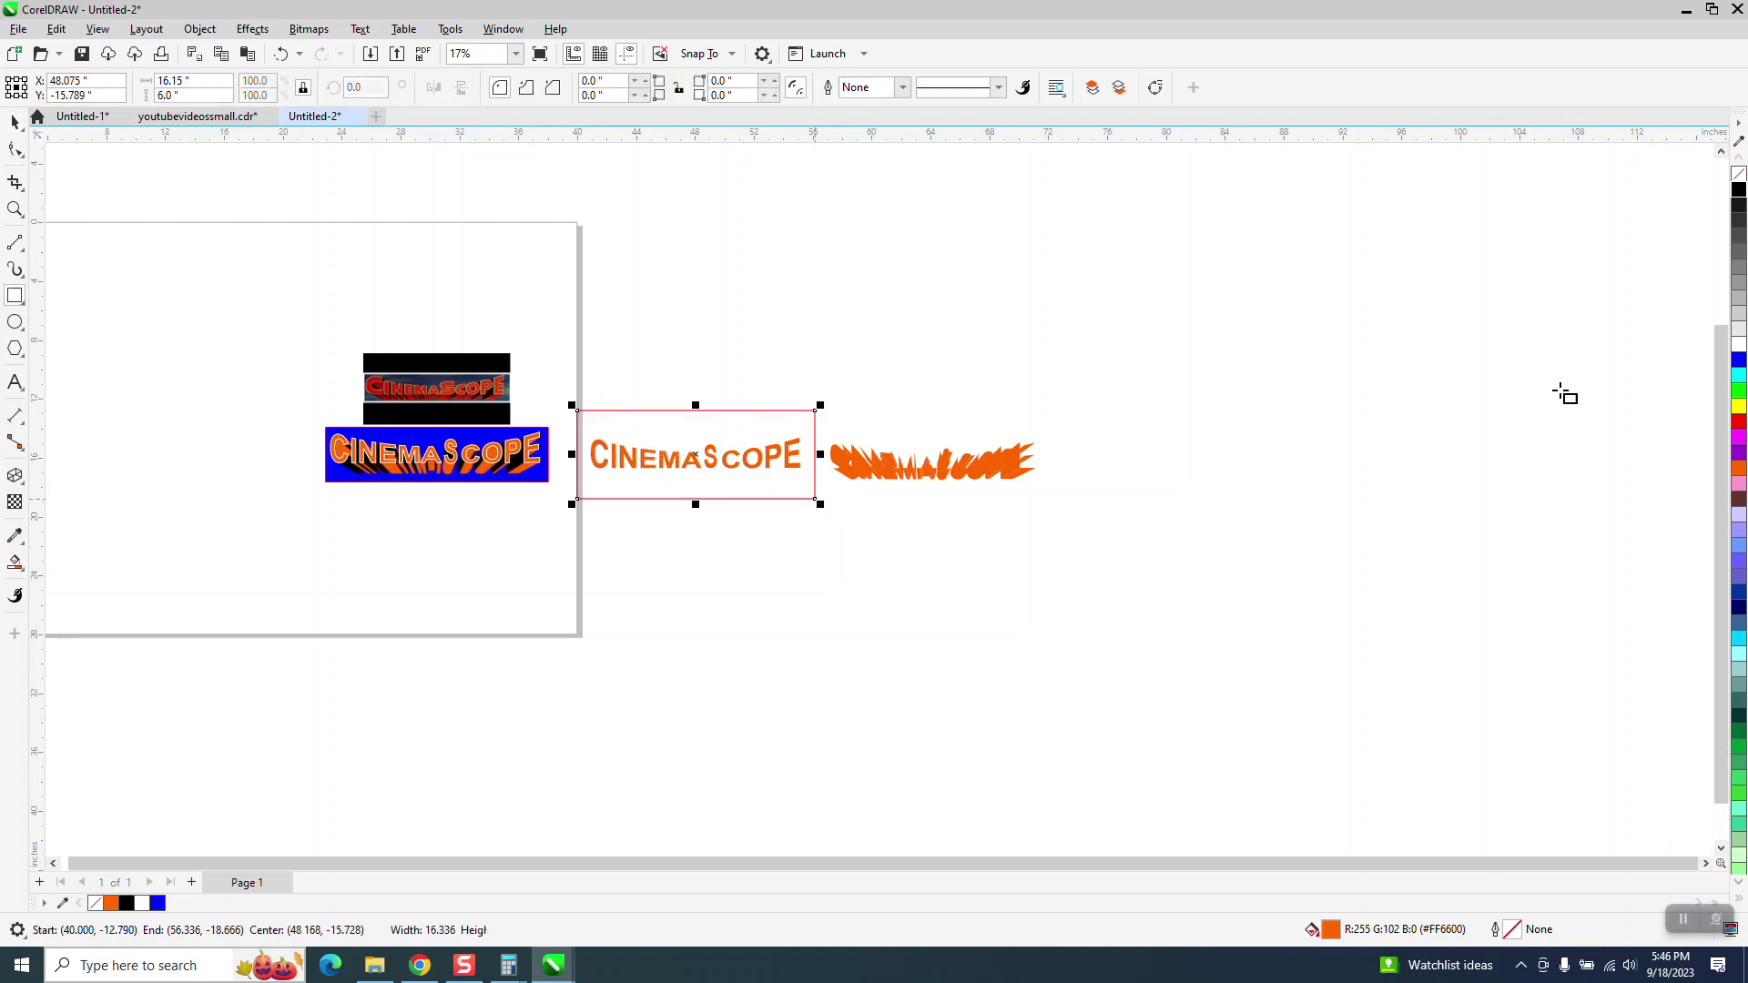
click(1738, 361)
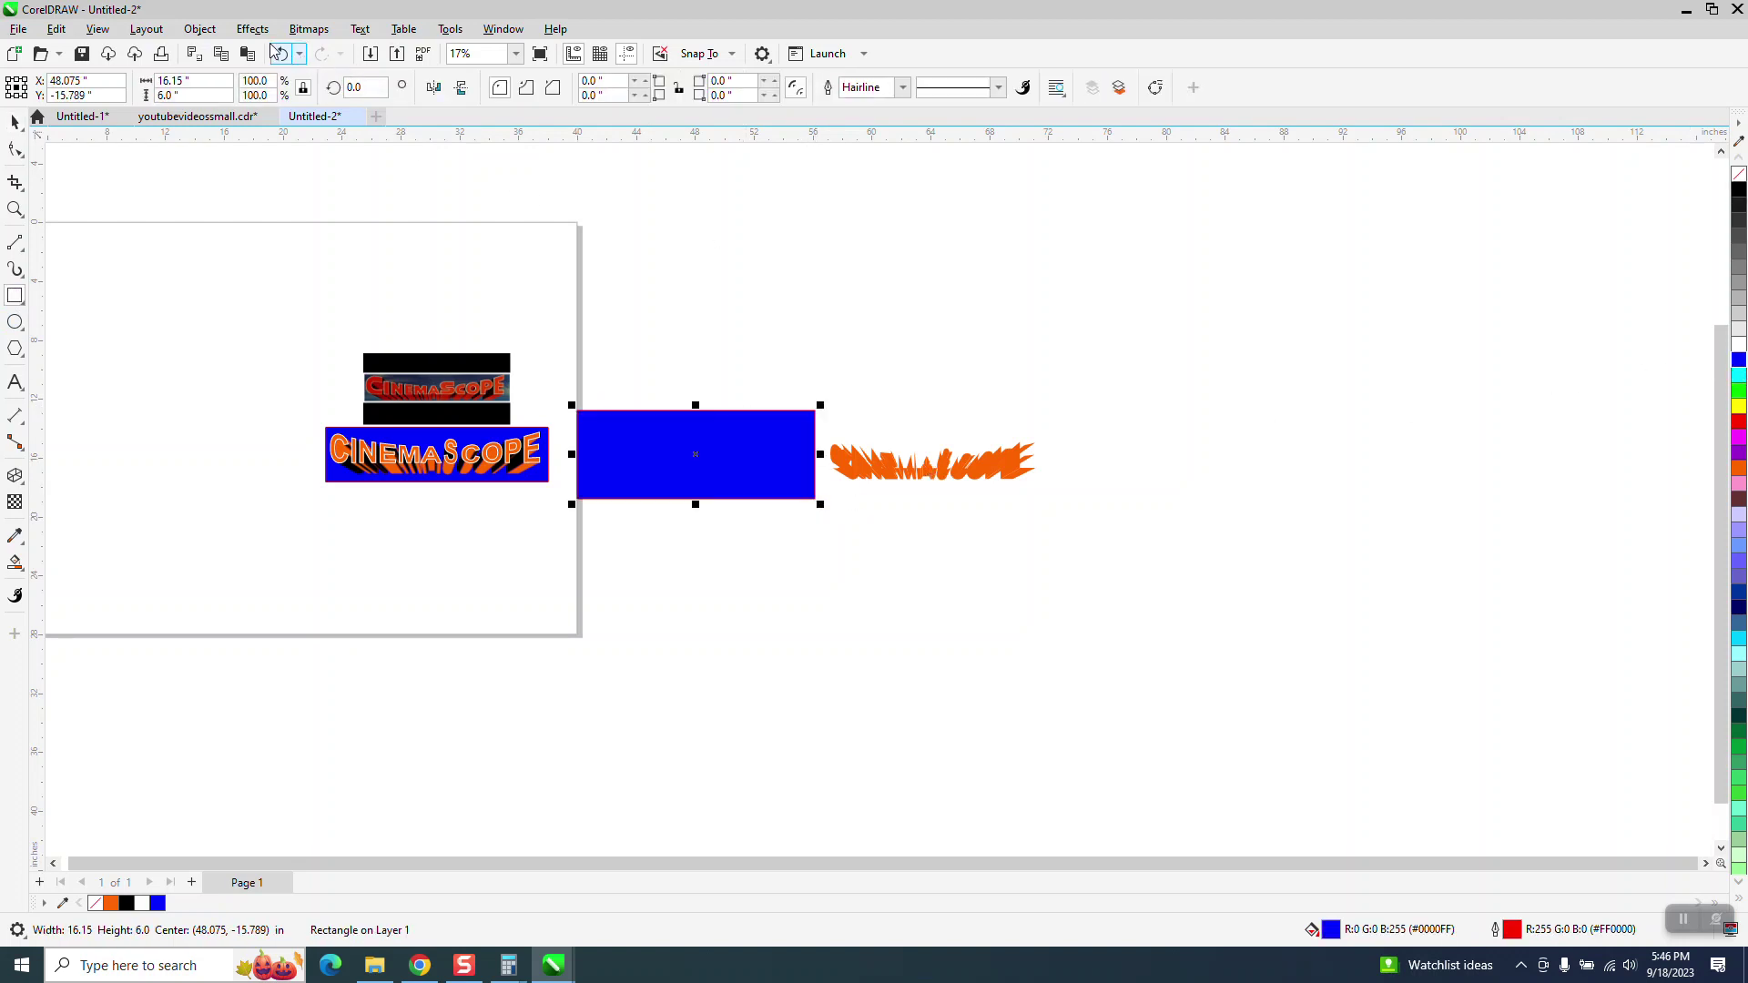
click(200, 29)
mouse_move(242, 317)
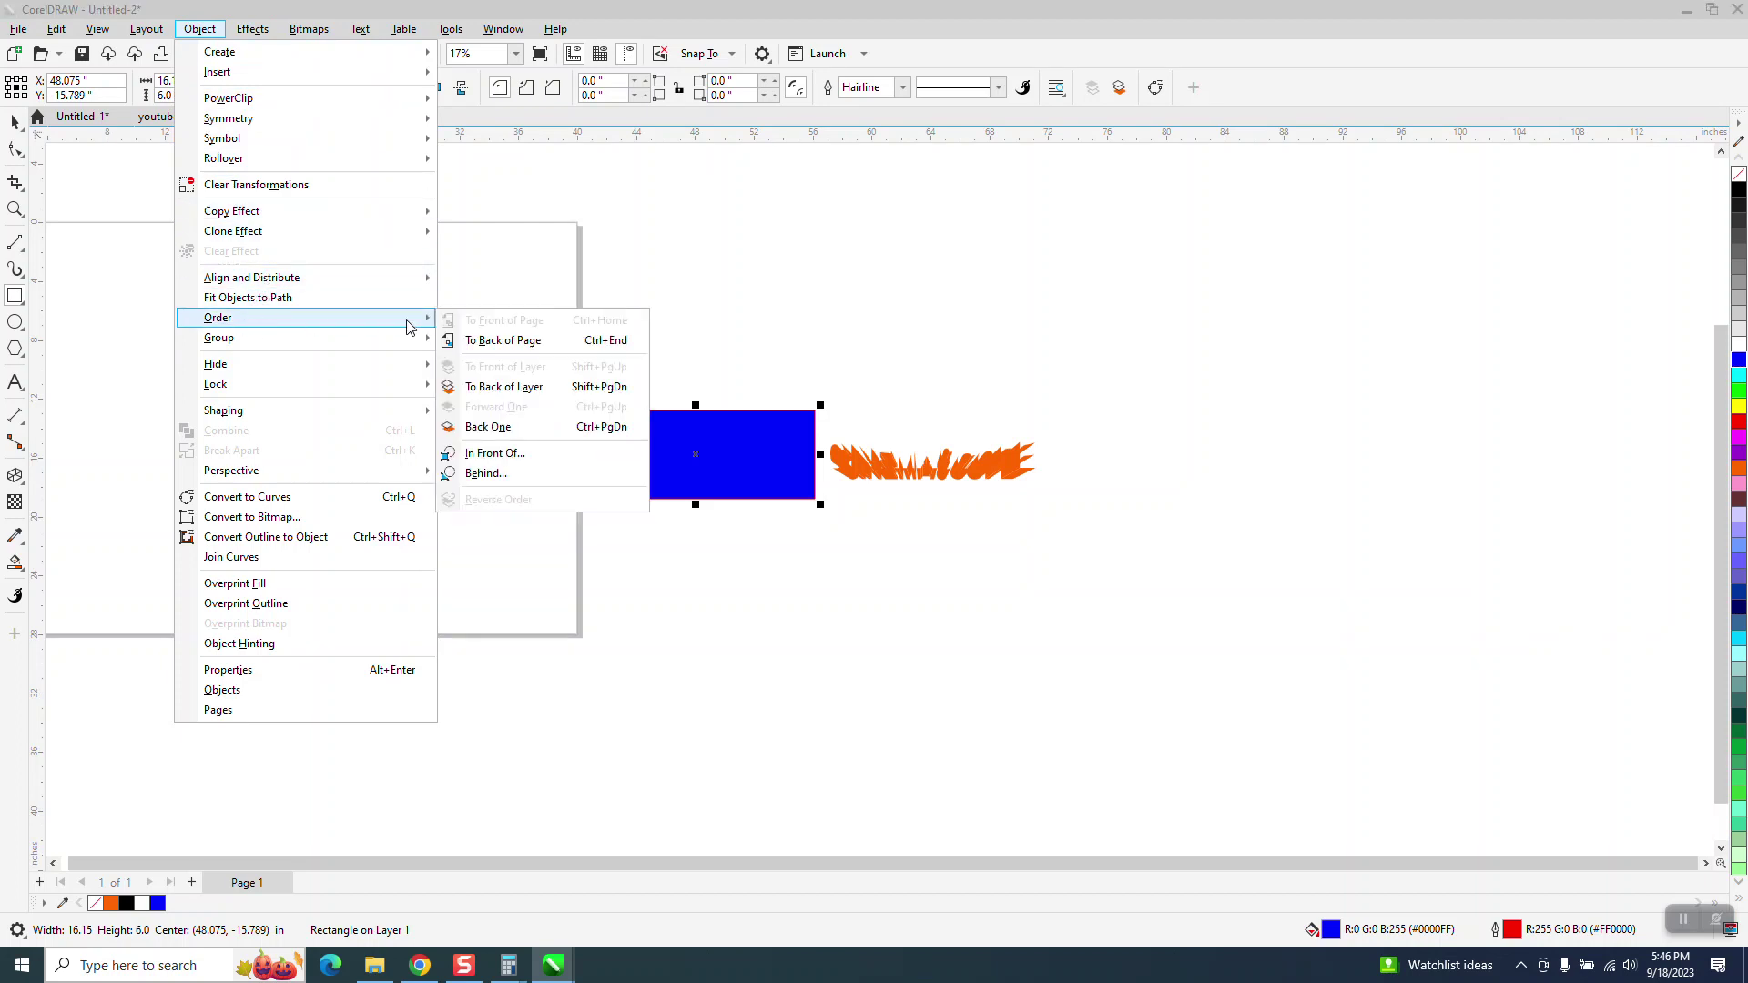
click(456, 336)
Give the CINEMASCOPE text a white 0.016 in outline and zoom in on the blue box.
click(15, 122)
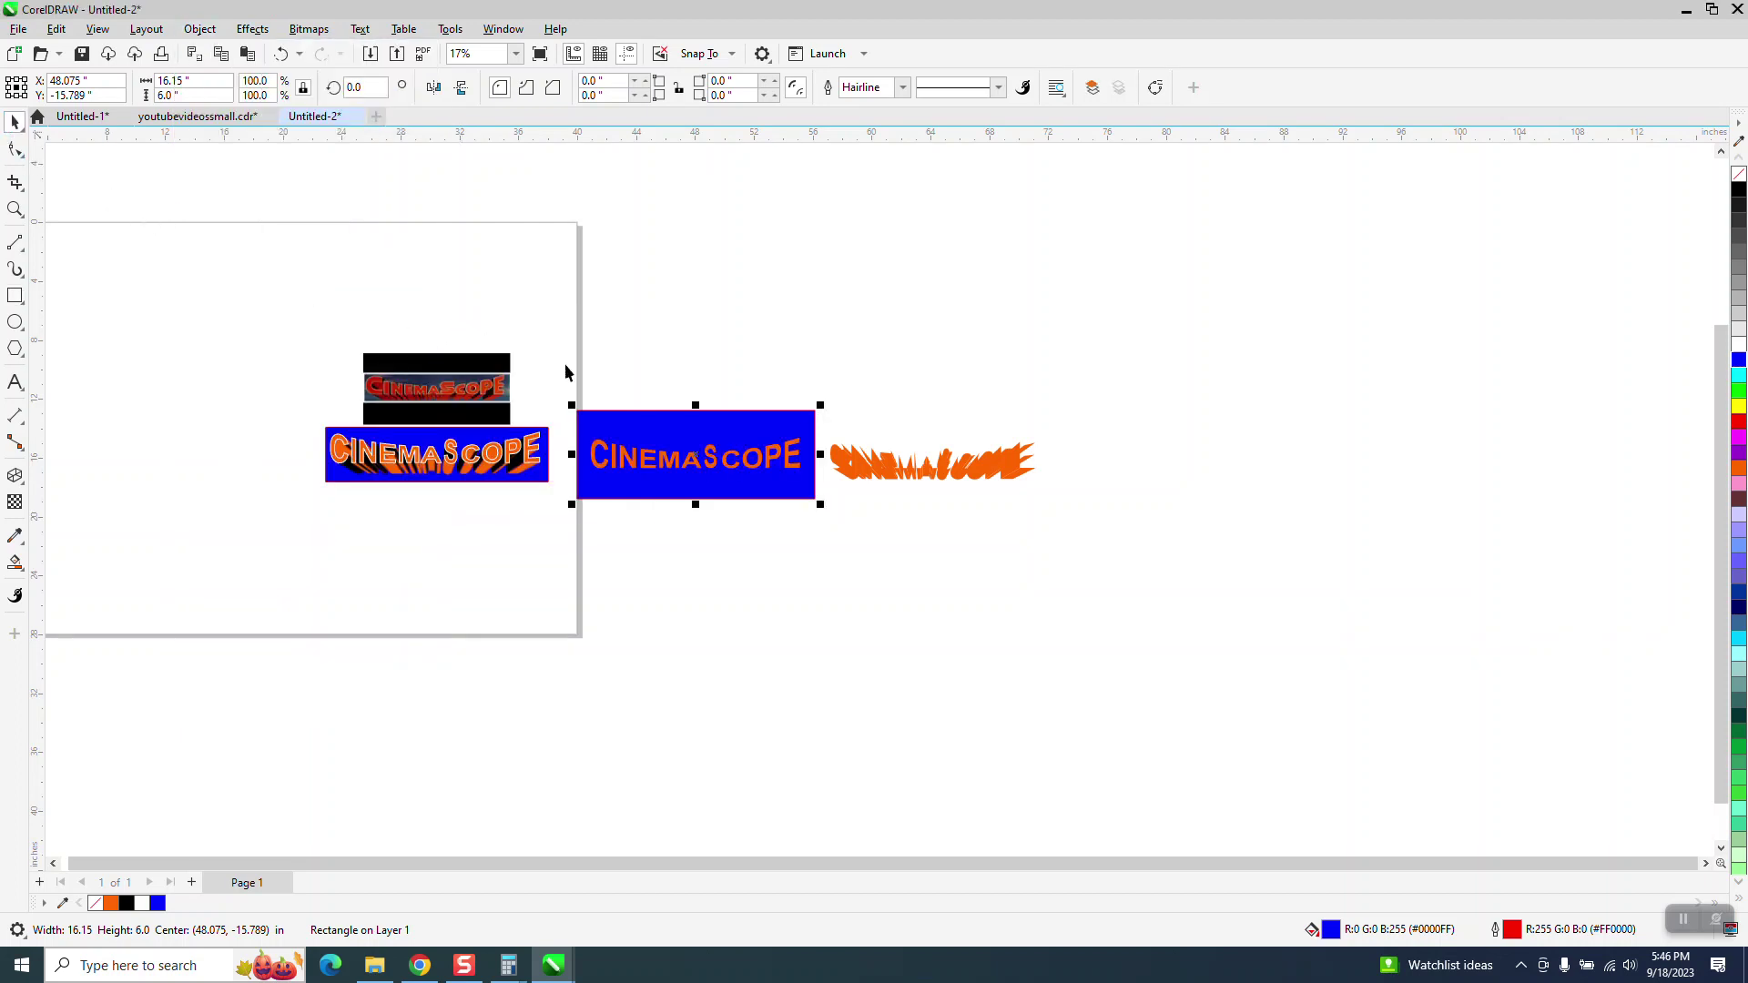
click(711, 470)
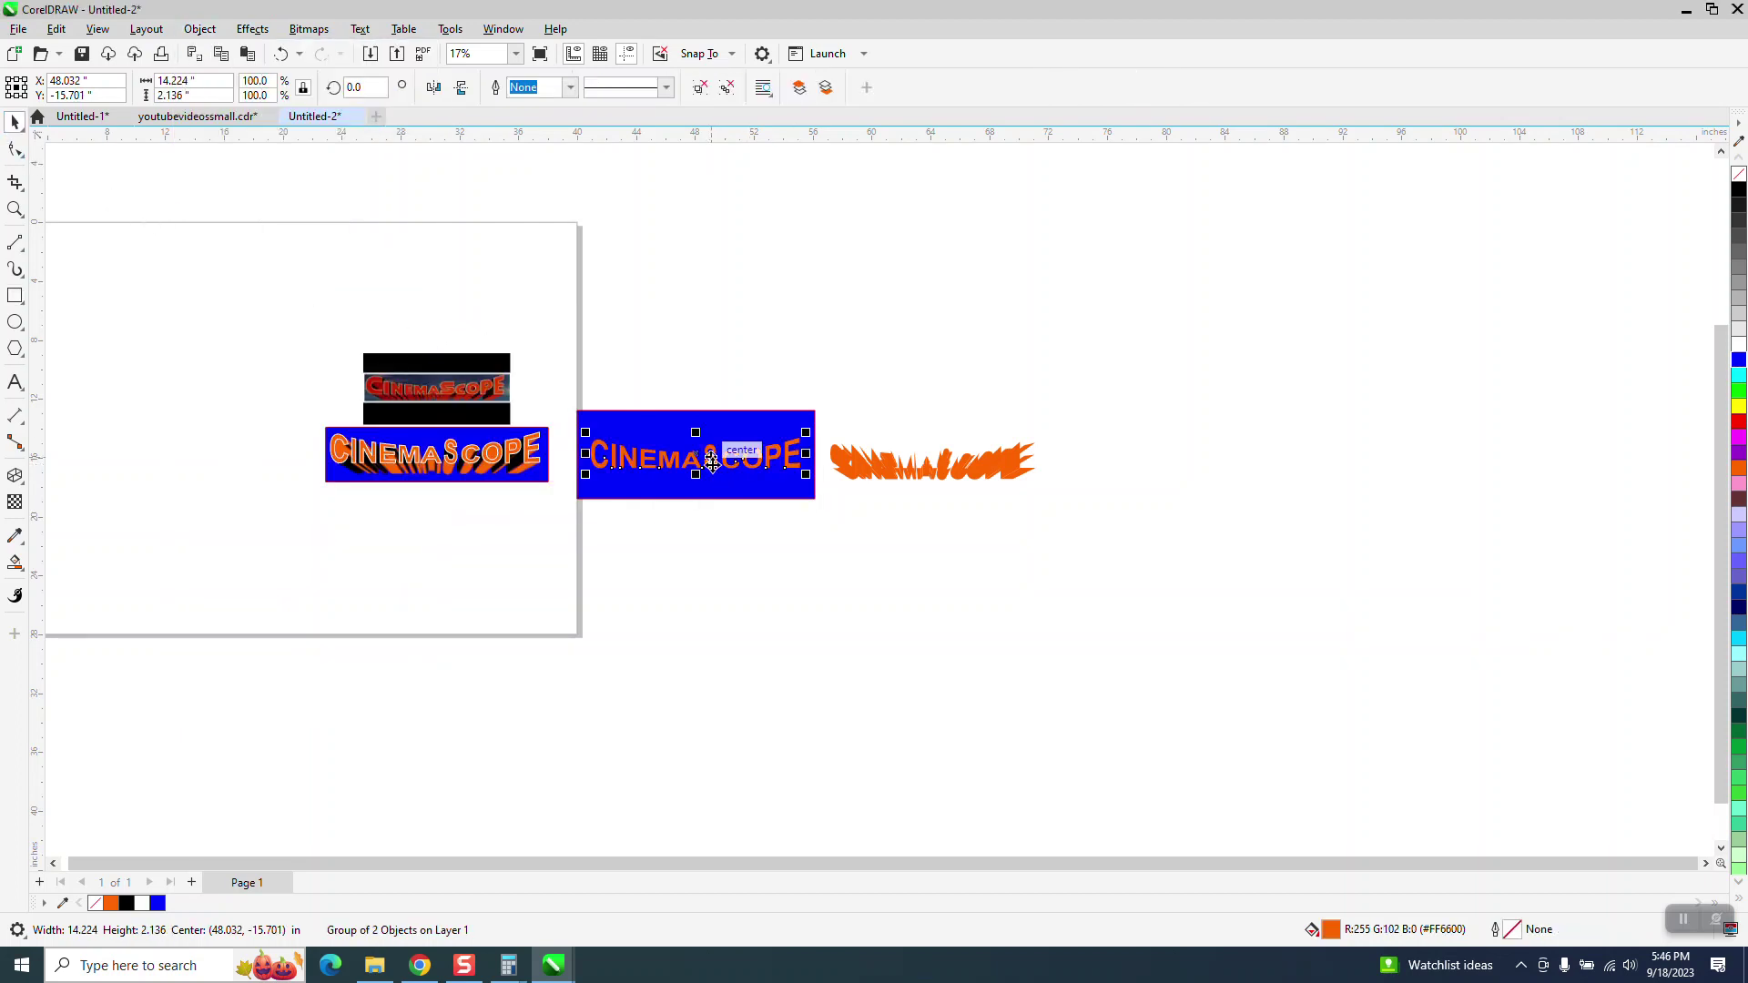
right_click(1741, 353)
click(570, 88)
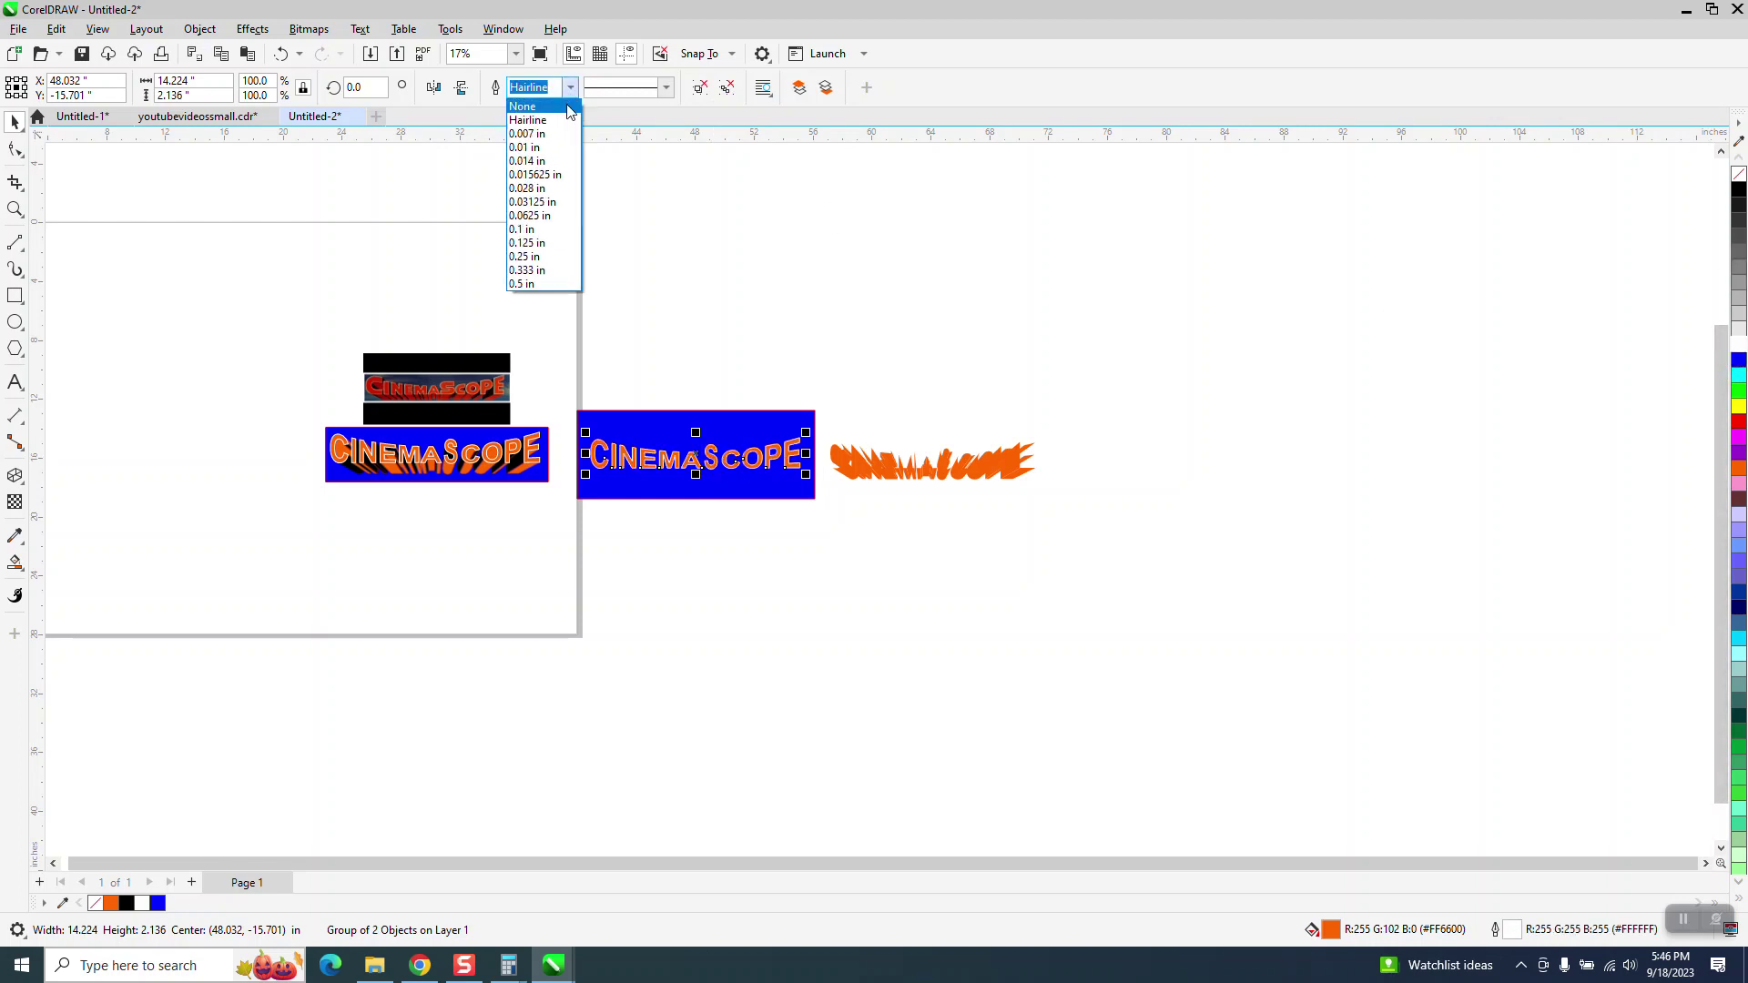
click(531, 174)
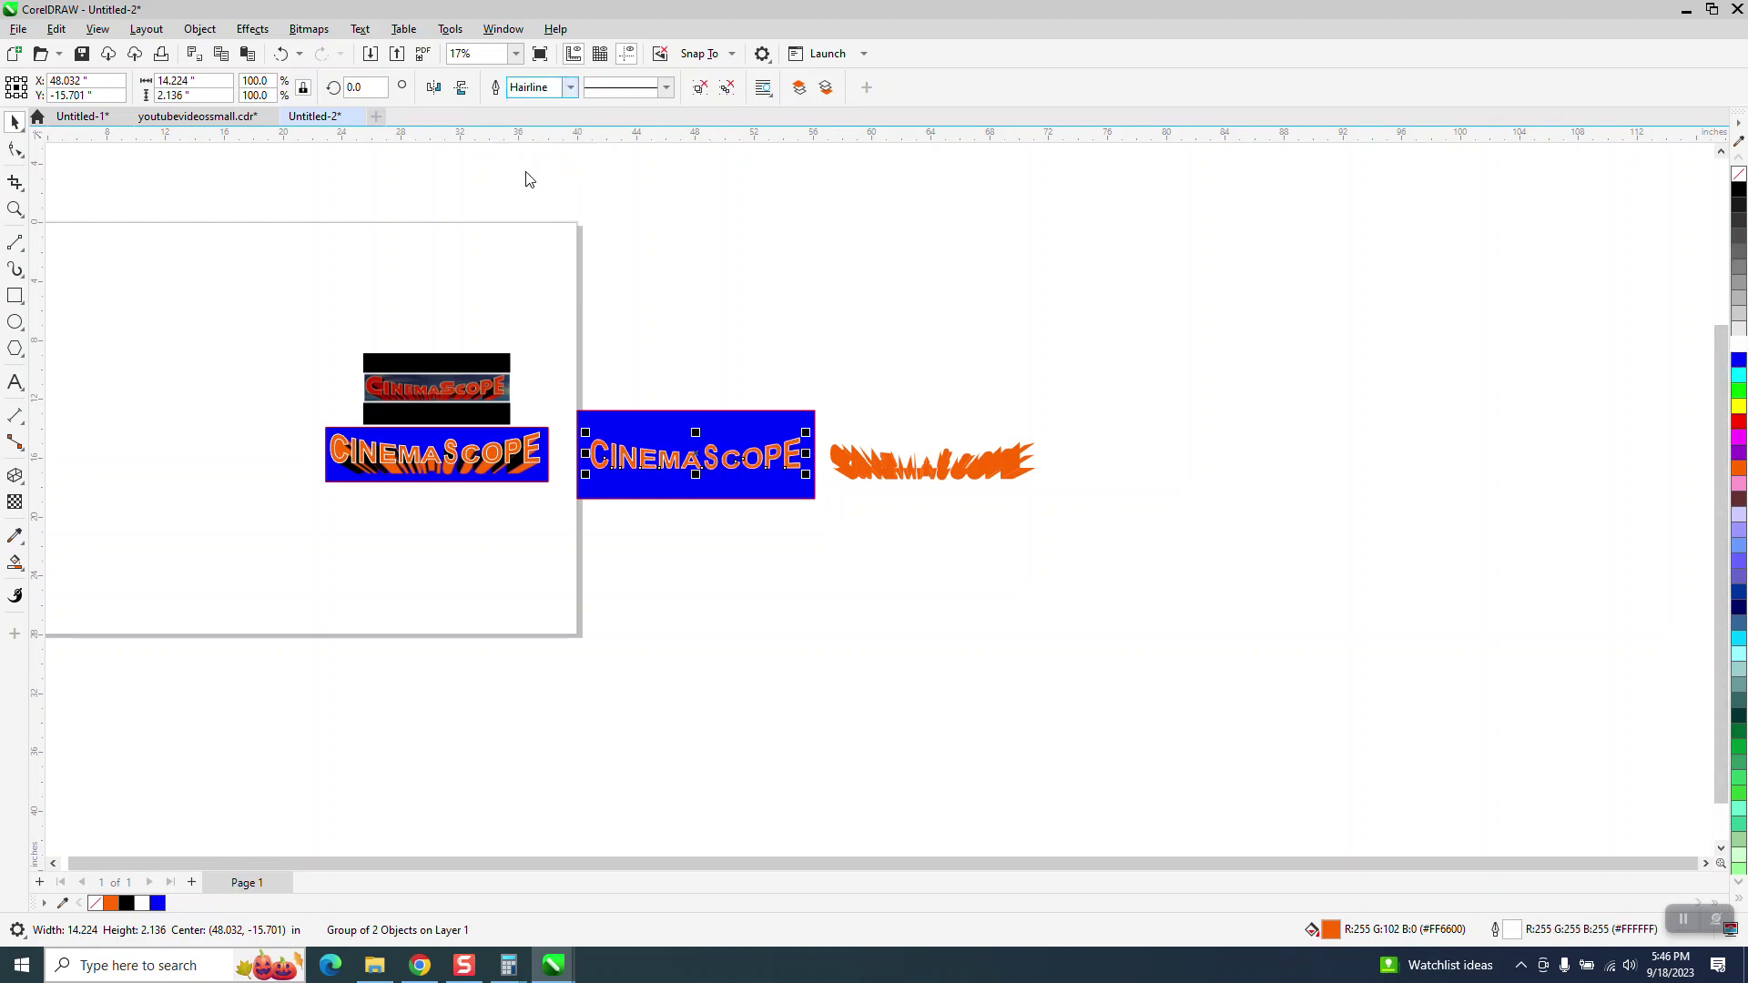
click(14, 209)
drag(481, 356, 1161, 573)
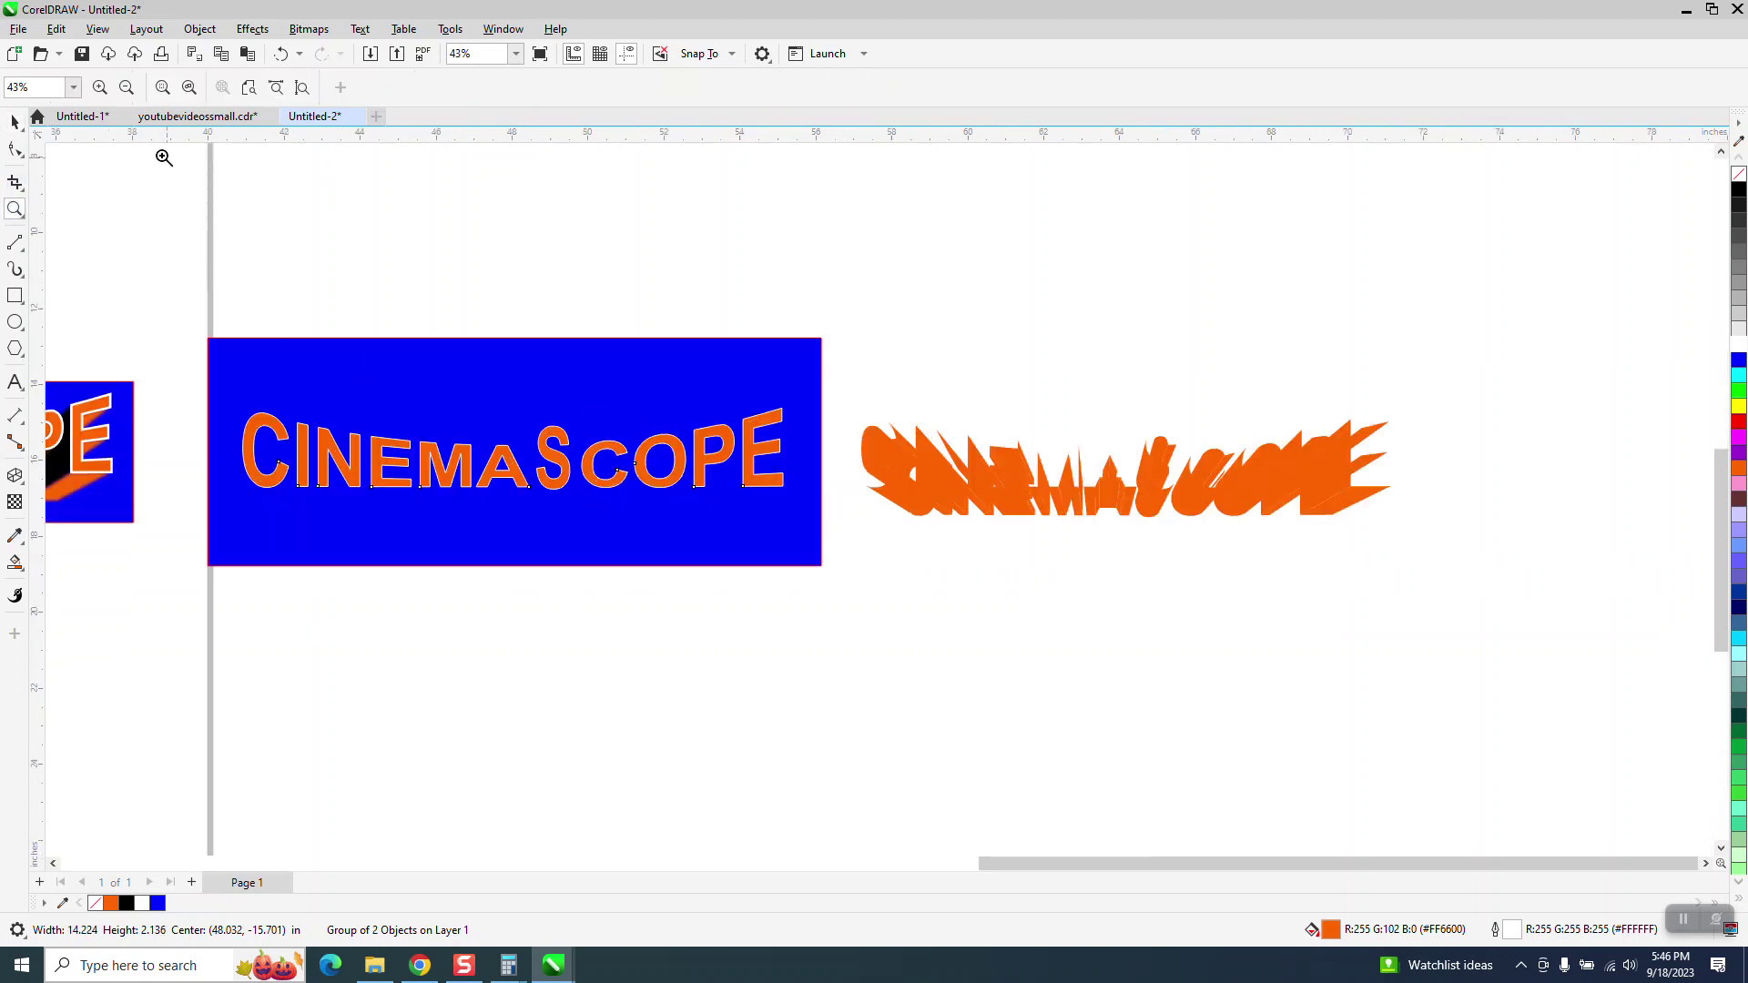
Remove the orange fill from the jagged extrusion group and give it a black outline.
click(14, 121)
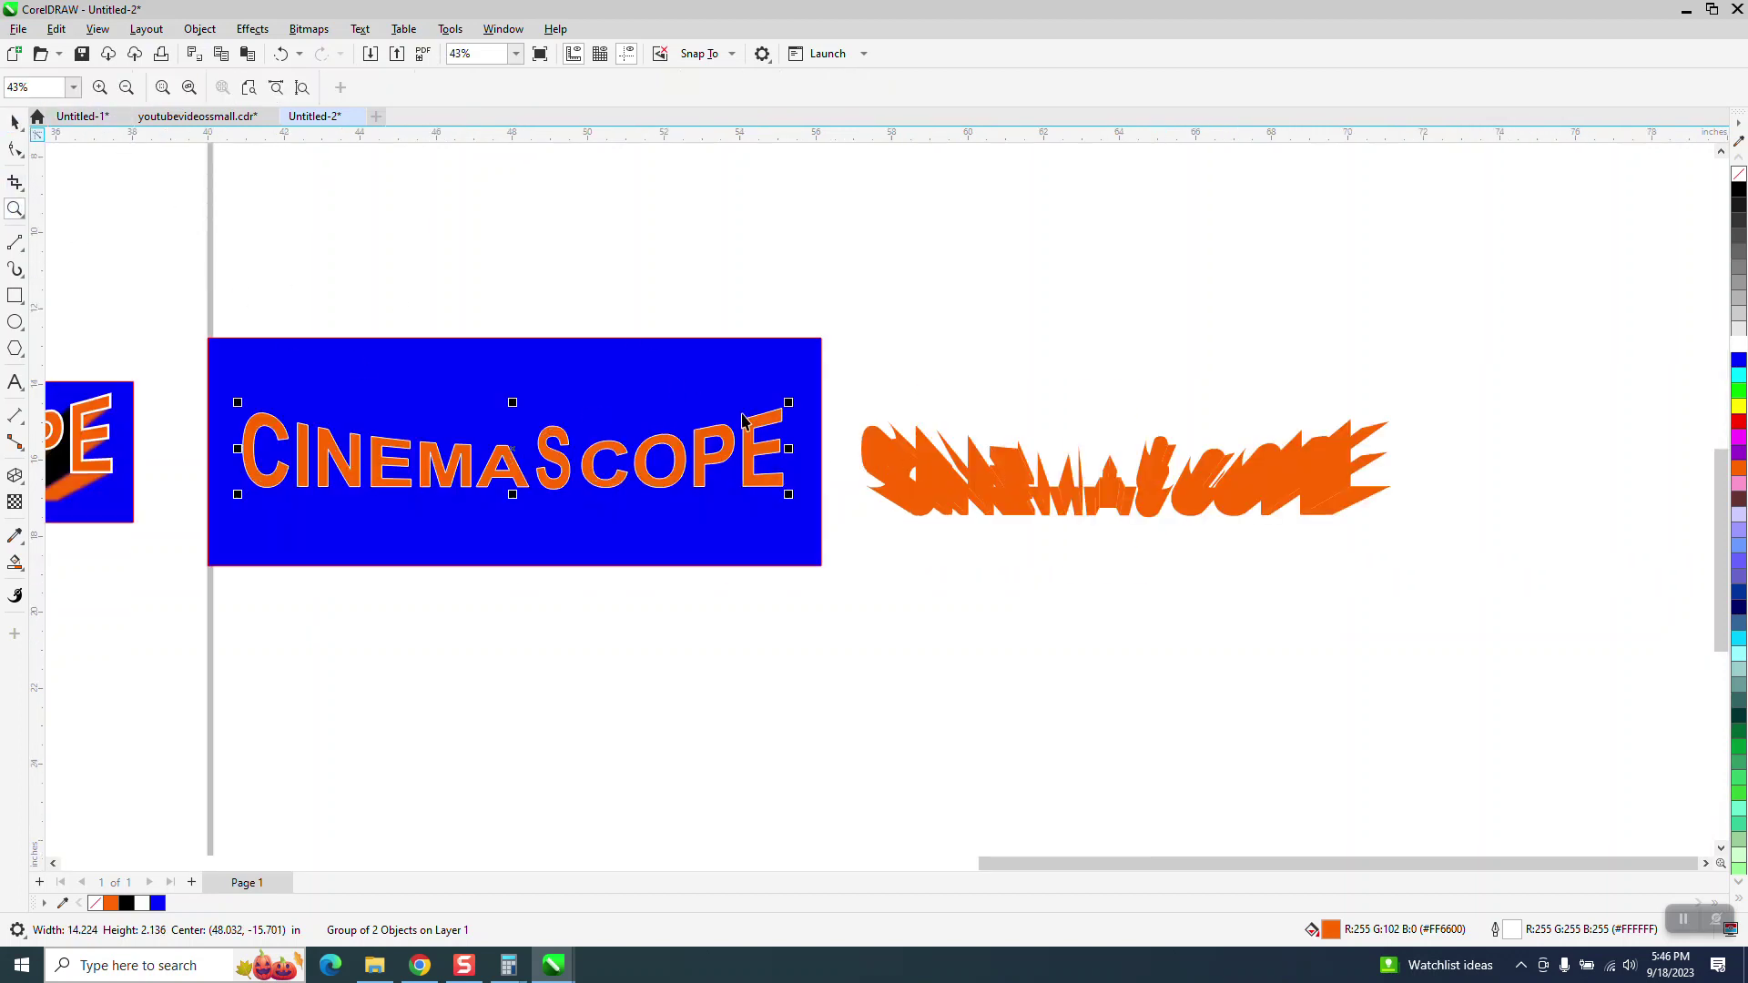
click(1017, 517)
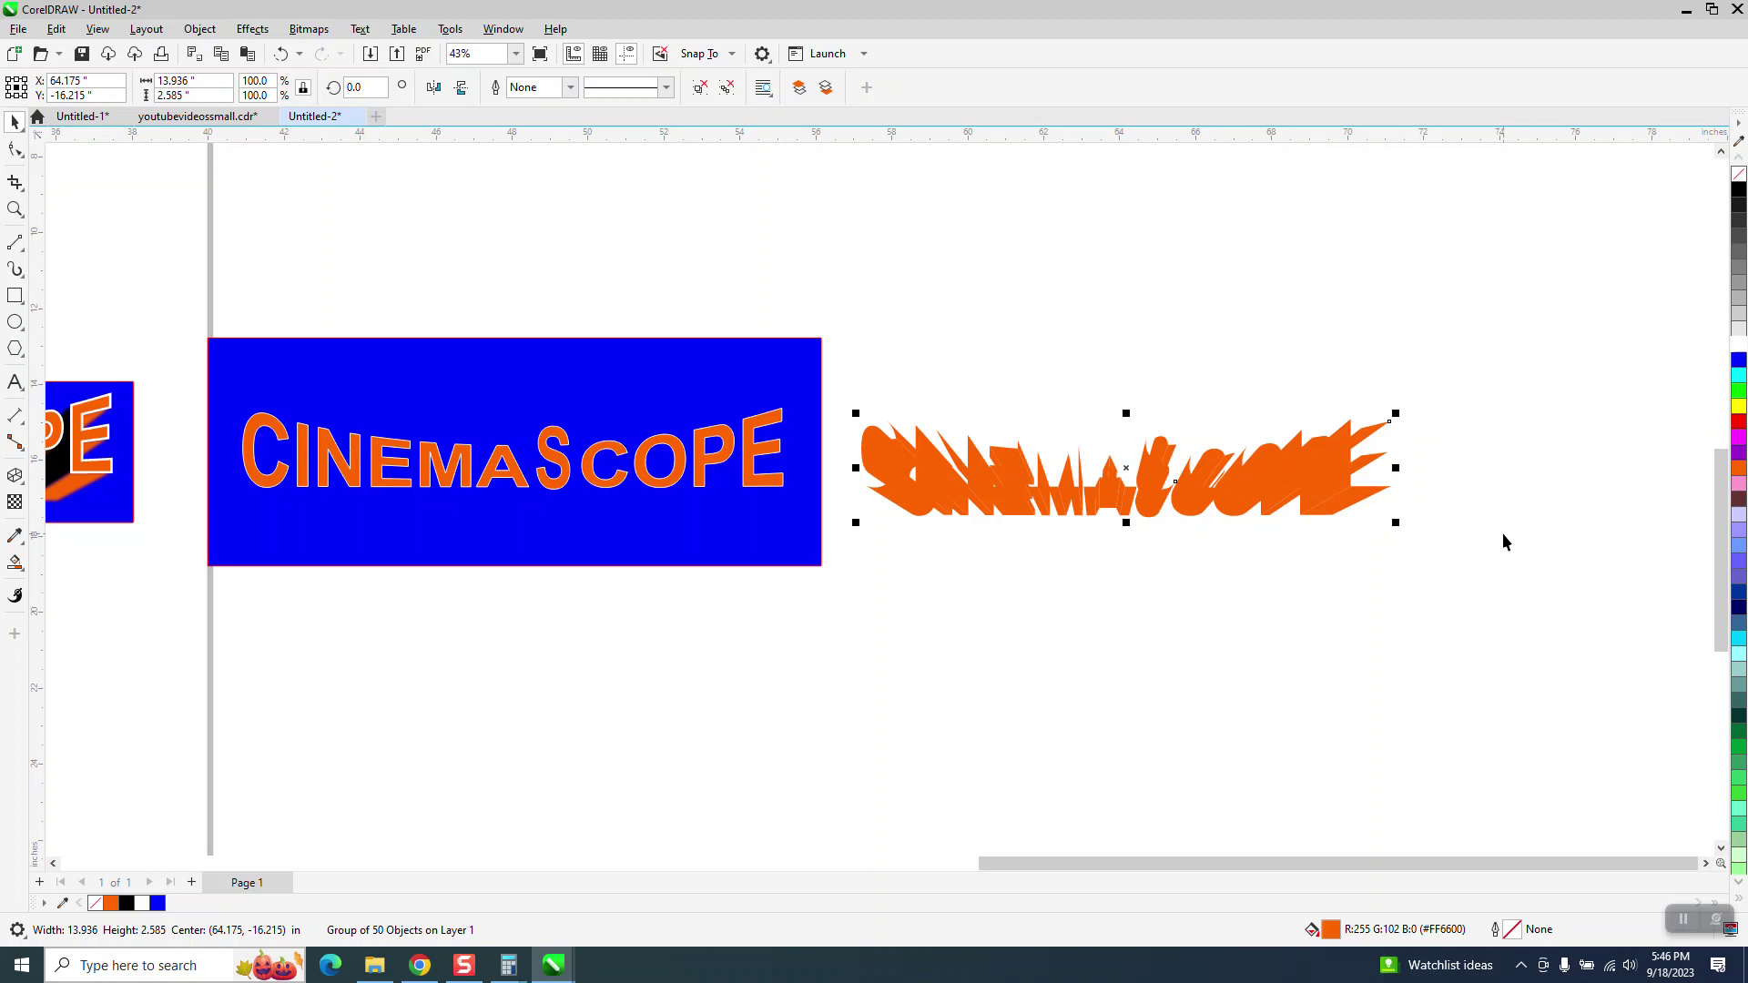
click(1739, 175)
right_click(1738, 189)
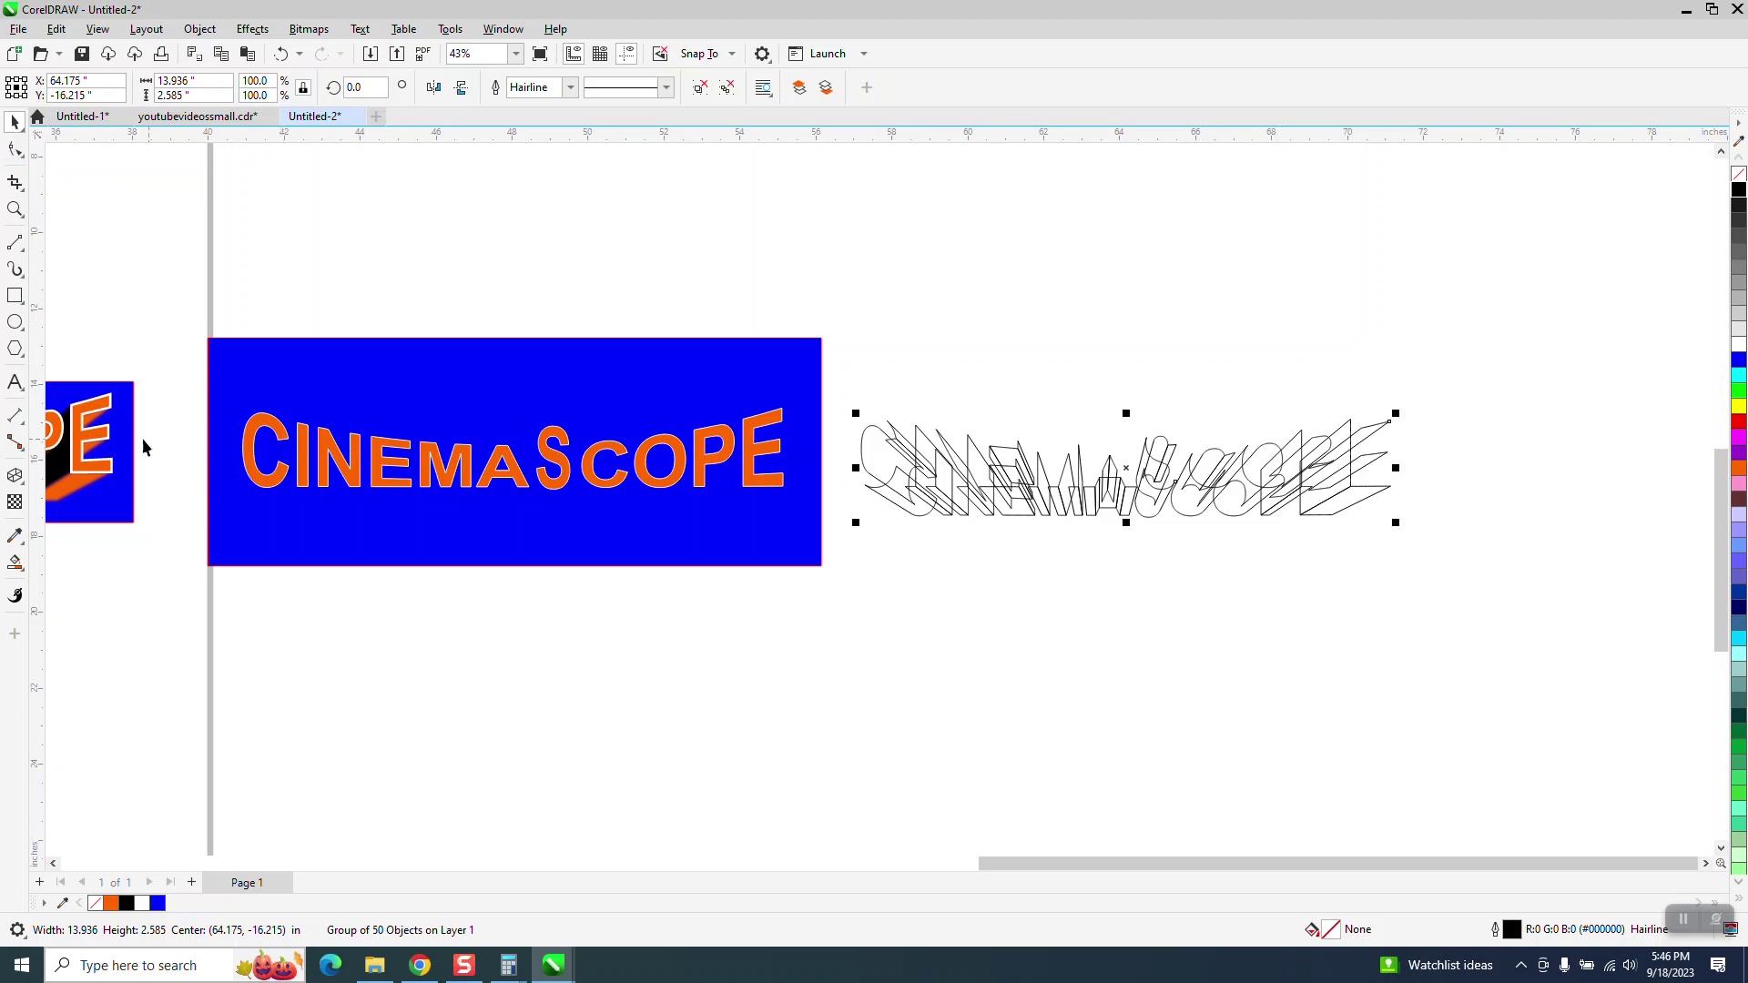
Move the reference CinemaScope image just above the wireframe lettering and zoom in on both.
drag(123, 446, 1421, 321)
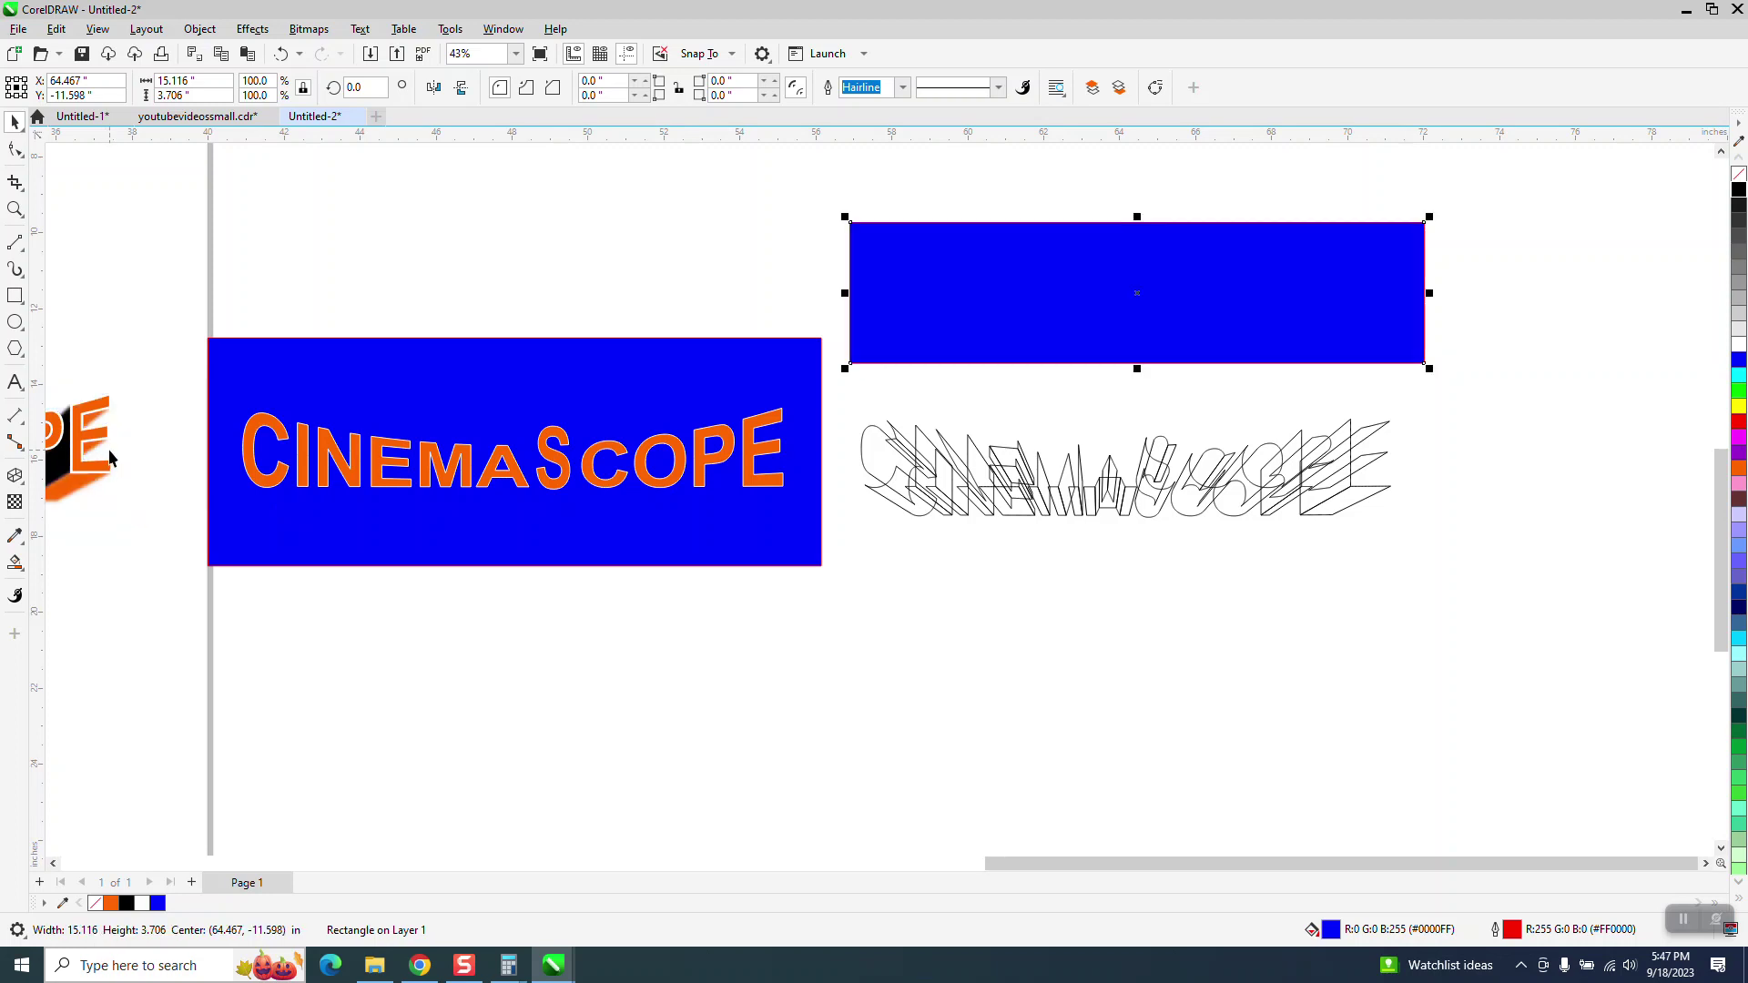
scroll(271, 483, down, 2)
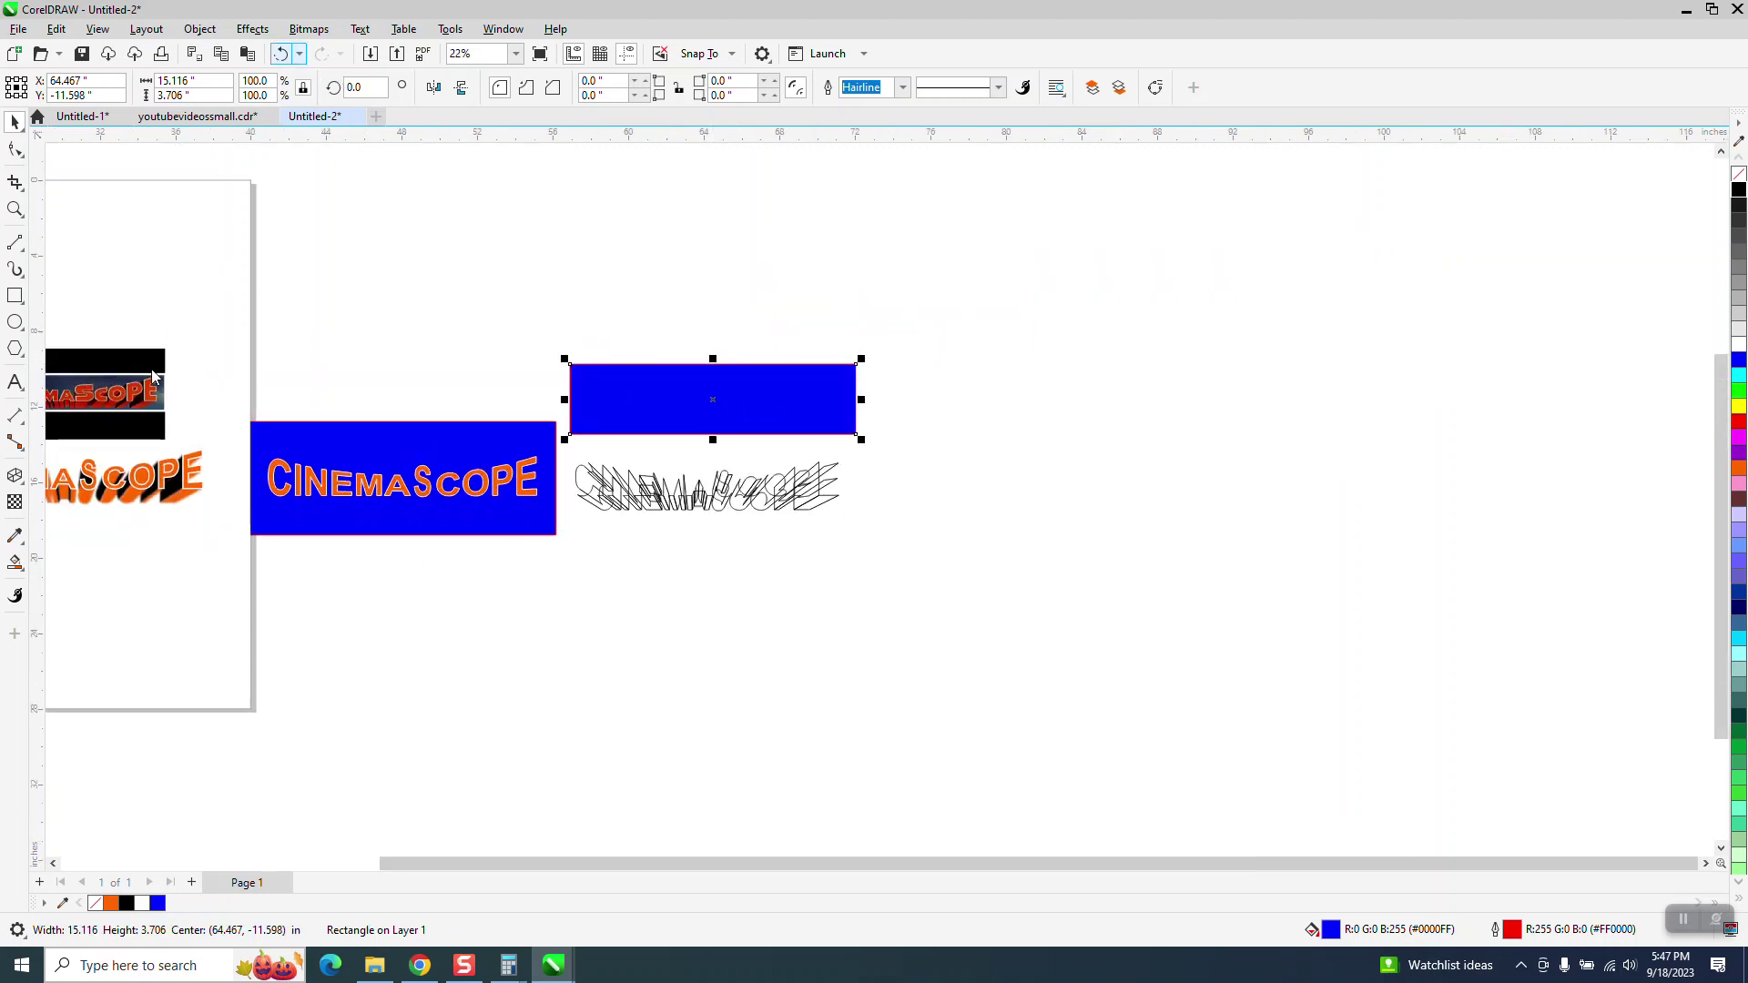
key(ctrl+z)
drag(156, 373, 757, 382)
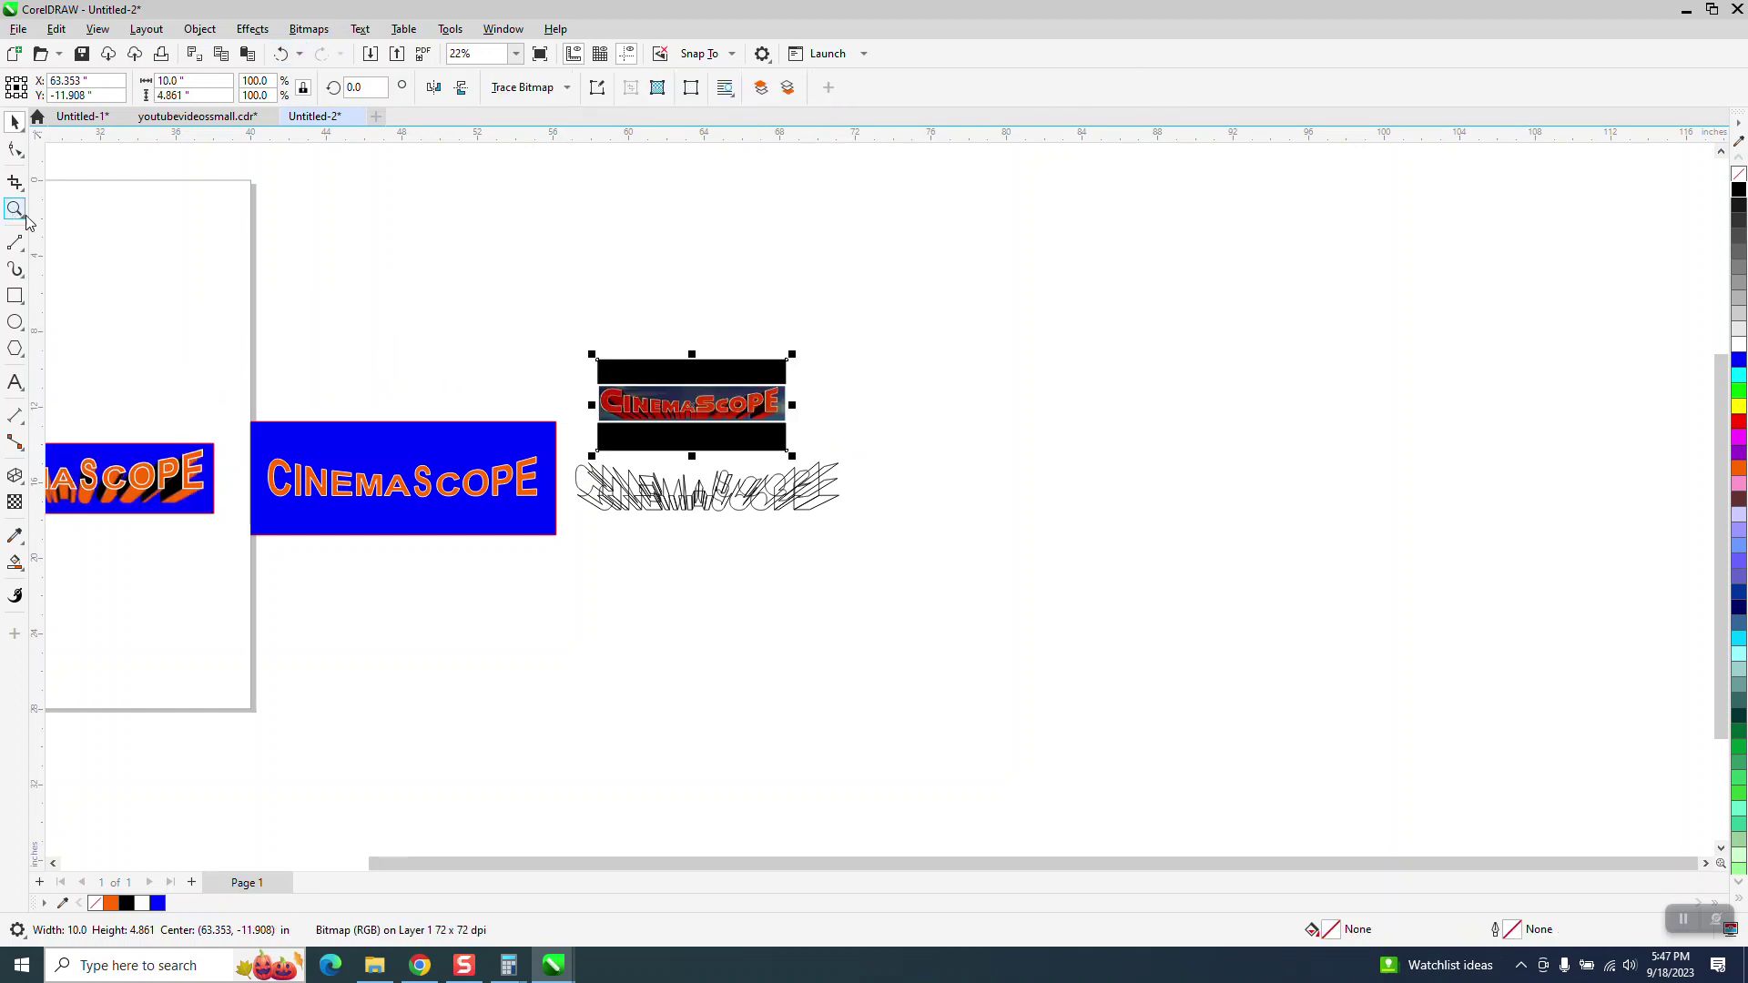
click(15, 209)
drag(558, 349, 1086, 594)
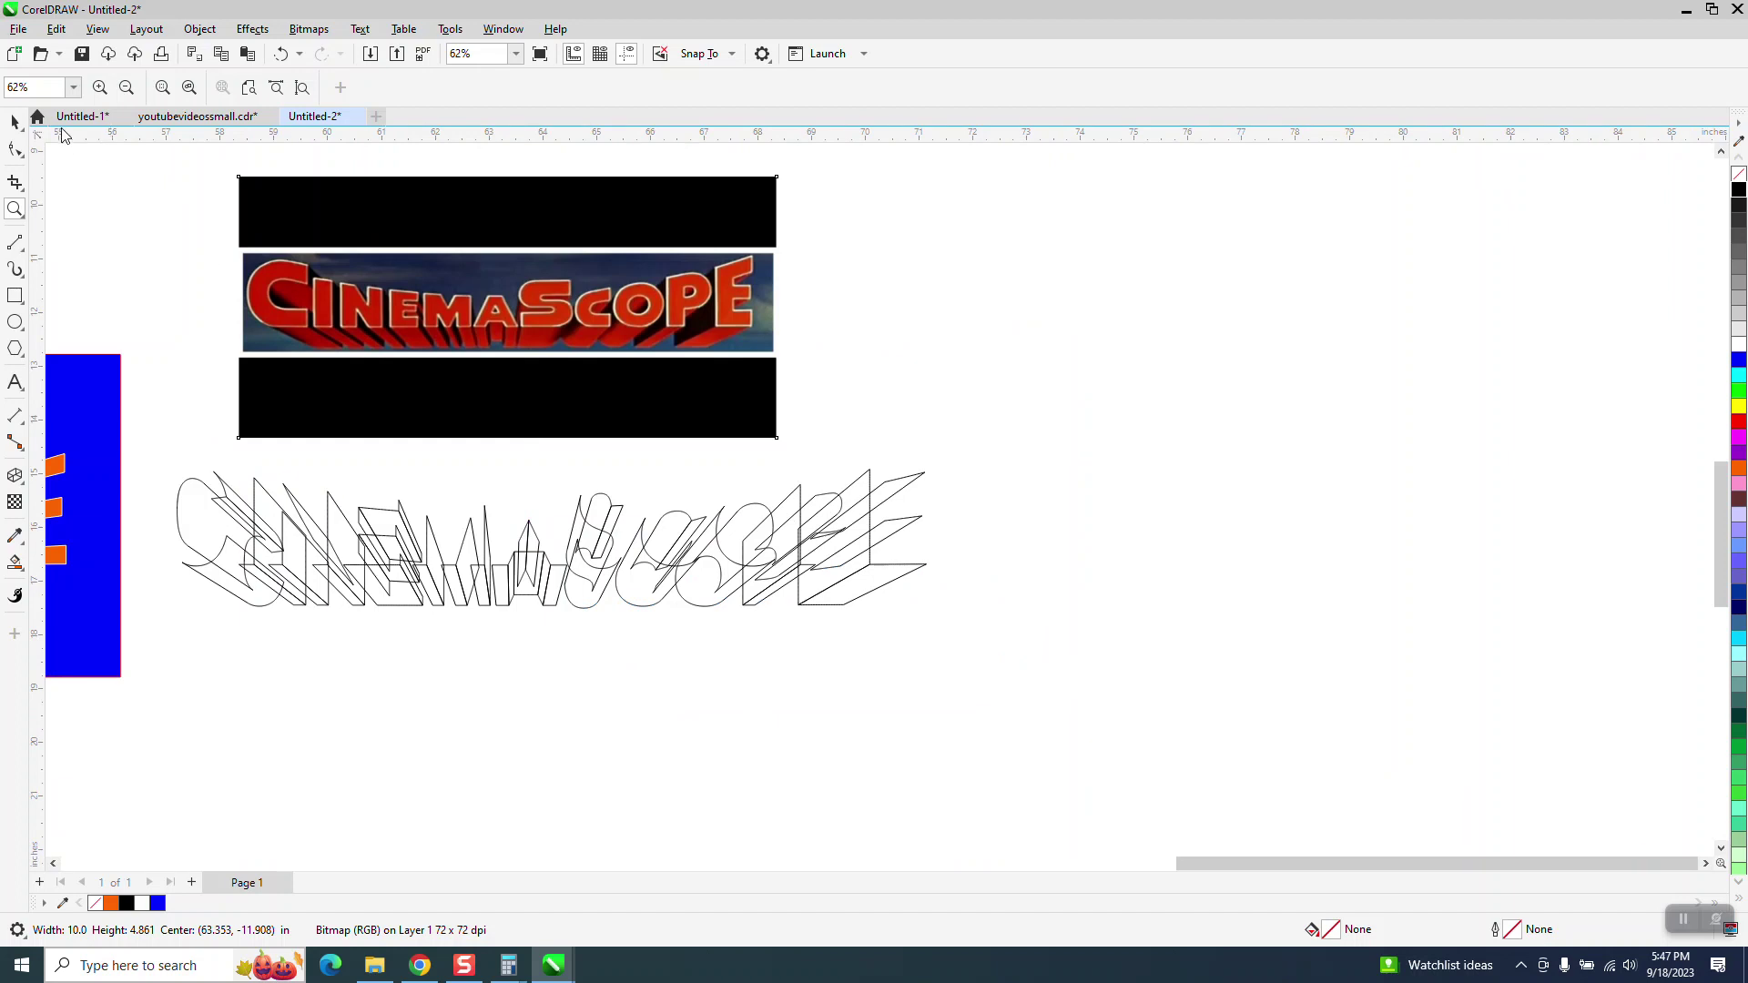
click(15, 121)
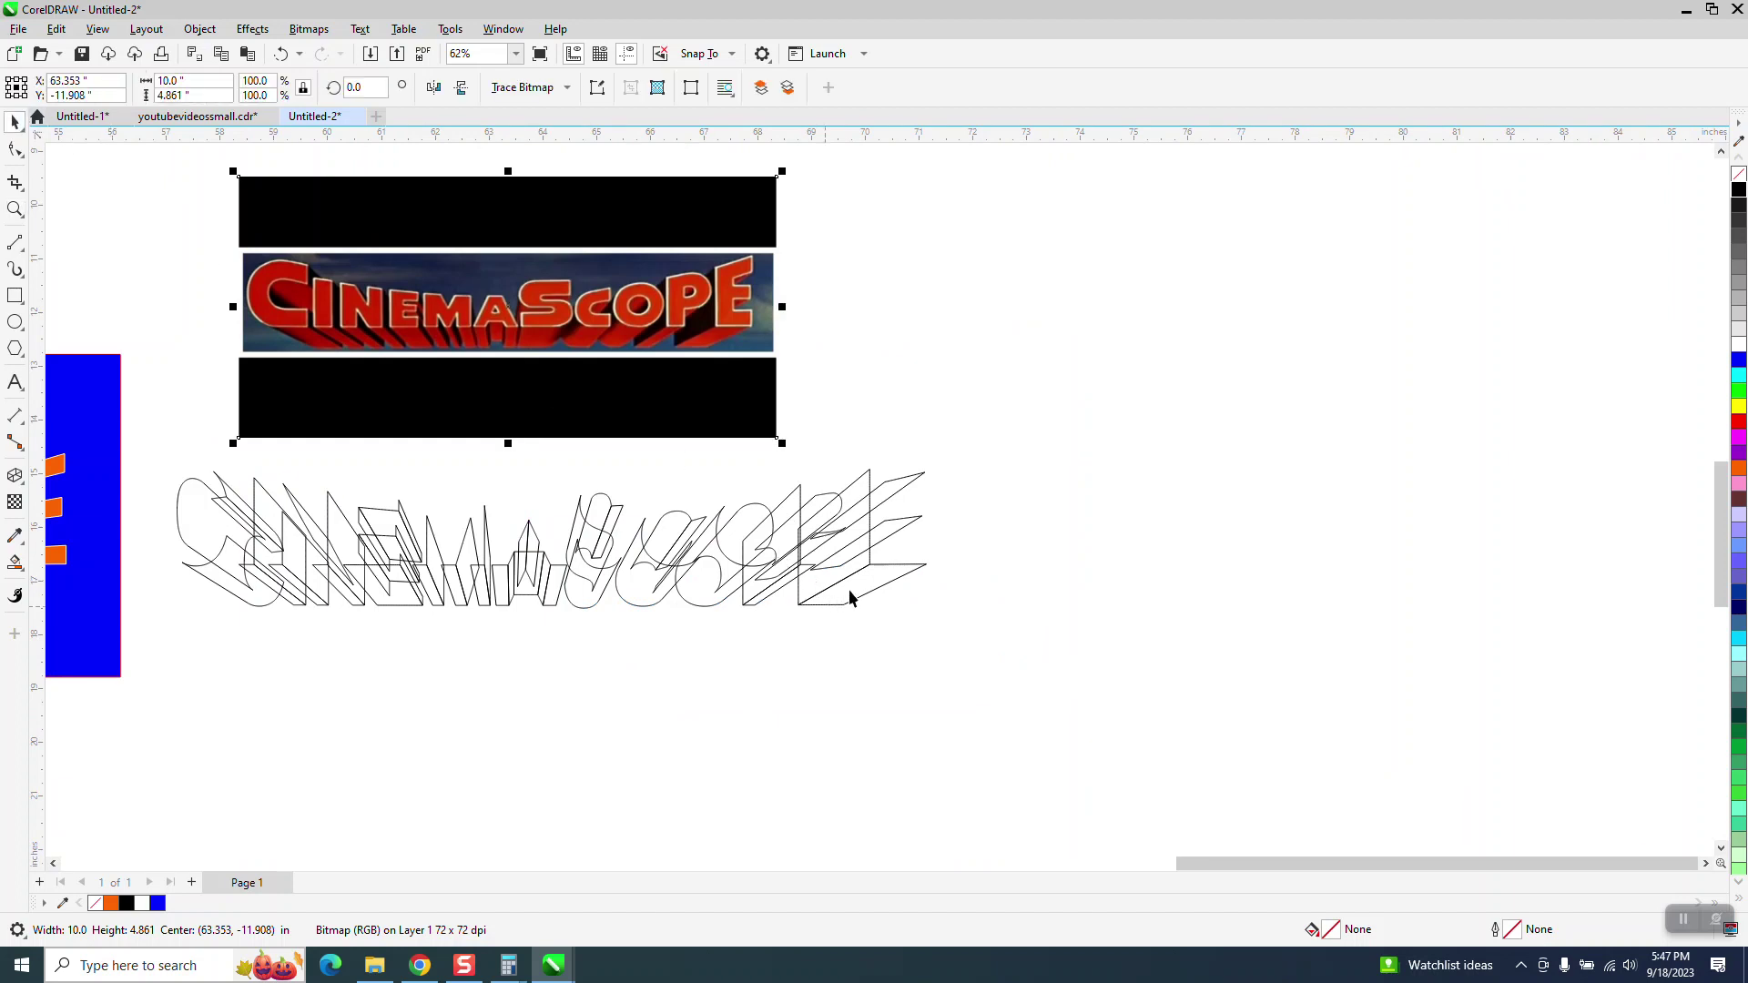
click(15, 568)
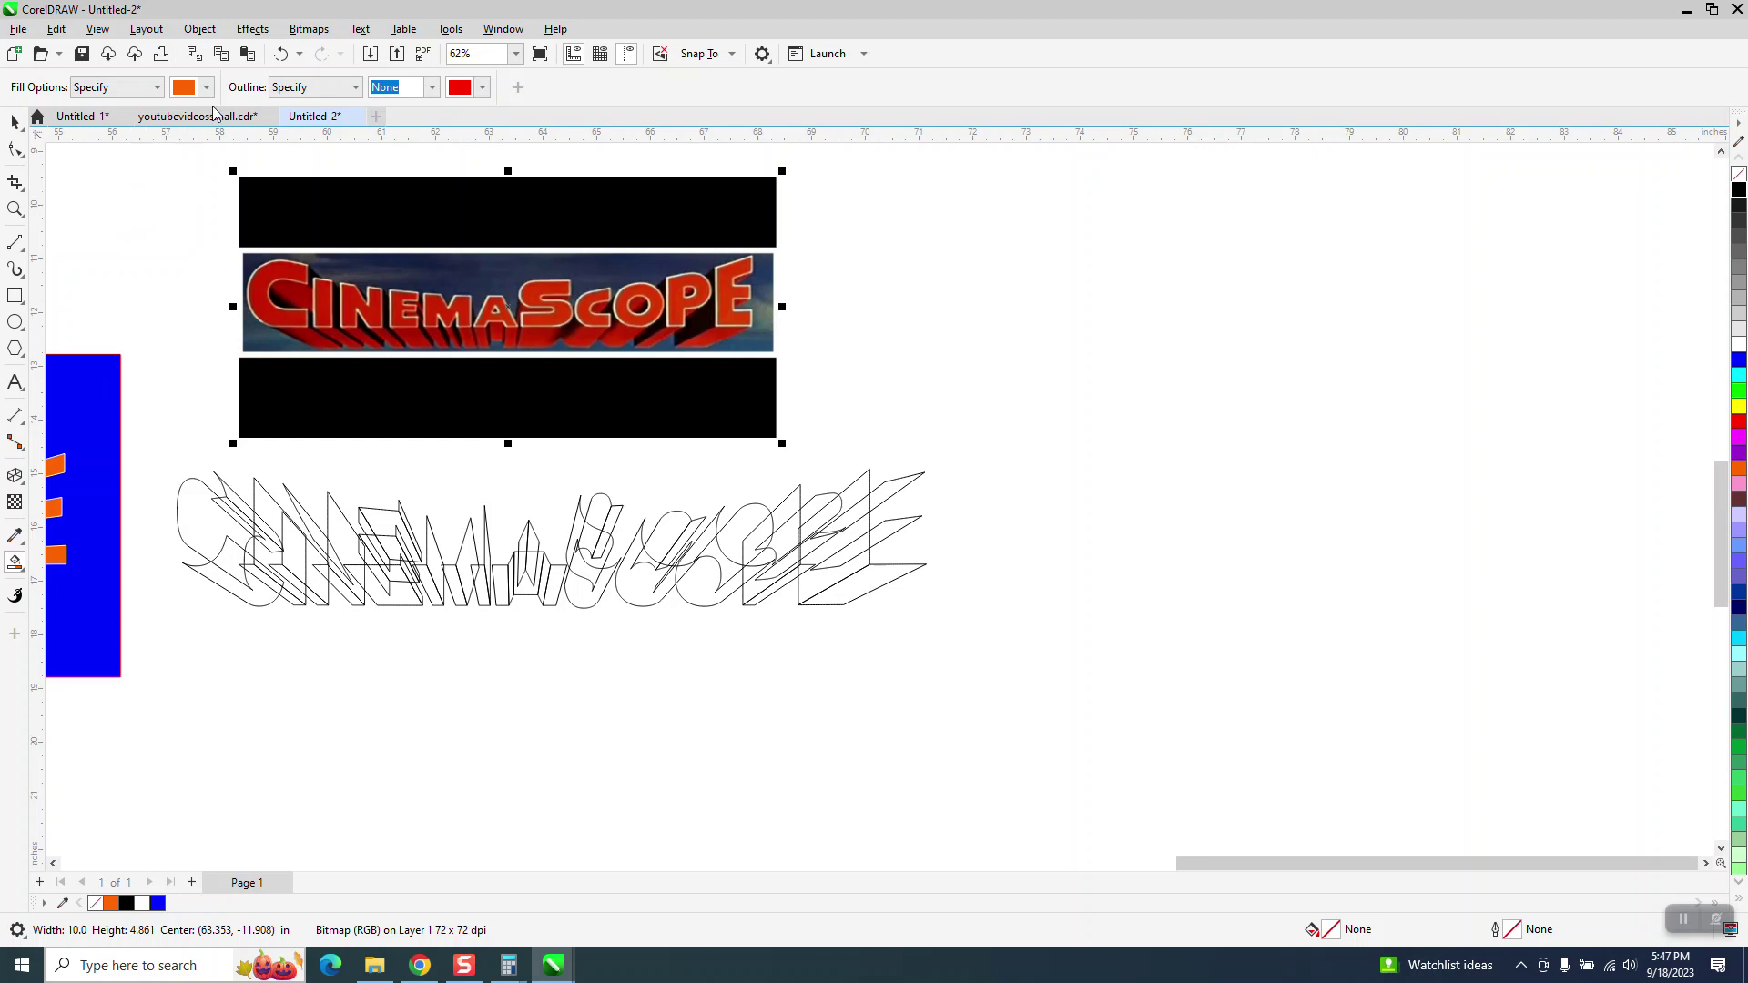
click(207, 86)
click(197, 179)
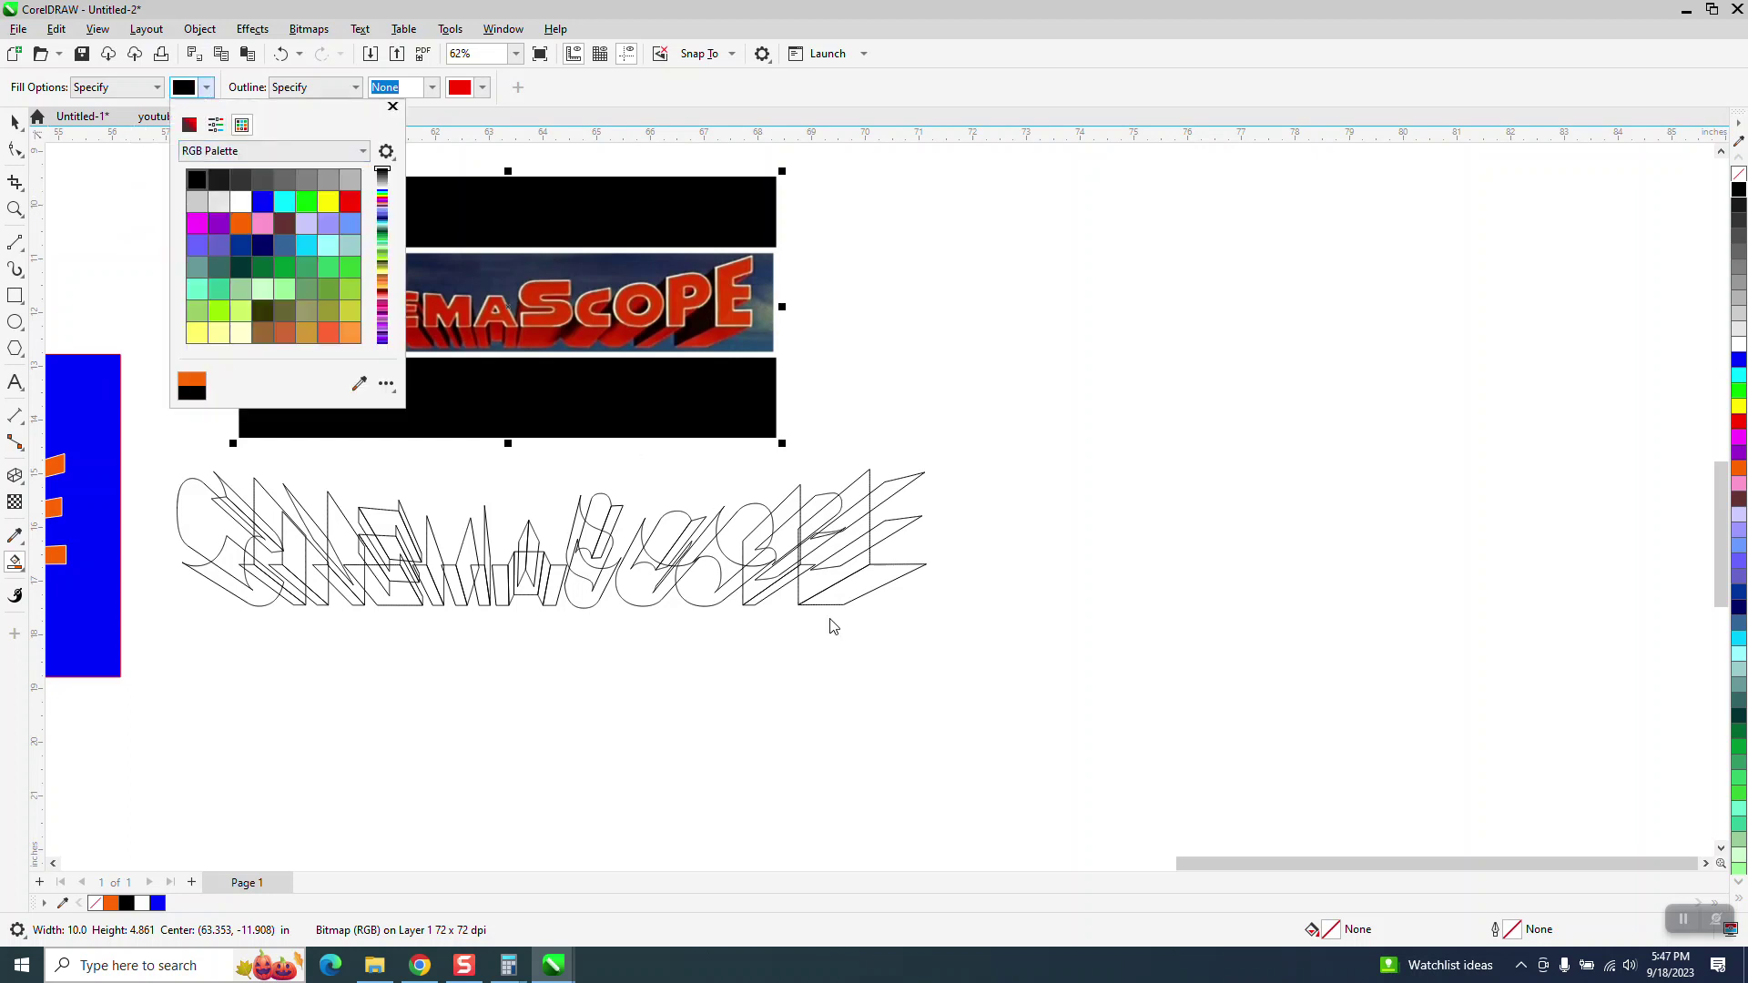
click(851, 565)
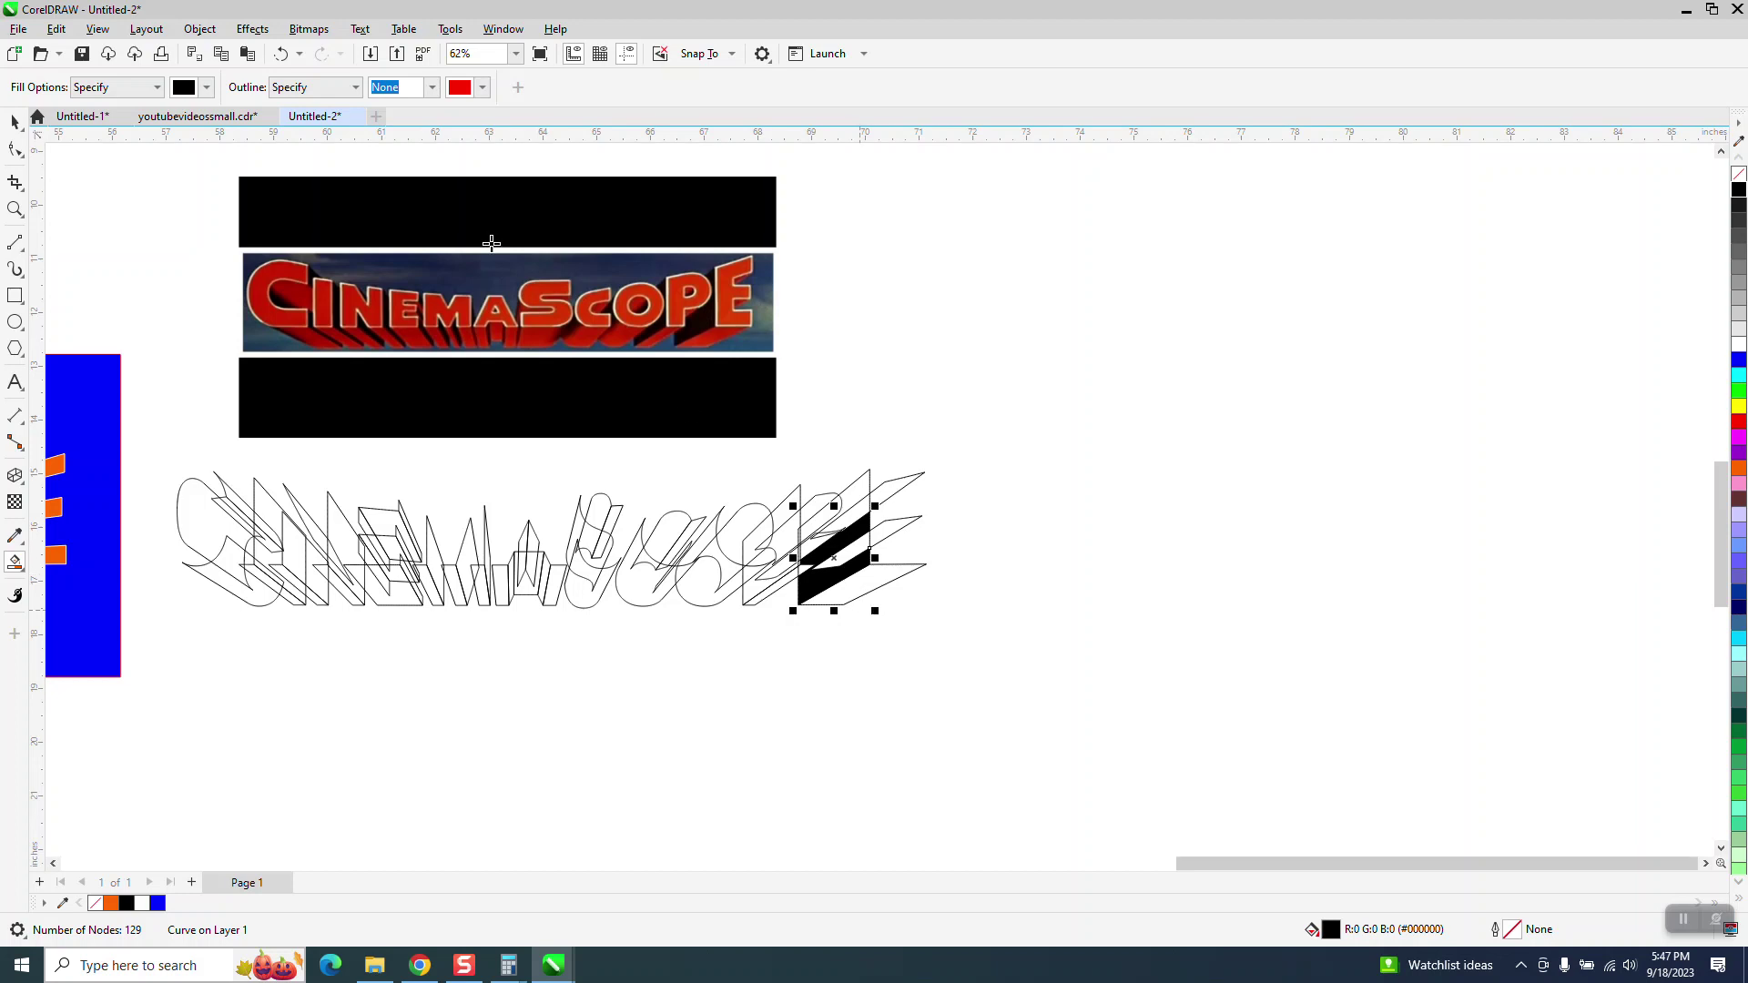
click(280, 54)
click(9, 121)
scroll(799, 395, down, 2)
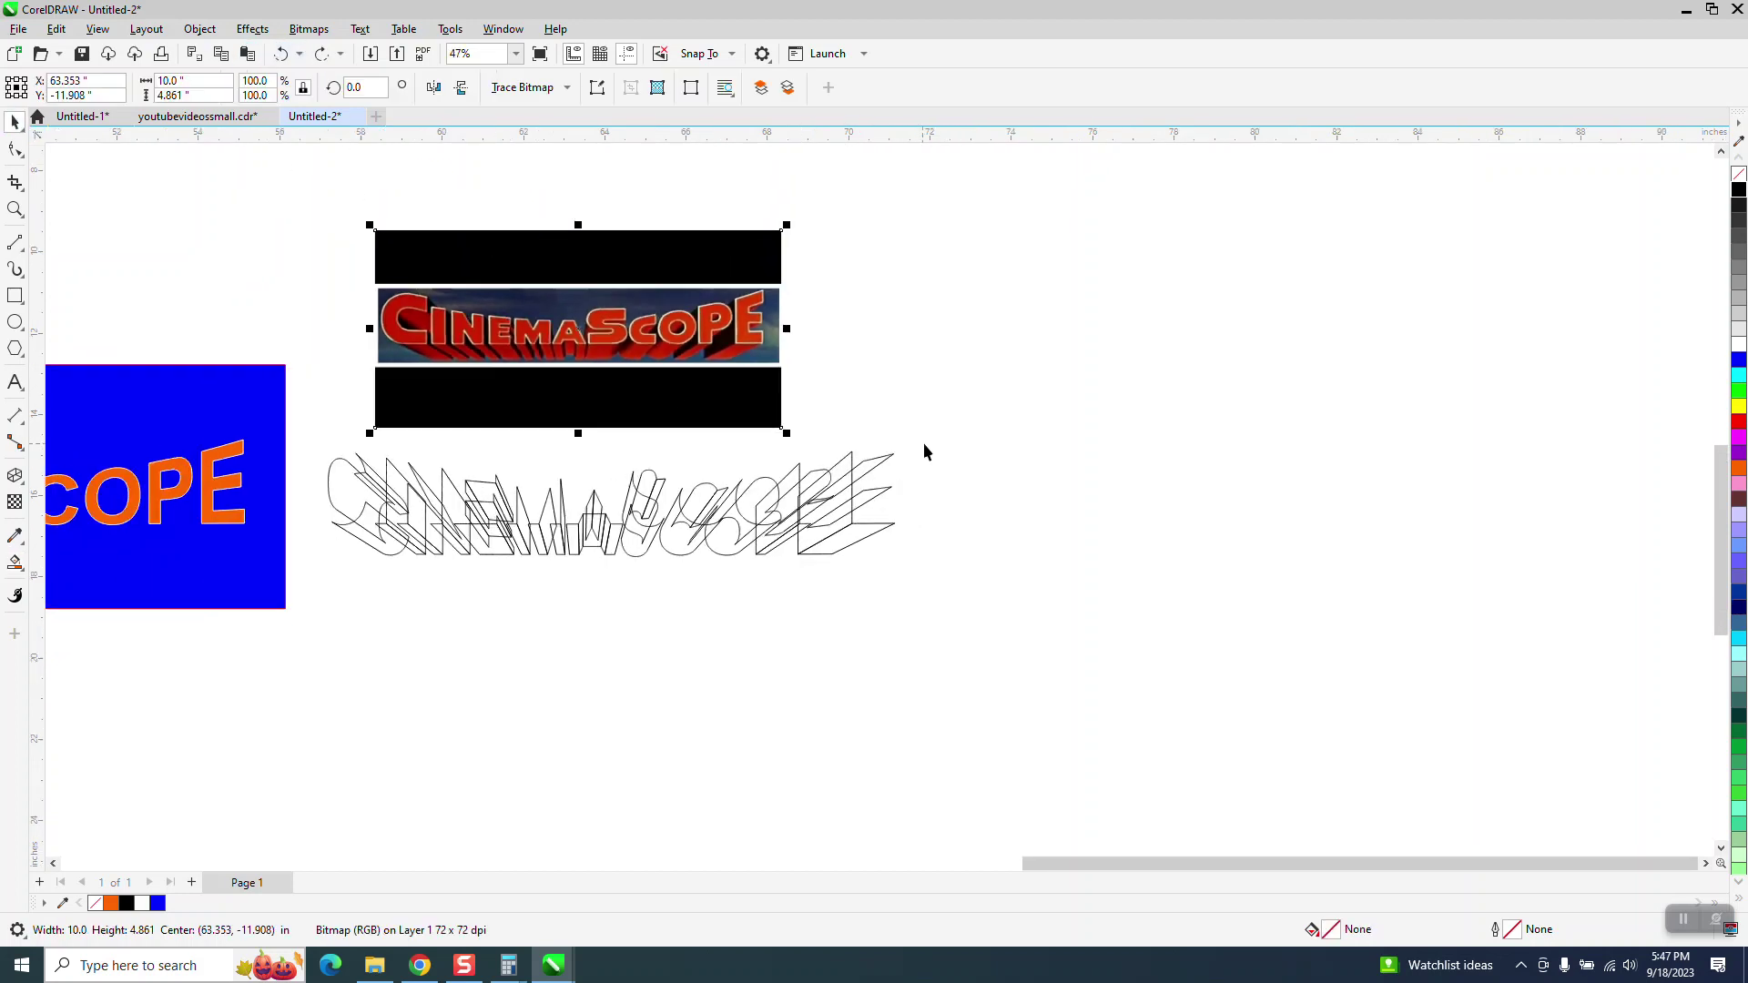
Select the whole wireframe lettering and ungroup it.
click(871, 462)
click(852, 469)
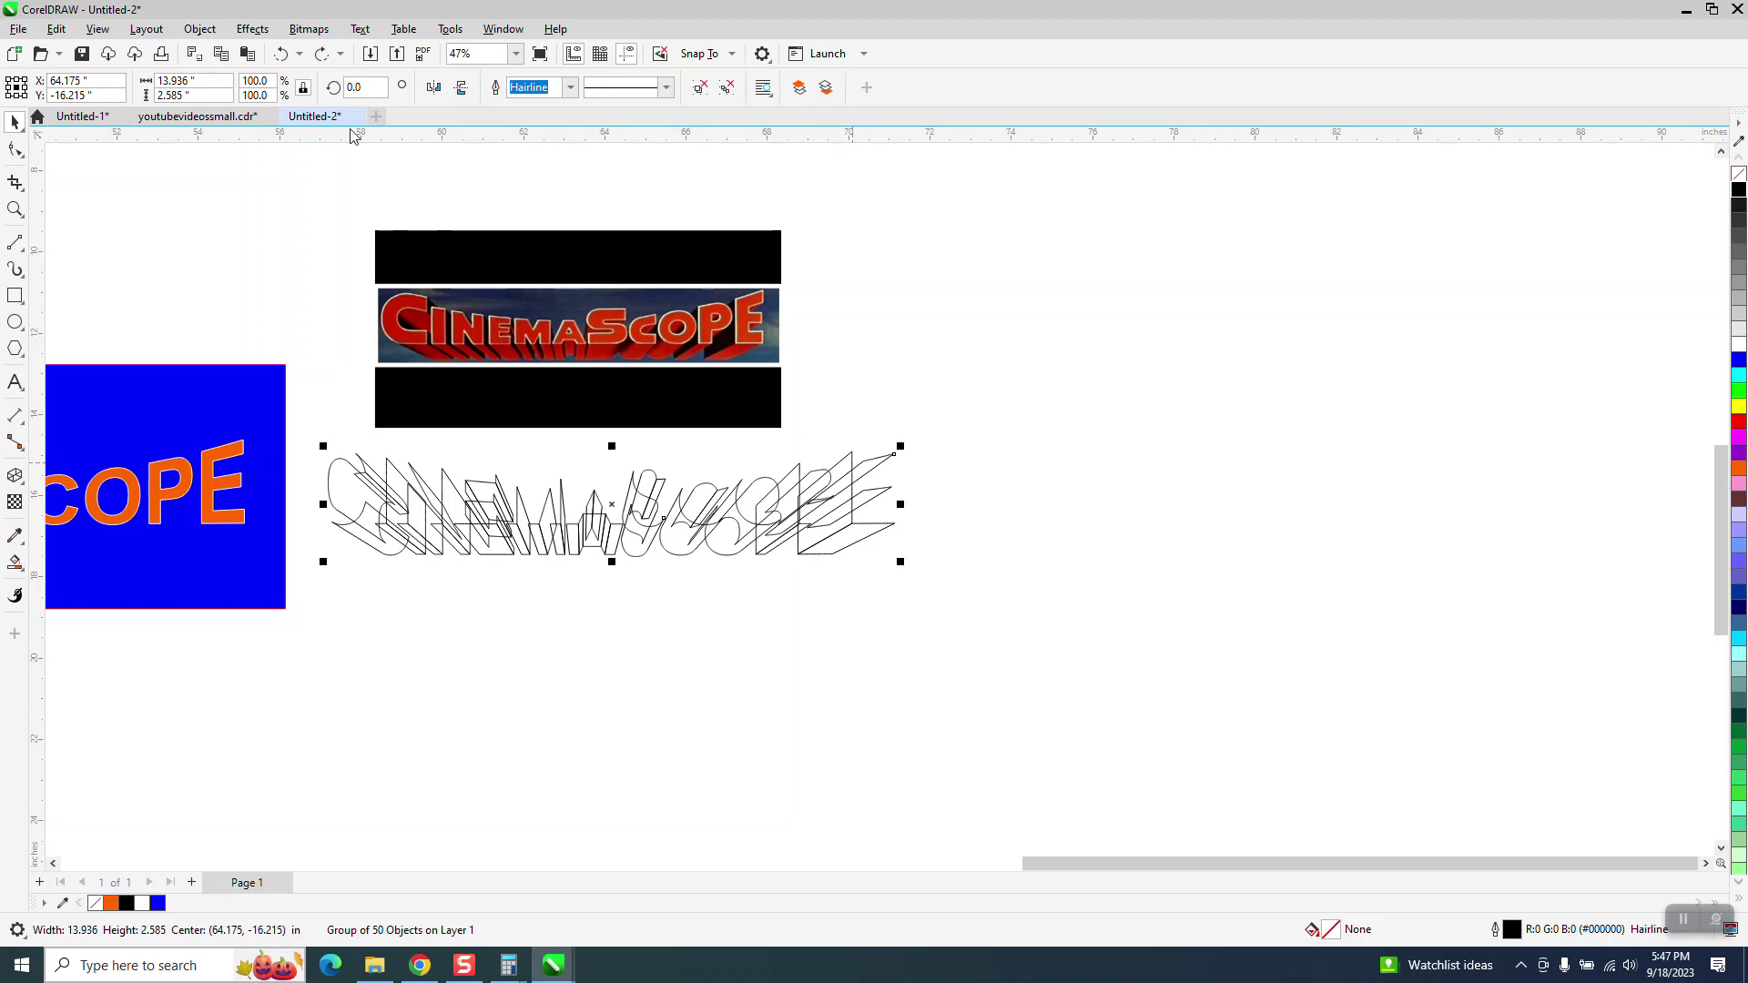
click(212, 35)
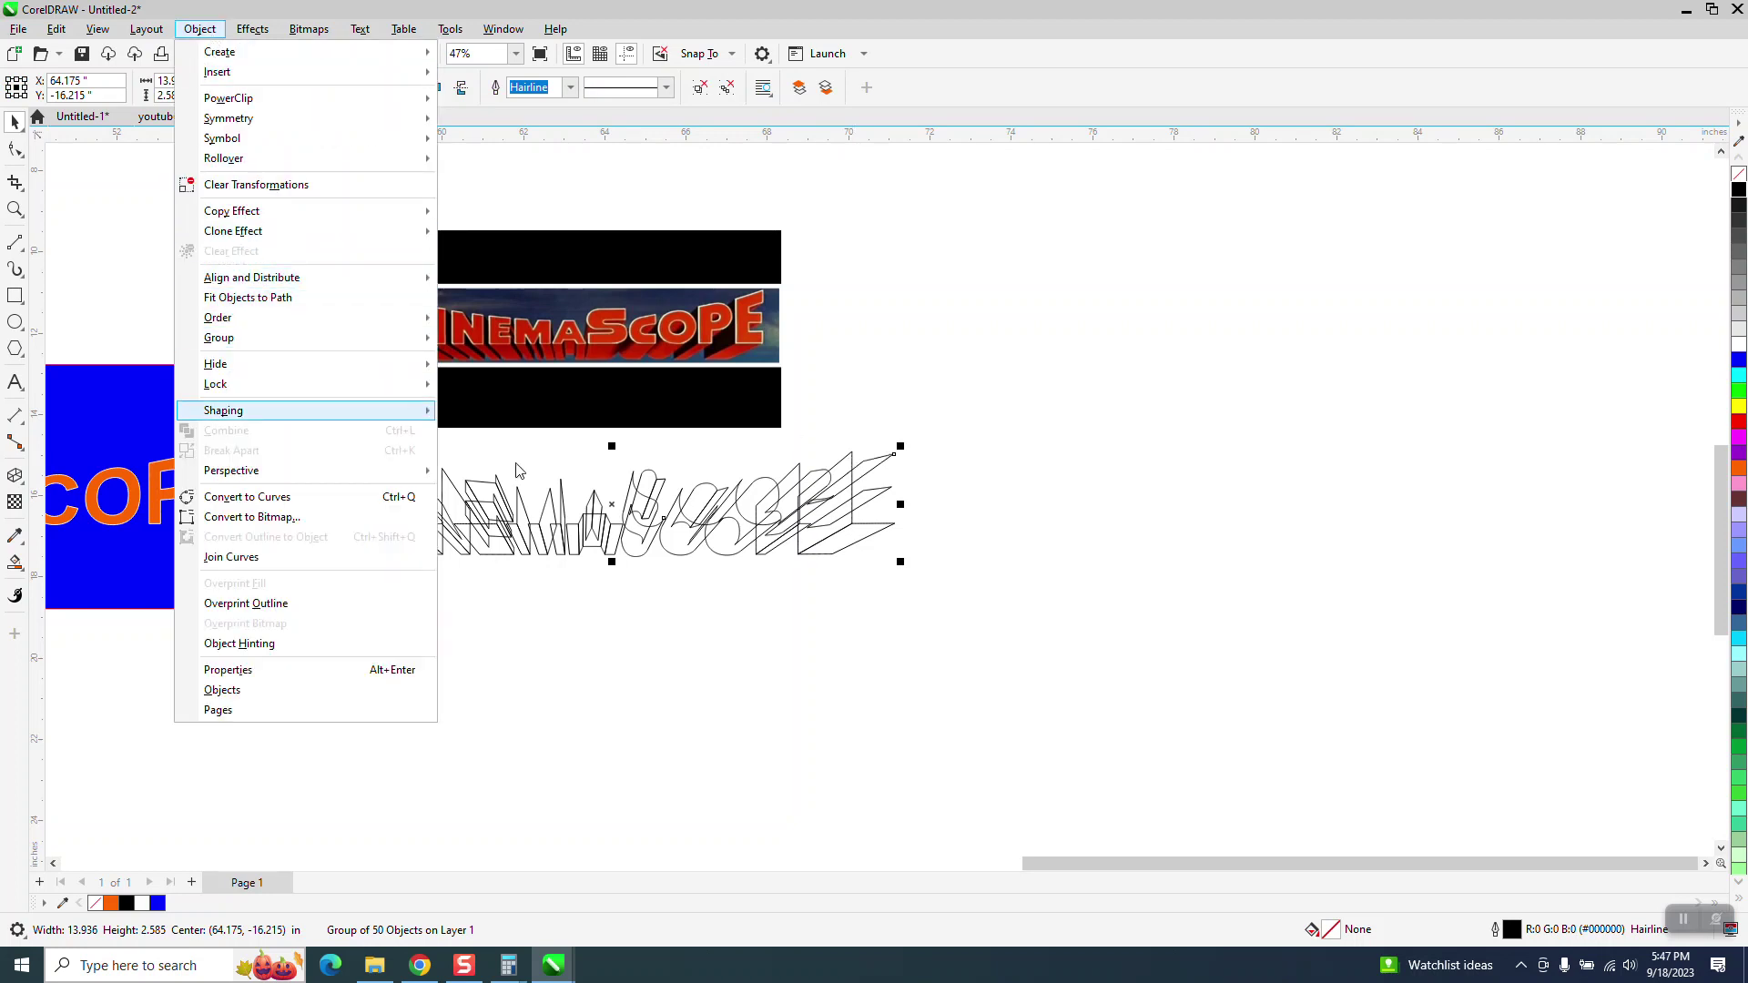
drag(1007, 419, 301, 610)
click(200, 30)
mouse_move(223, 338)
click(492, 359)
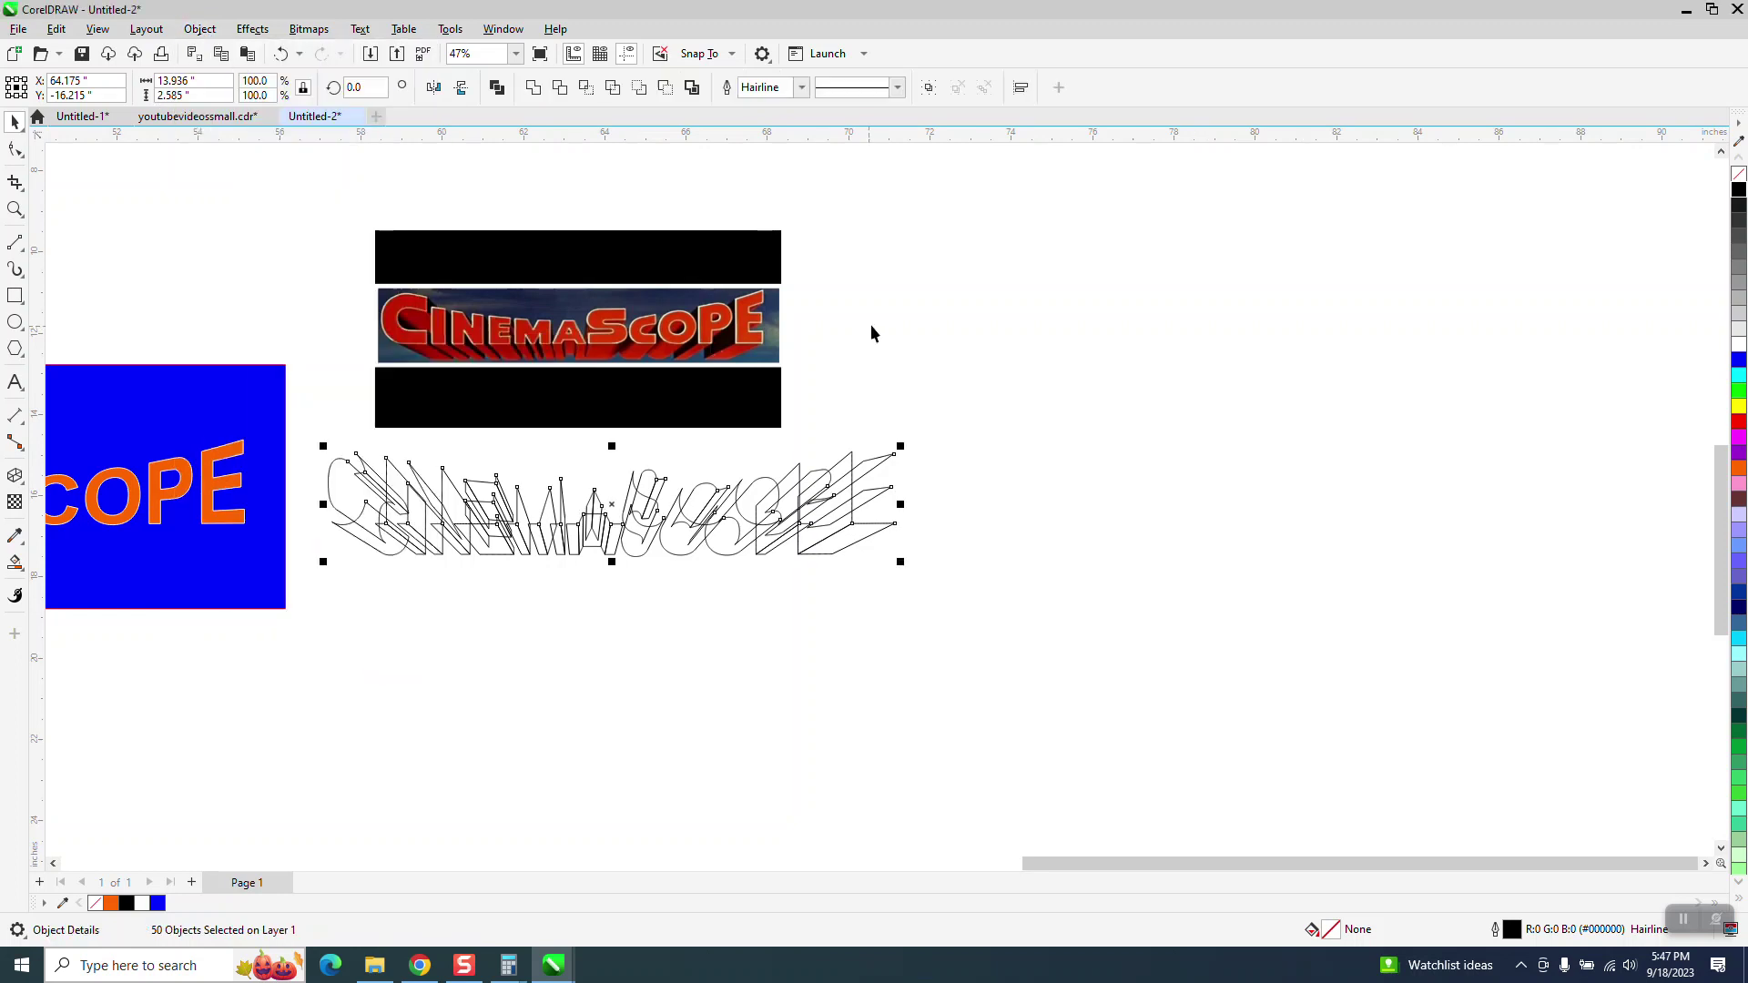
Test-nudge the tall right-end piece downward, then undo the move.
click(870, 333)
click(840, 525)
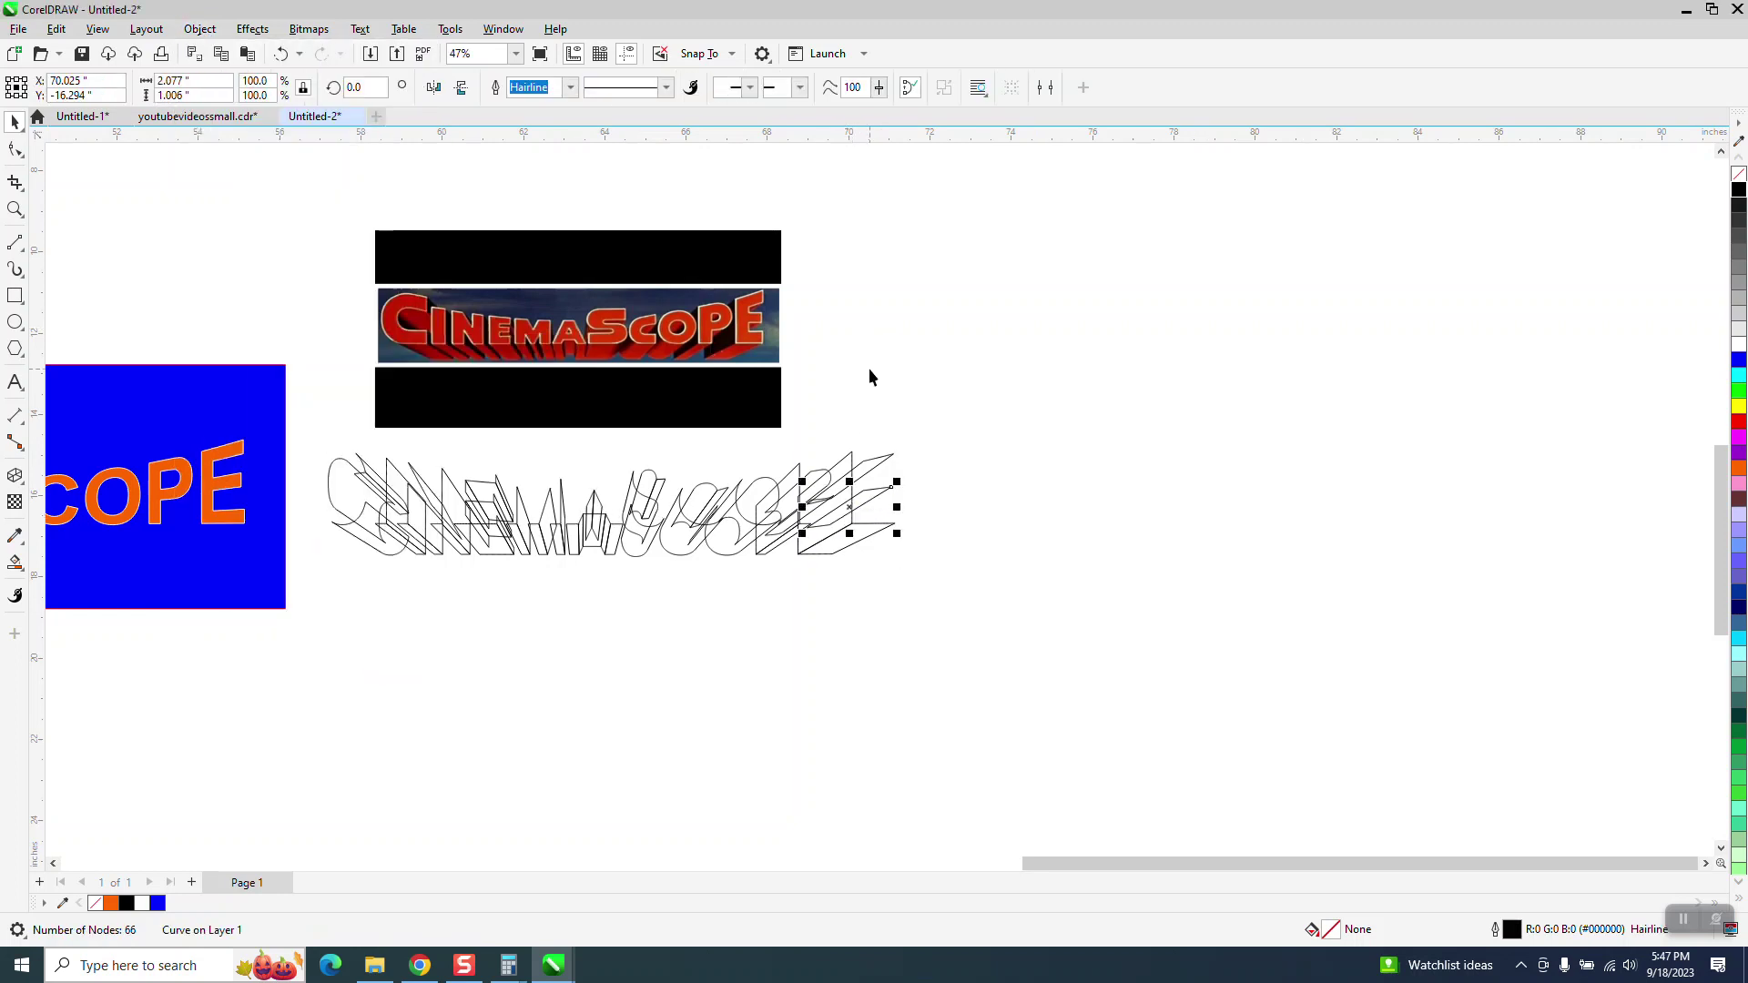
click(852, 455)
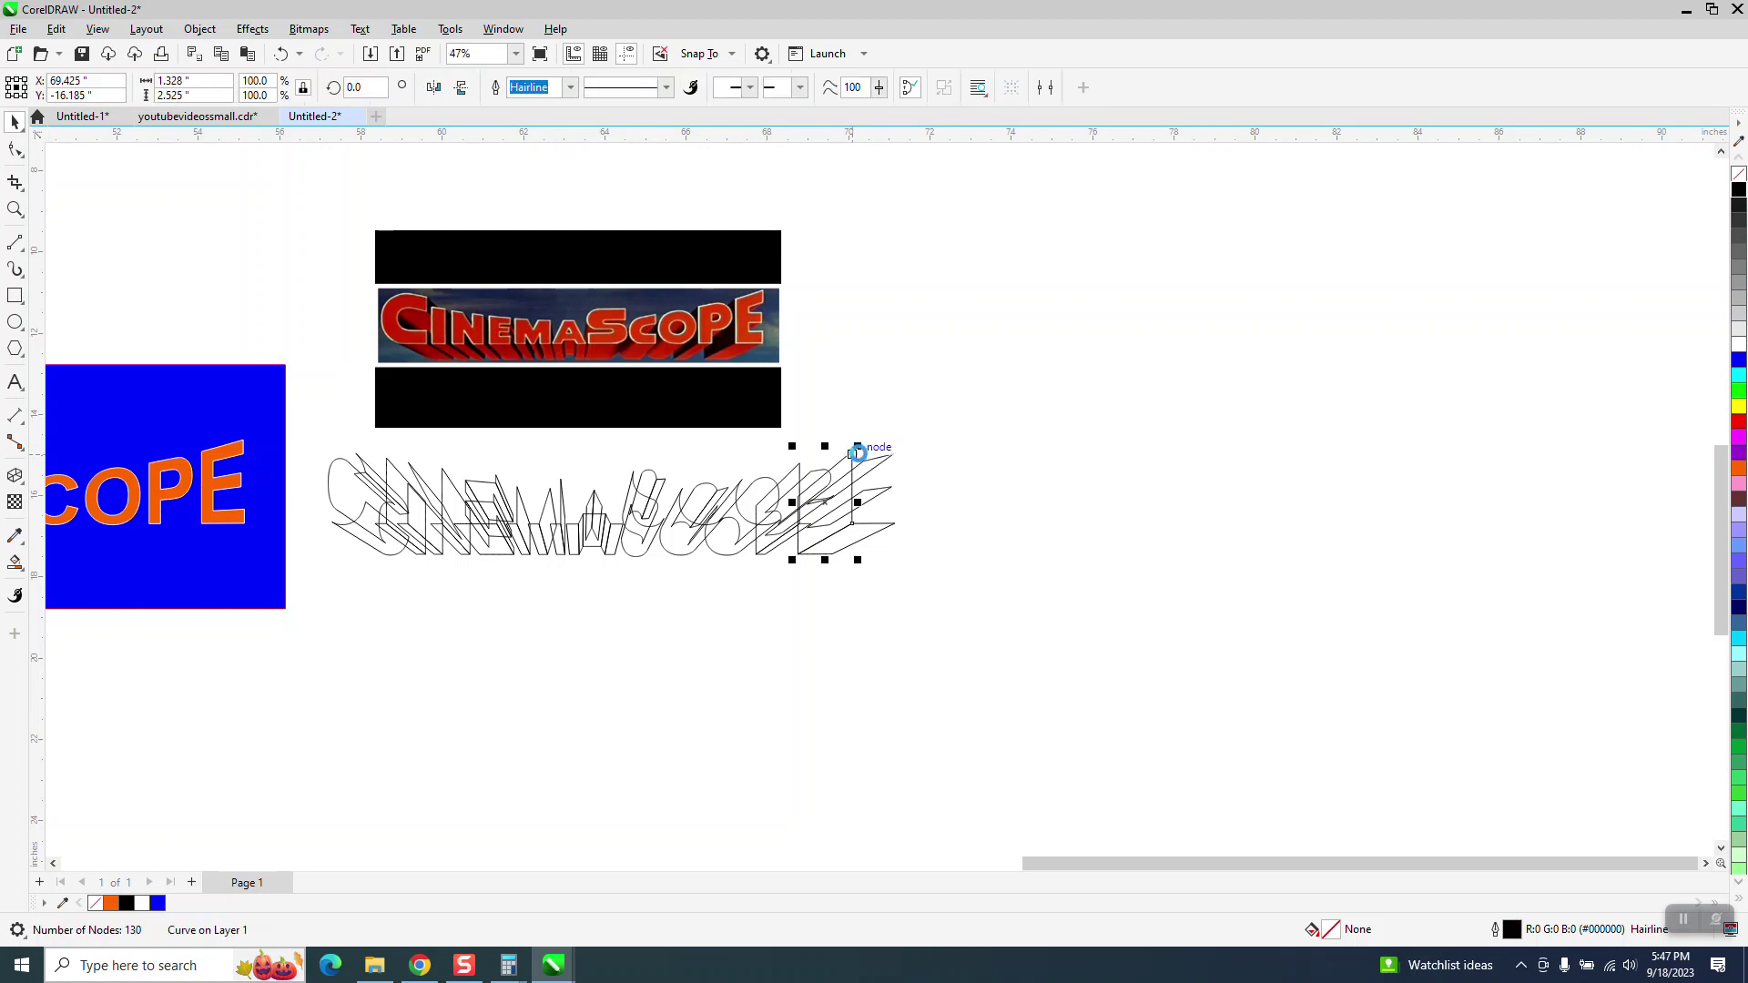
key(Down)
click(281, 54)
click(935, 257)
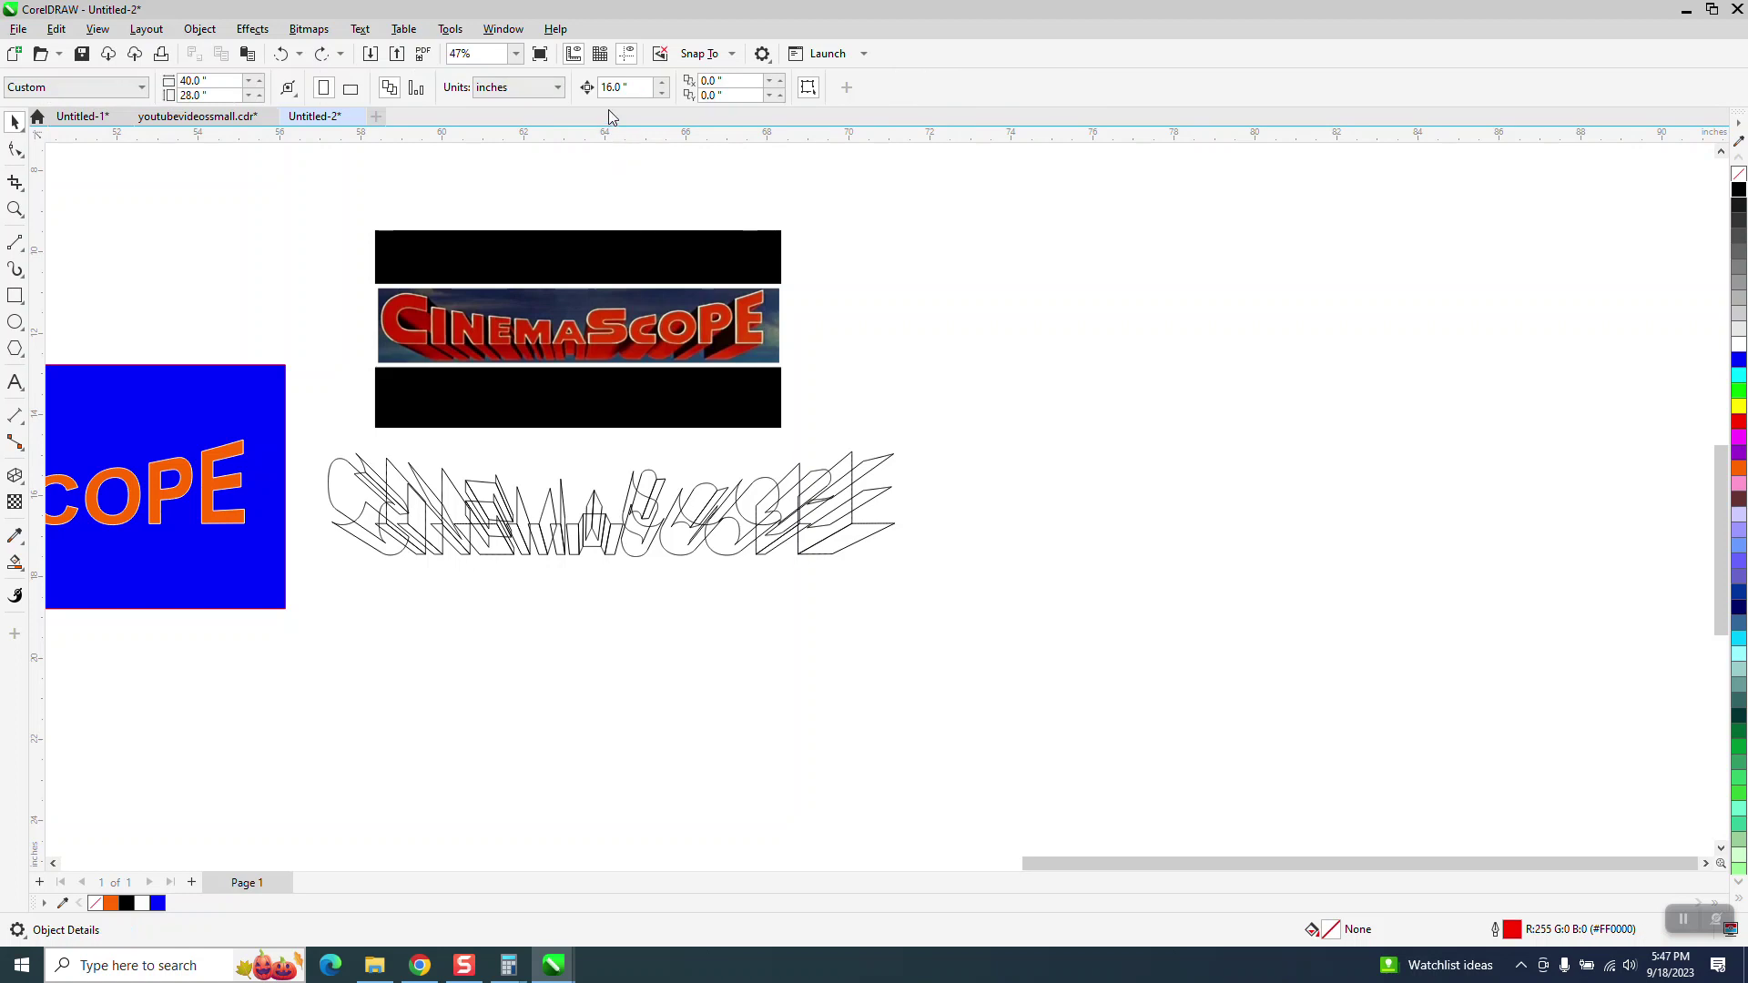
Set the nudge distance to 3 inches.
drag(821, 565, 736, 596)
click(890, 340)
text(3)
key(Return)
Nudge two right-end pieces down below the lettering and fill both solid black.
click(853, 466)
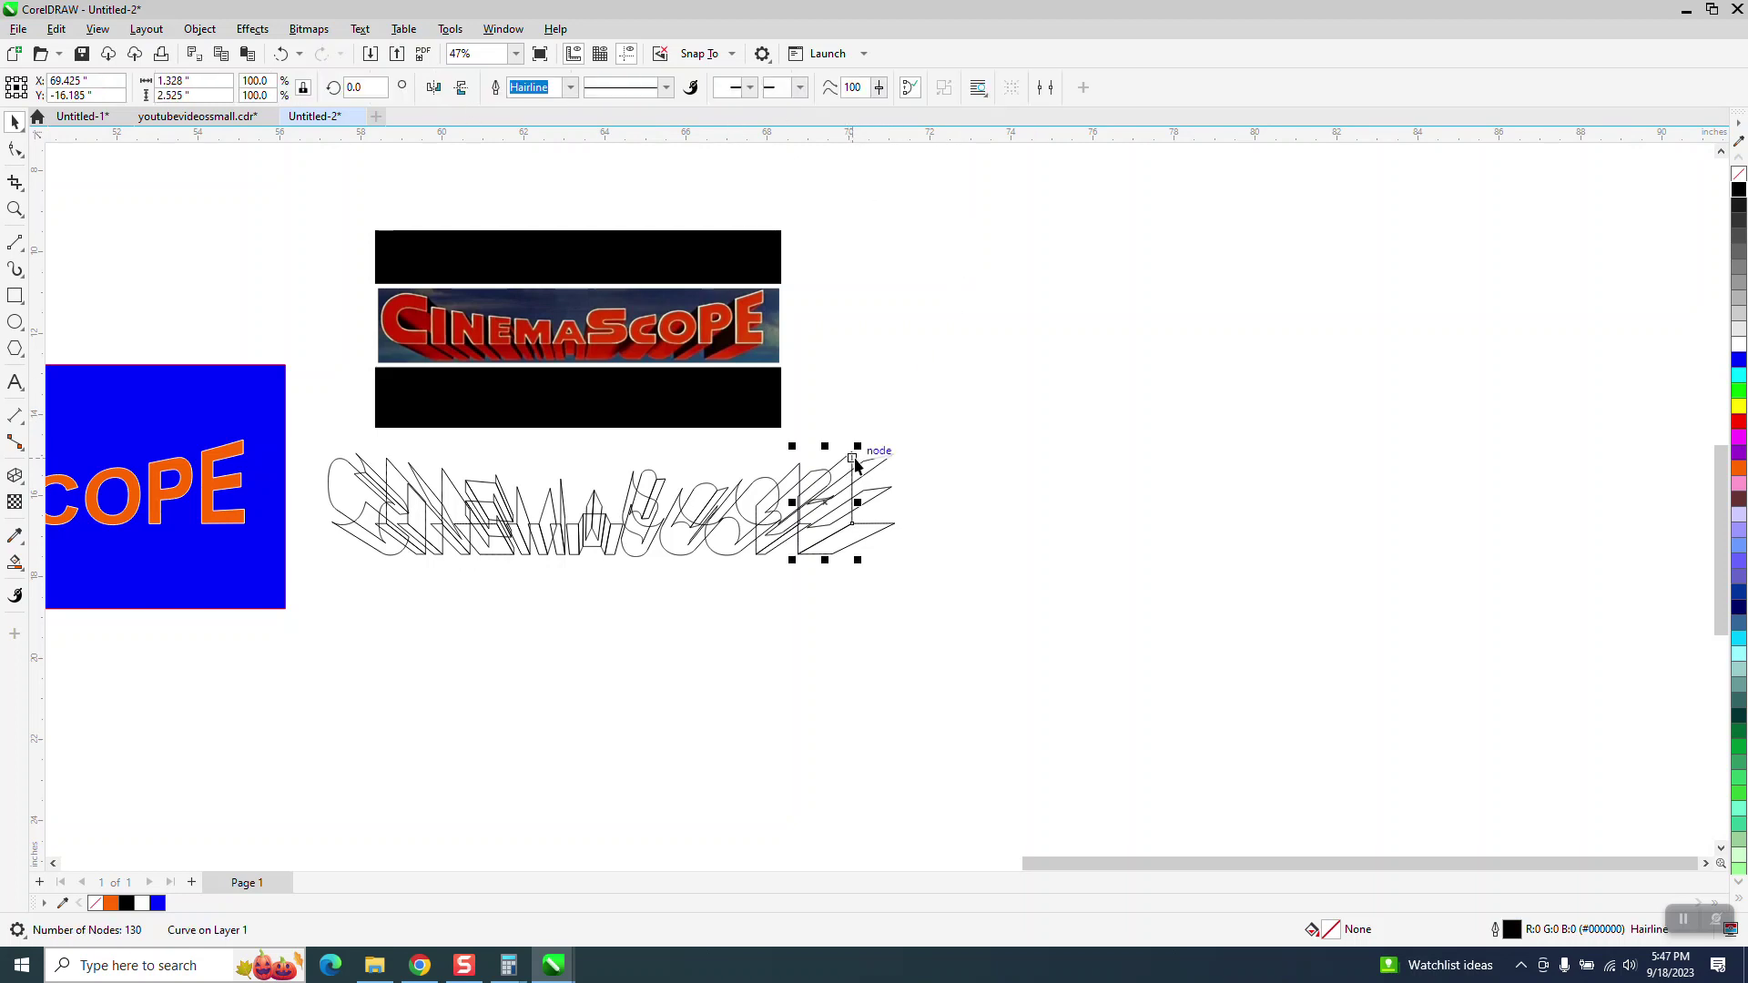
key(Down)
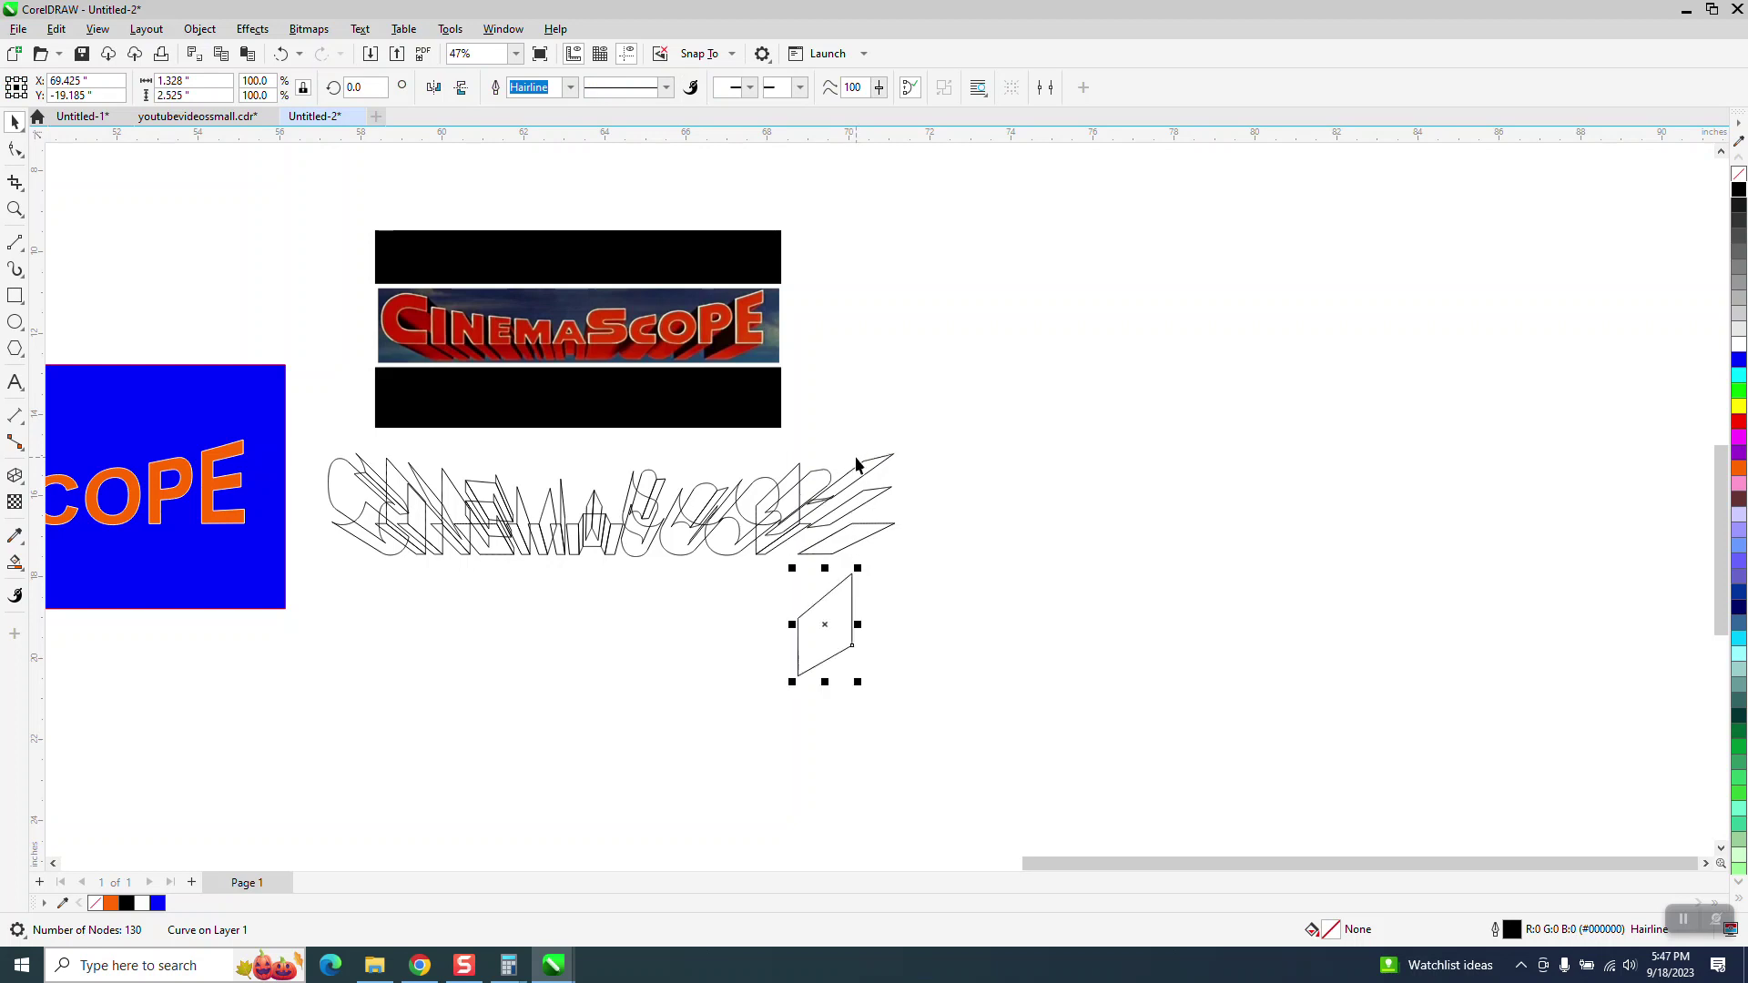
click(1738, 188)
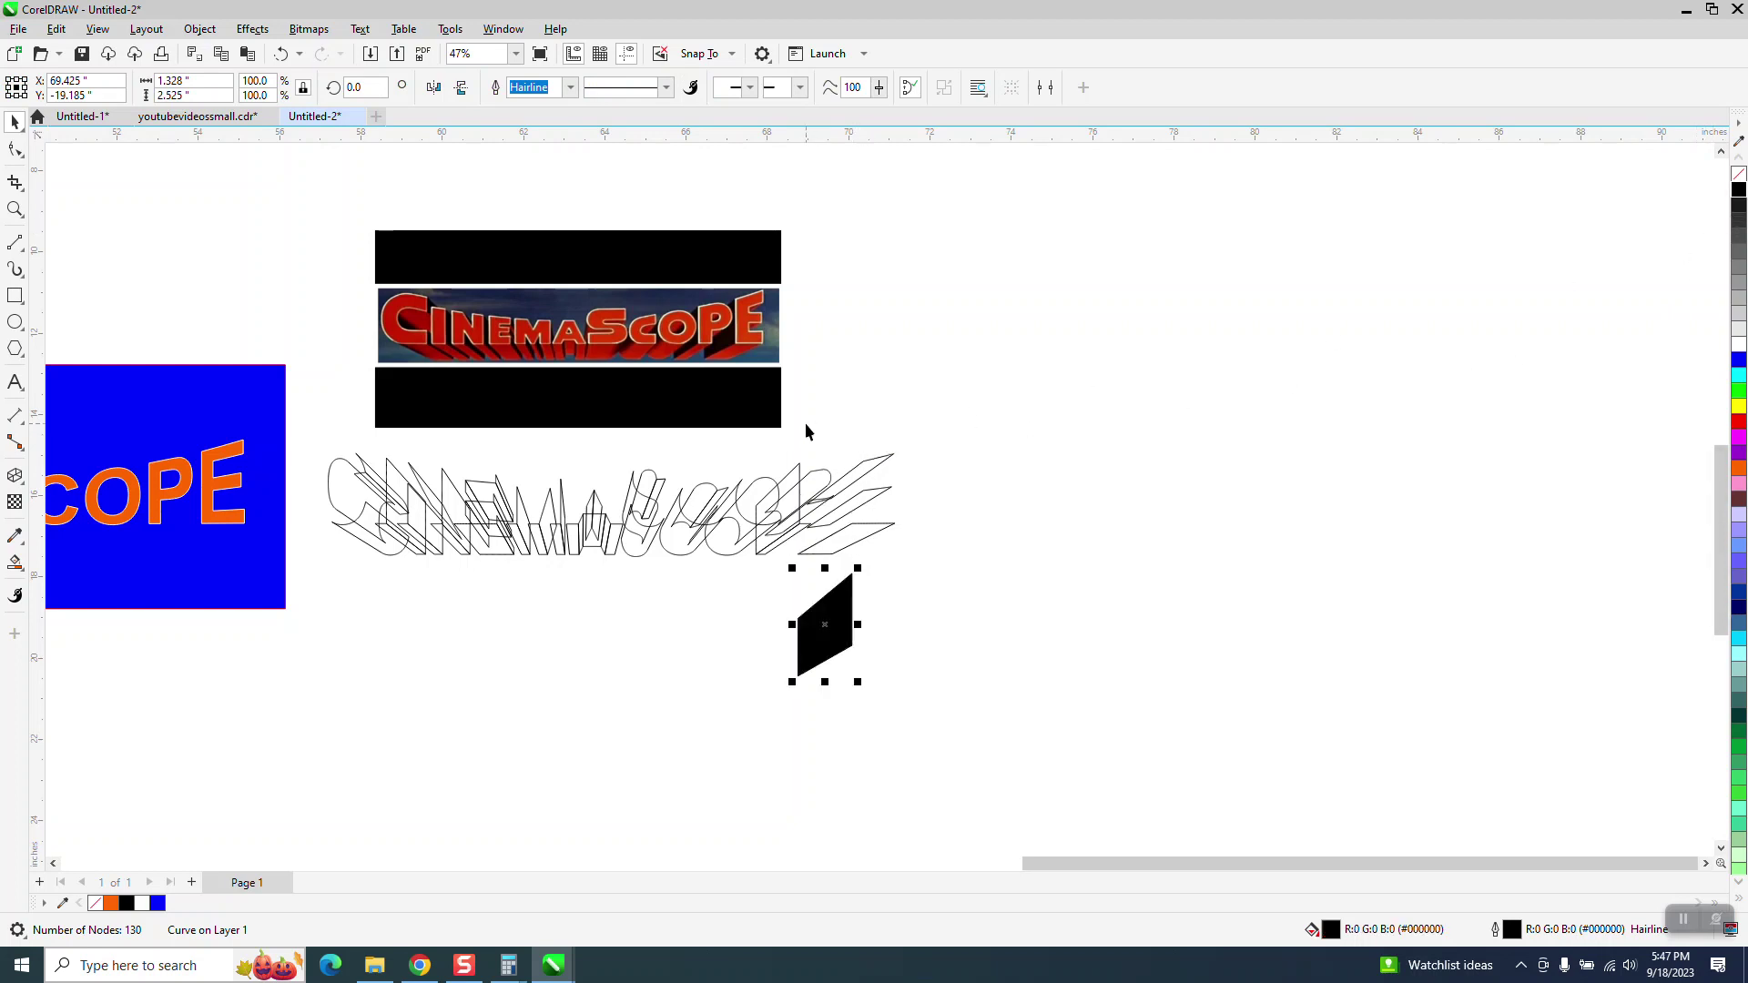
click(799, 470)
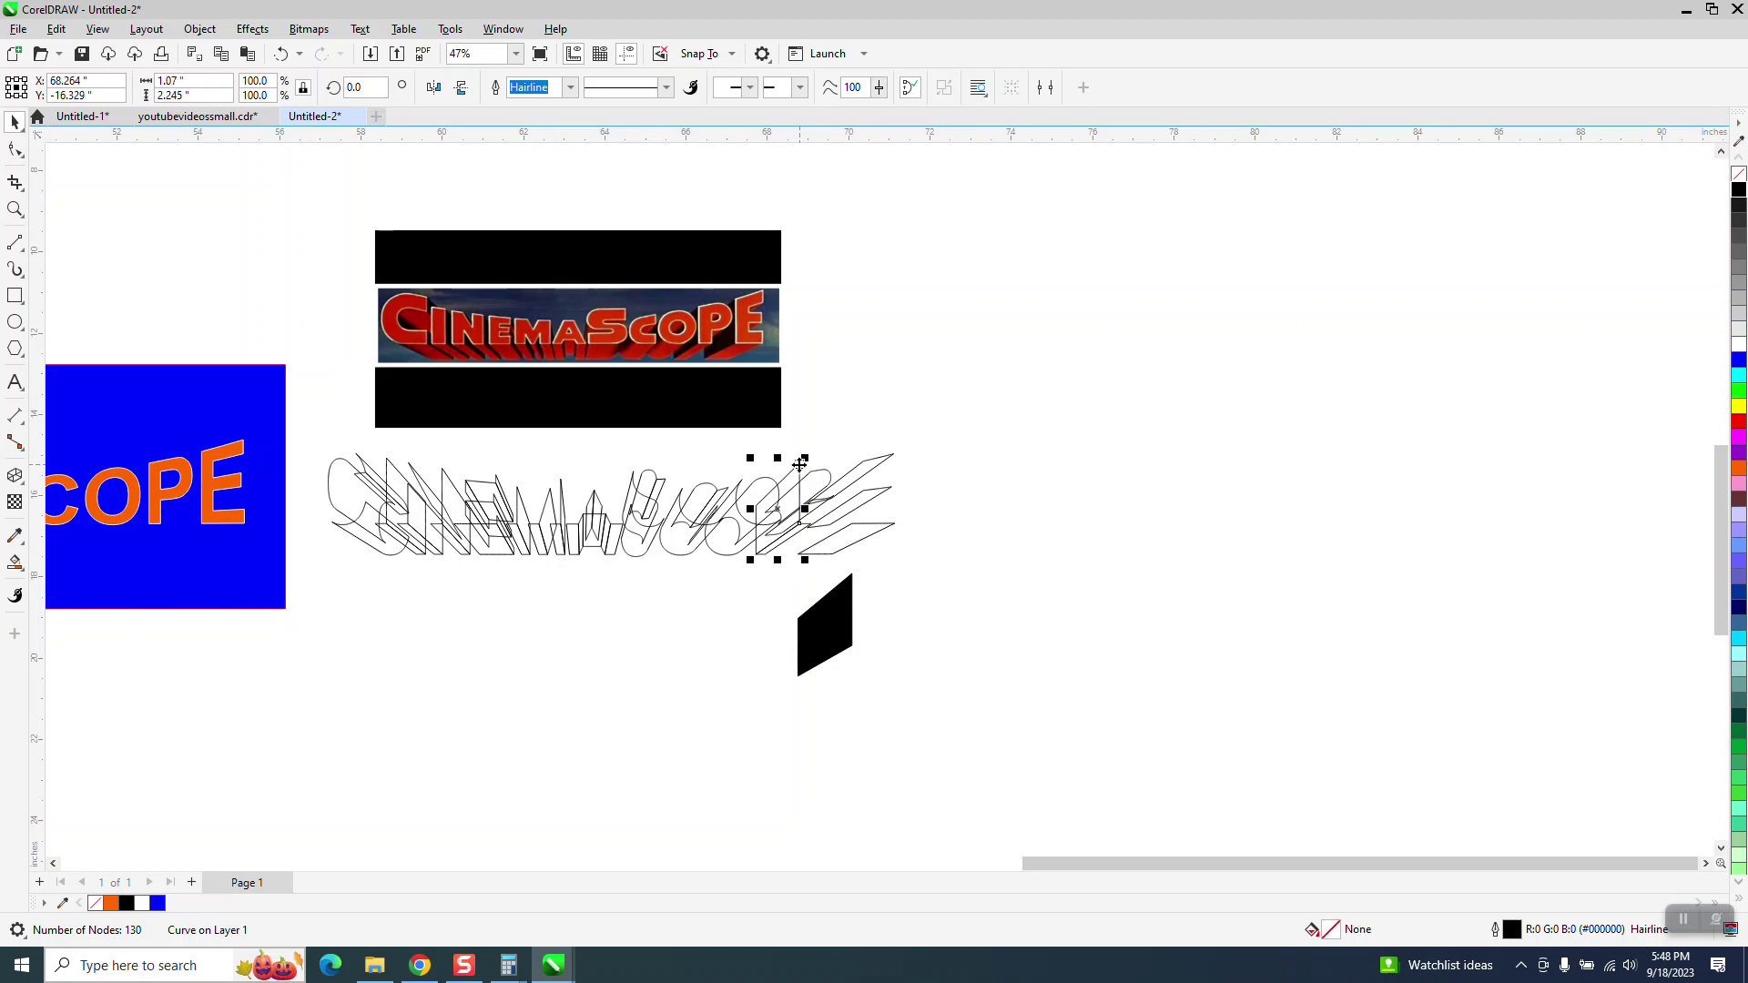
key(Down)
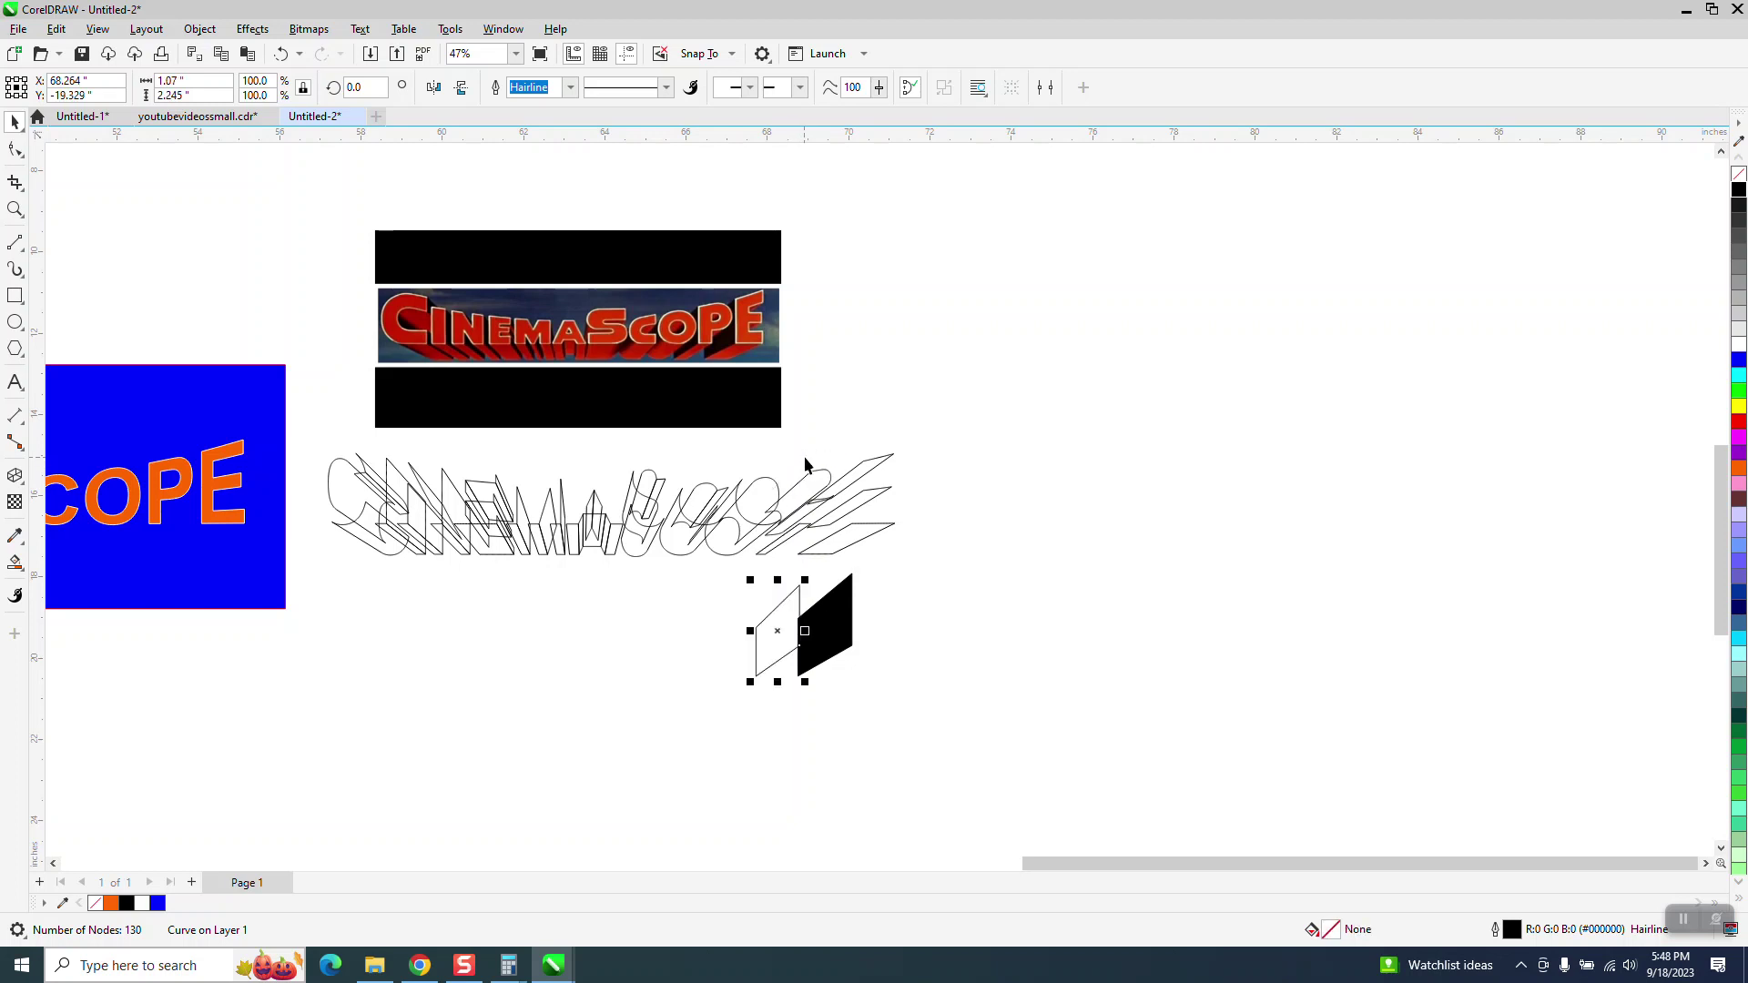
click(1739, 191)
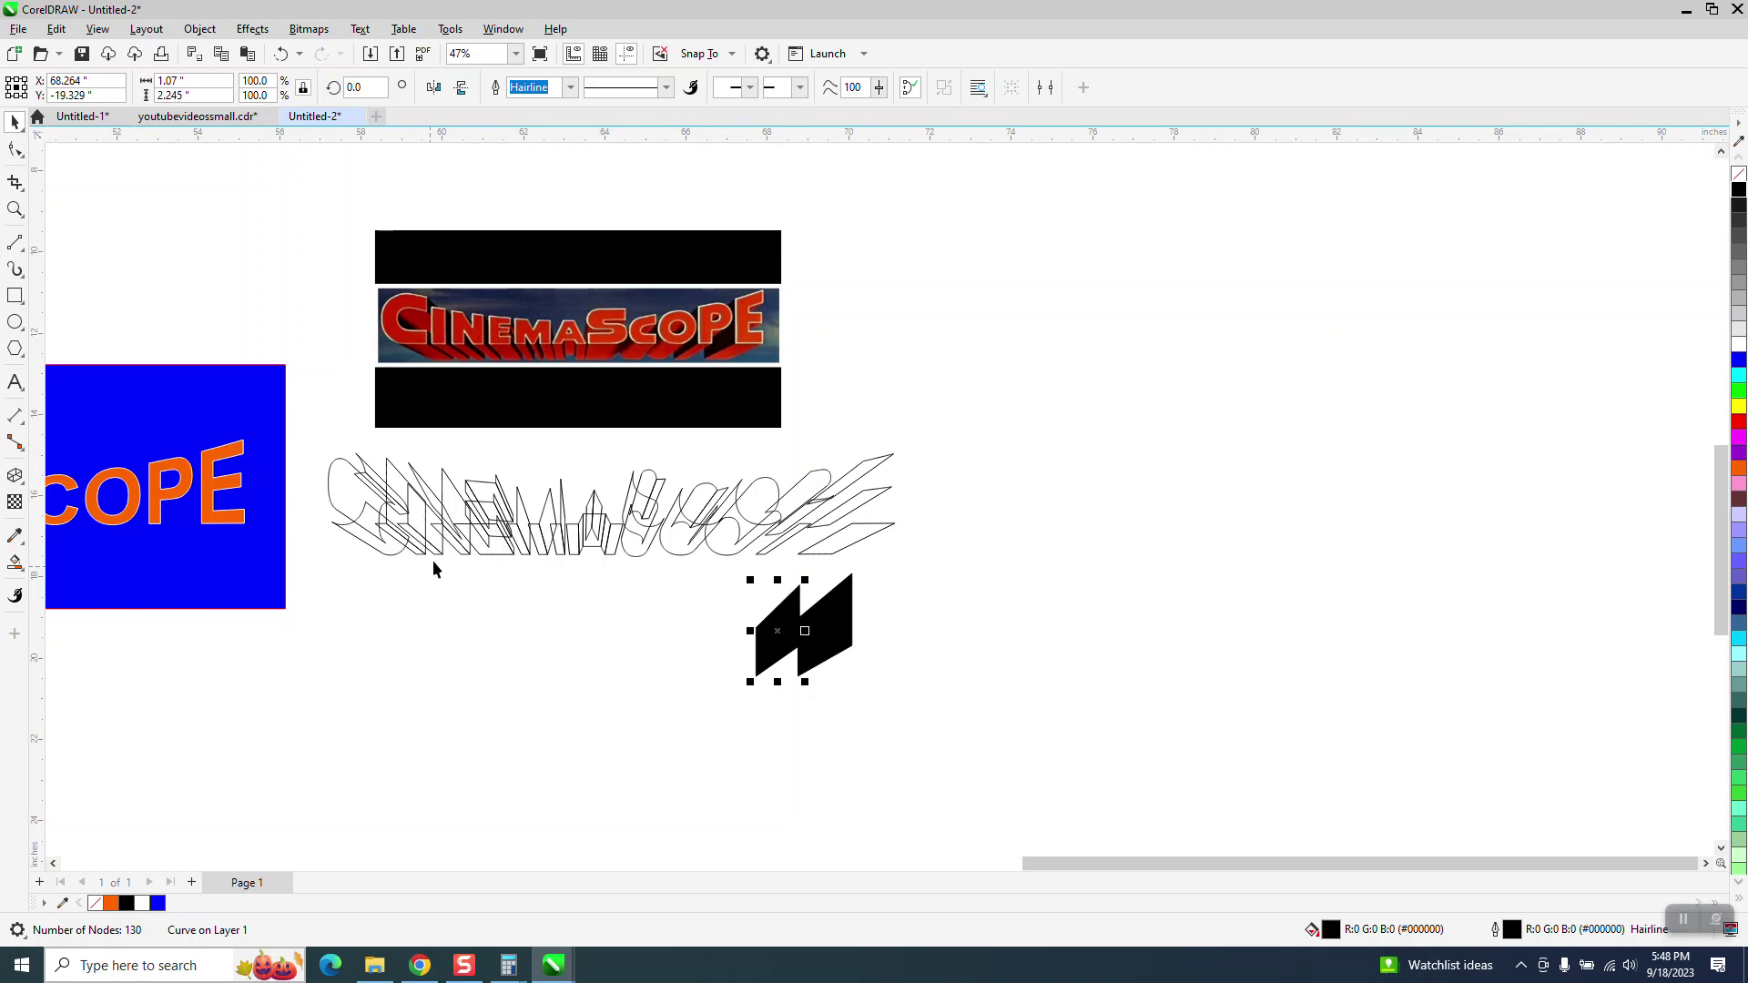
click(403, 487)
Drag five thin left-side outline pieces down below the lettering.
drag(403, 487, 405, 612)
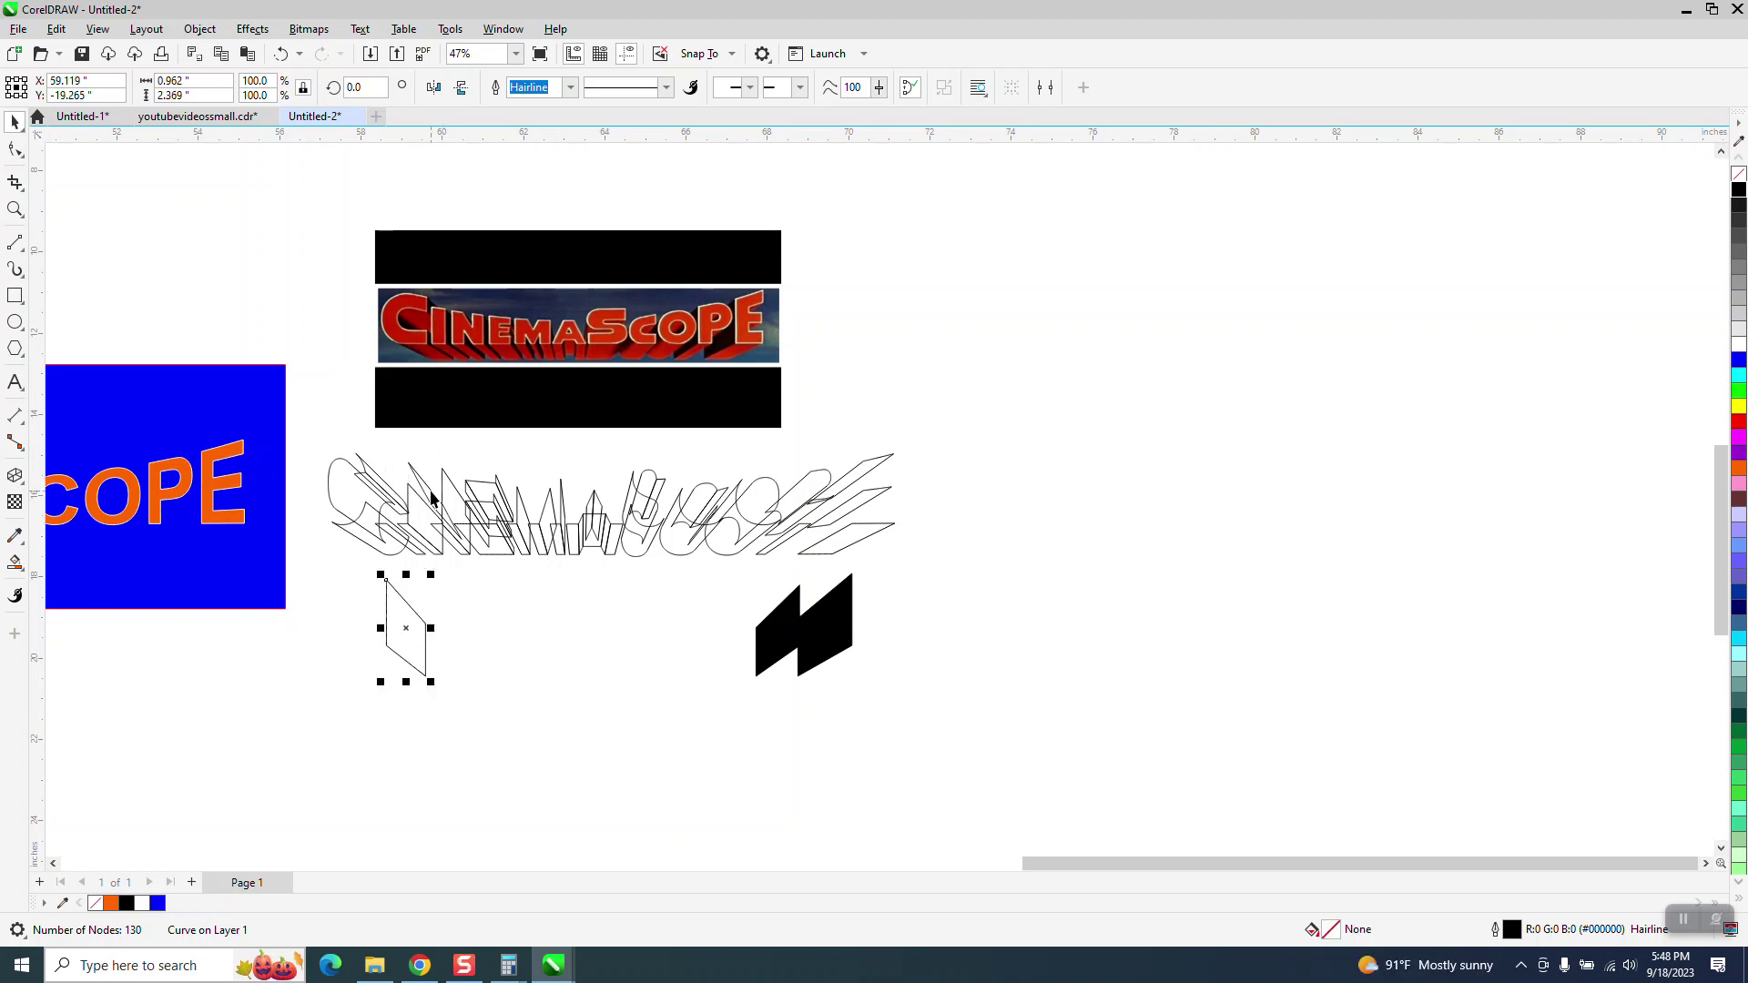
click(433, 499)
drag(433, 499, 435, 620)
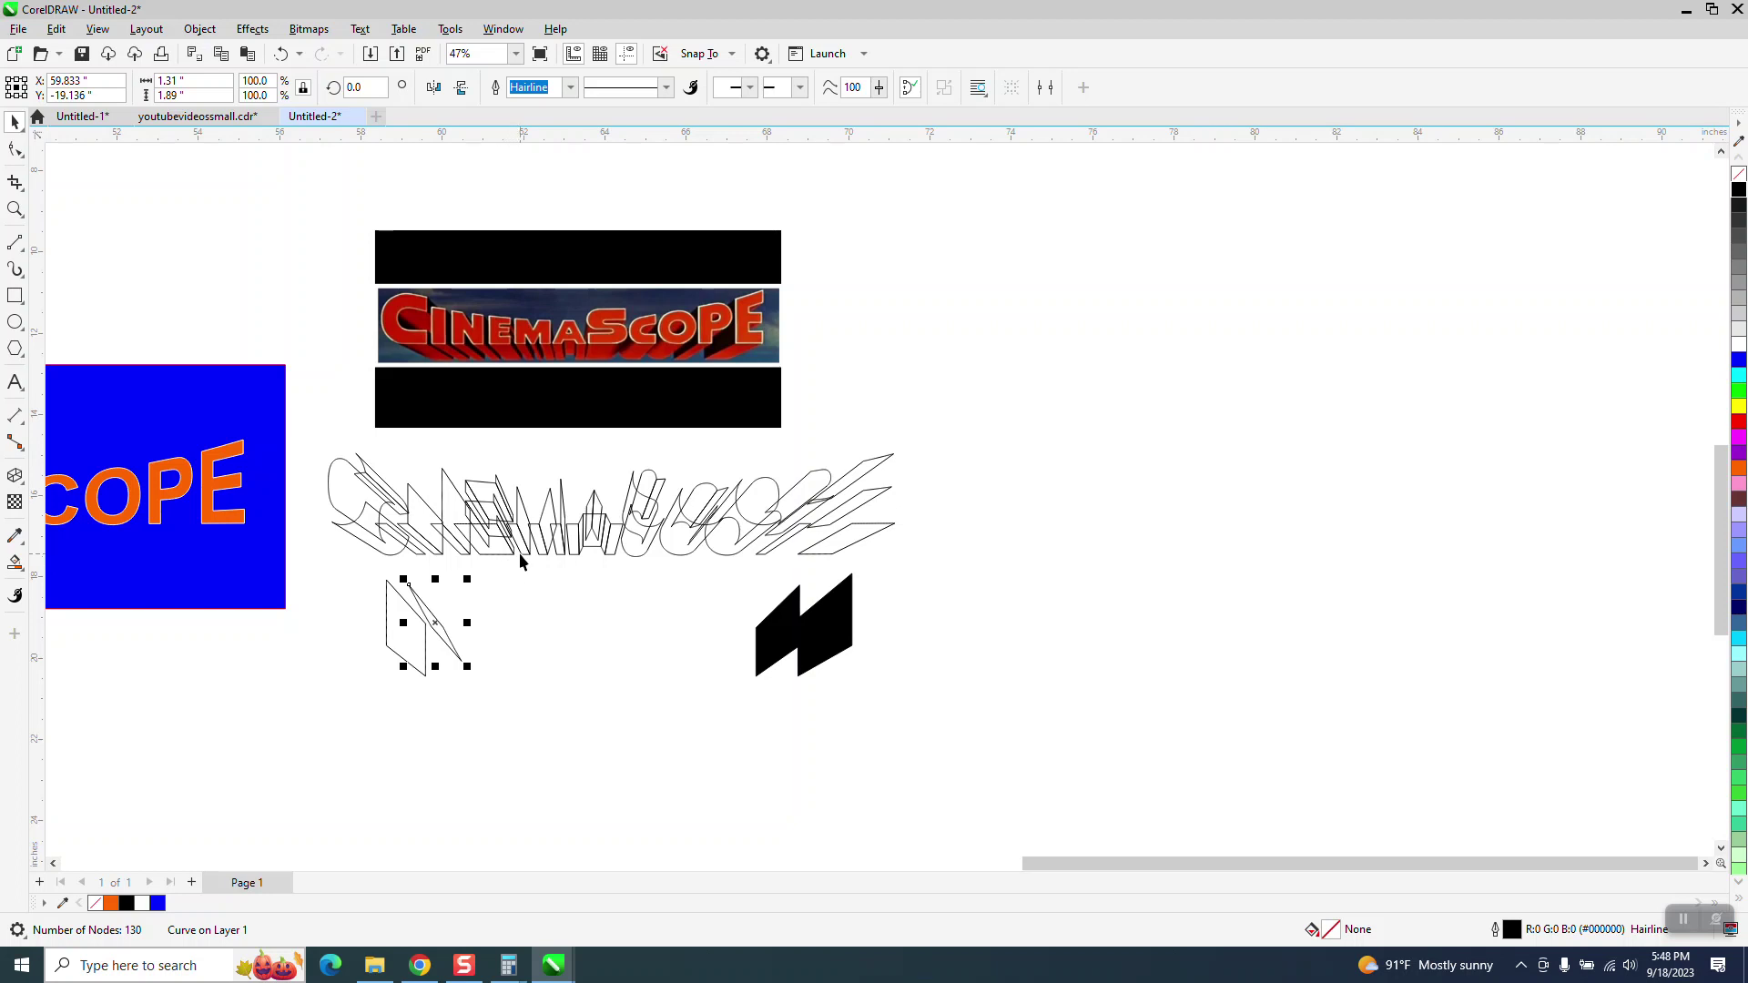
click(528, 542)
drag(528, 542, 519, 643)
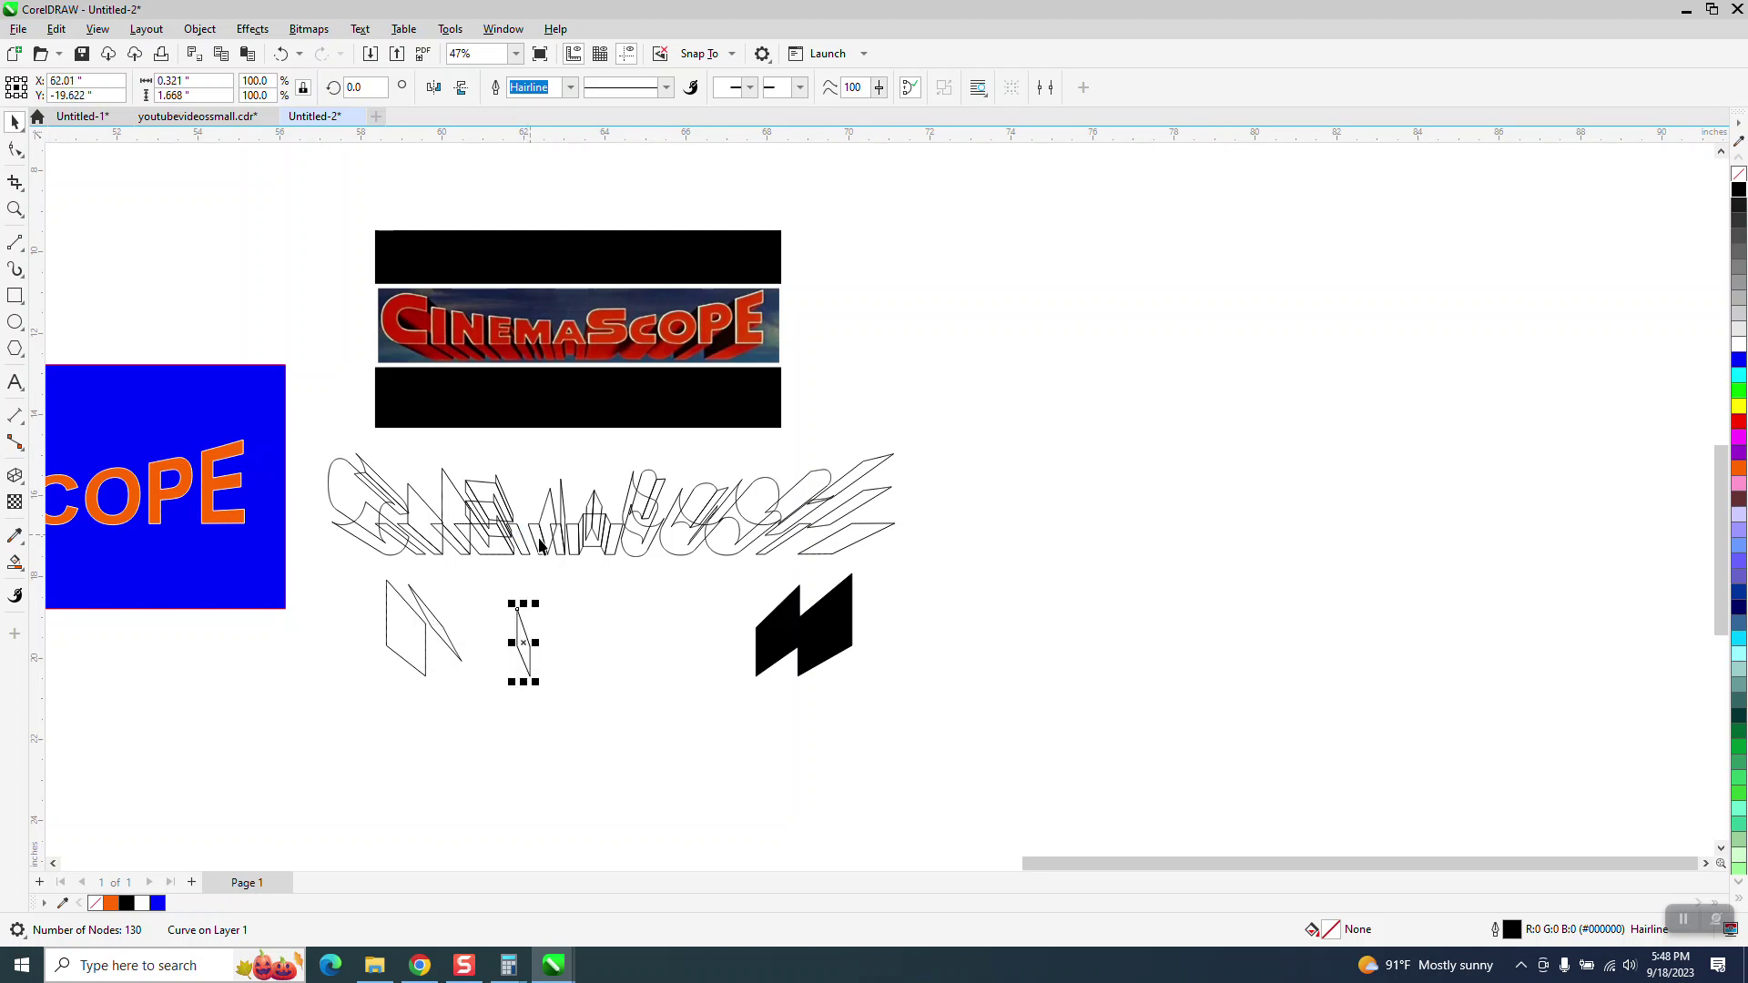
click(549, 521)
drag(549, 521, 547, 642)
click(566, 522)
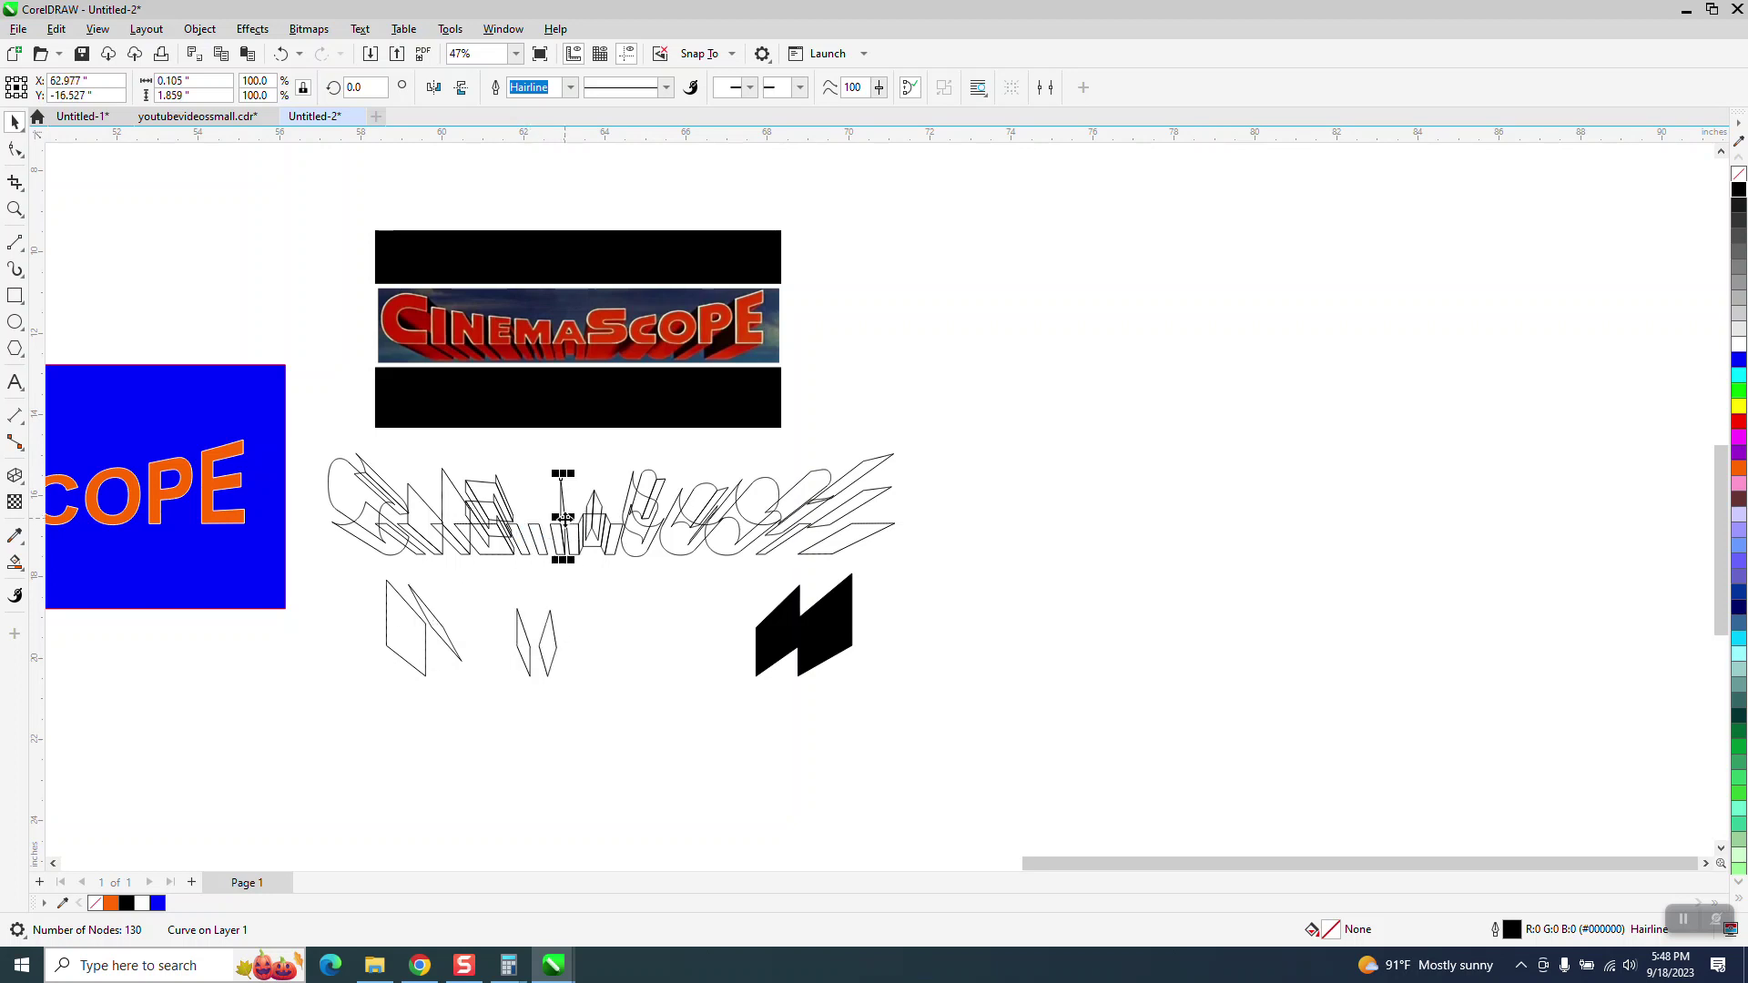
drag(566, 522, 569, 643)
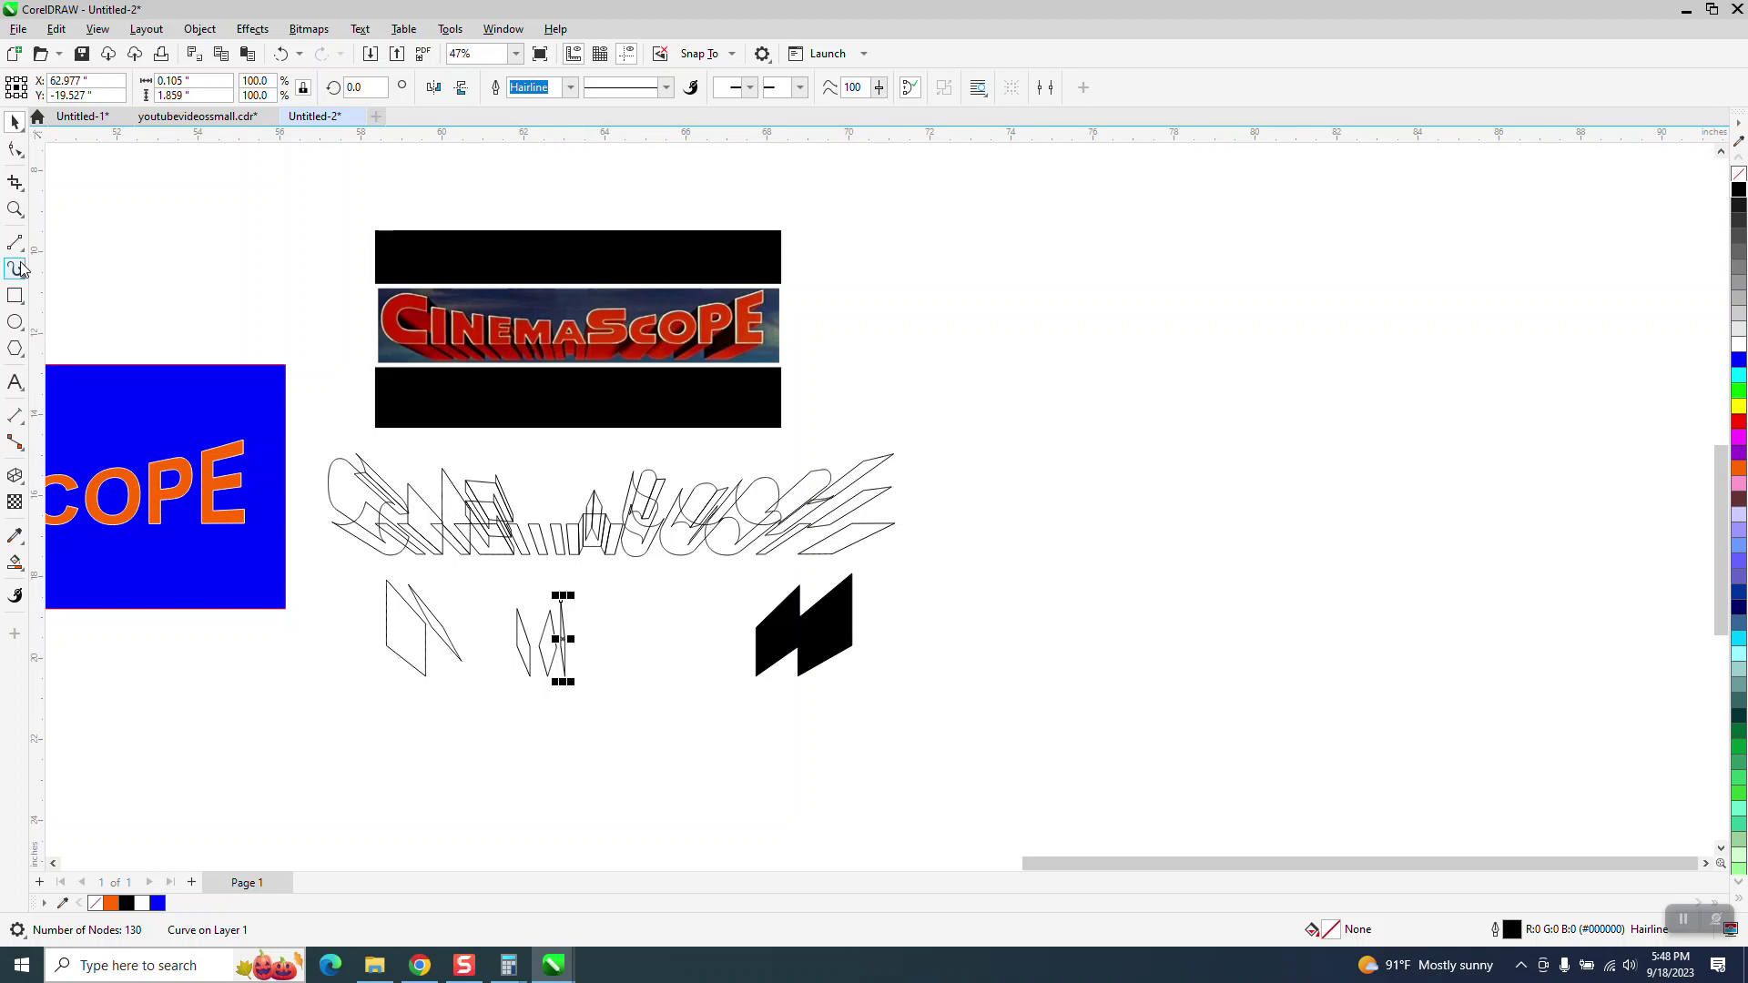
Zoom in on the outline lettering and nudge an upright piece 3 inches down.
click(15, 208)
drag(495, 484, 1253, 718)
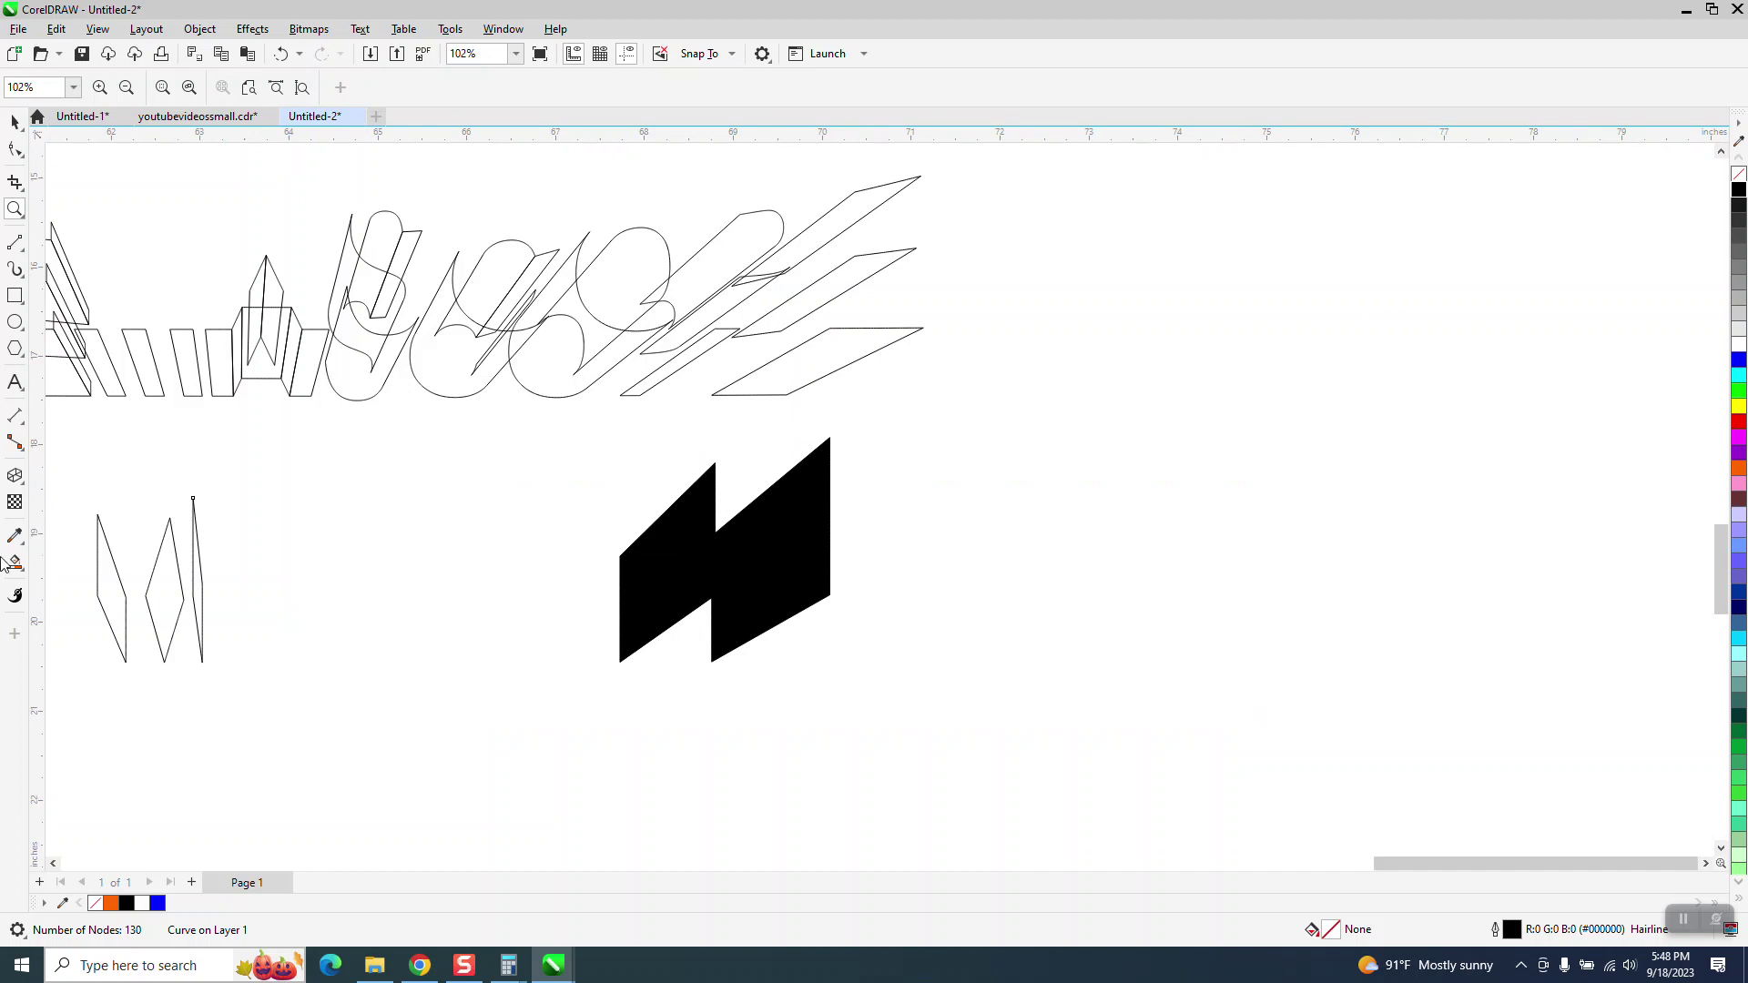
click(14, 563)
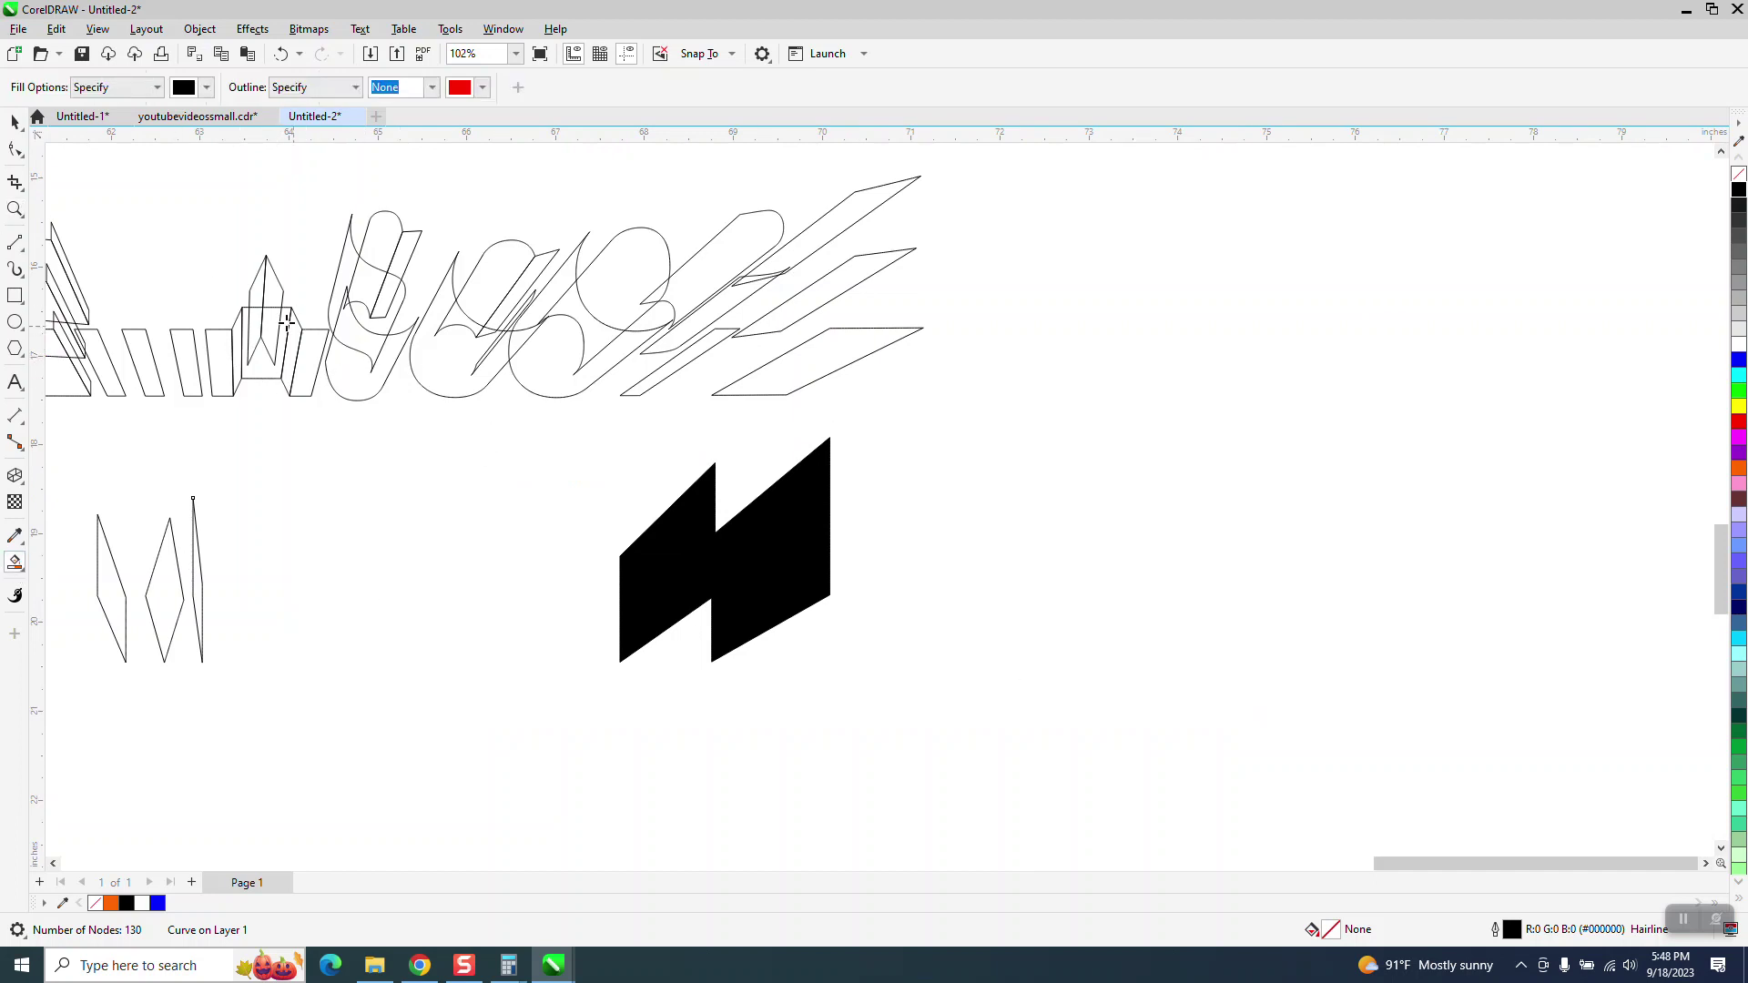
click(15, 121)
click(239, 379)
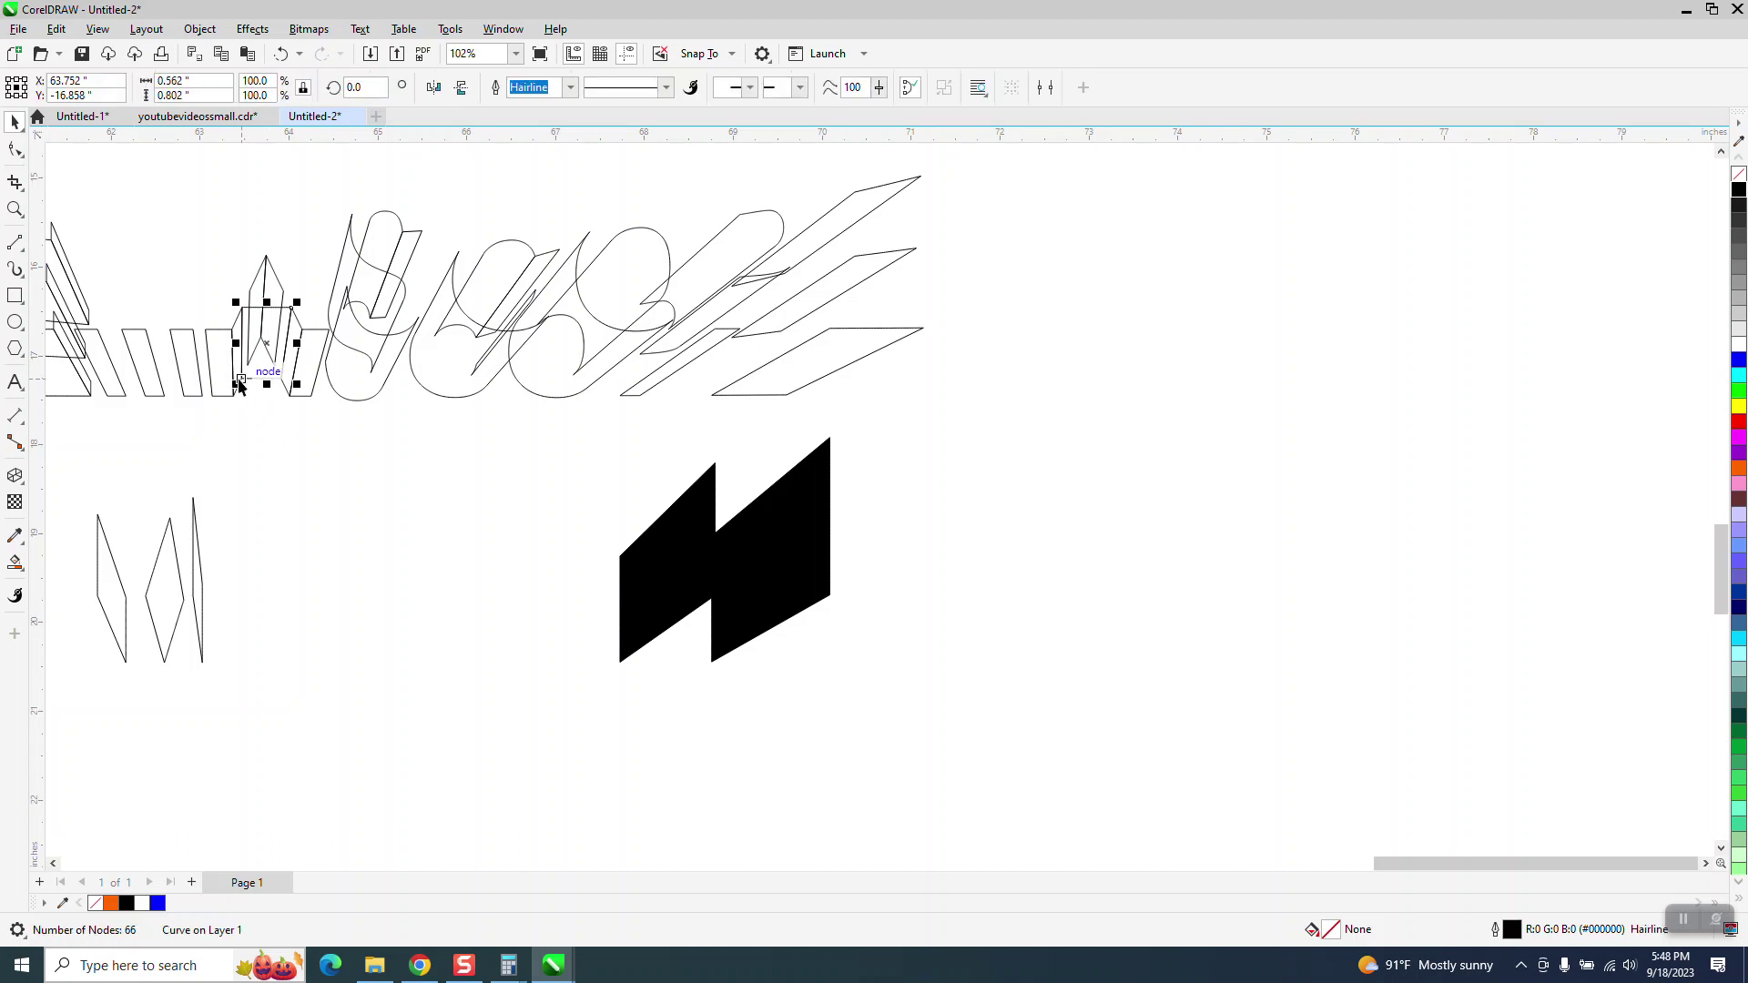
click(282, 392)
click(286, 393)
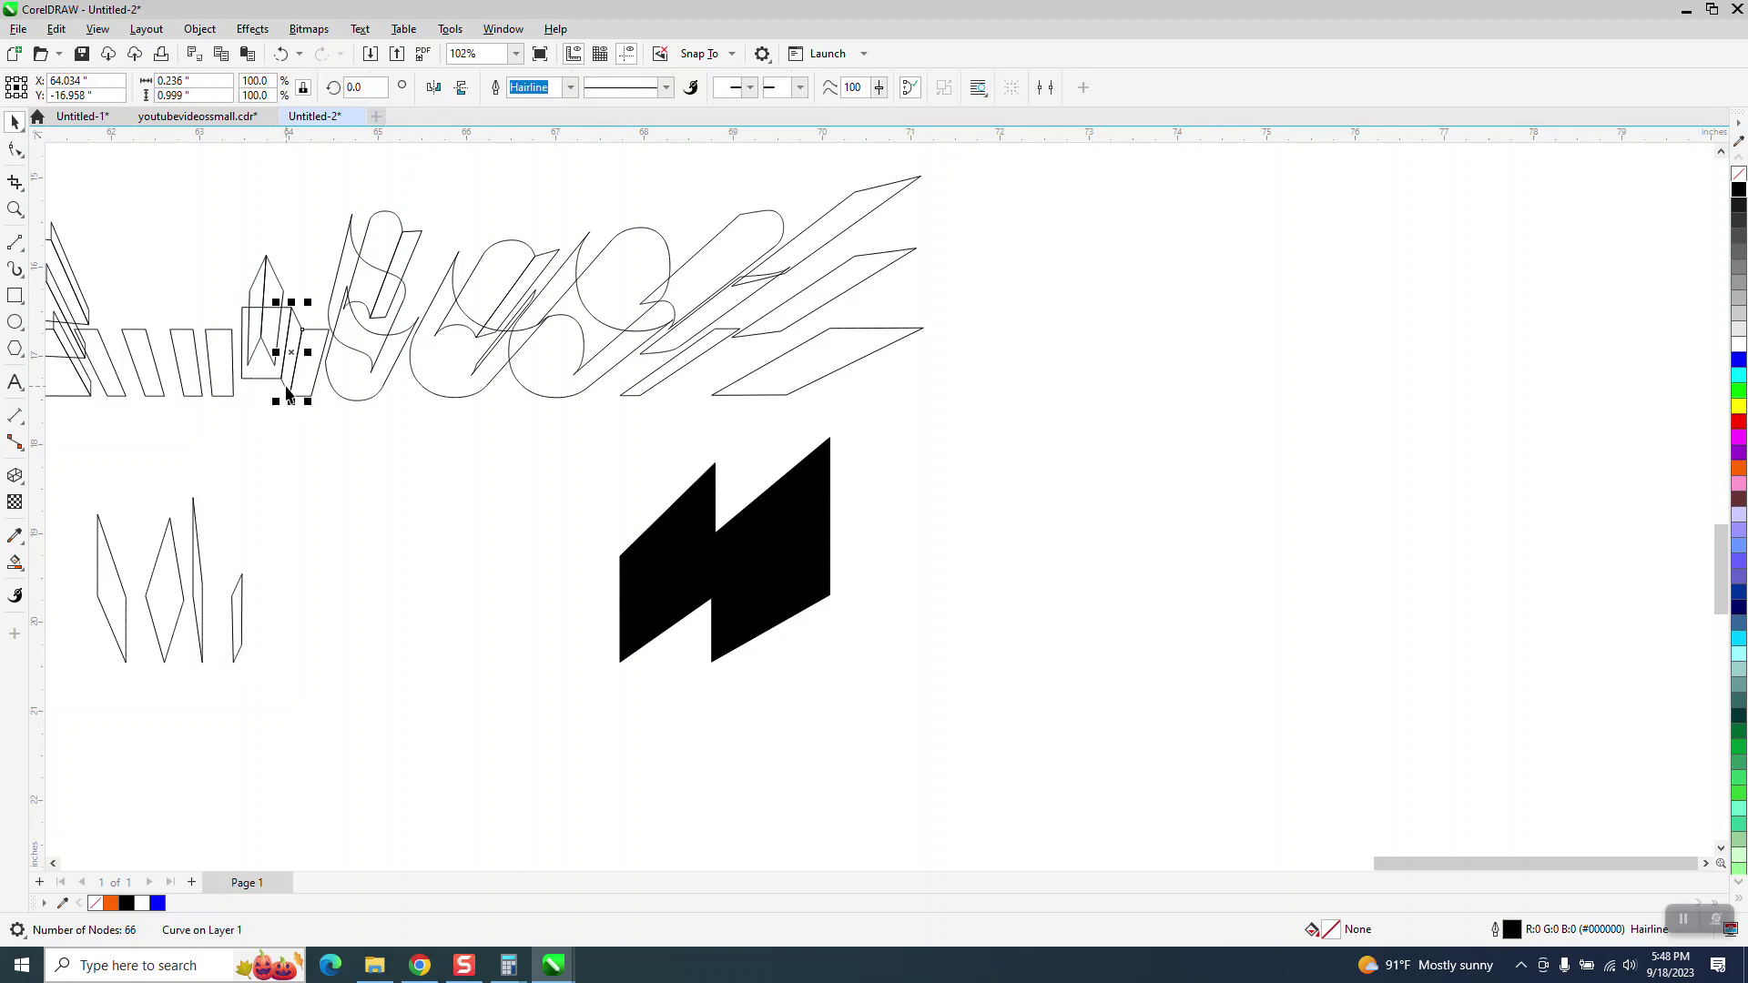
key(Down)
scroll(500, 537, down, 3)
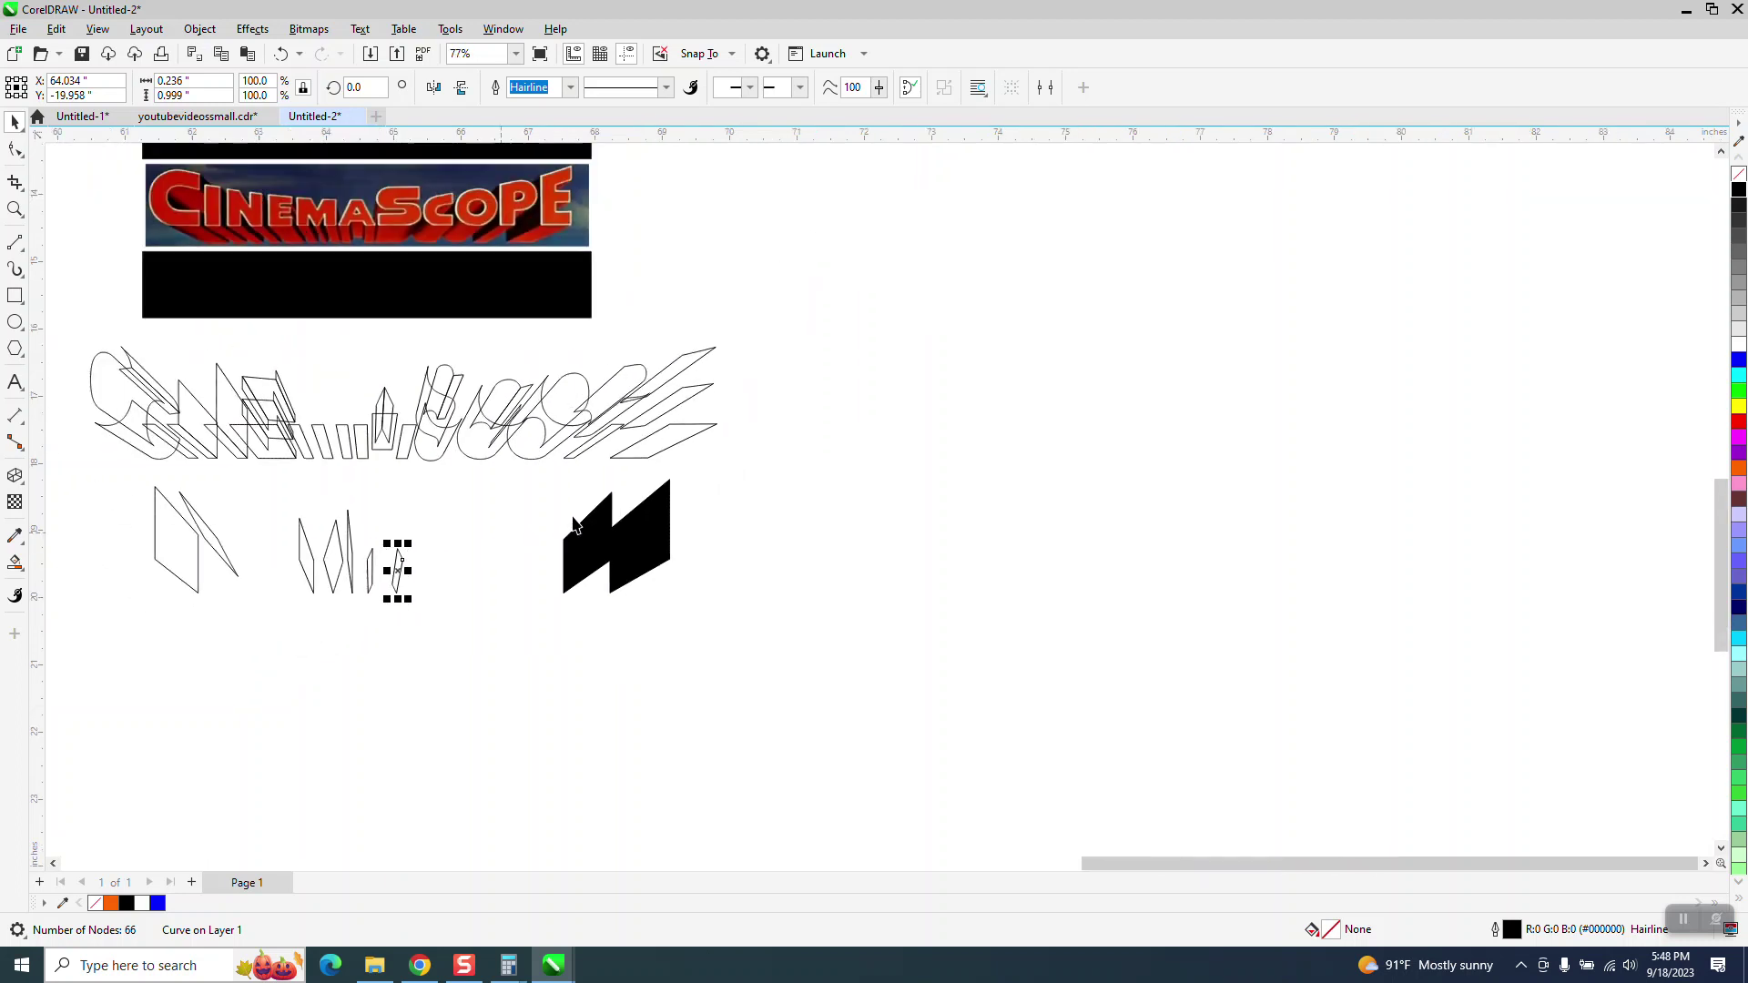
click(186, 492)
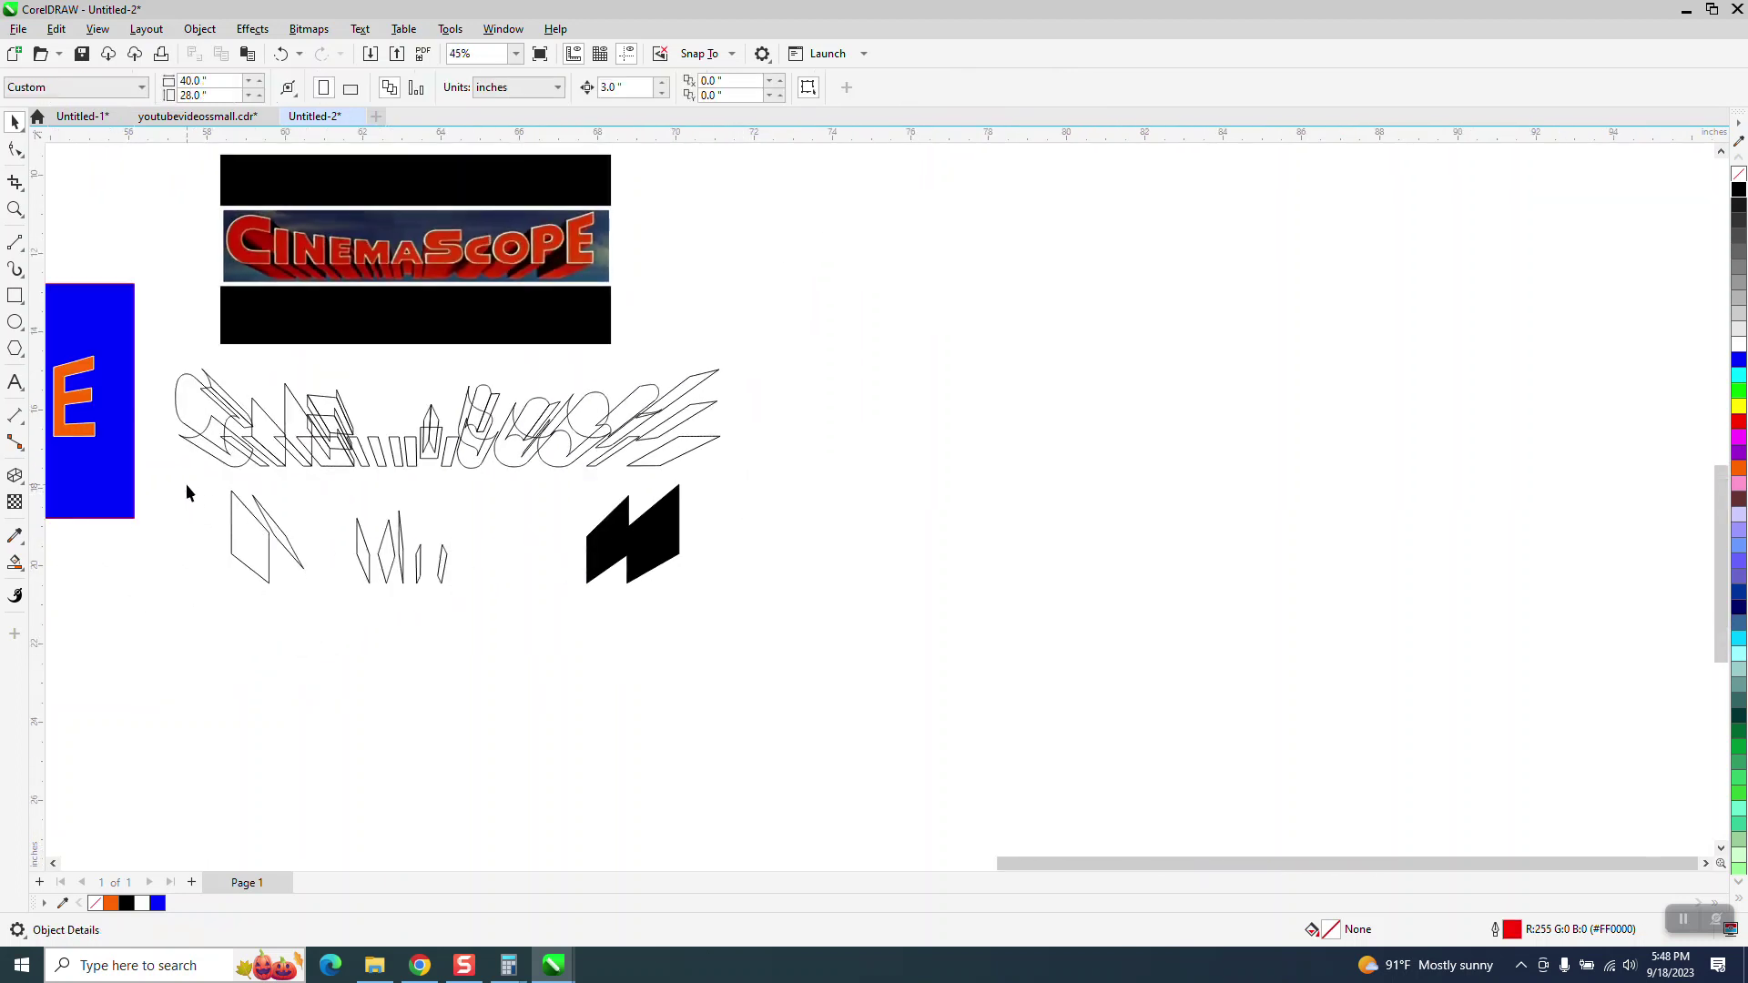
Fill the loose pieces black and the outlined extrusion letter shapes orange.
drag(186, 483, 513, 616)
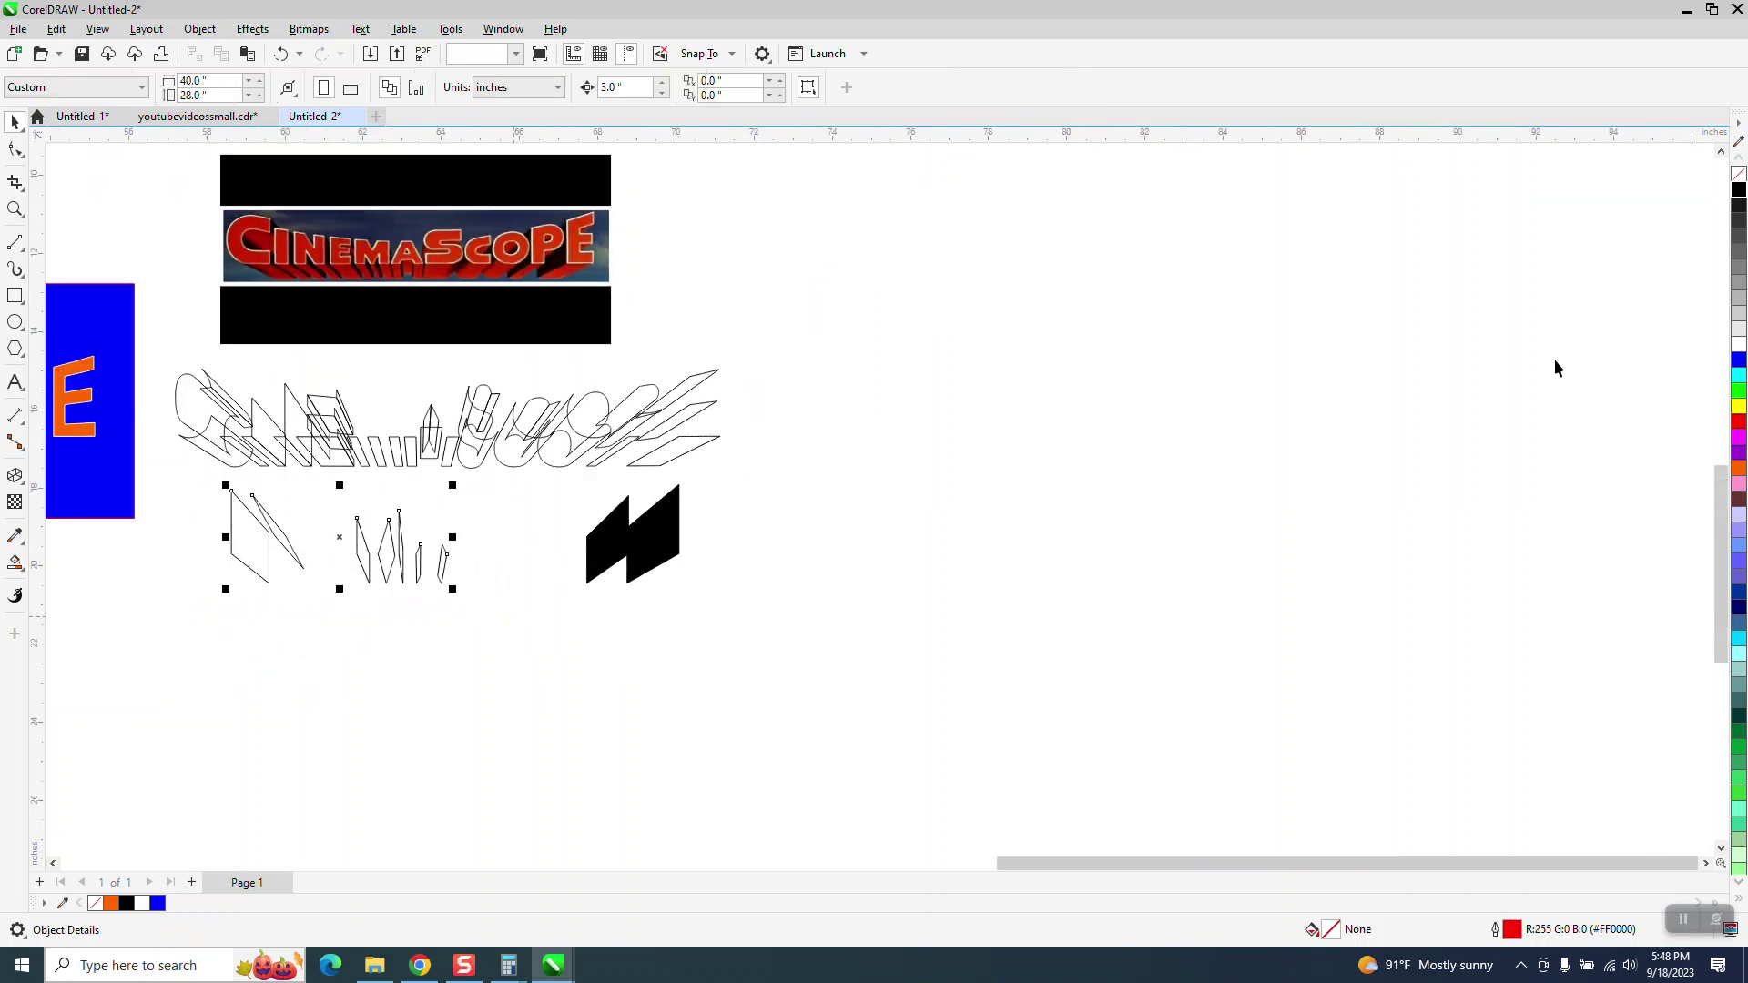
click(1739, 189)
drag(848, 333, 94, 508)
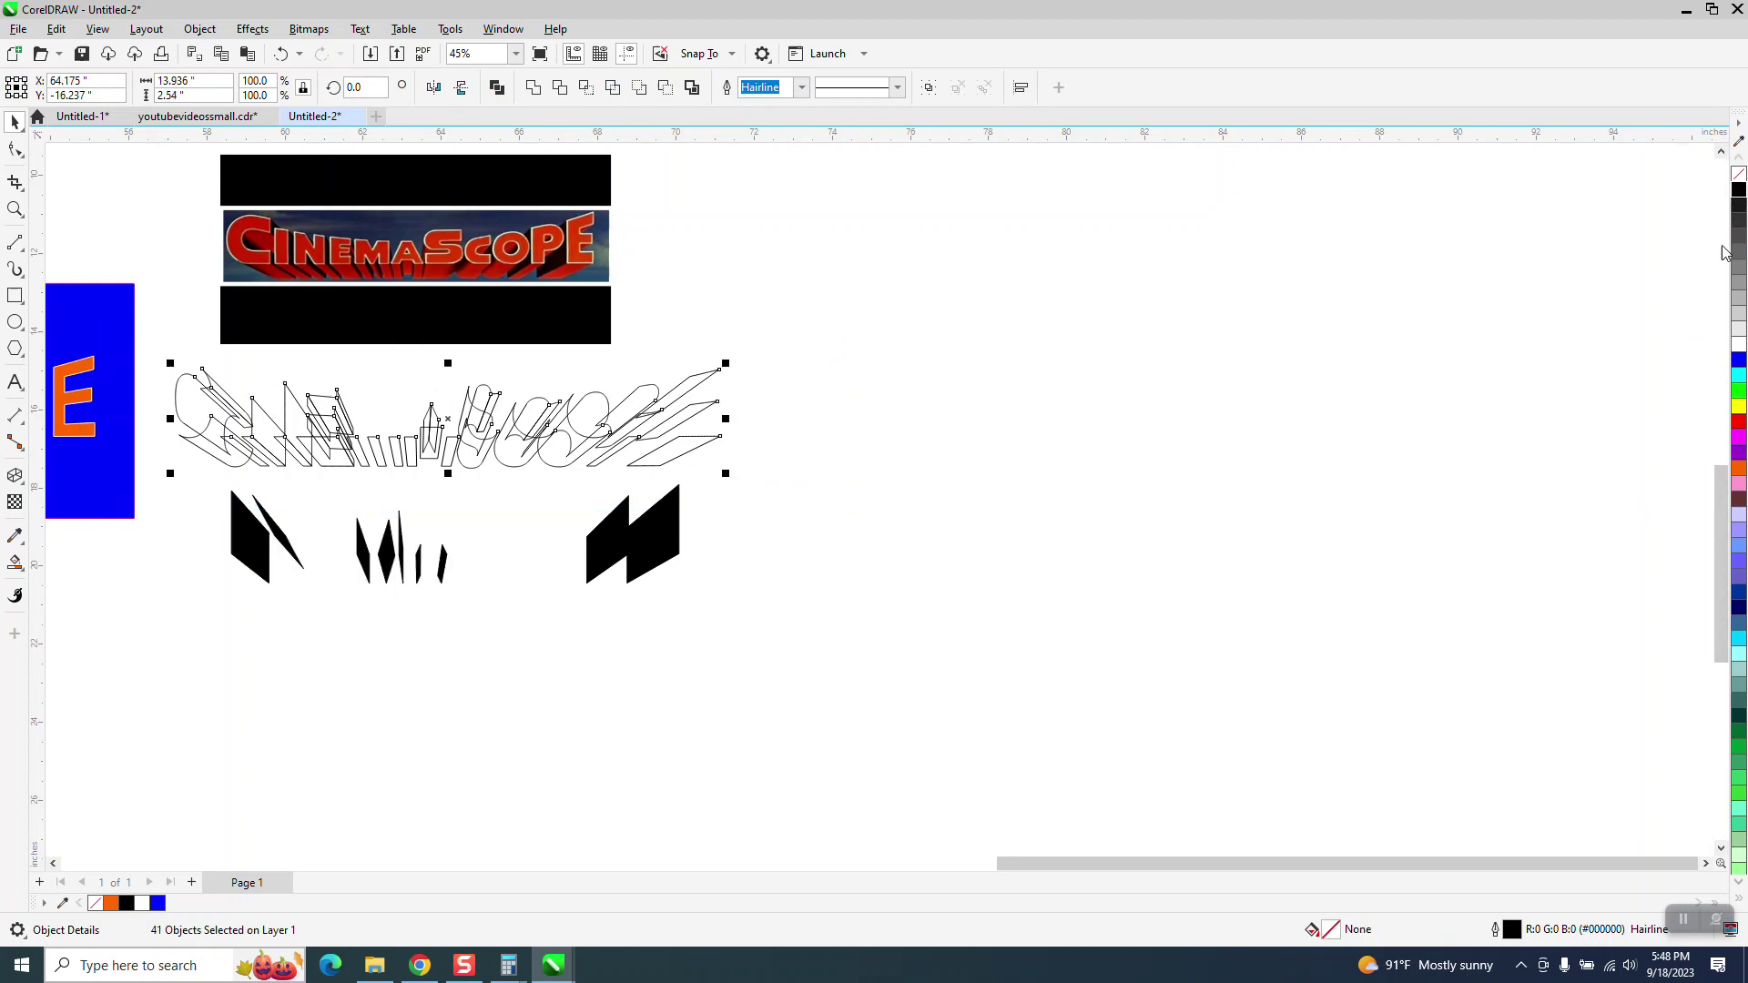
click(1739, 468)
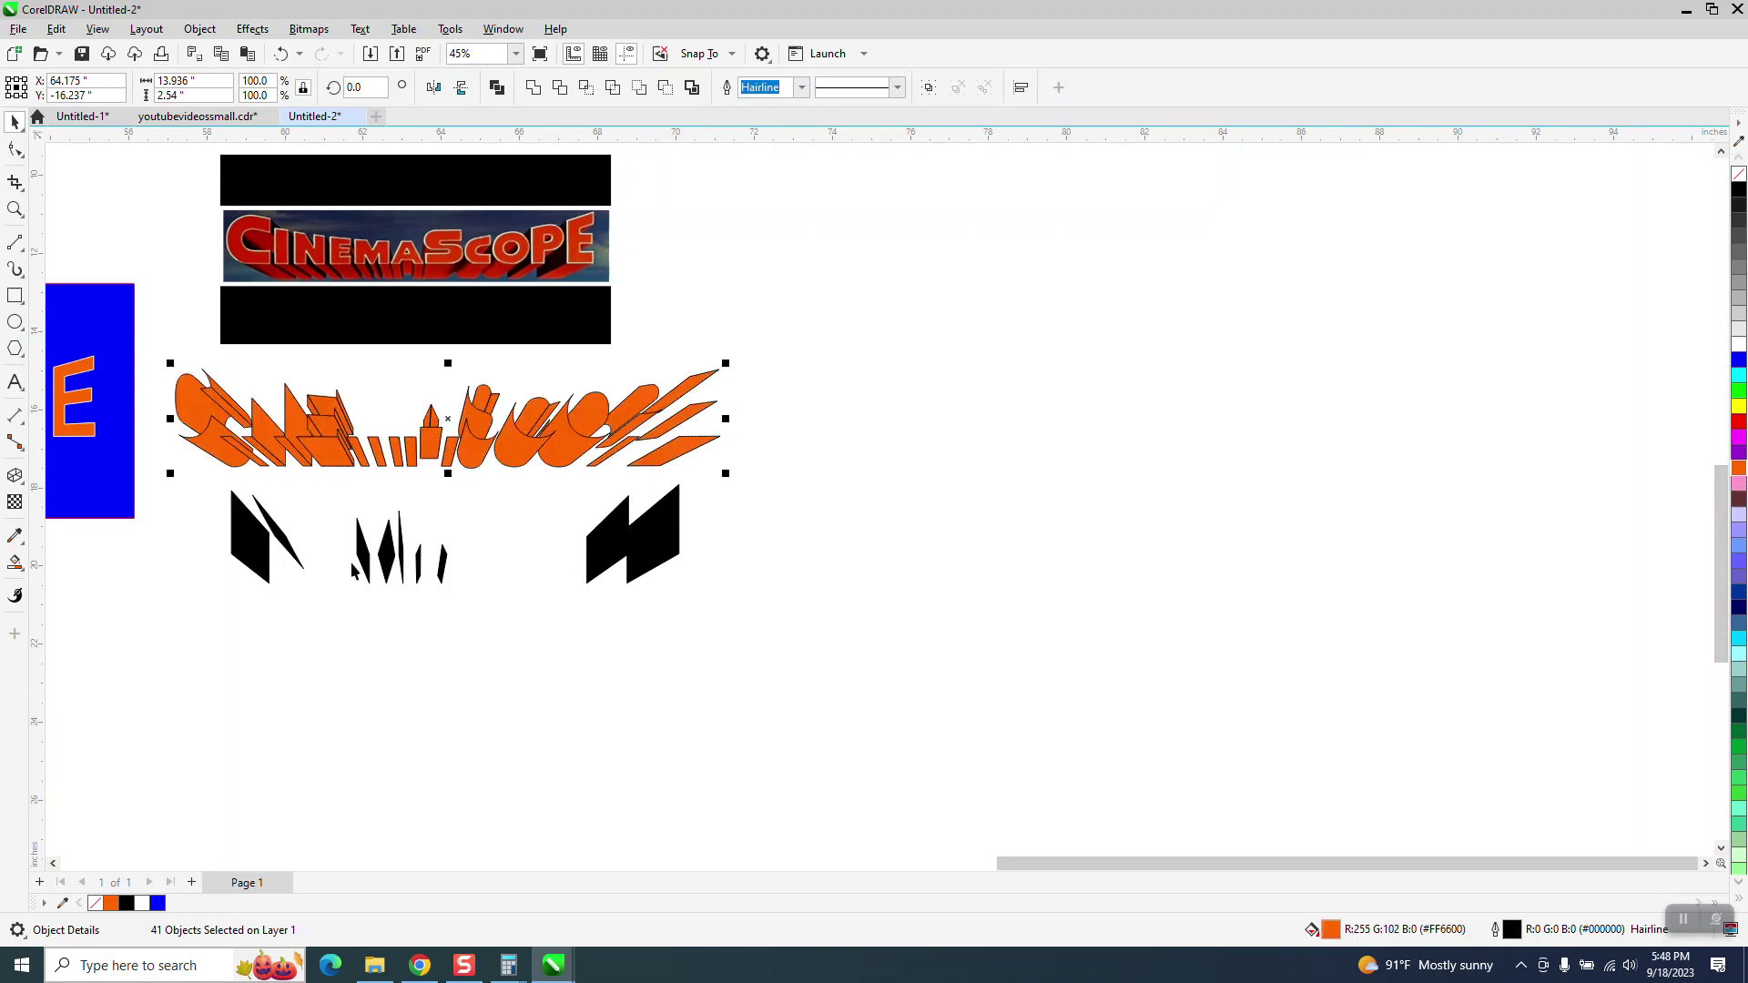
Move the black pieces up 3 inches onto the orange letters.
click(150, 506)
drag(152, 483, 842, 579)
key(Up)
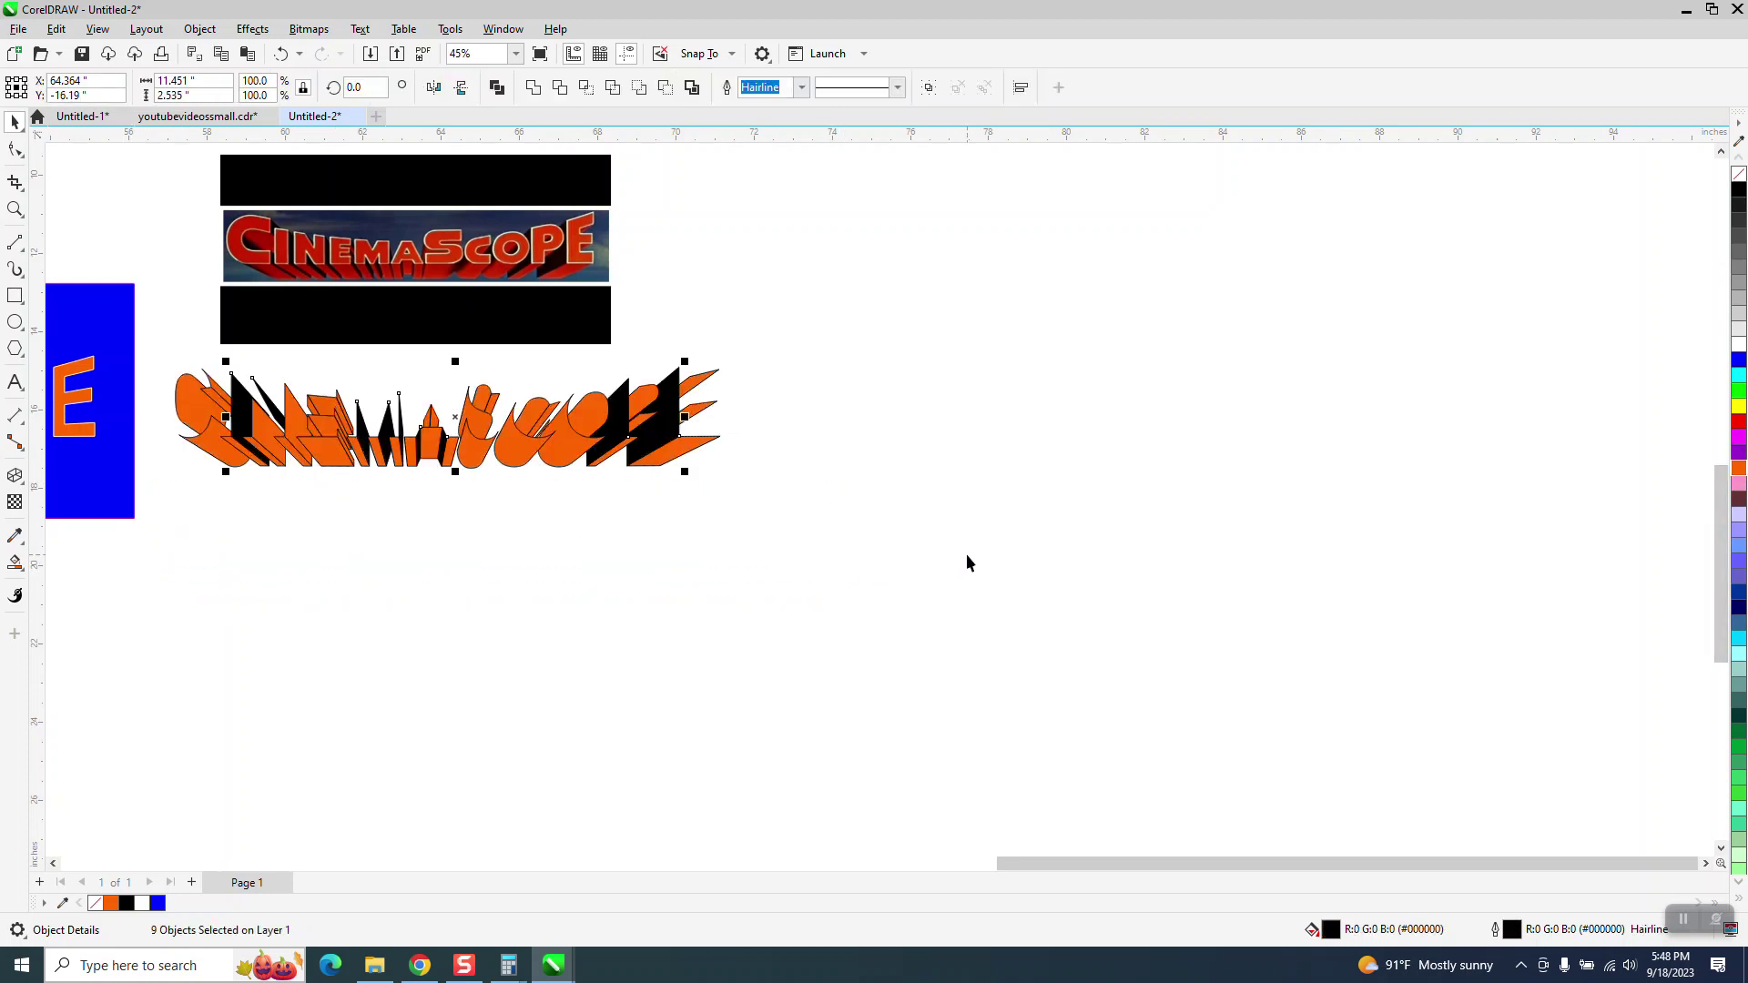
scroll(967, 557, down, 1)
scroll(976, 544, down, 1)
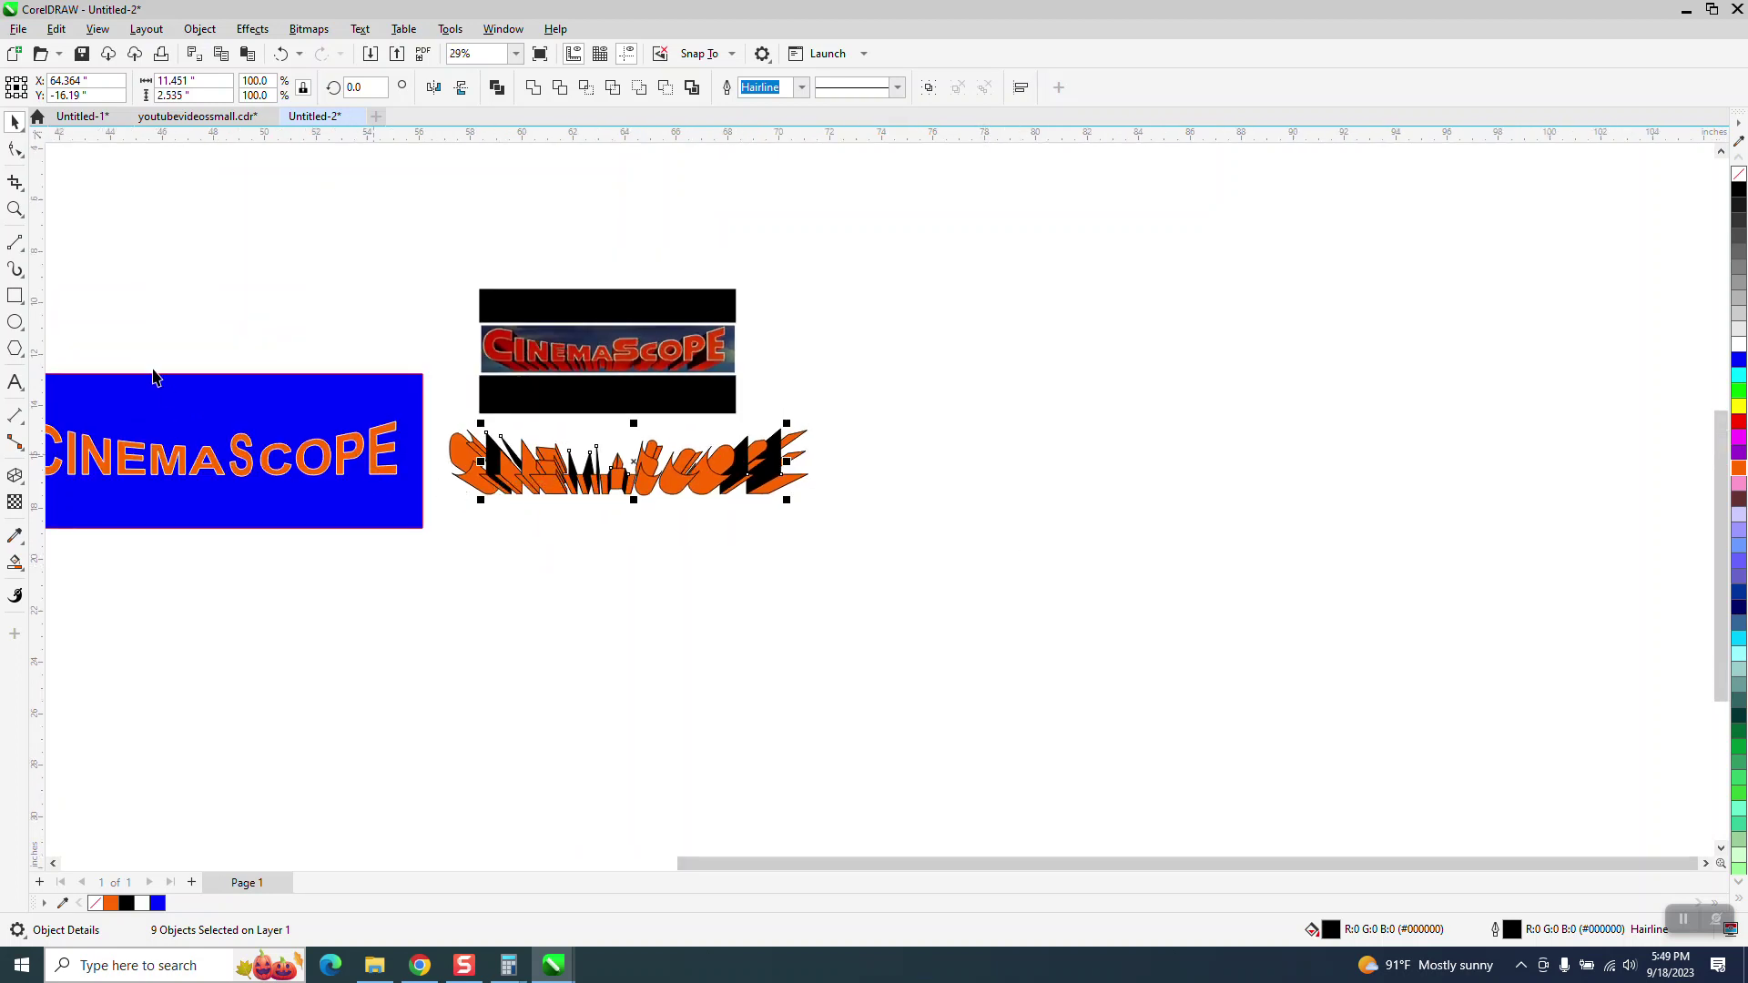
Set the nudge distance to 16" and nudge the whole extruded text left onto the blue banner.
drag(429, 408, 967, 551)
click(927, 391)
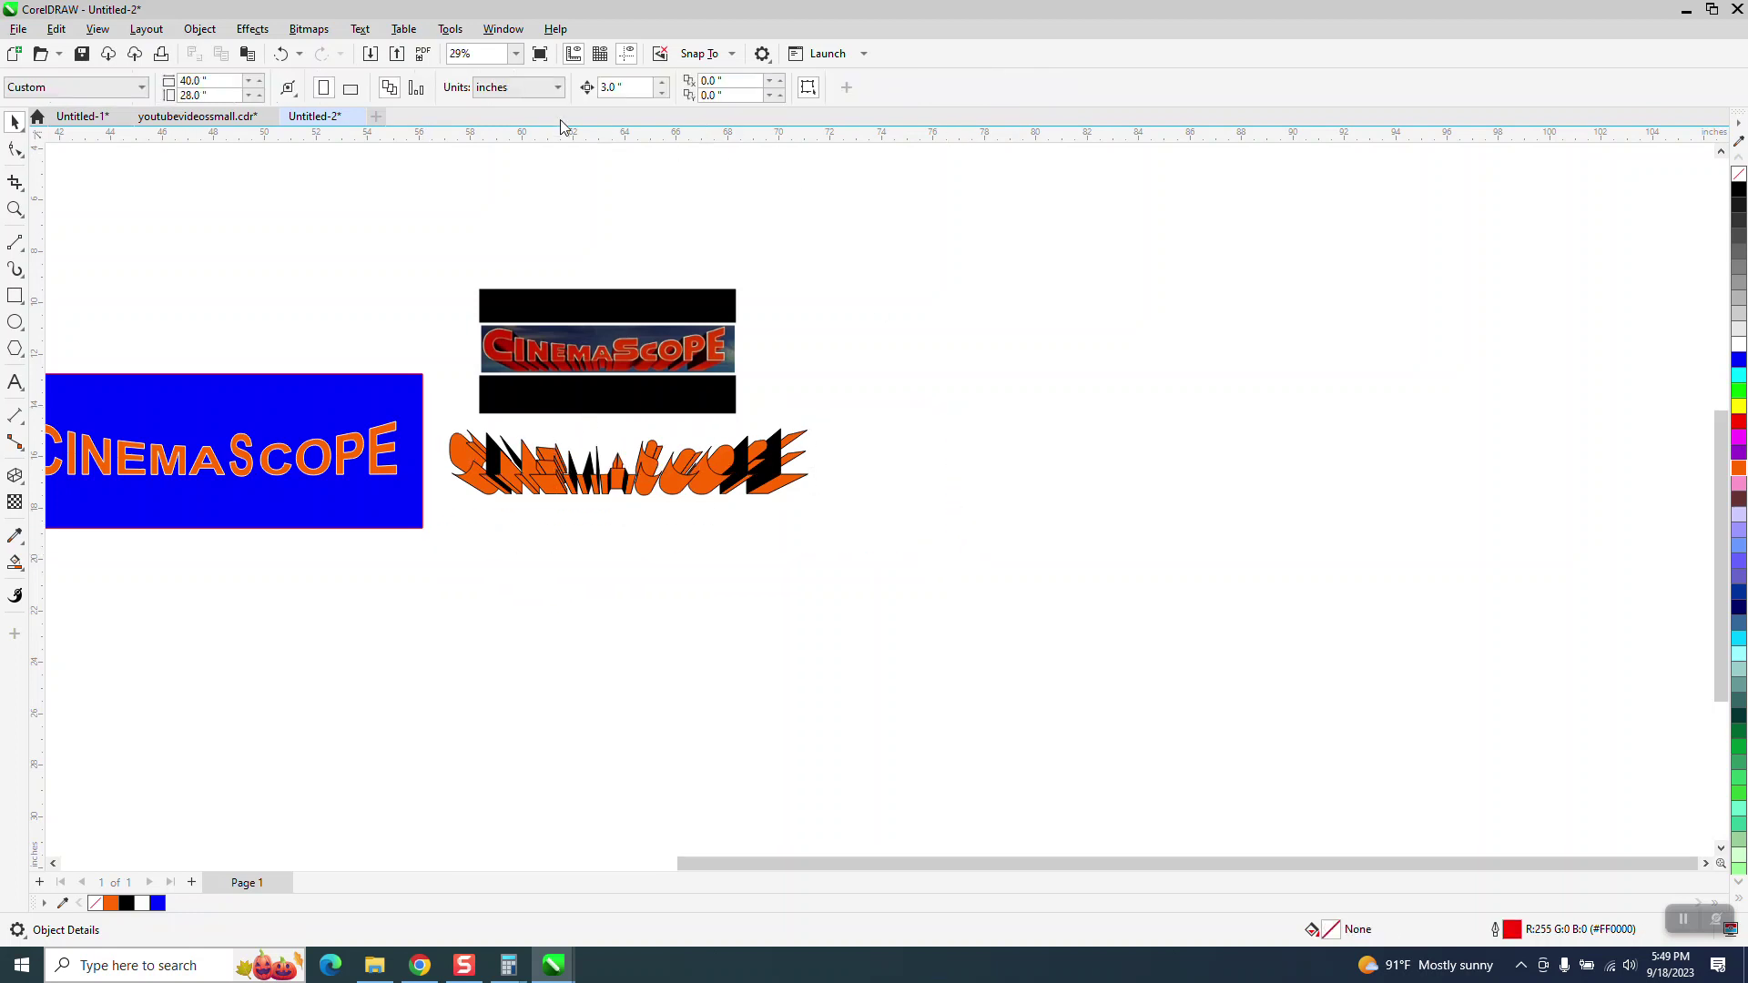
double_click(624, 87)
text(3)
key(Return)
text(16)
drag(729, 543, 415, 546)
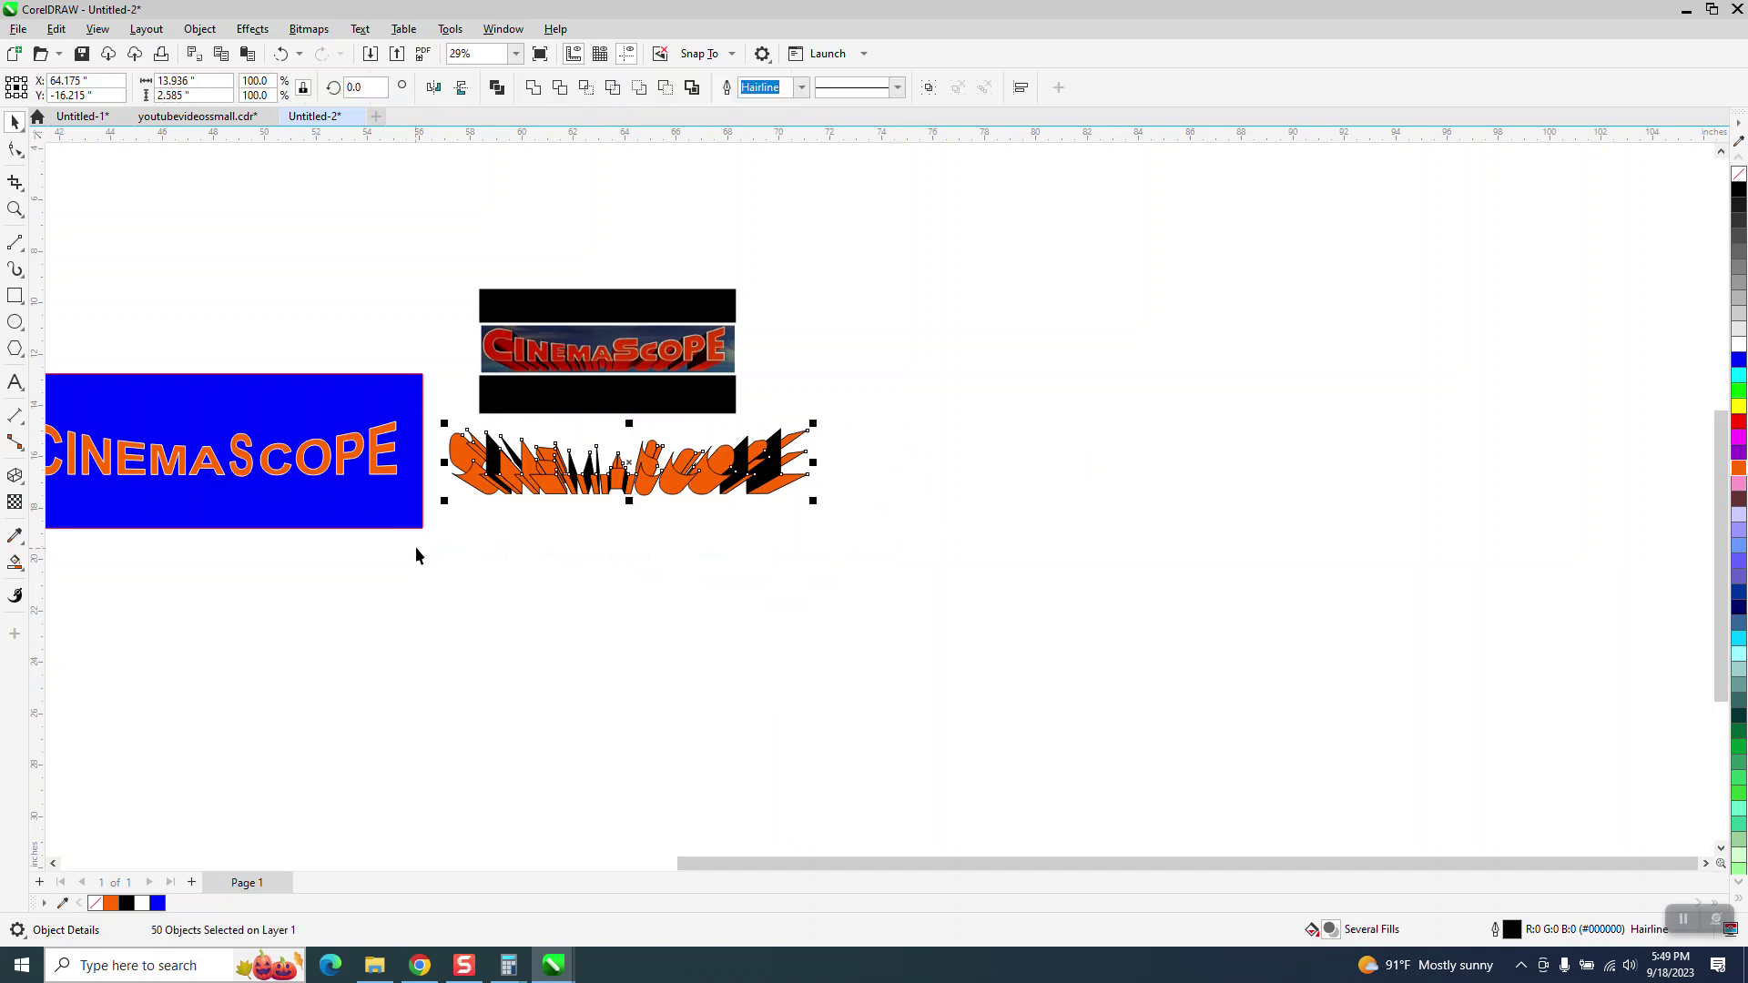
key(Left)
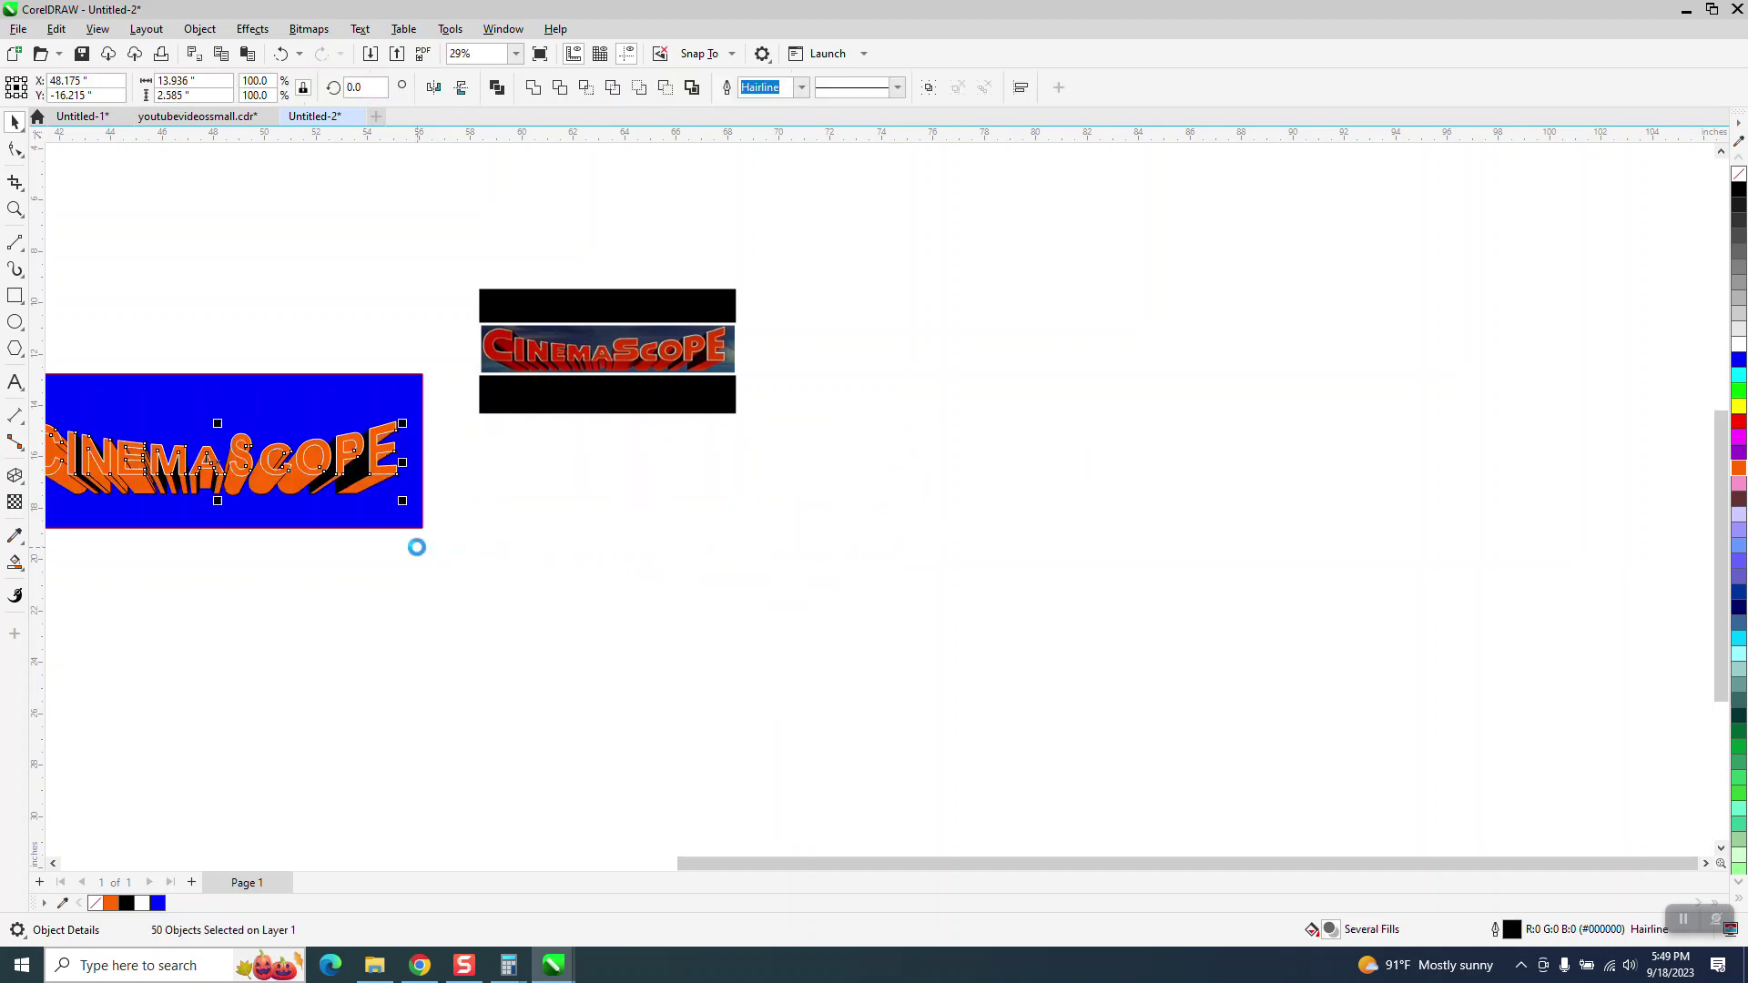
Move the reference image just above the banner, zooming to frame both.
click(14, 210)
right_click(640, 446)
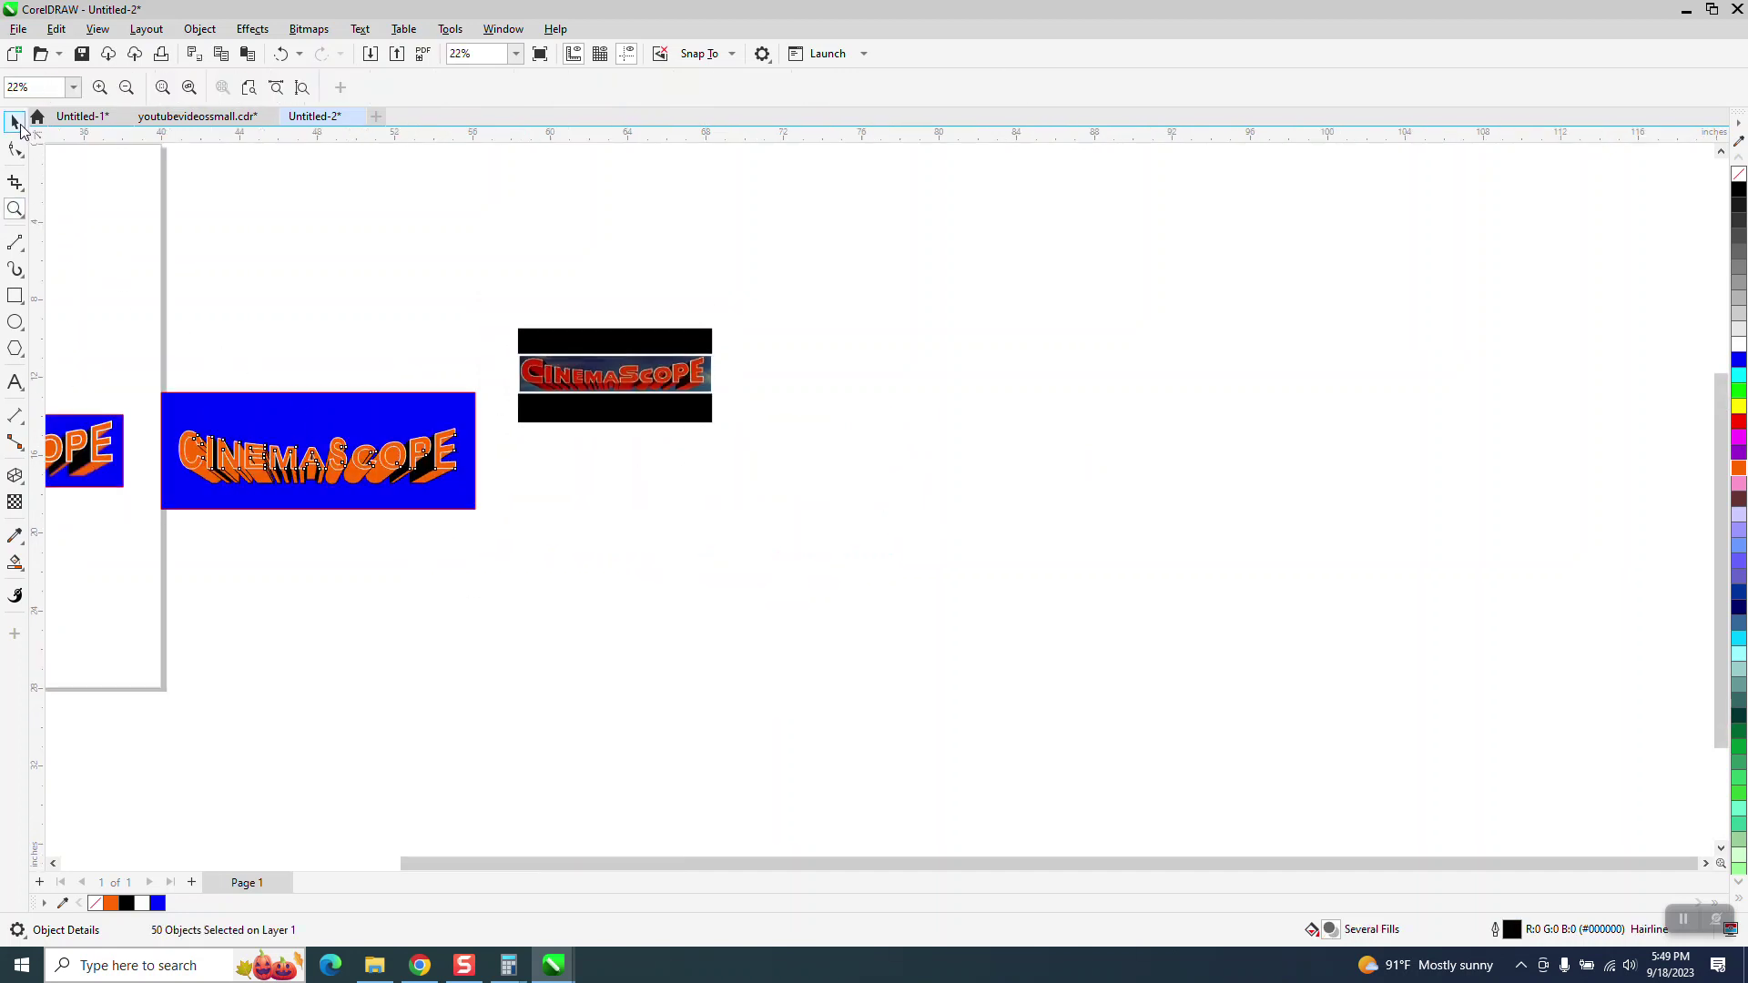
click(15, 121)
drag(605, 361, 303, 318)
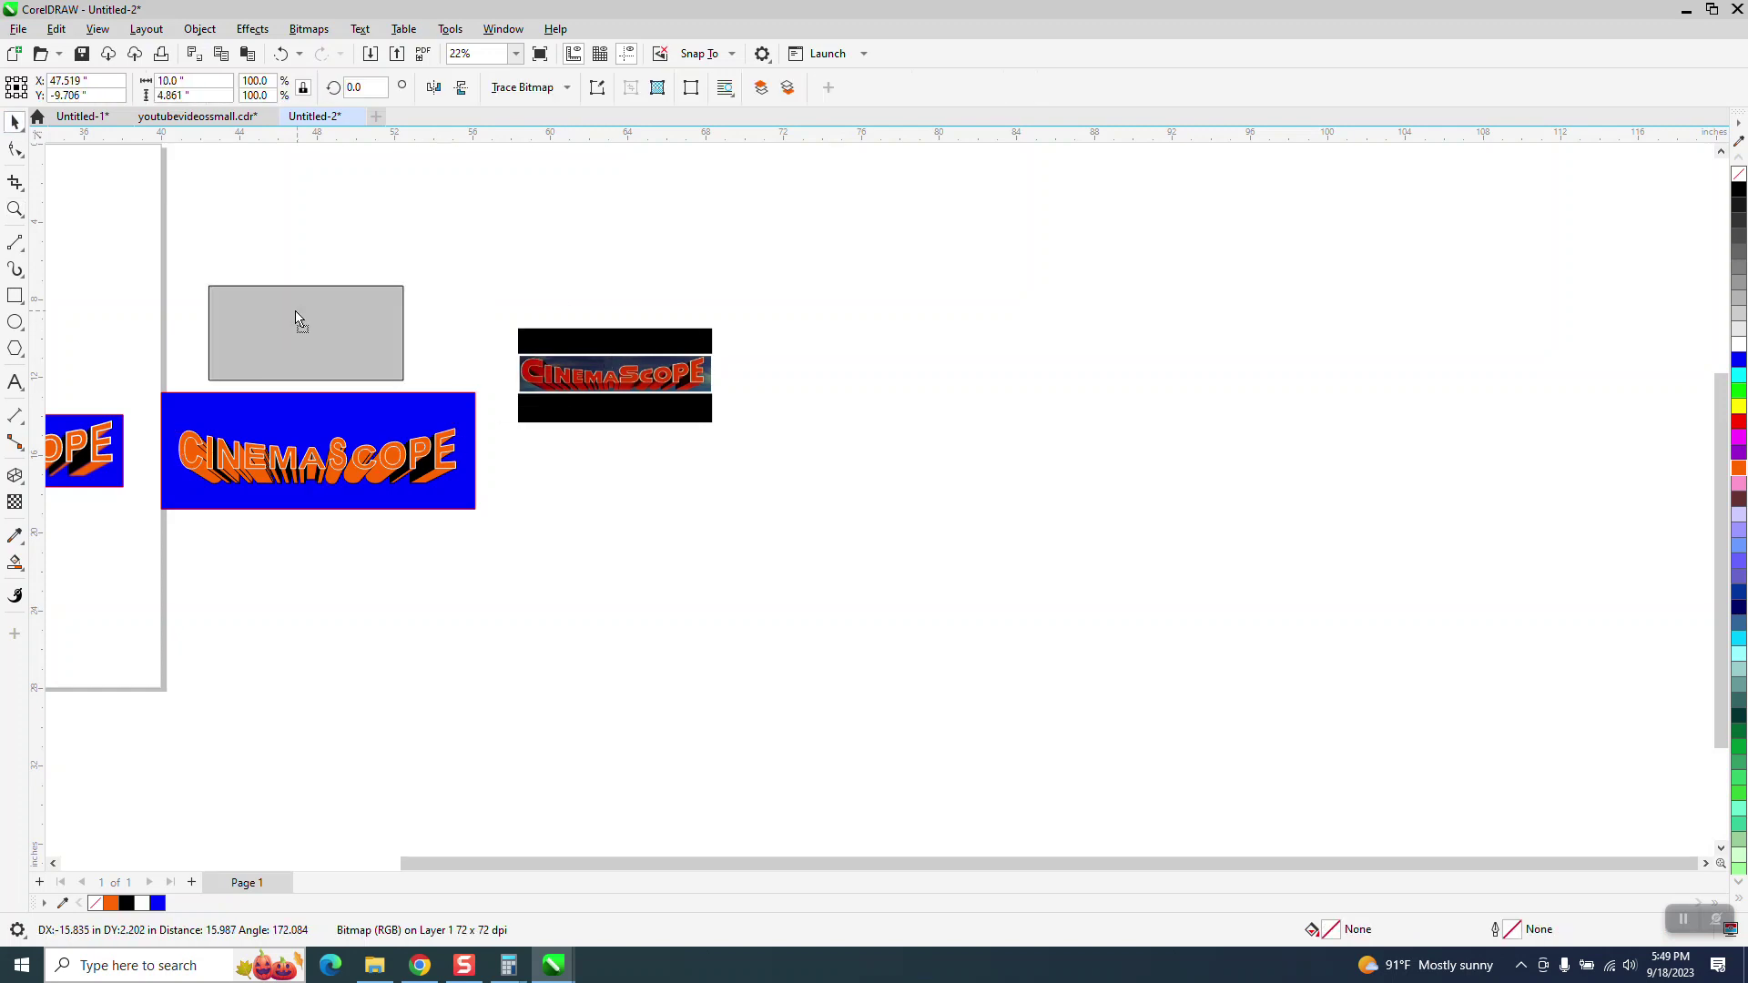
click(15, 209)
click(500, 480)
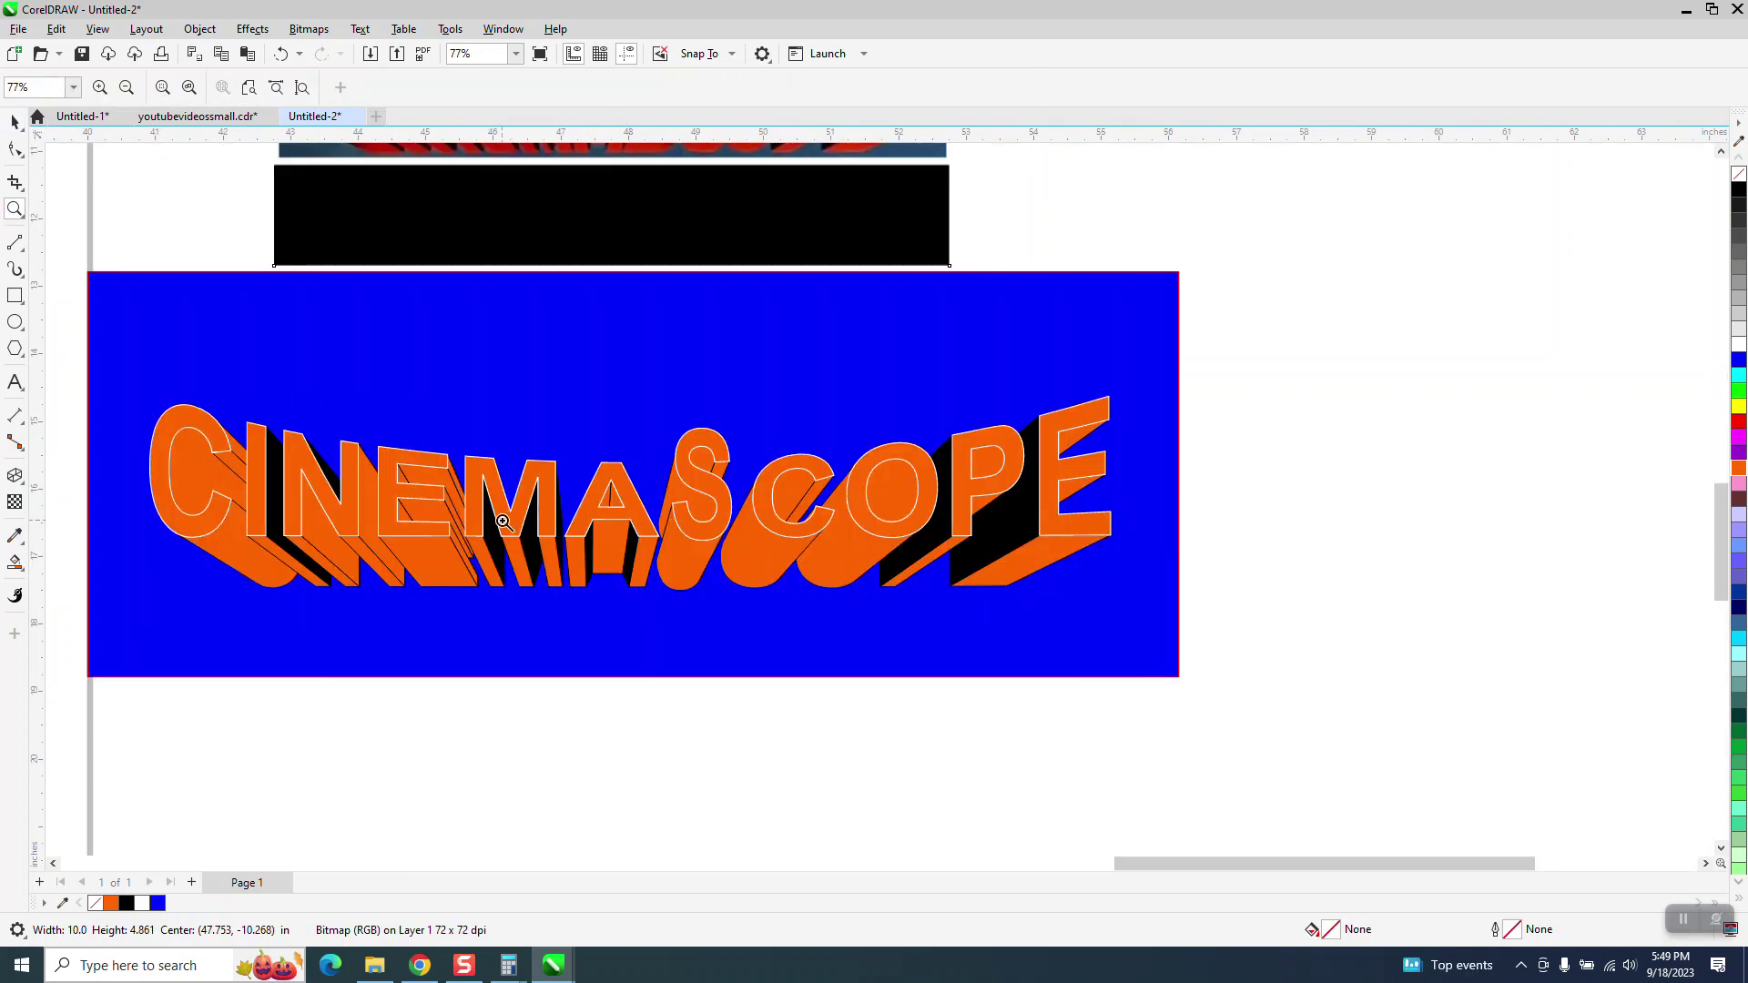
right_click(480, 547)
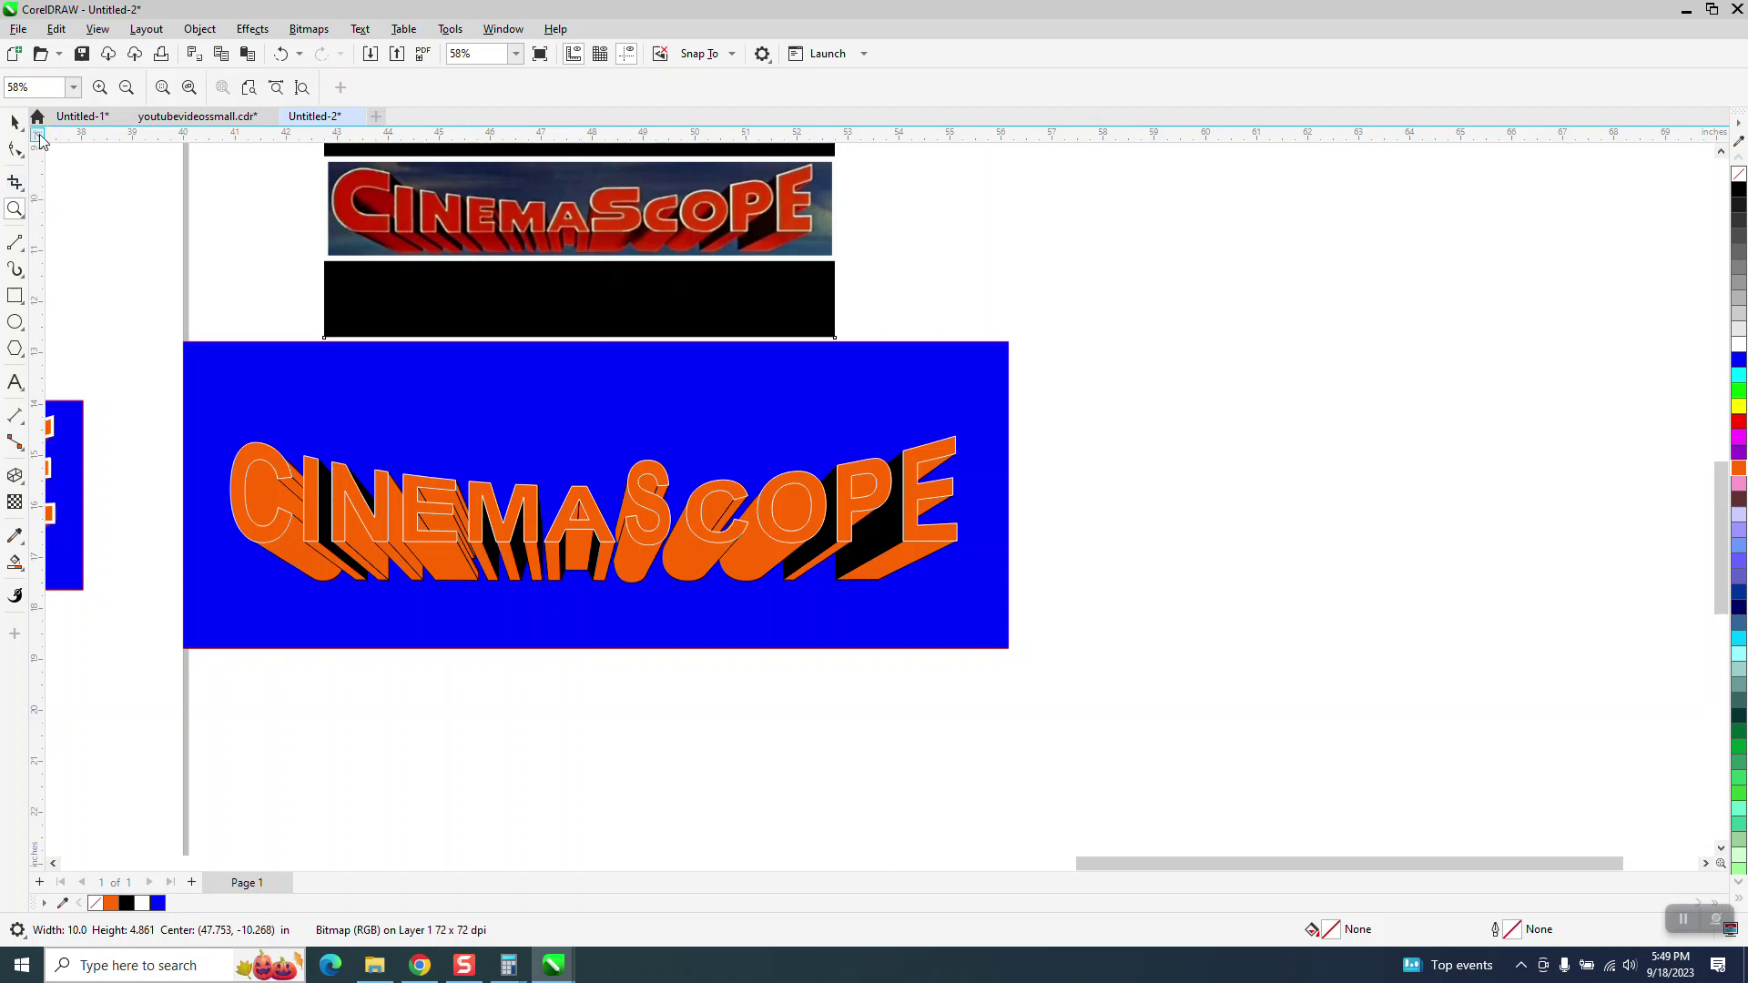
click(15, 121)
Select the orange C extrusion piece and set the nudge distance to 3".
click(344, 768)
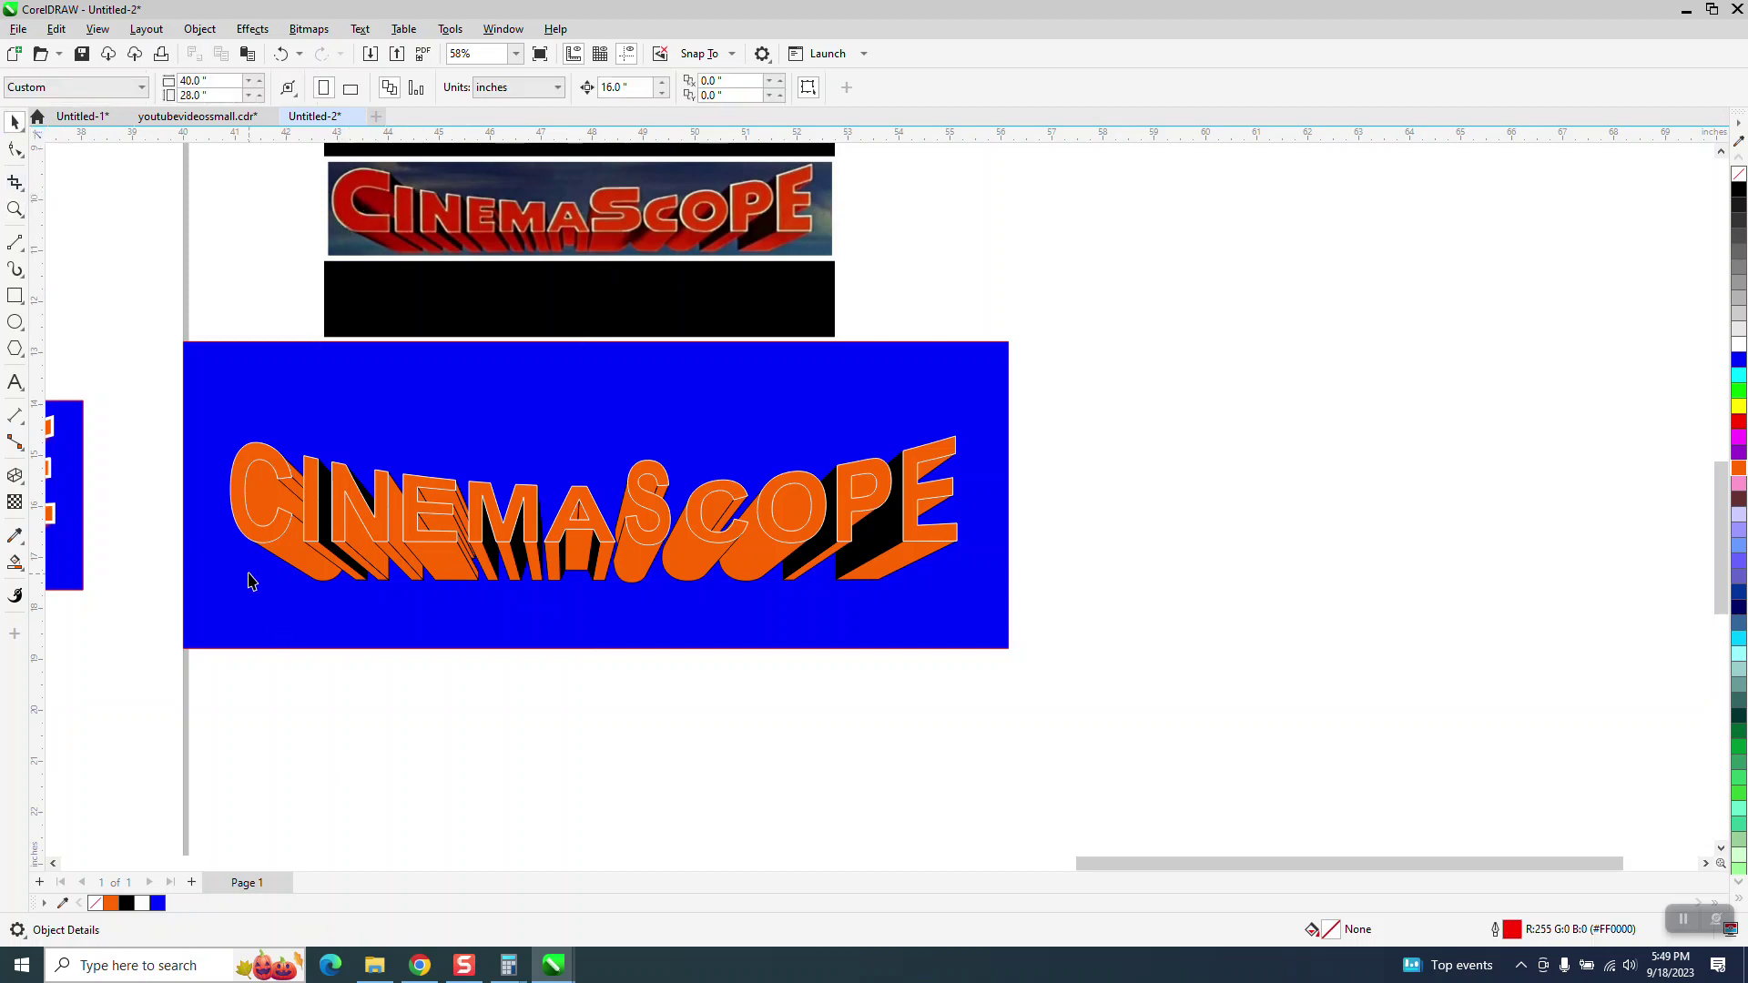
click(265, 505)
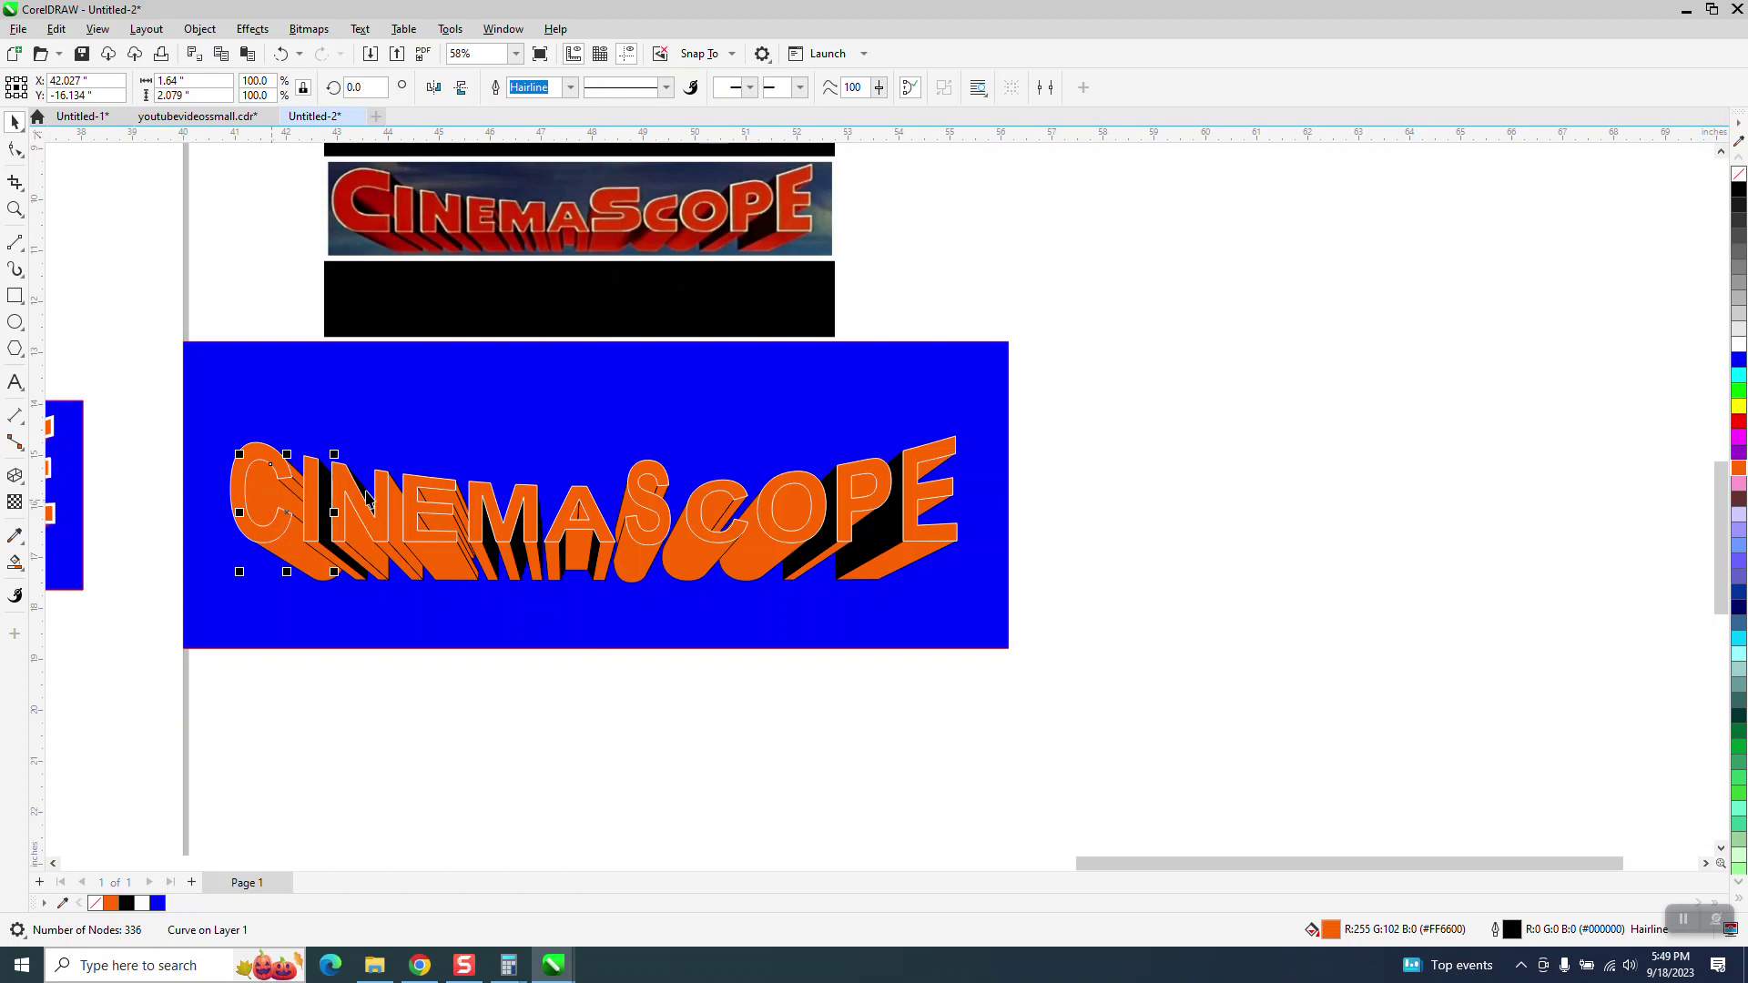
click(1043, 425)
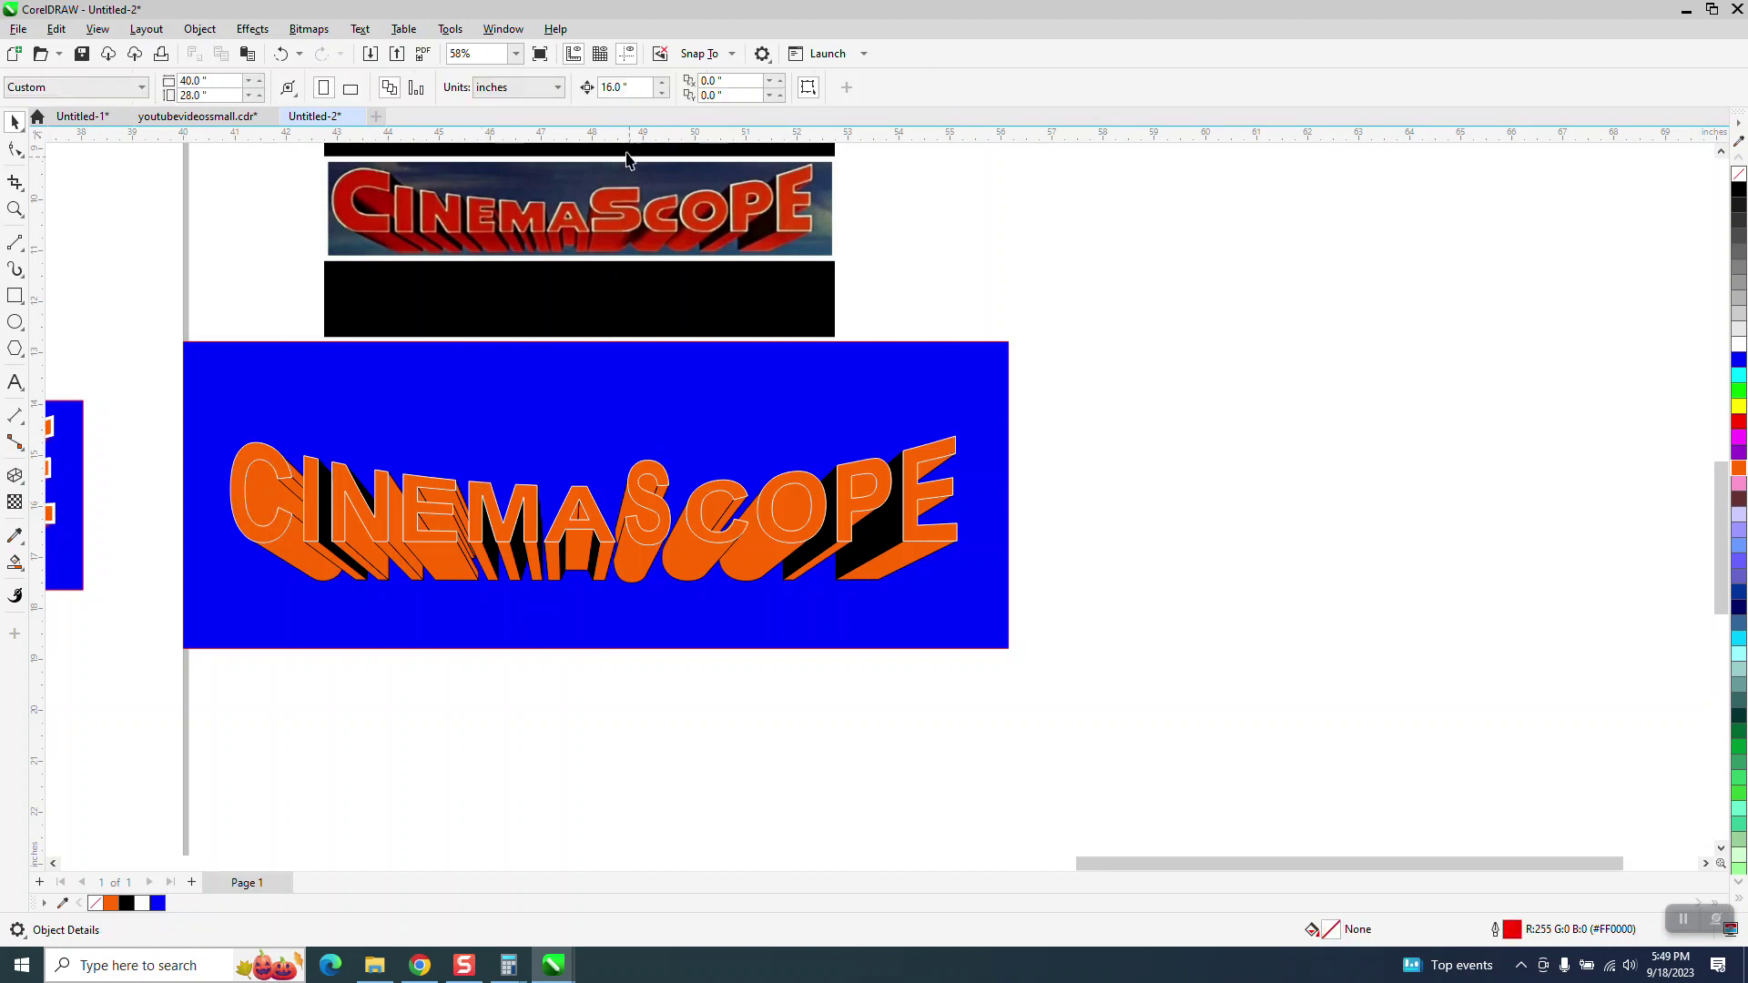
click(634, 87)
Nudge the C piece 6" down below the banner and give it No Fill.
click(269, 485)
key(Down)
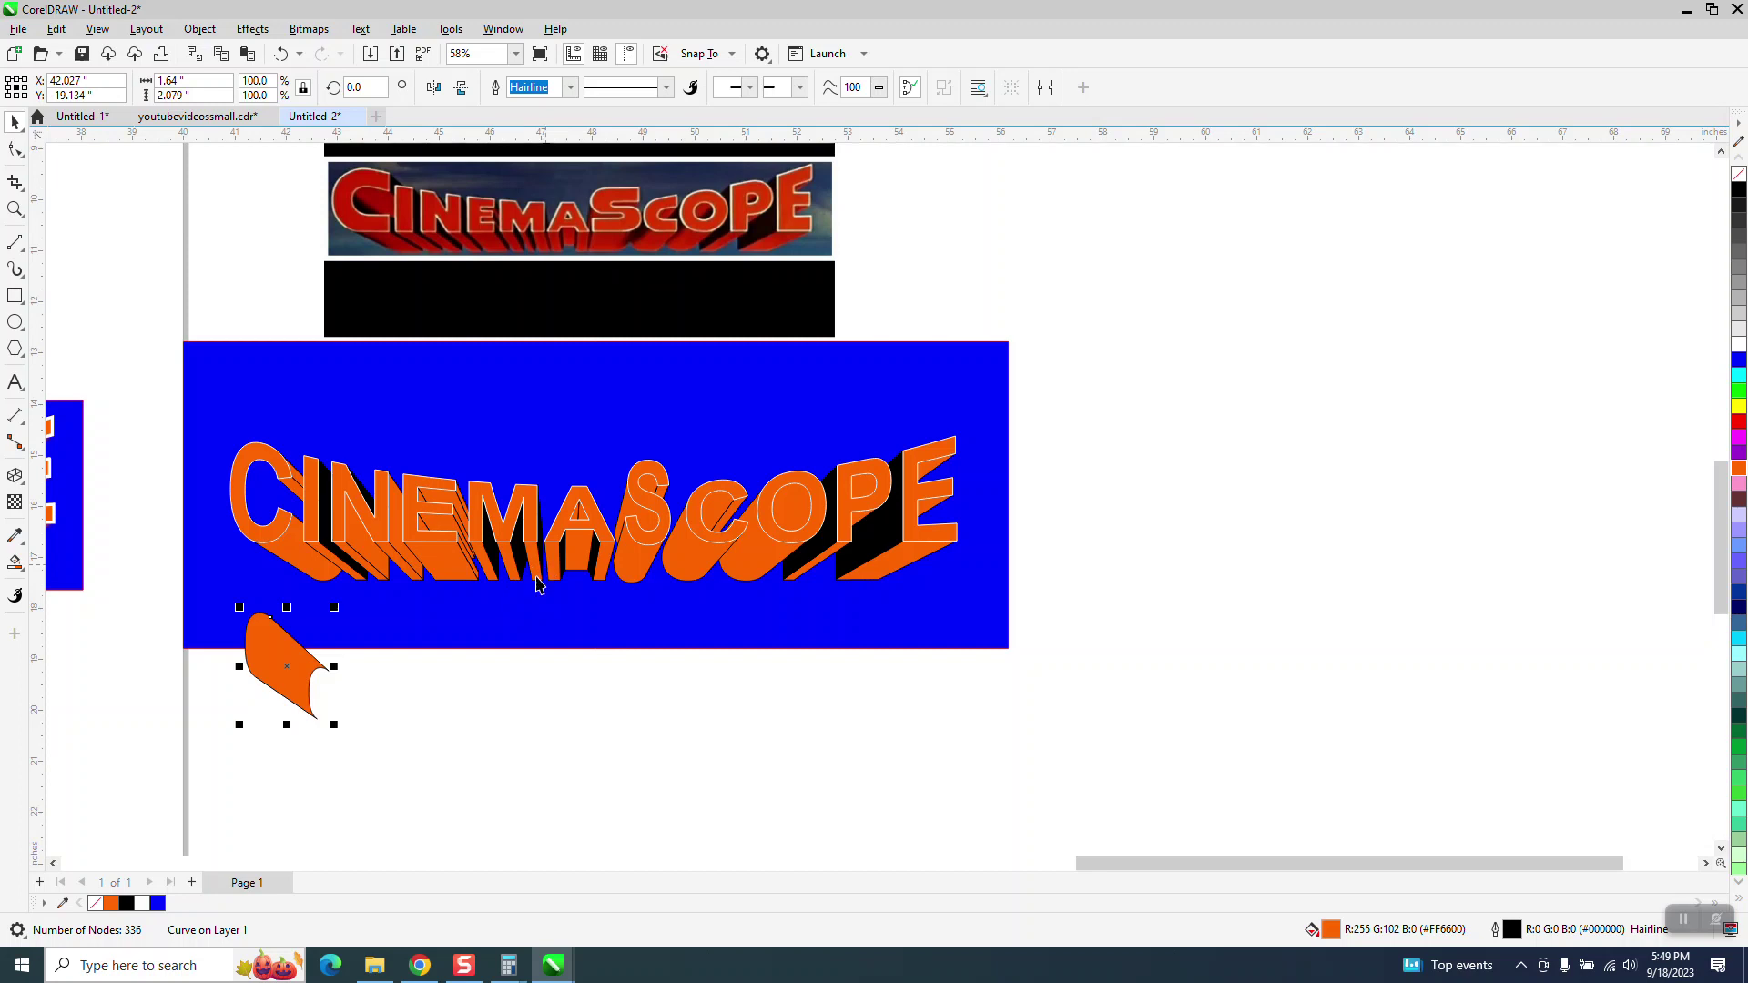
key(Down)
click(1740, 176)
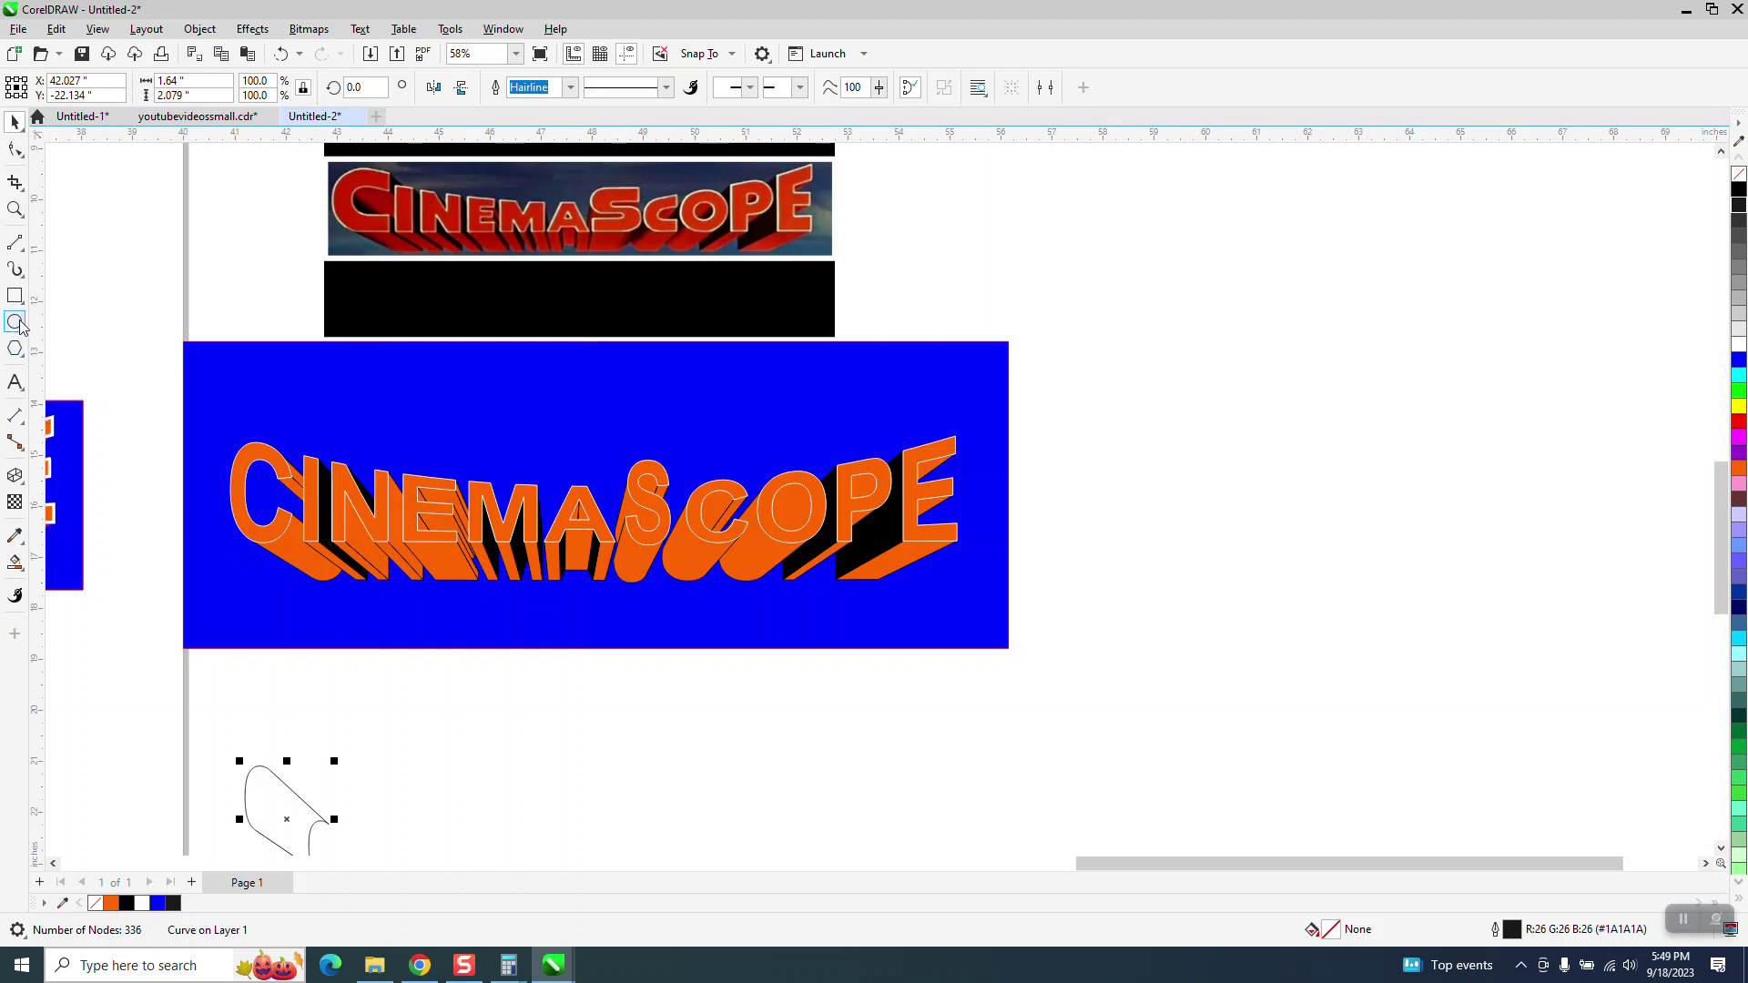
Cut the C outline with a two-point line, fill its regions black, then recolour the new shape orange.
click(22, 254)
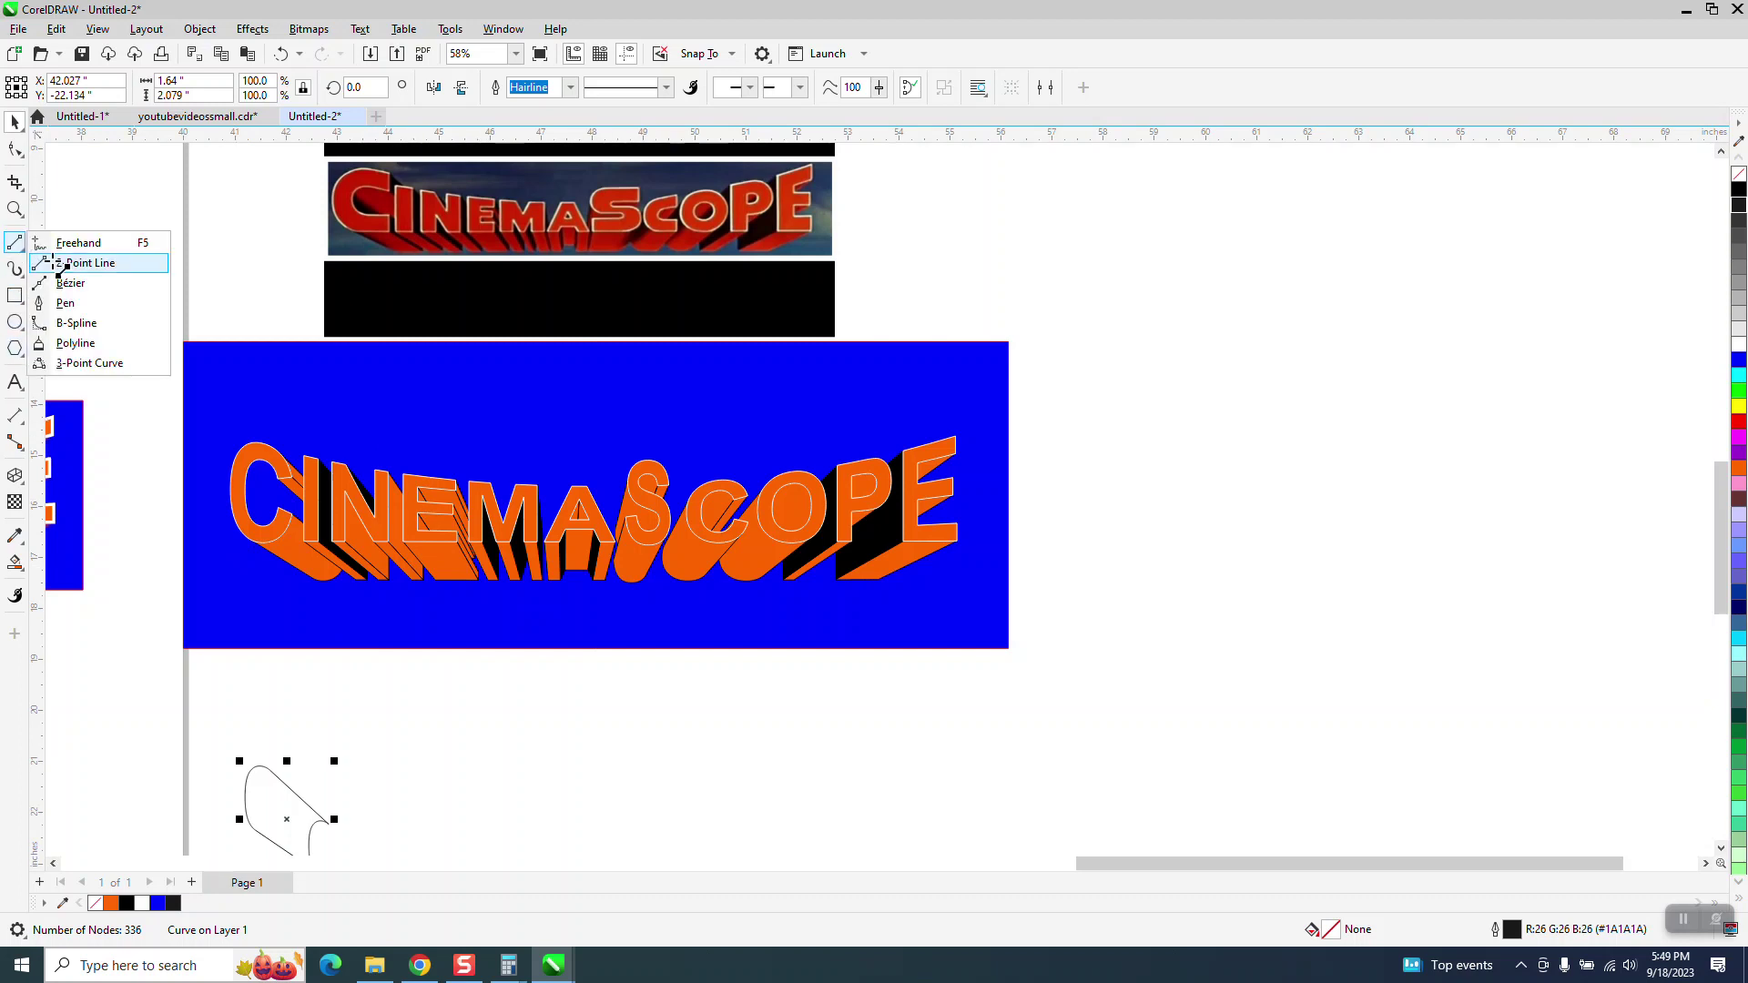
click(68, 259)
drag(290, 854, 244, 792)
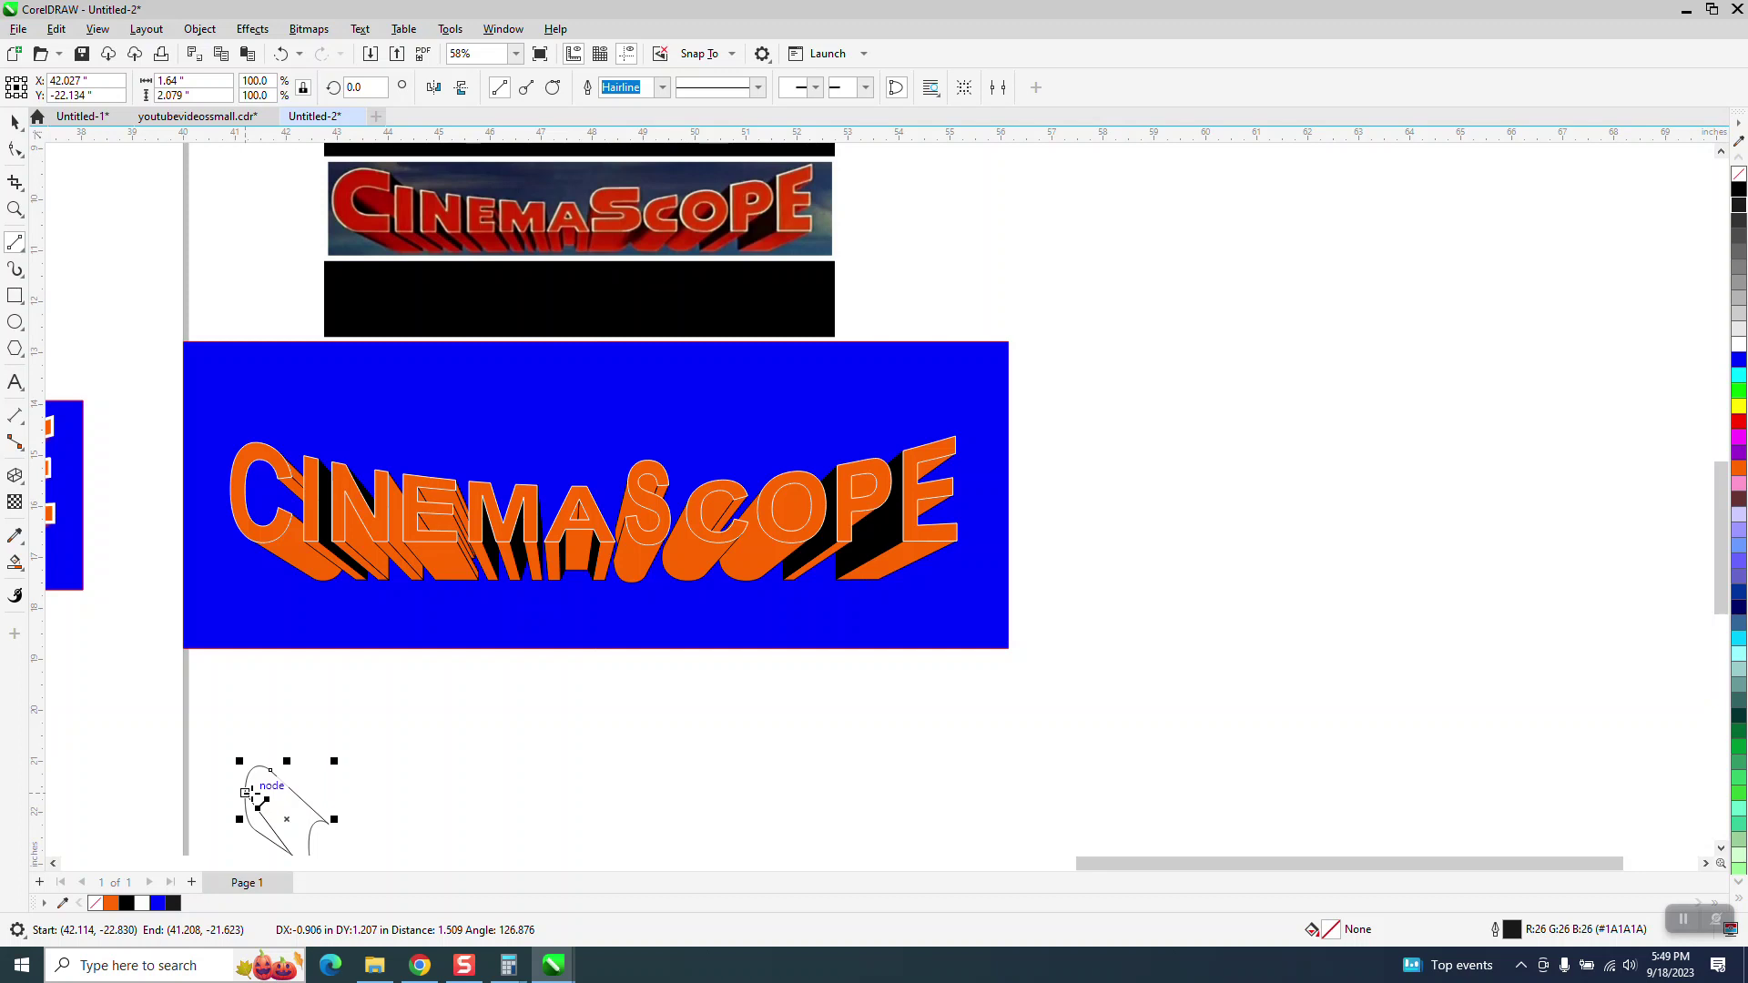
click(15, 563)
click(262, 826)
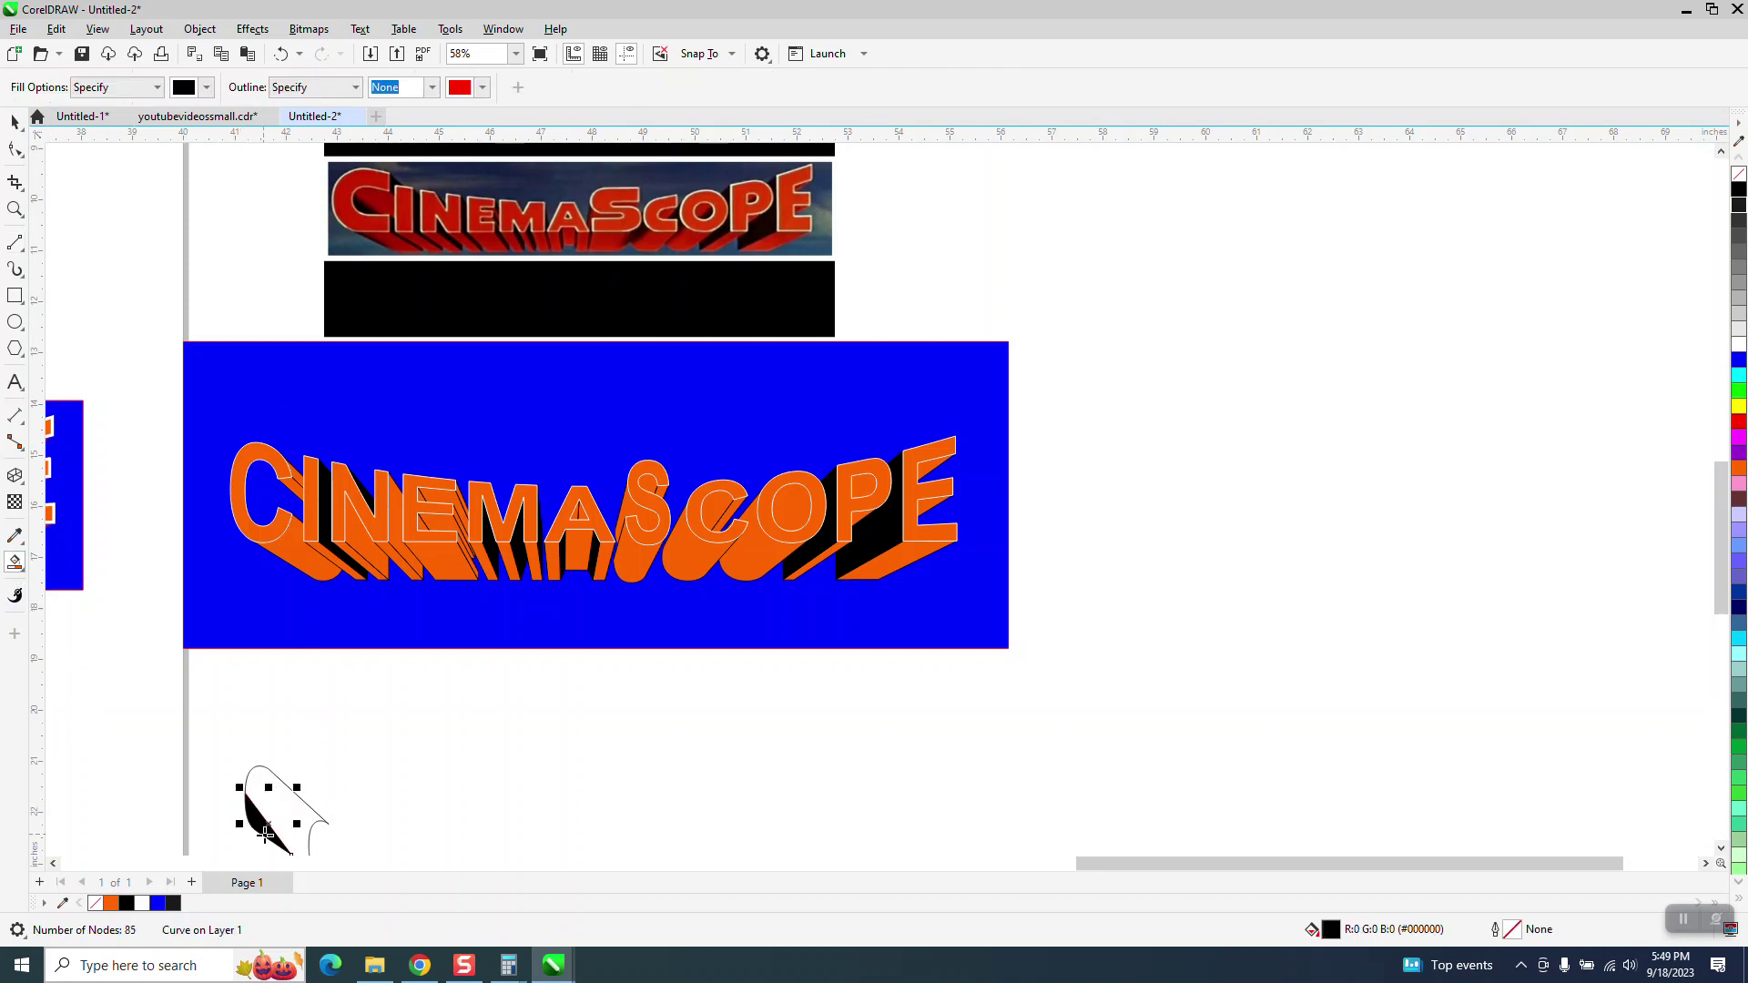
click(292, 821)
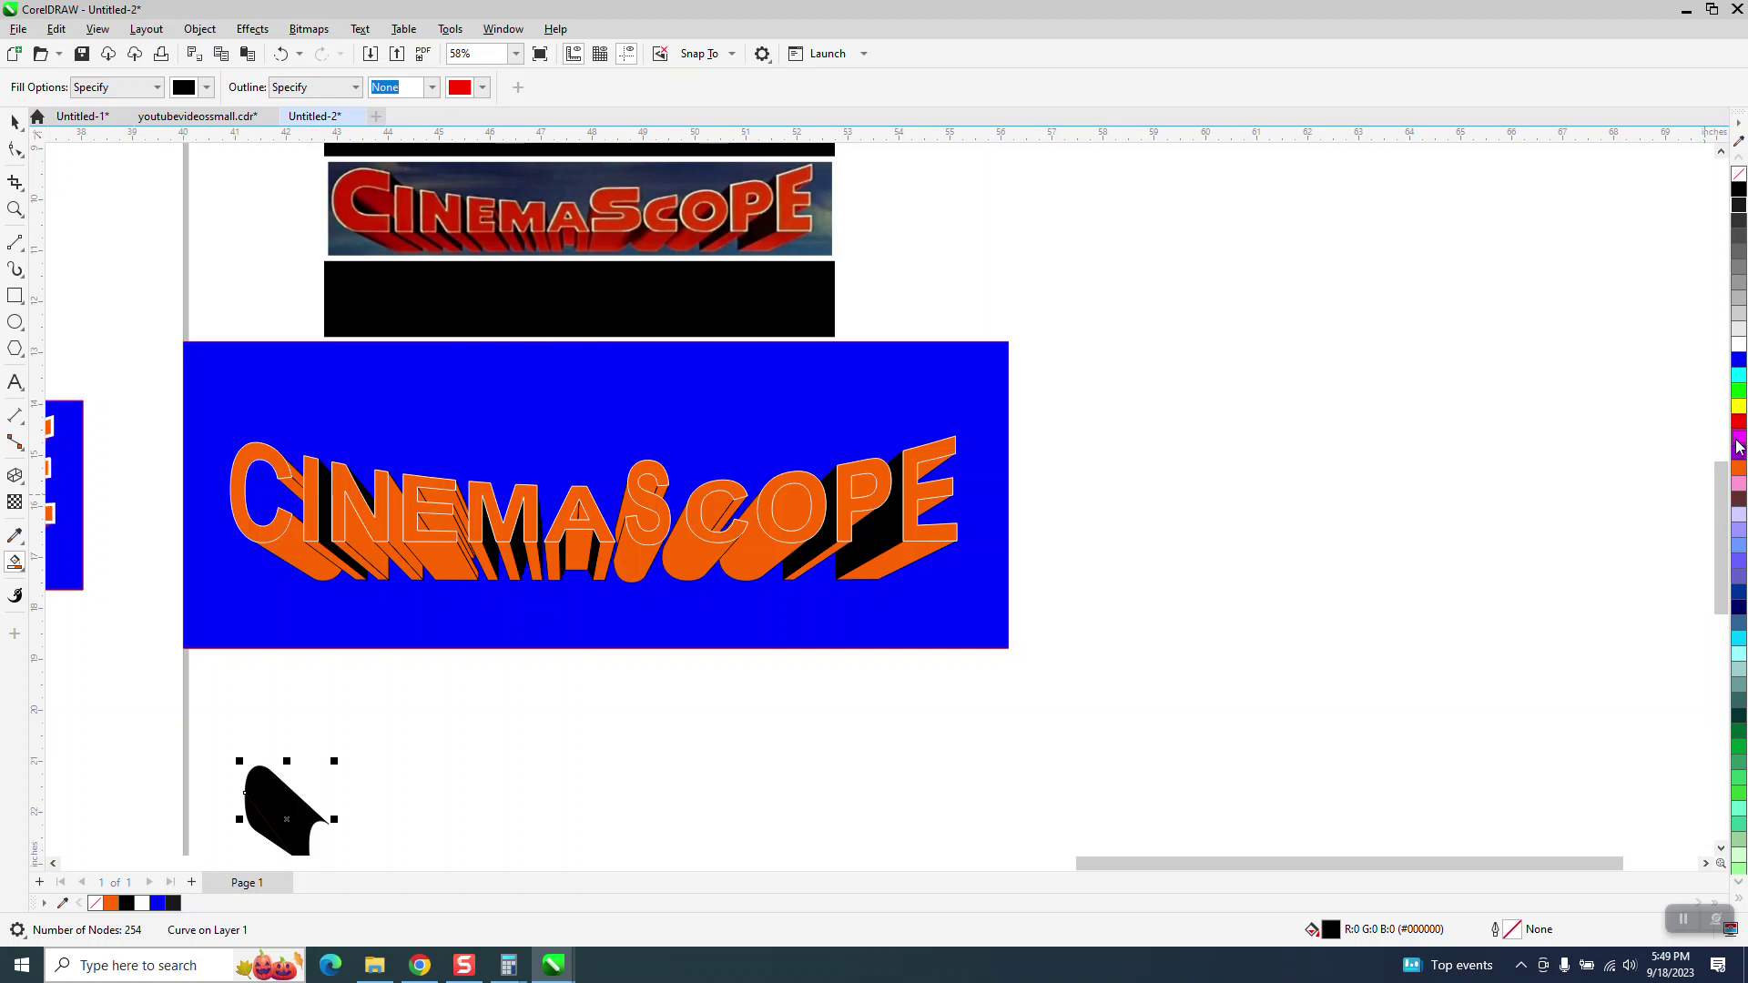
click(1737, 470)
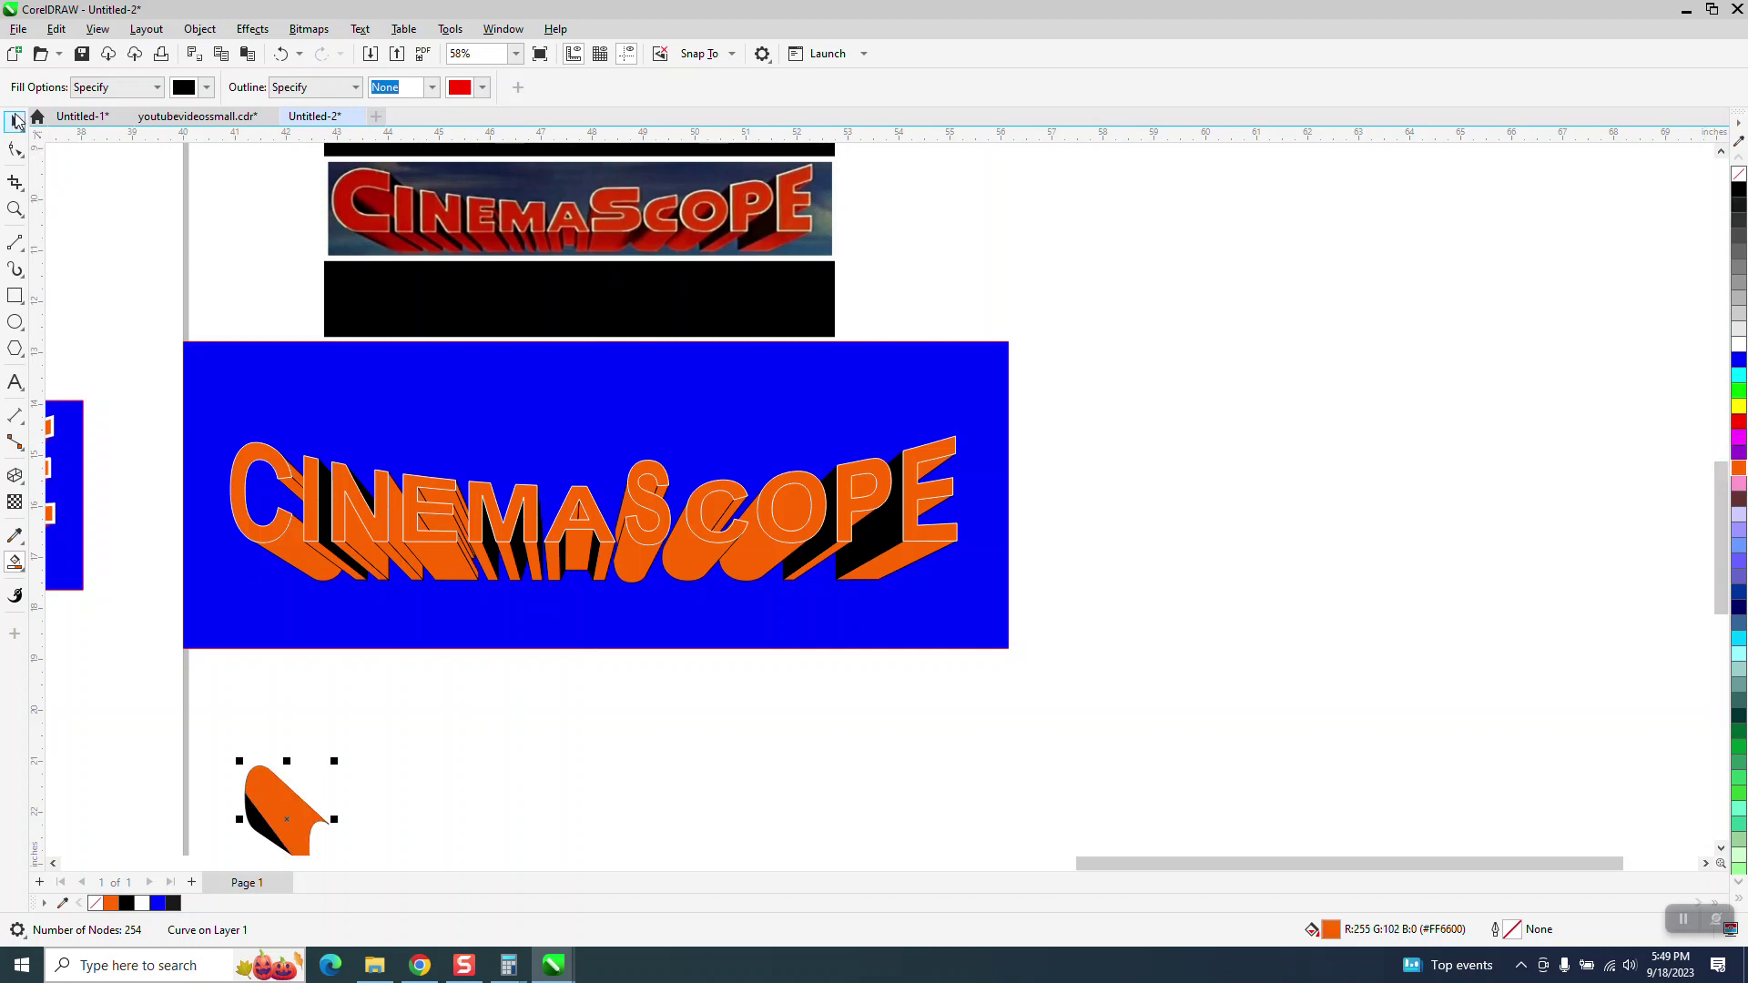
Nudge the orange piece and its black shadow piece up onto the letter C.
click(14, 122)
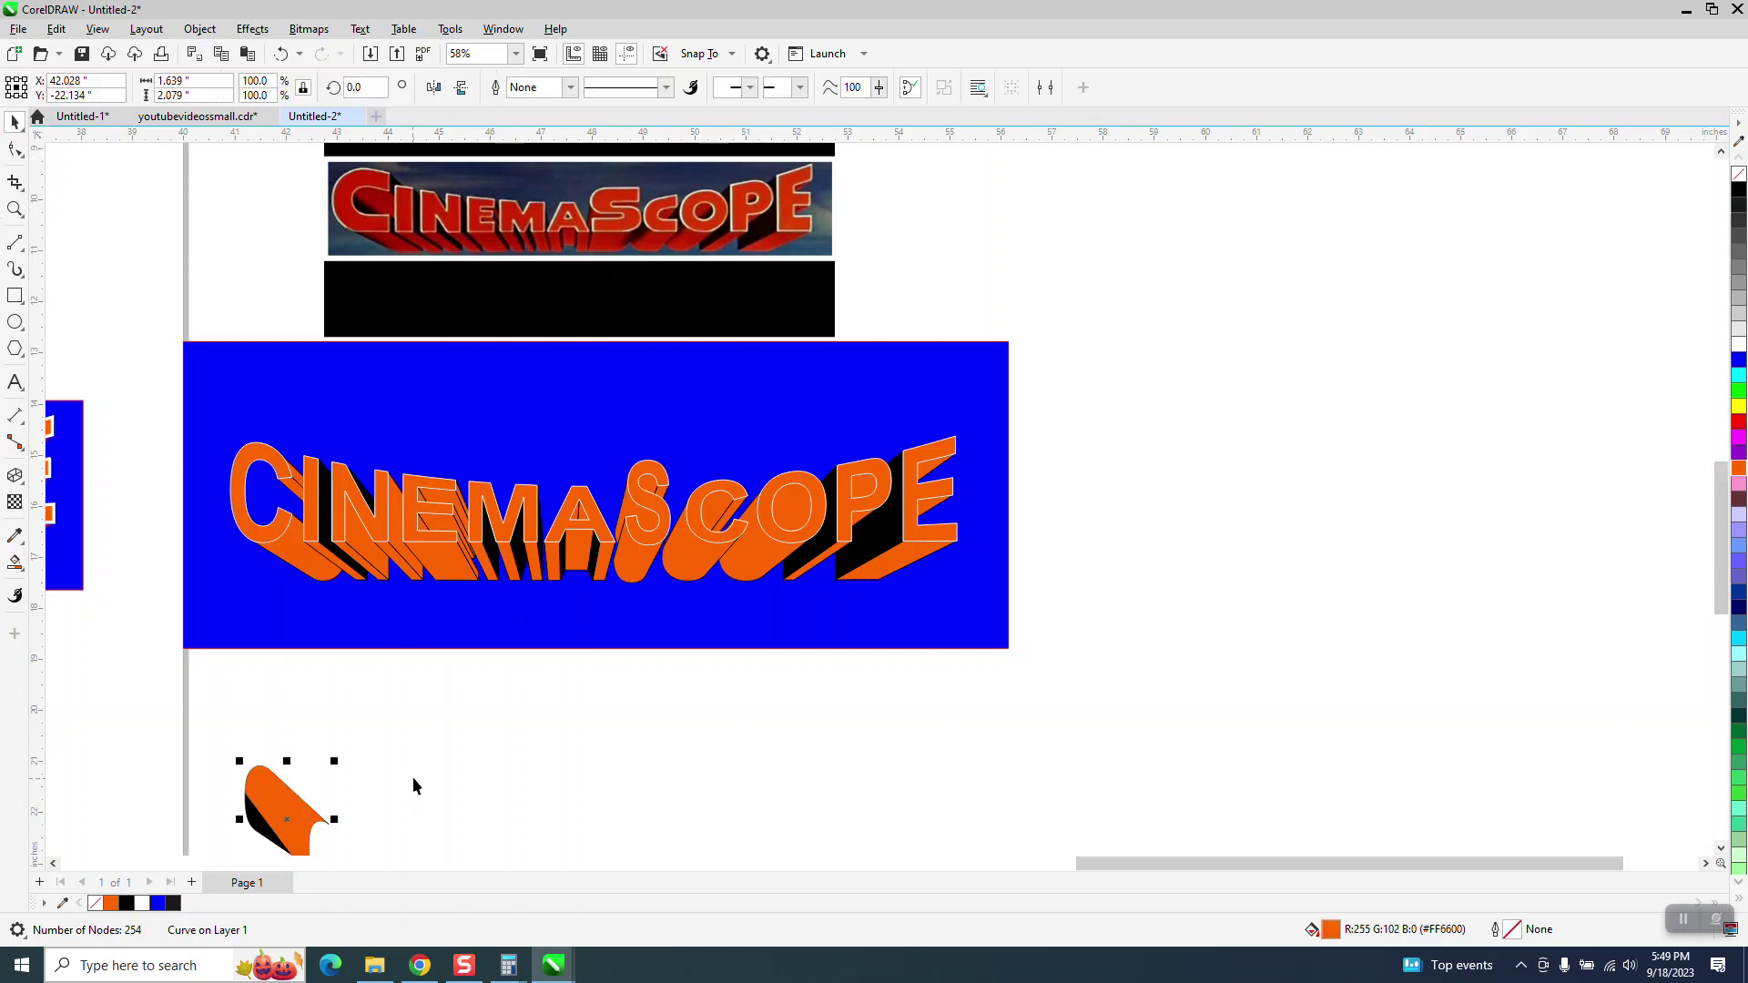
key(Down)
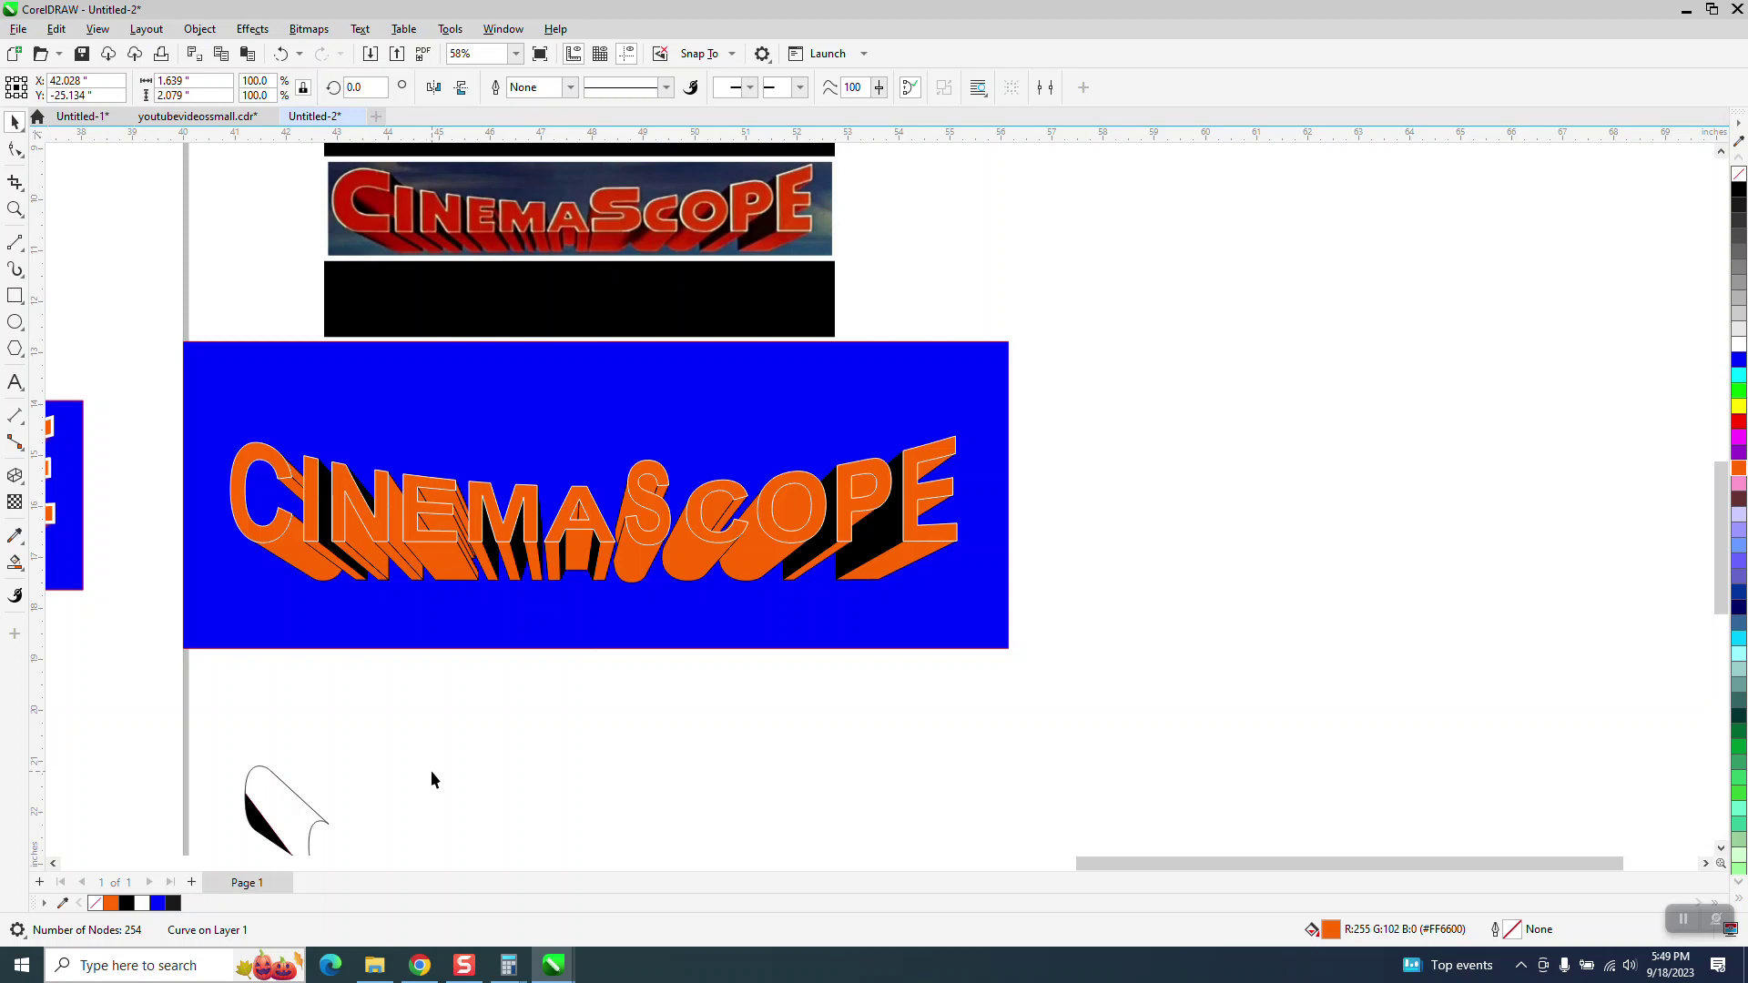
click(282, 55)
click(282, 55)
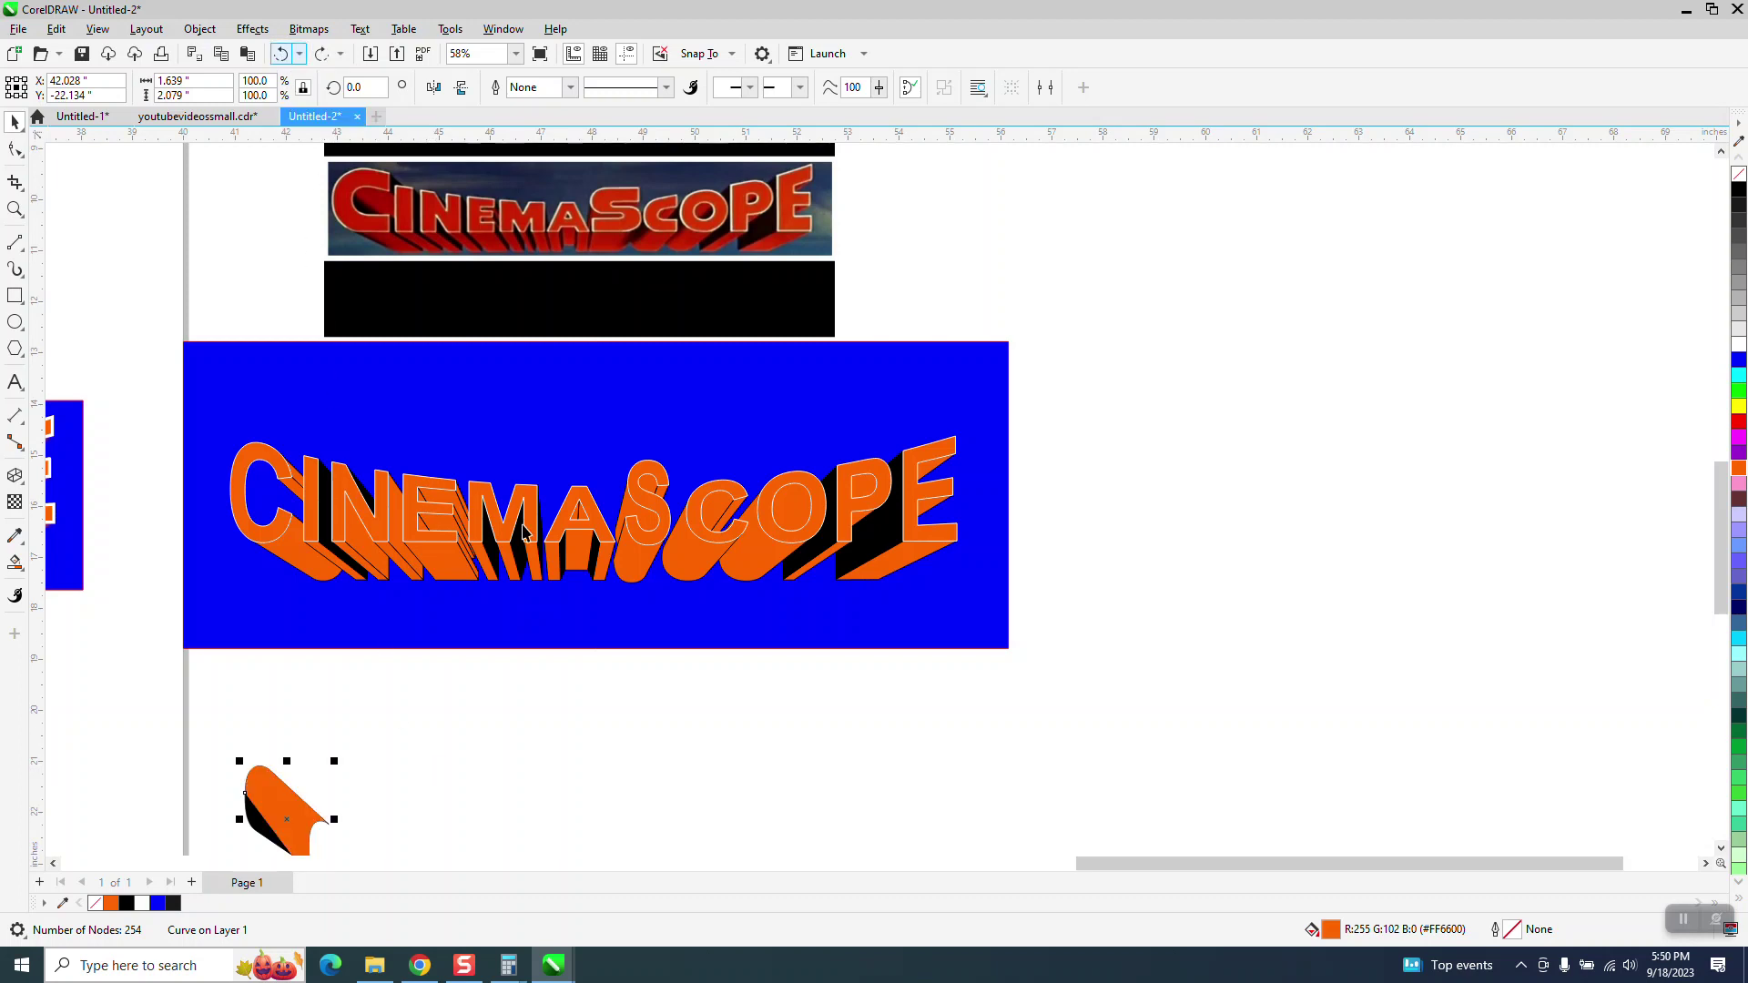
key(Up)
key(Up)
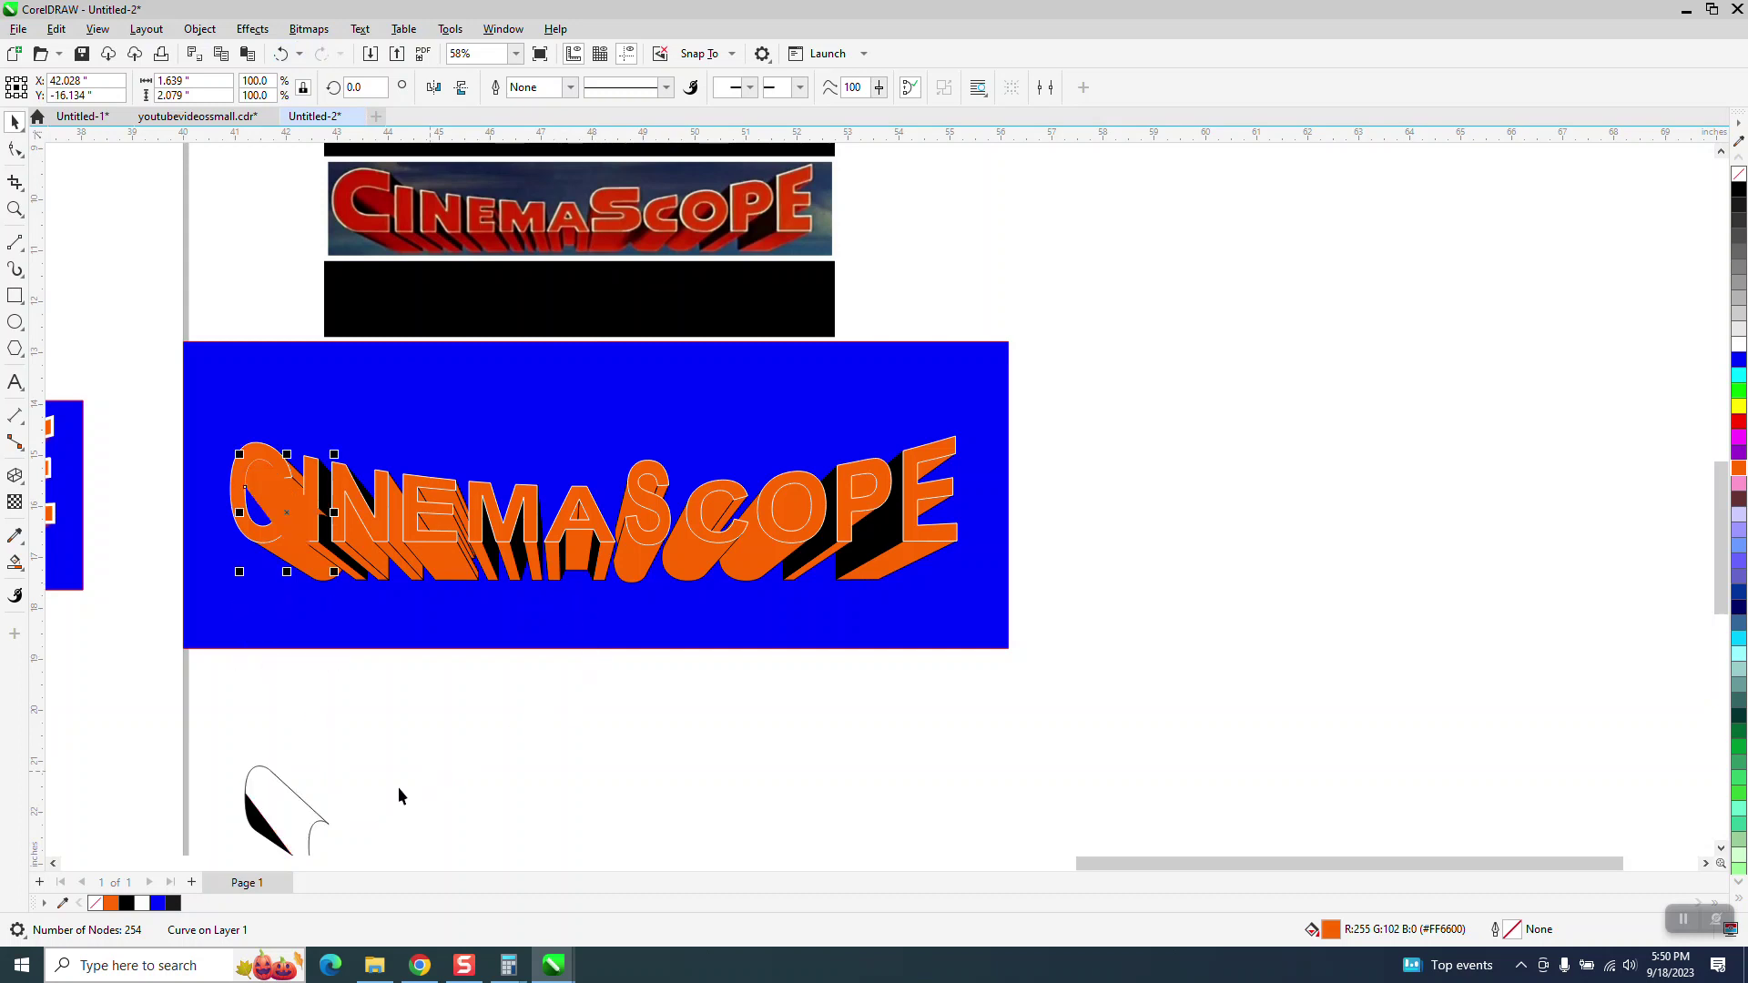
click(264, 835)
key(Up)
key(Up)
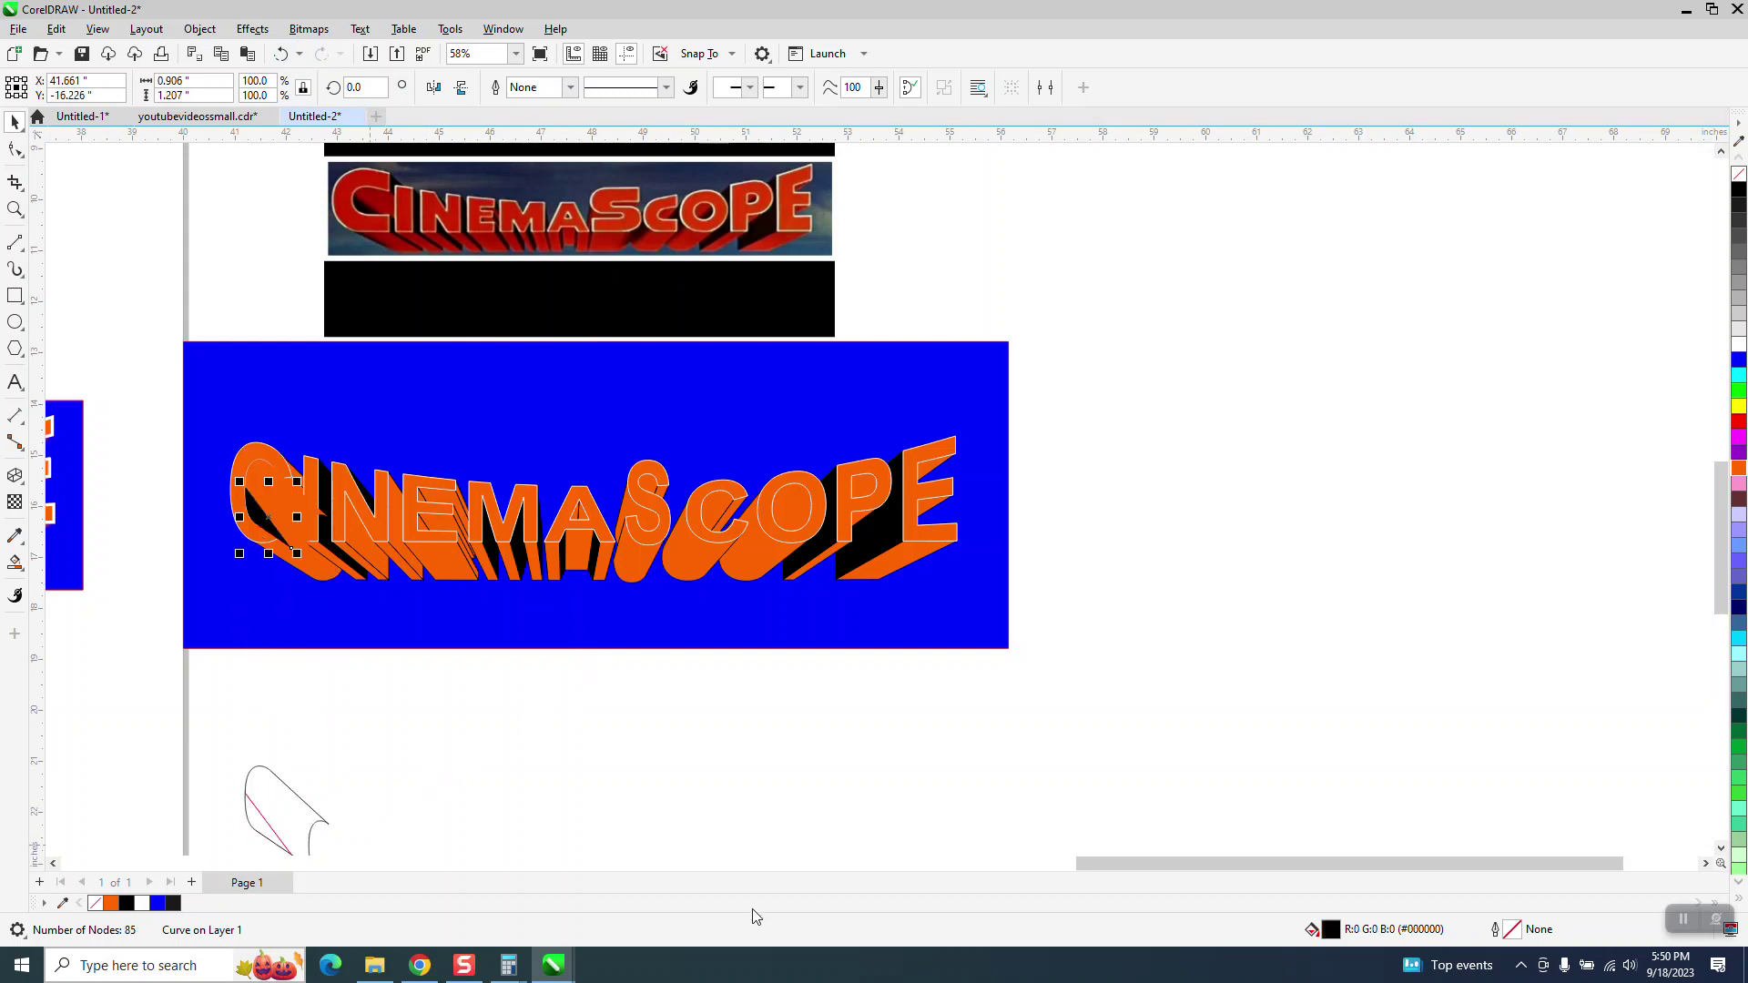
click(15, 208)
Bring the outlined CinemaScope lettering group To Front of Page, then zoom back out.
drag(146, 395, 741, 706)
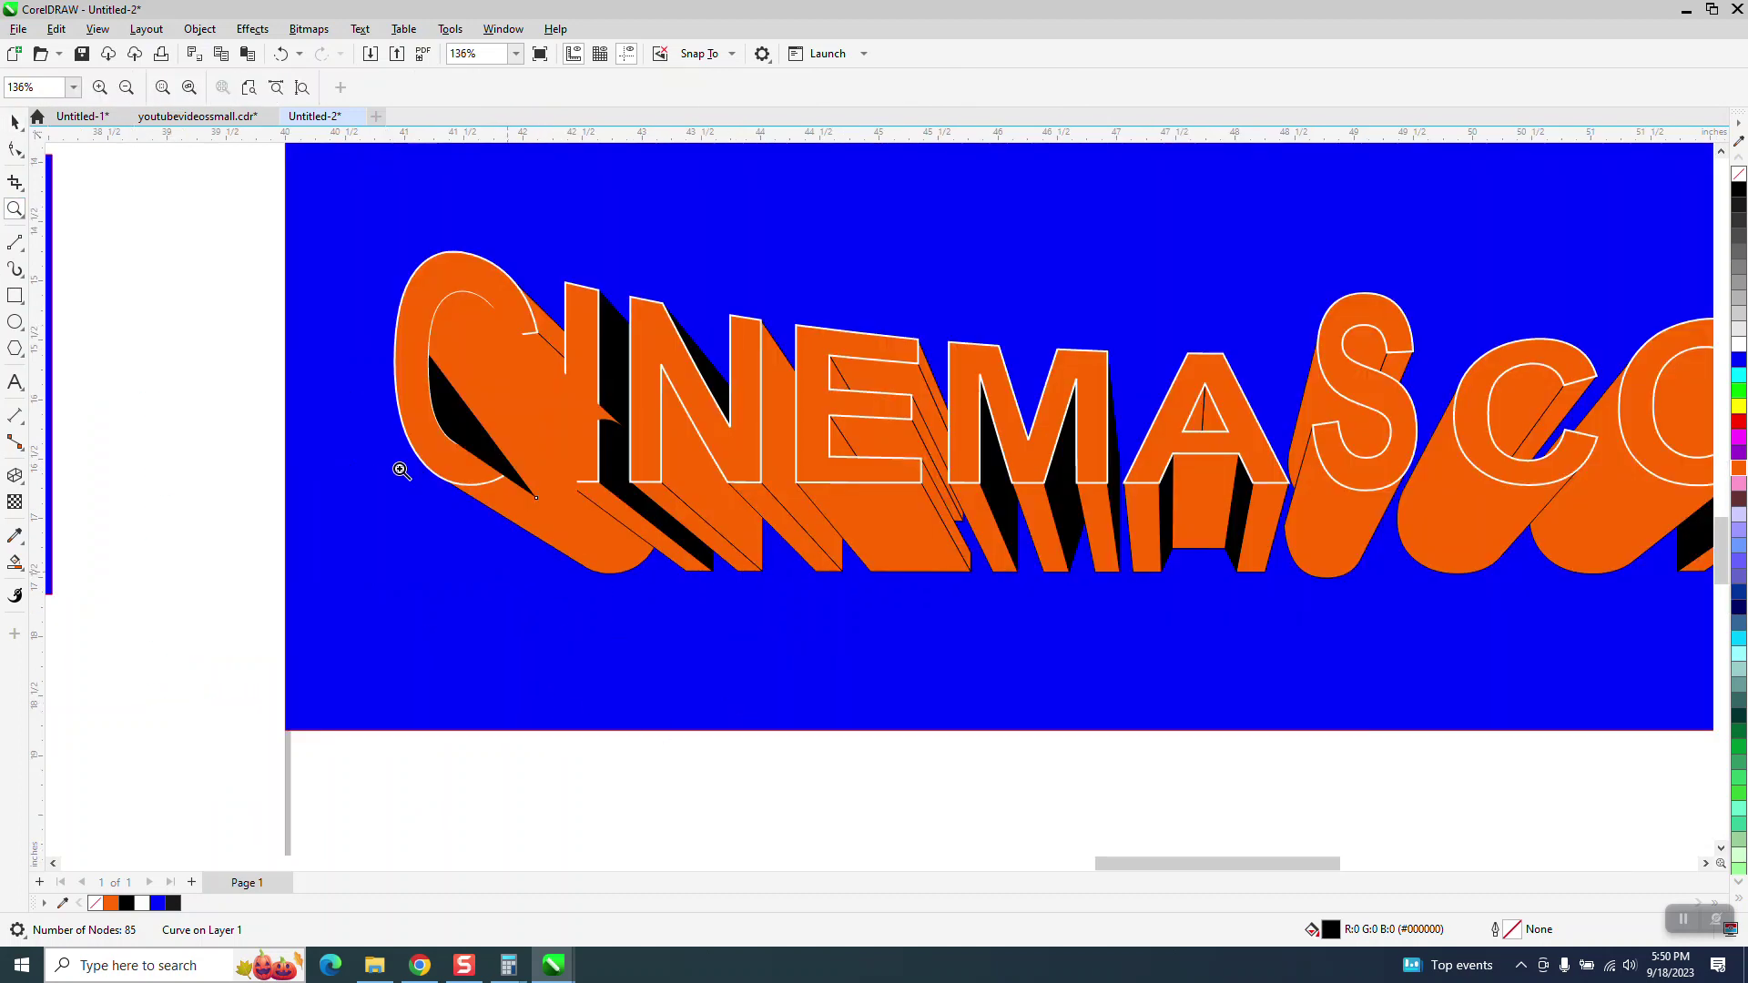
click(14, 124)
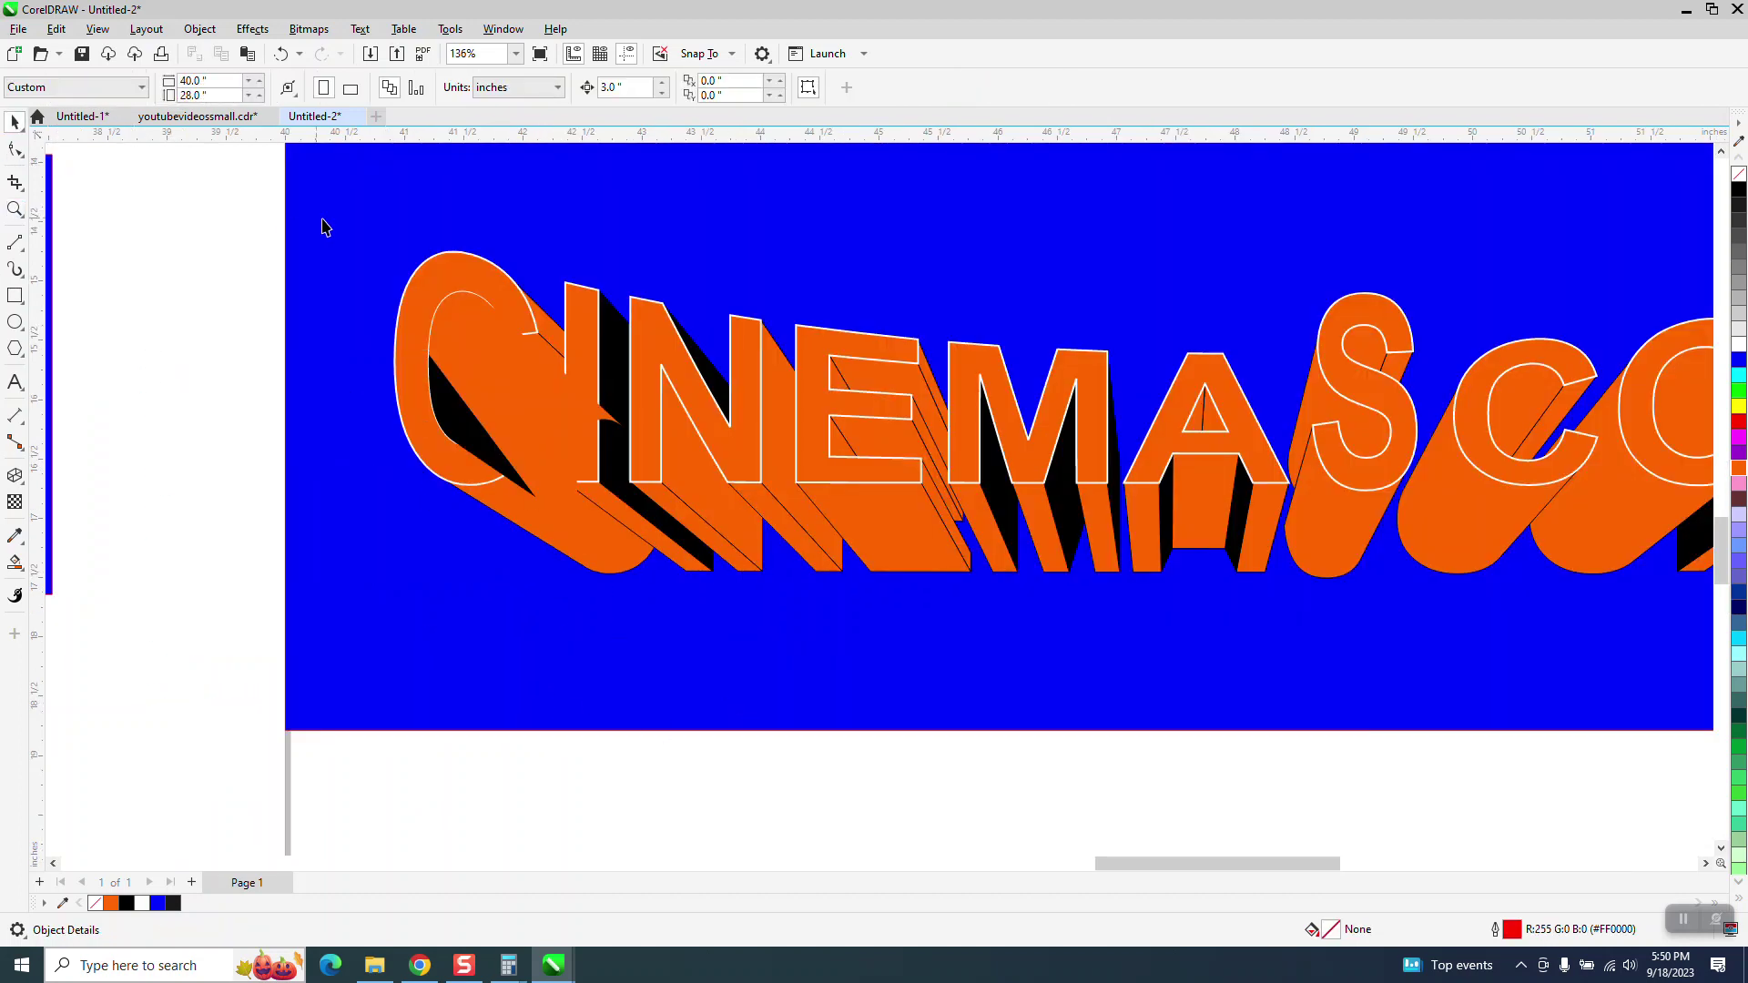
click(453, 270)
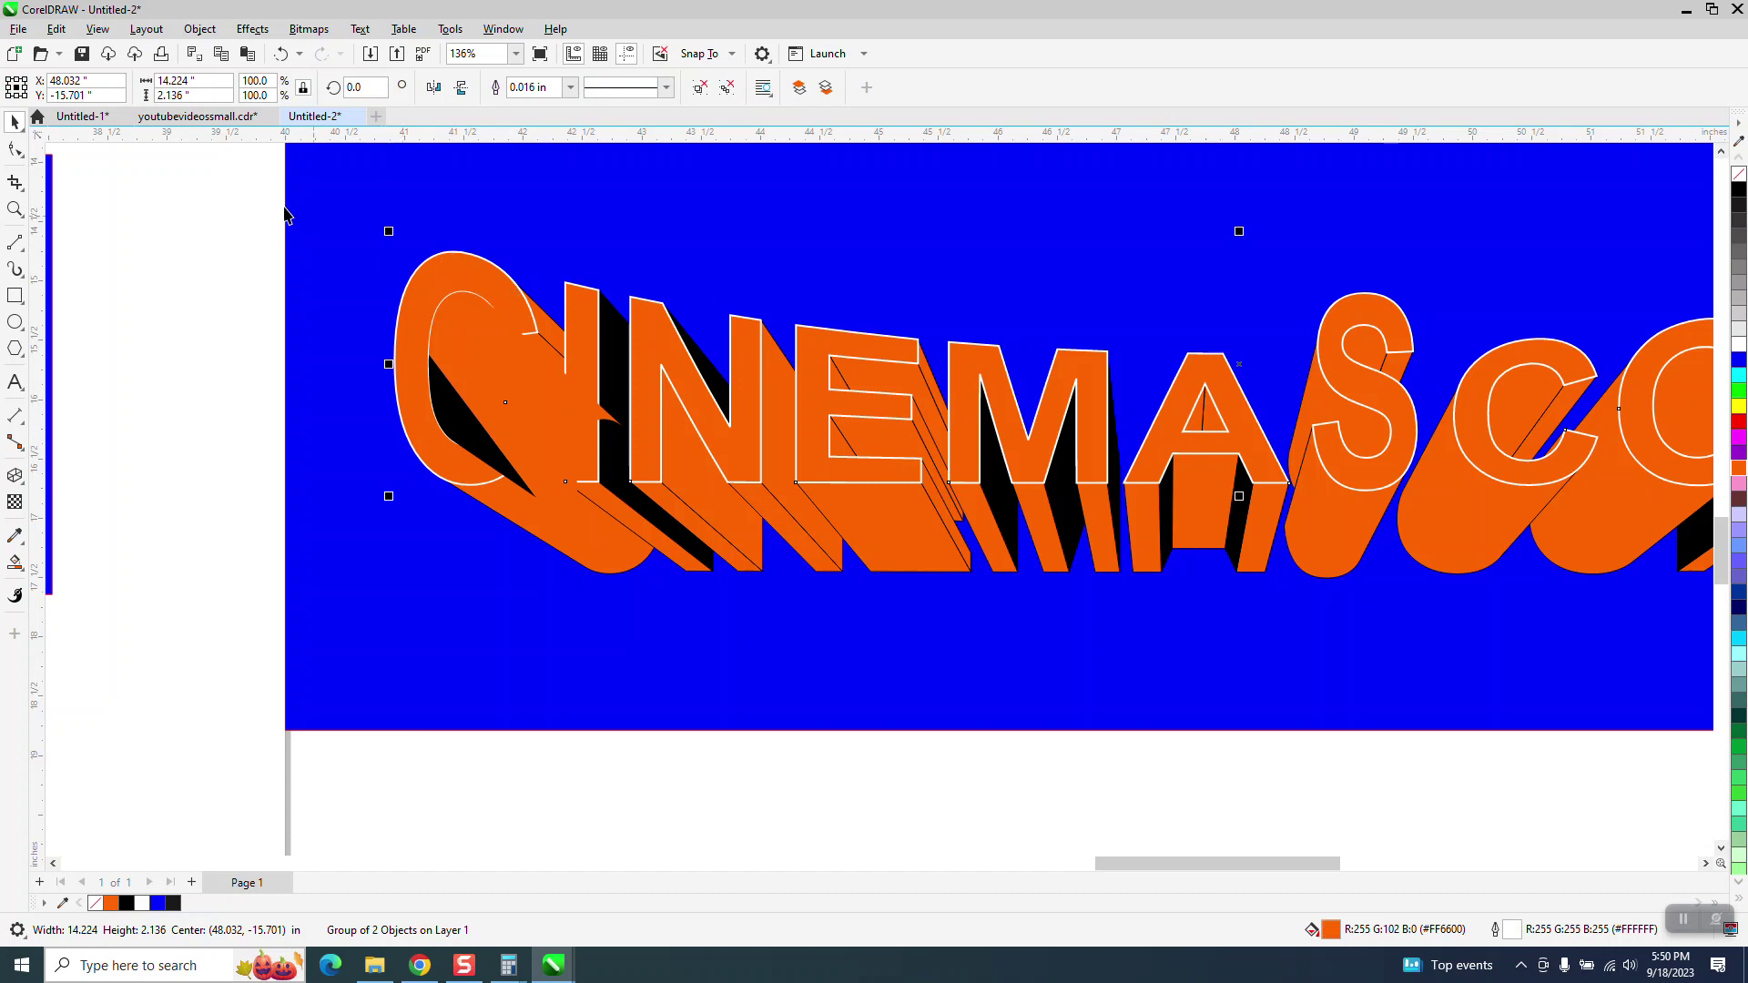
click(202, 32)
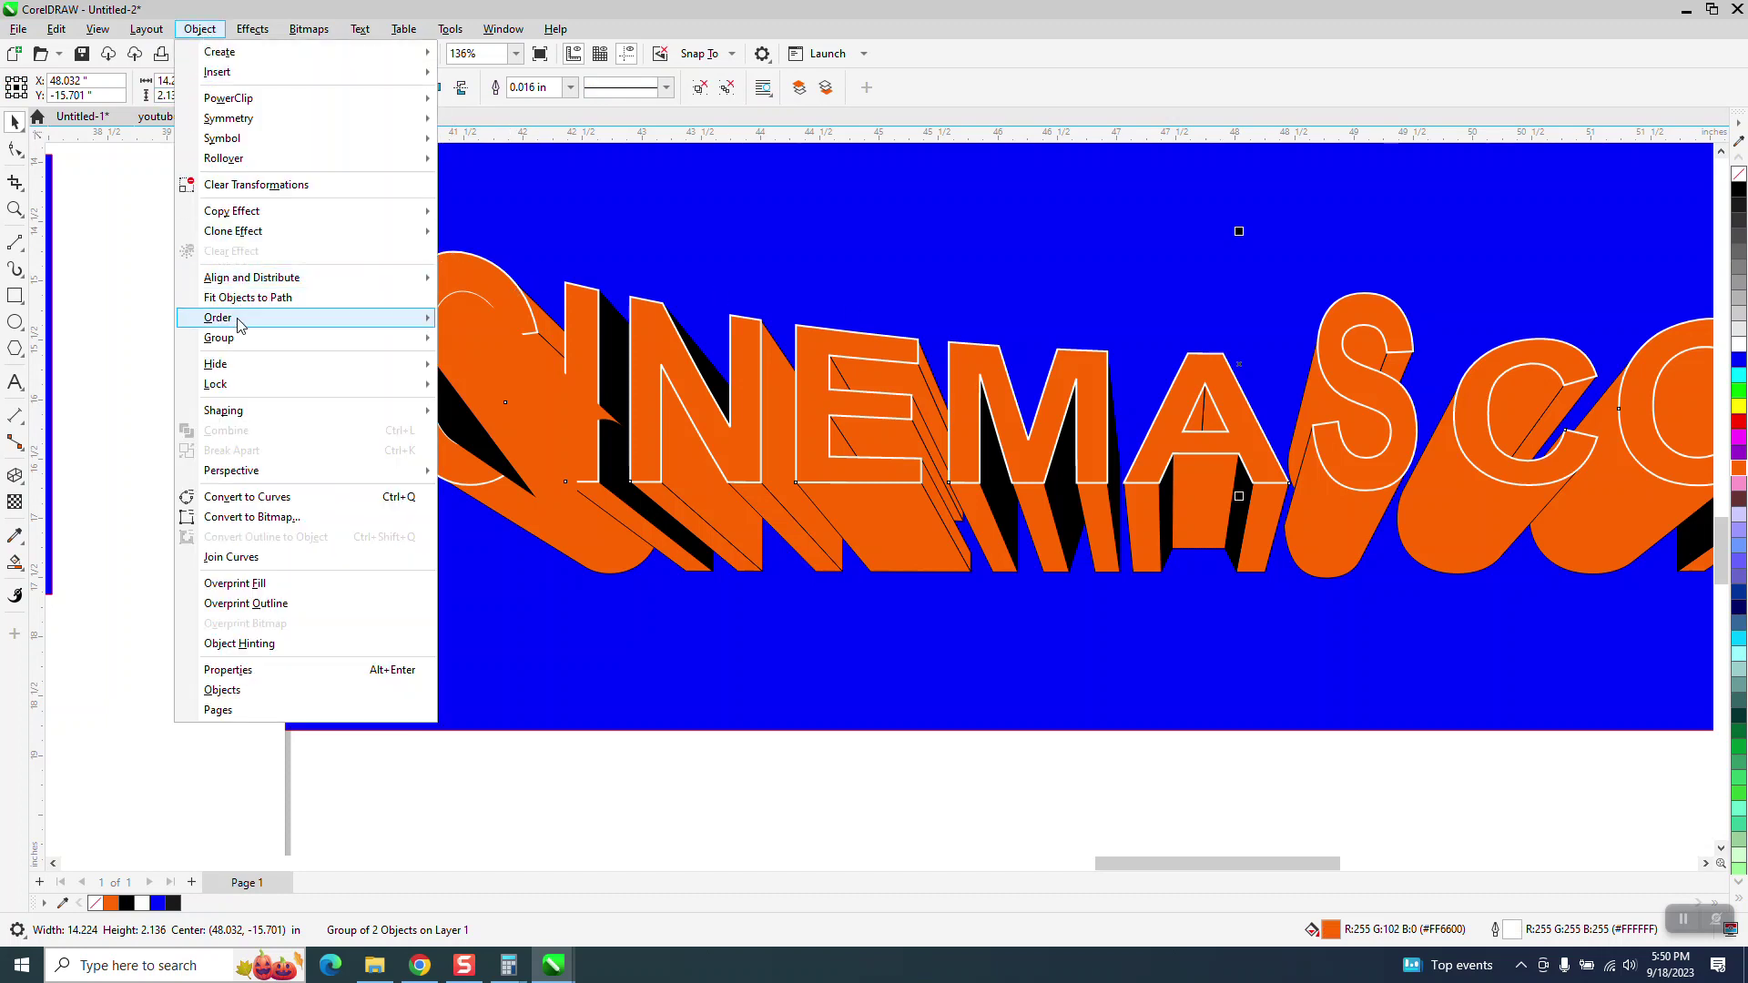
mouse_move(273, 318)
click(536, 326)
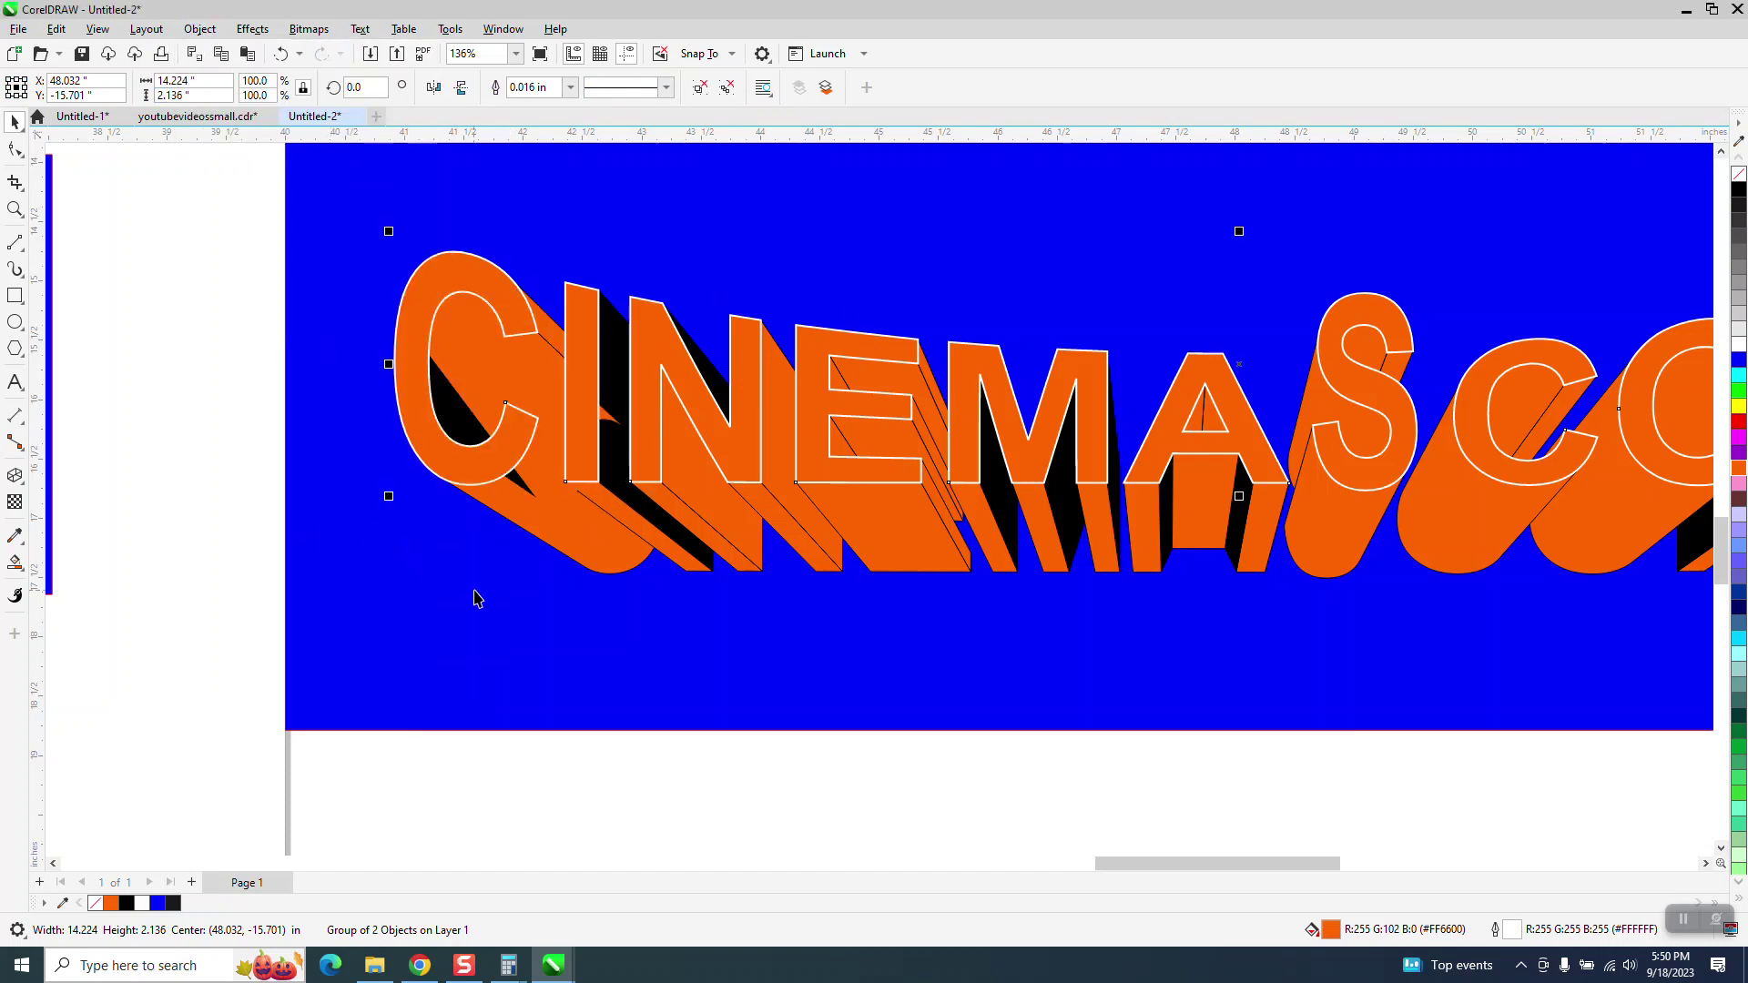
scroll(353, 566, down, 2)
scroll(501, 593, down, 3)
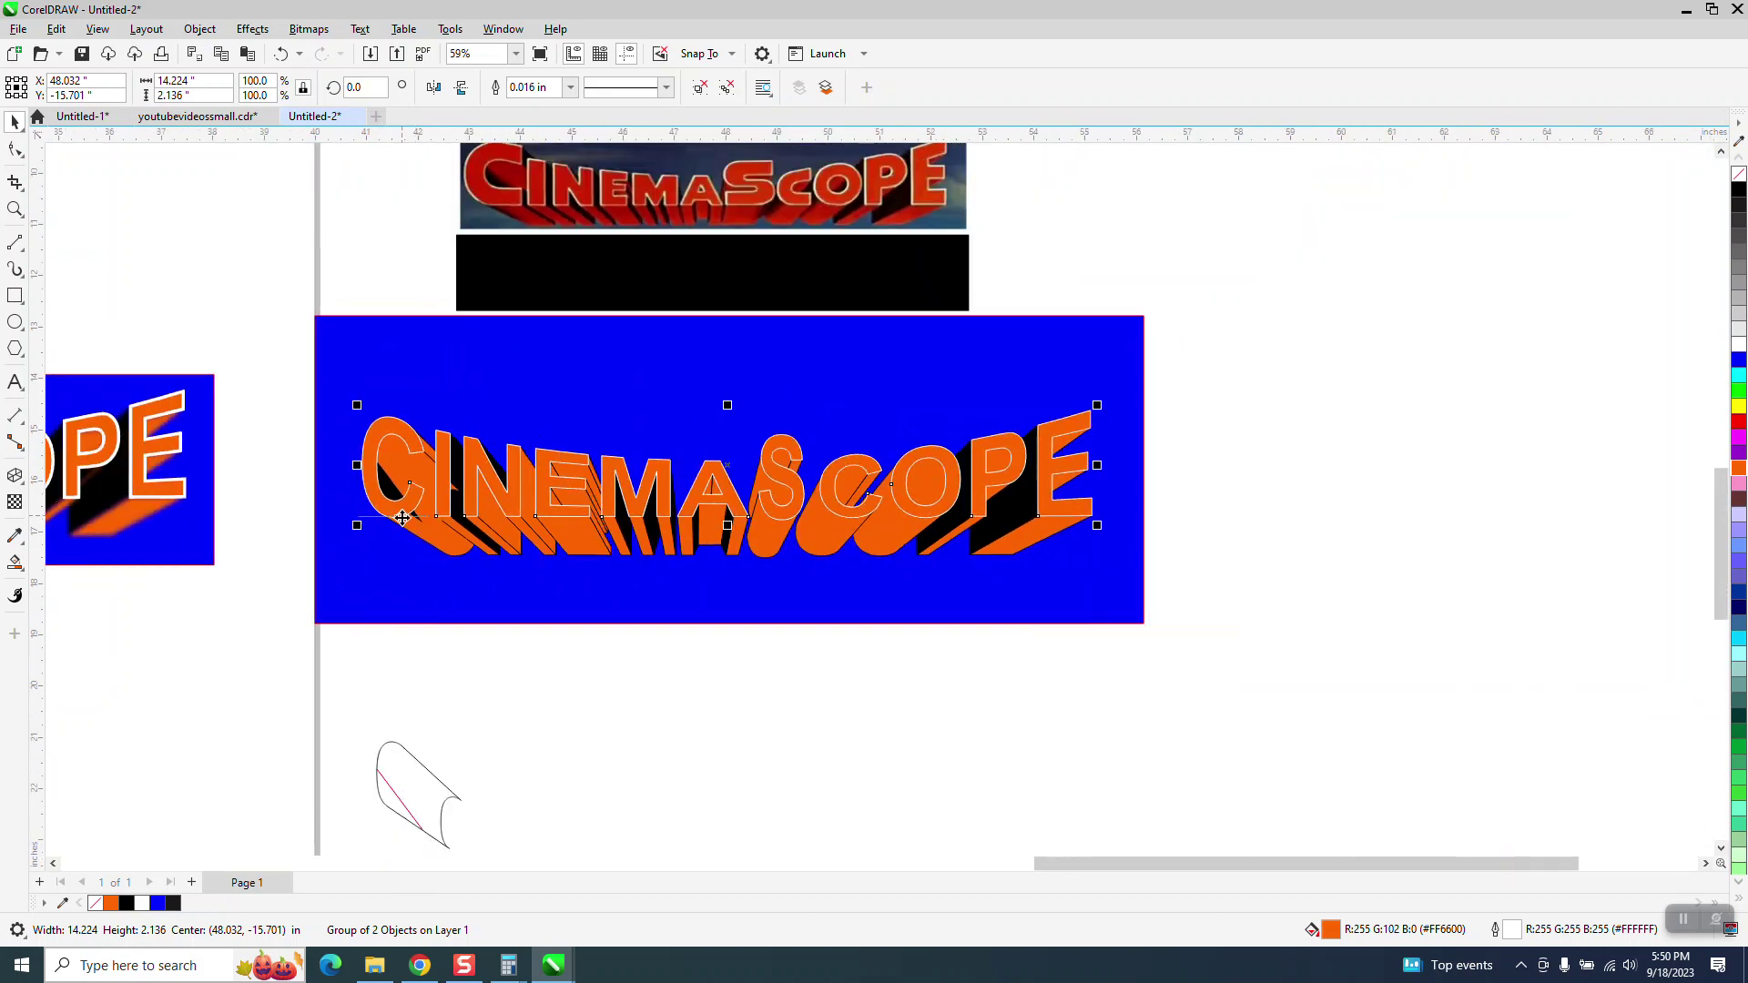
scroll(501, 593, down, 1)
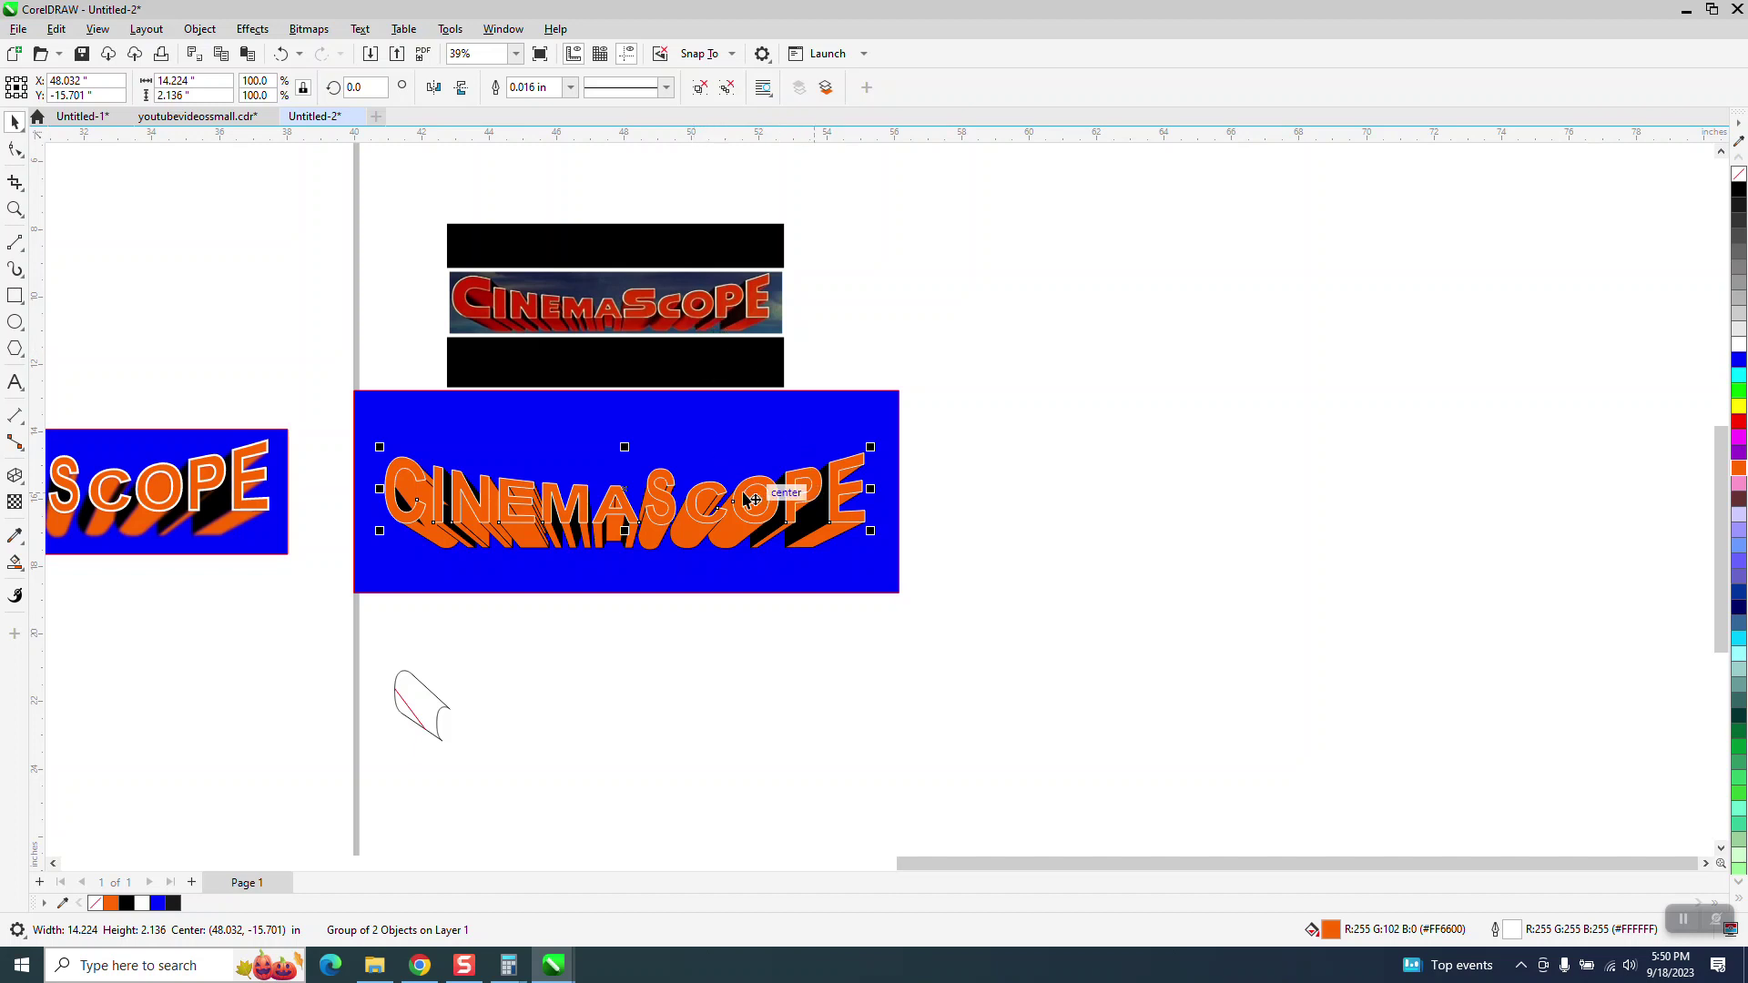
Drag the two orange shadow pieces around the O below the blue panel and set both to No Fill.
click(15, 210)
click(778, 478)
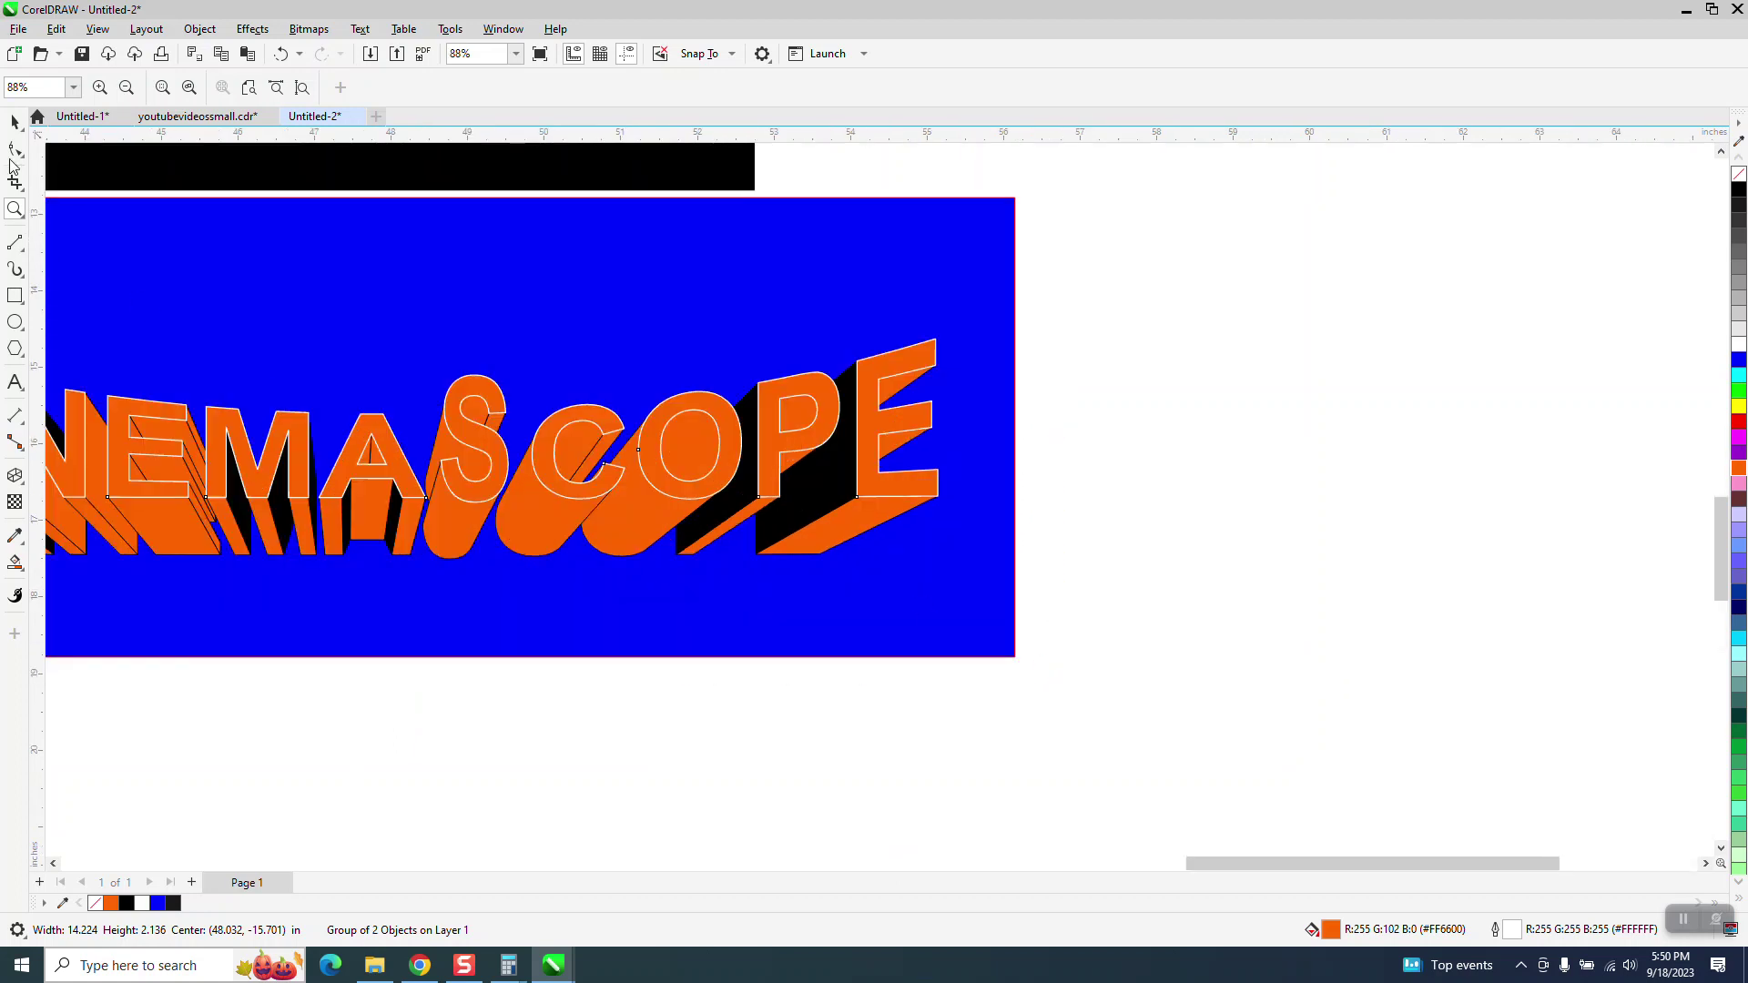
click(15, 121)
ctrl+click(627, 546)
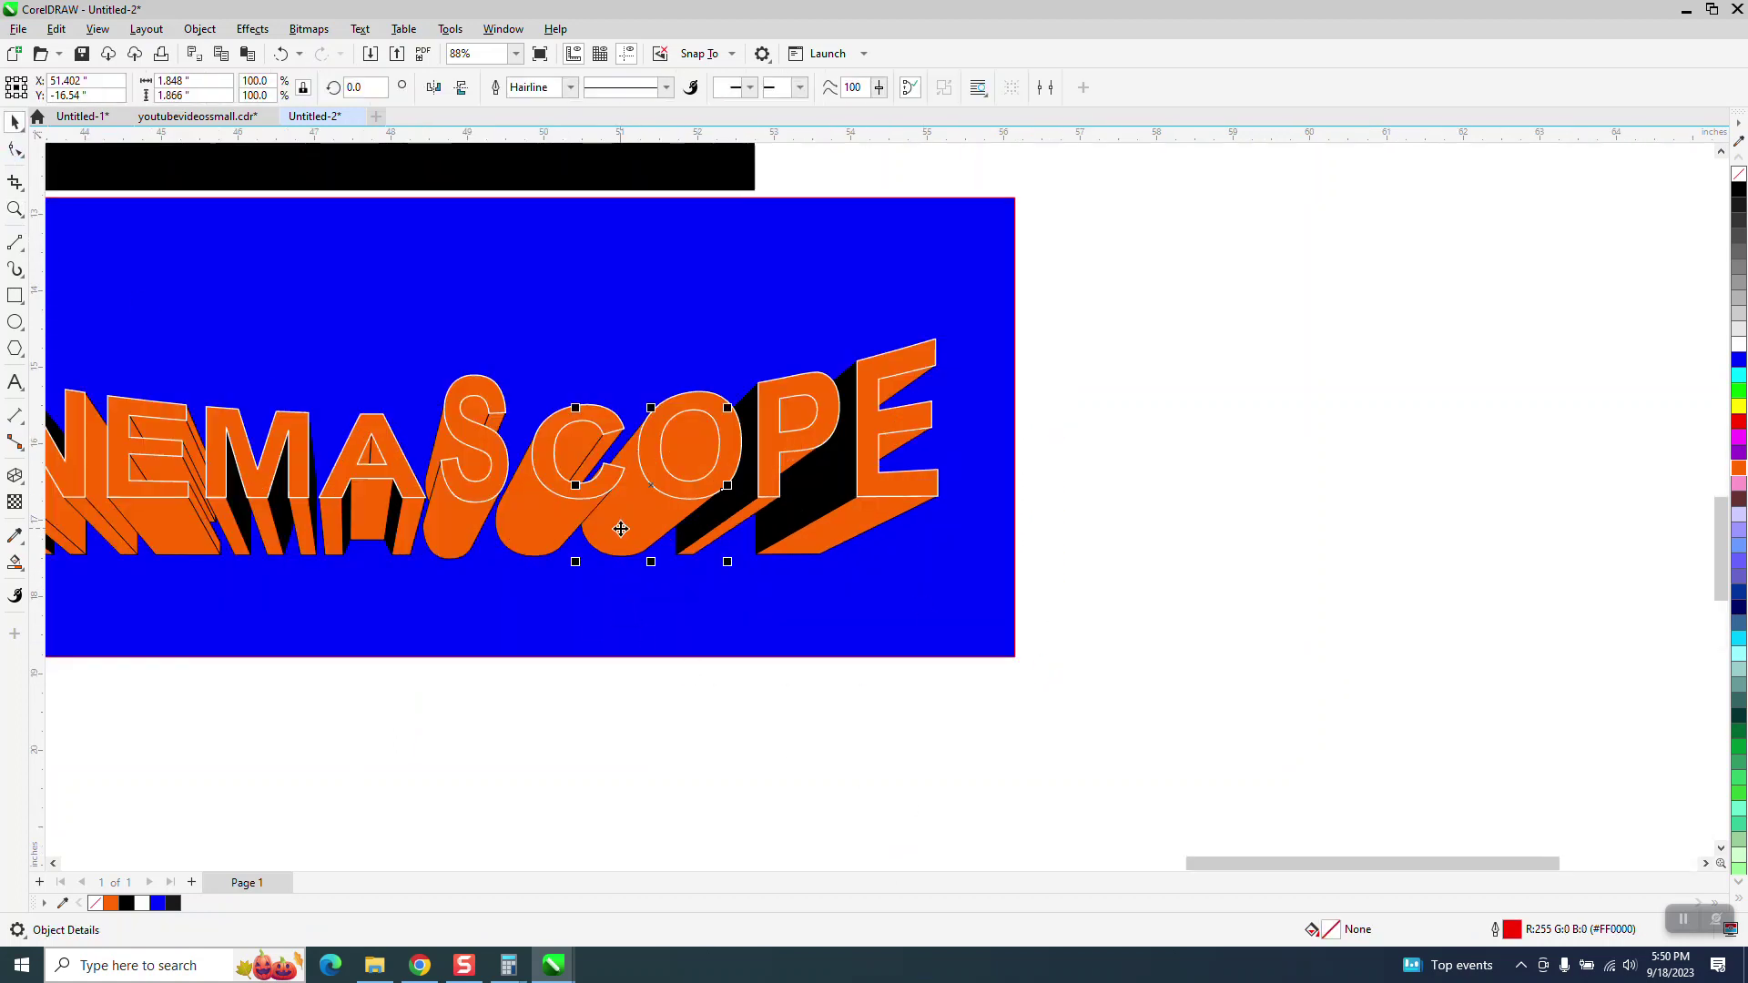
scroll(1038, 496, down, 1)
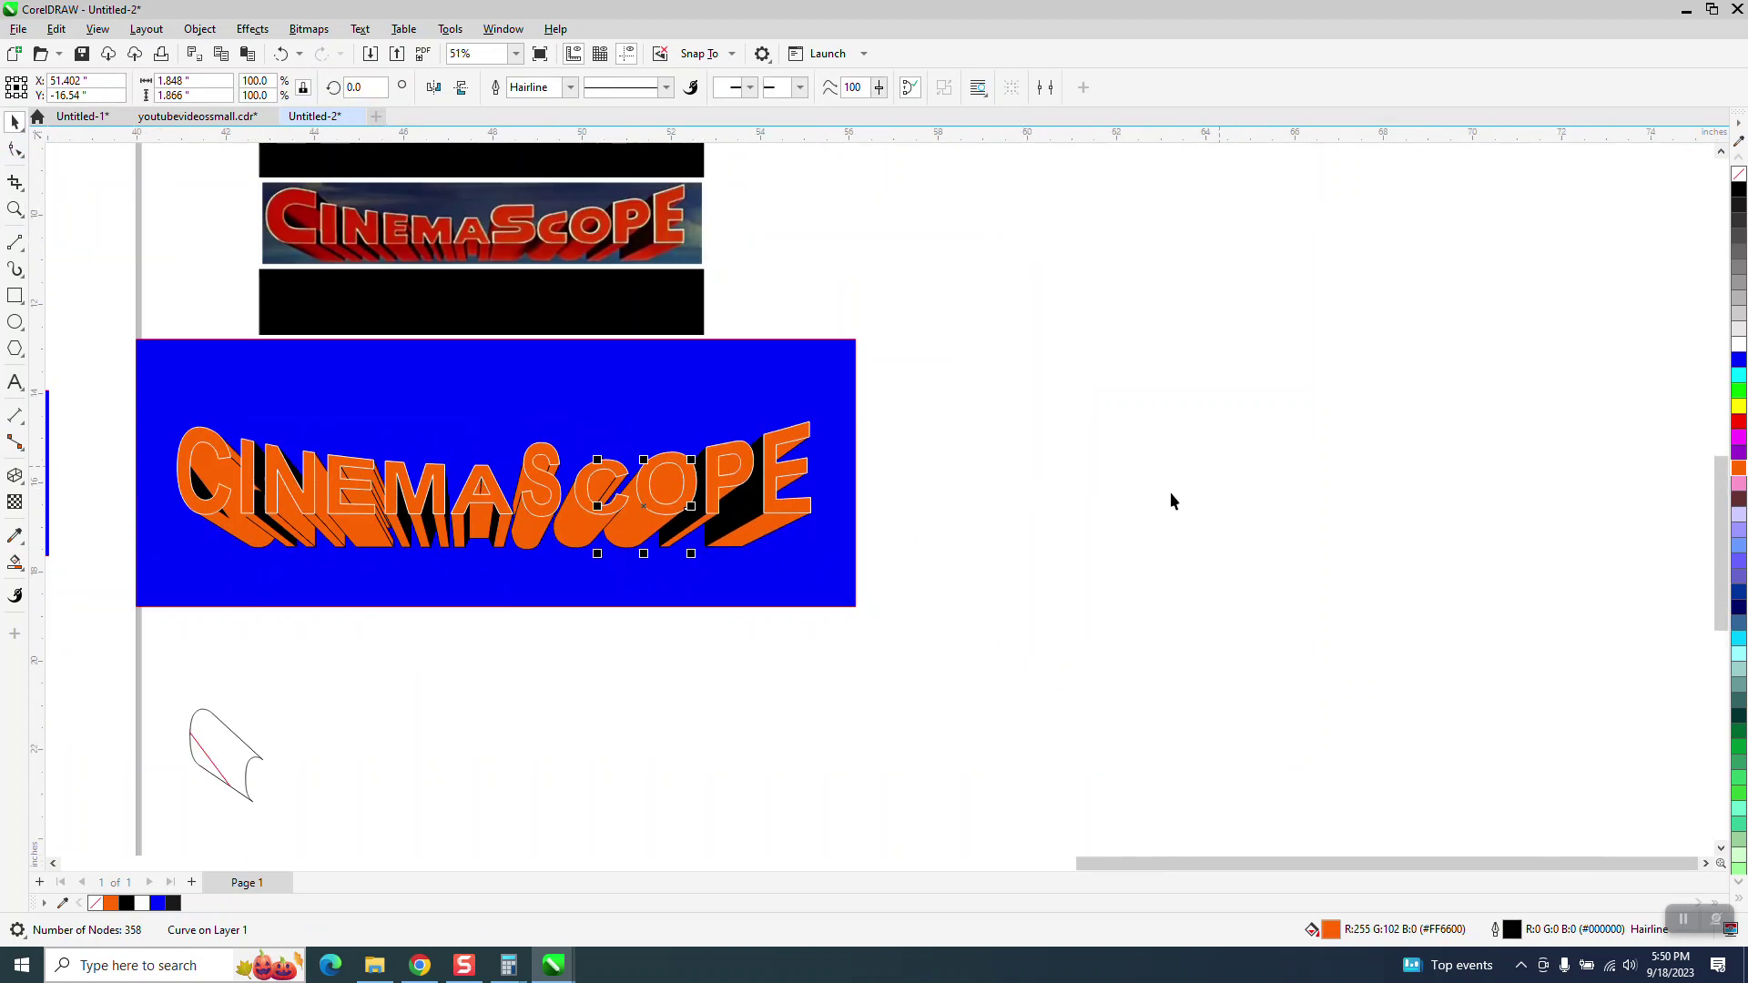
drag(643, 528, 643, 673)
drag(580, 521, 587, 778)
drag(647, 659, 827, 762)
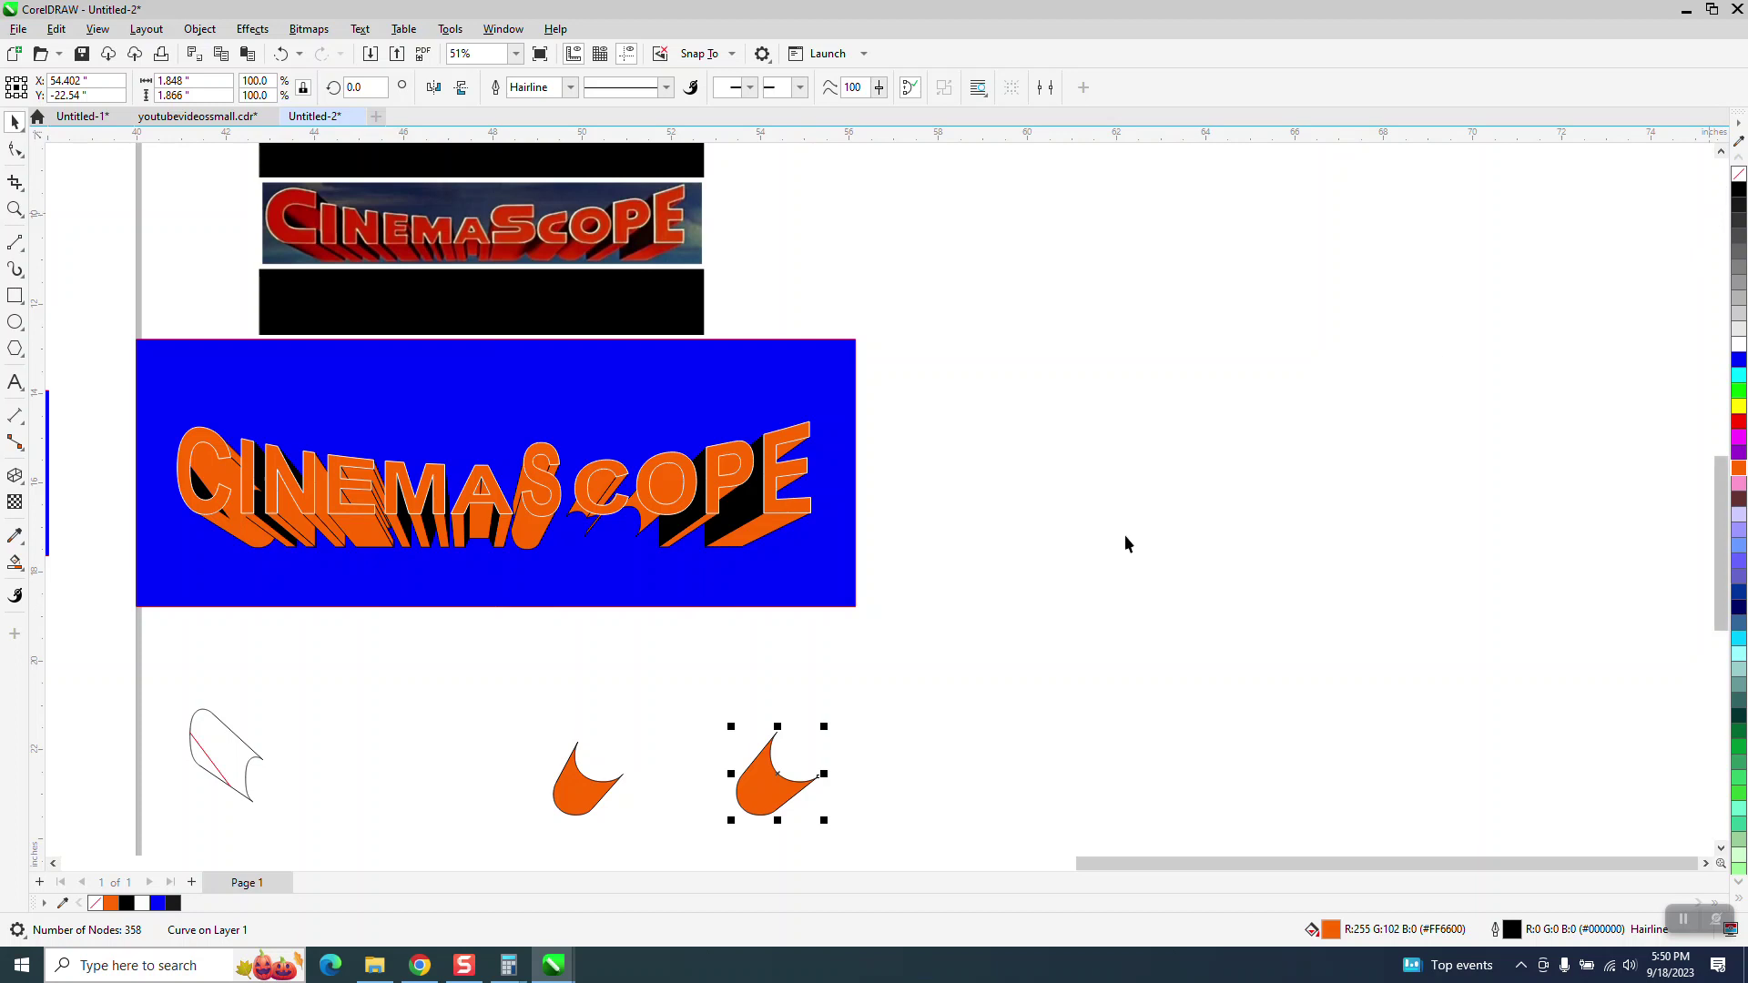
drag(460, 712, 911, 846)
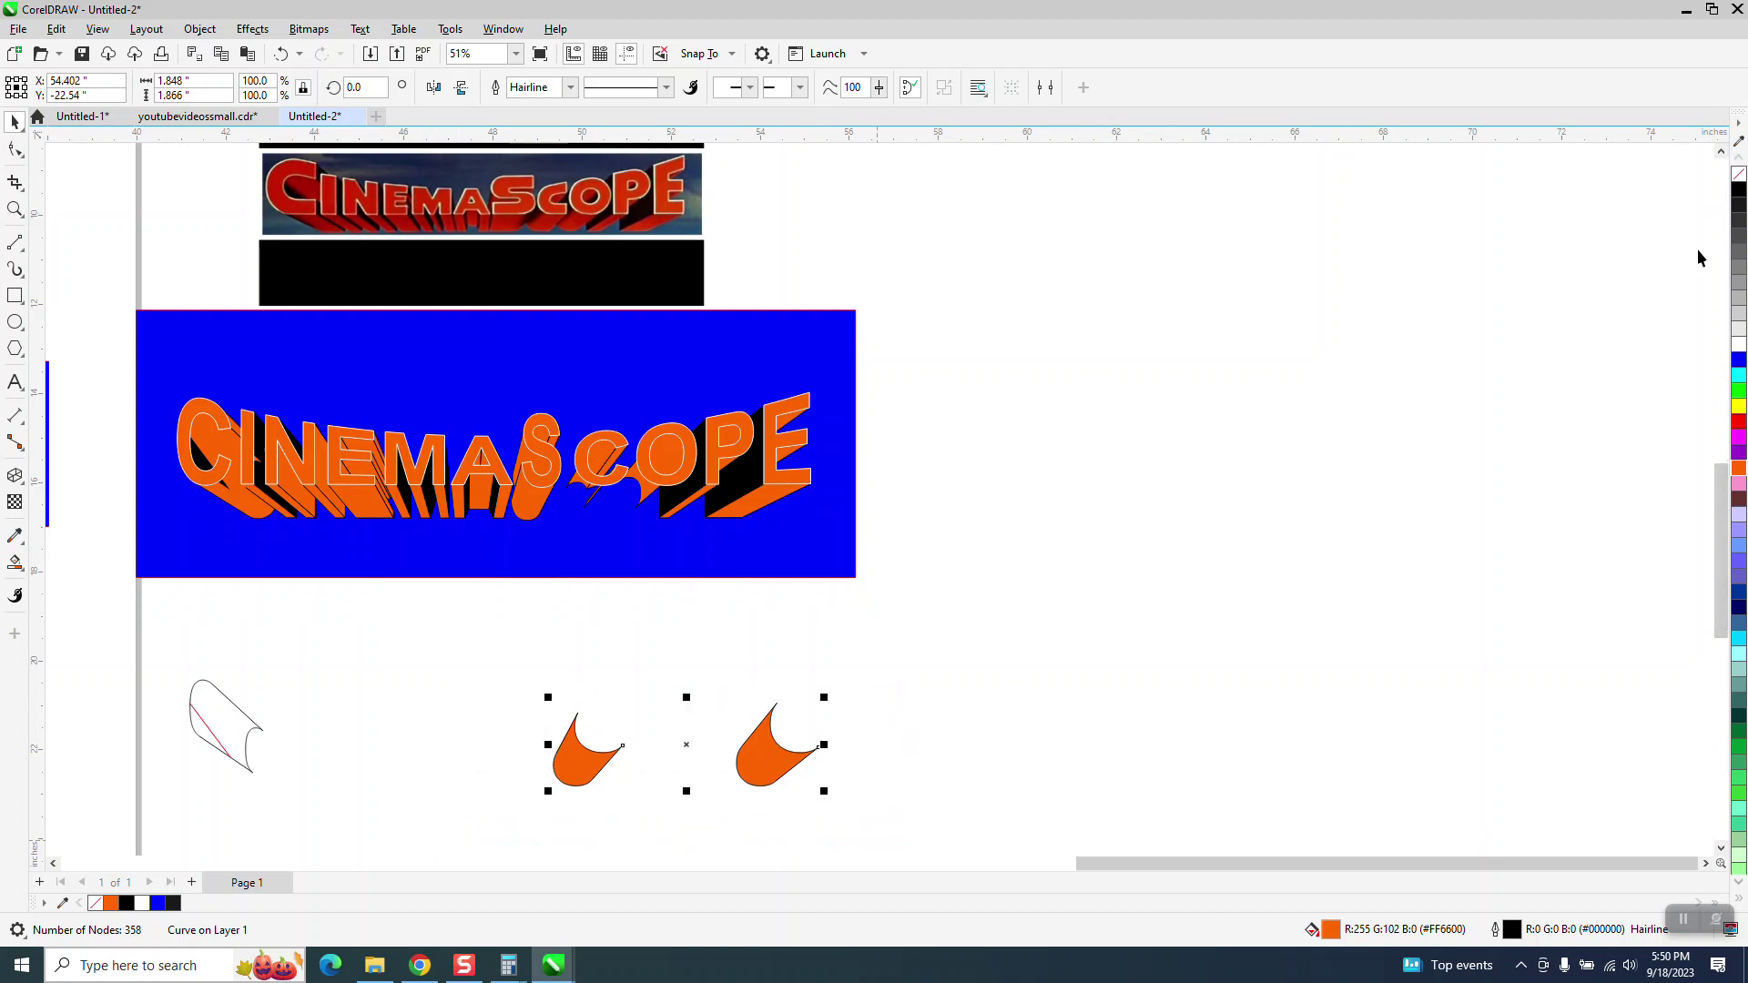
click(1740, 176)
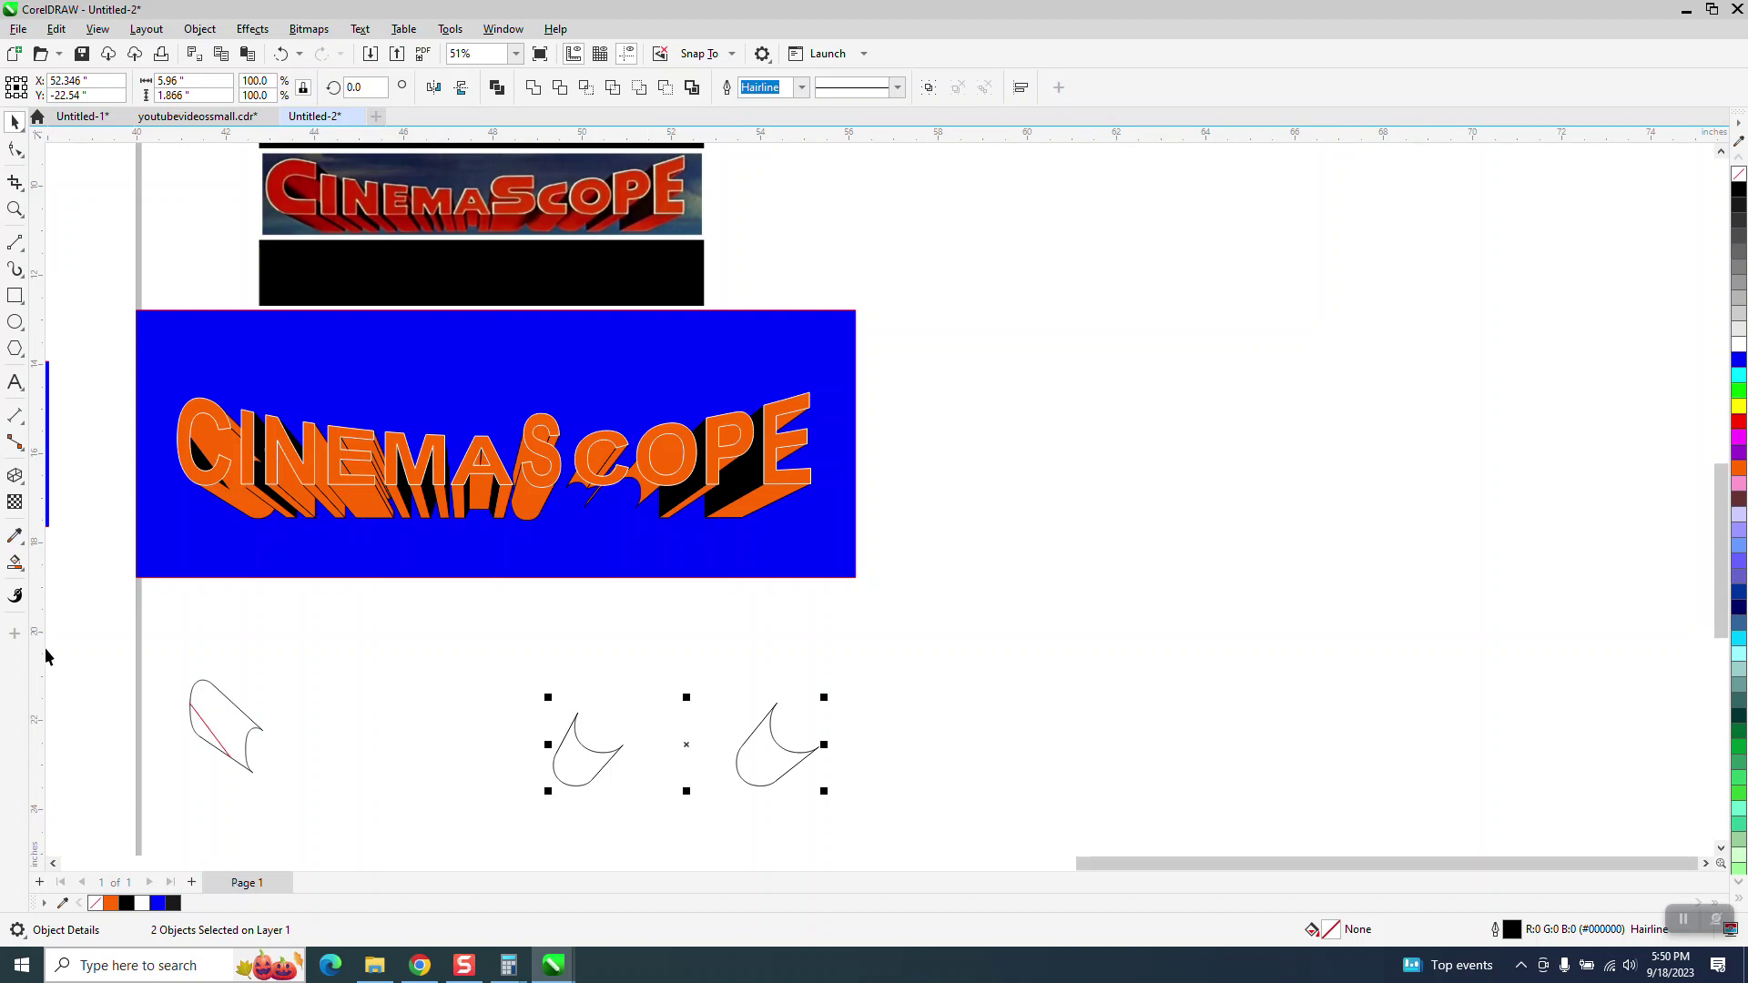
Cut both C–O outlines with two-point lines and fill their lower regions with orange sampled from the O.
click(25, 255)
click(84, 263)
drag(595, 726, 539, 799)
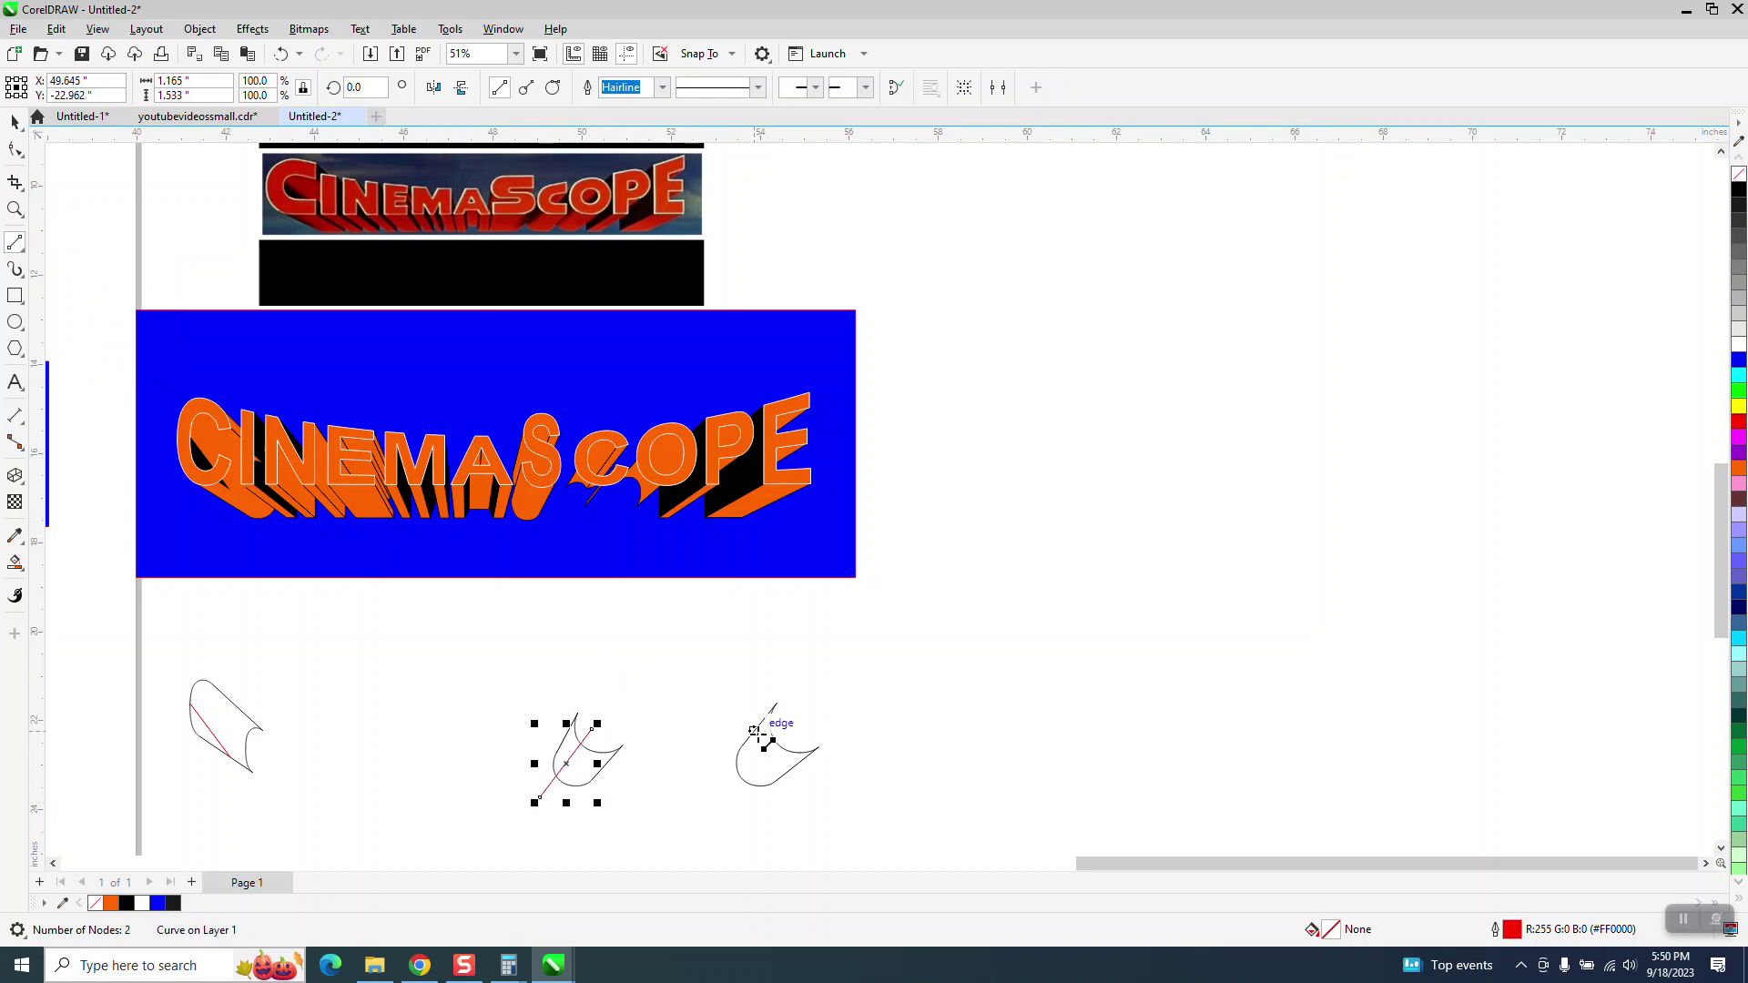
drag(783, 733, 726, 804)
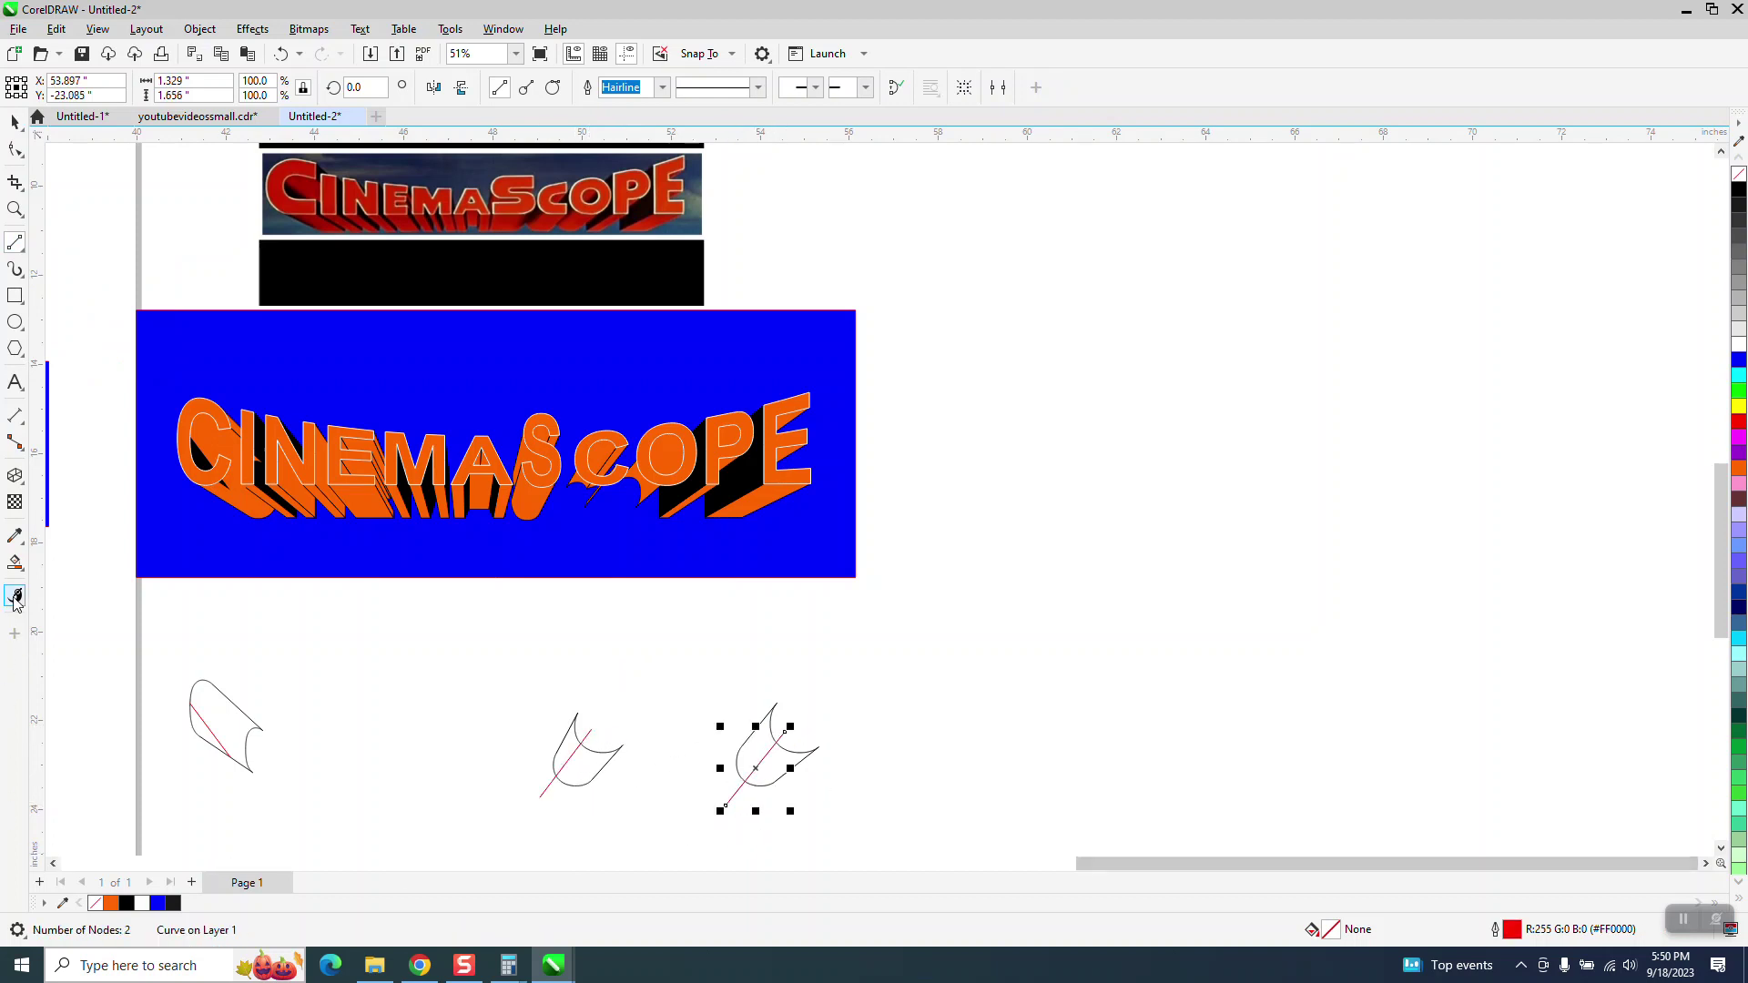
click(14, 563)
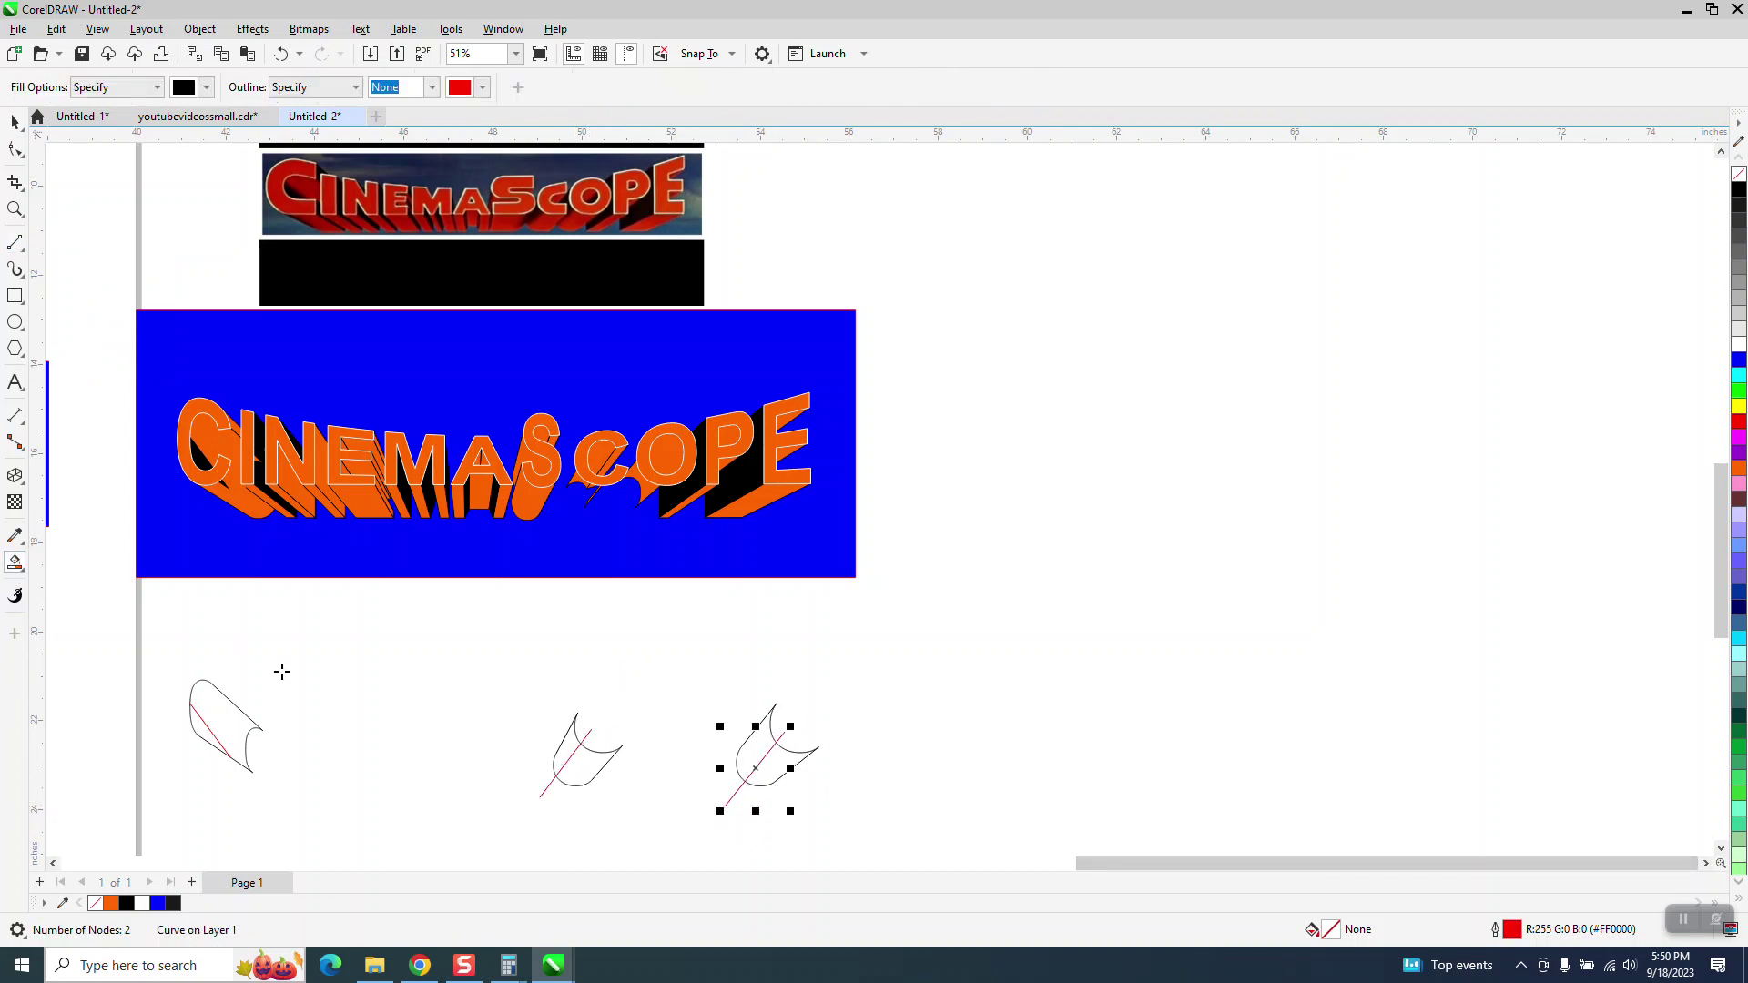
click(576, 750)
click(752, 747)
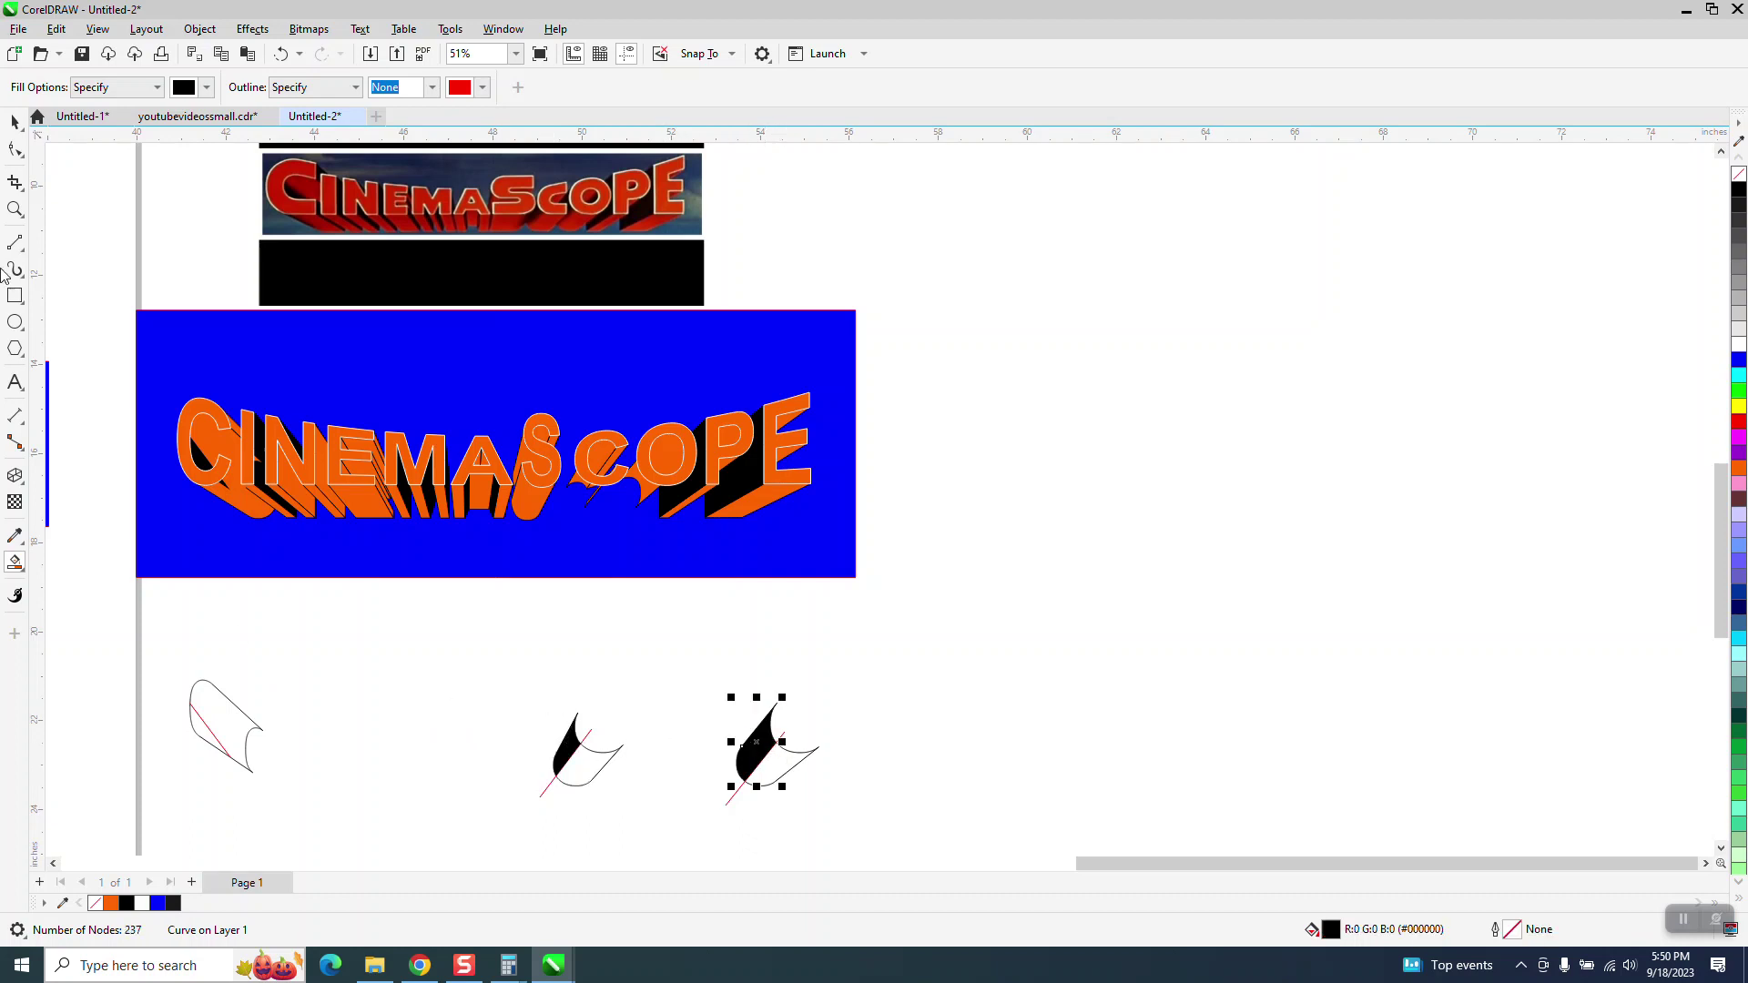
click(207, 86)
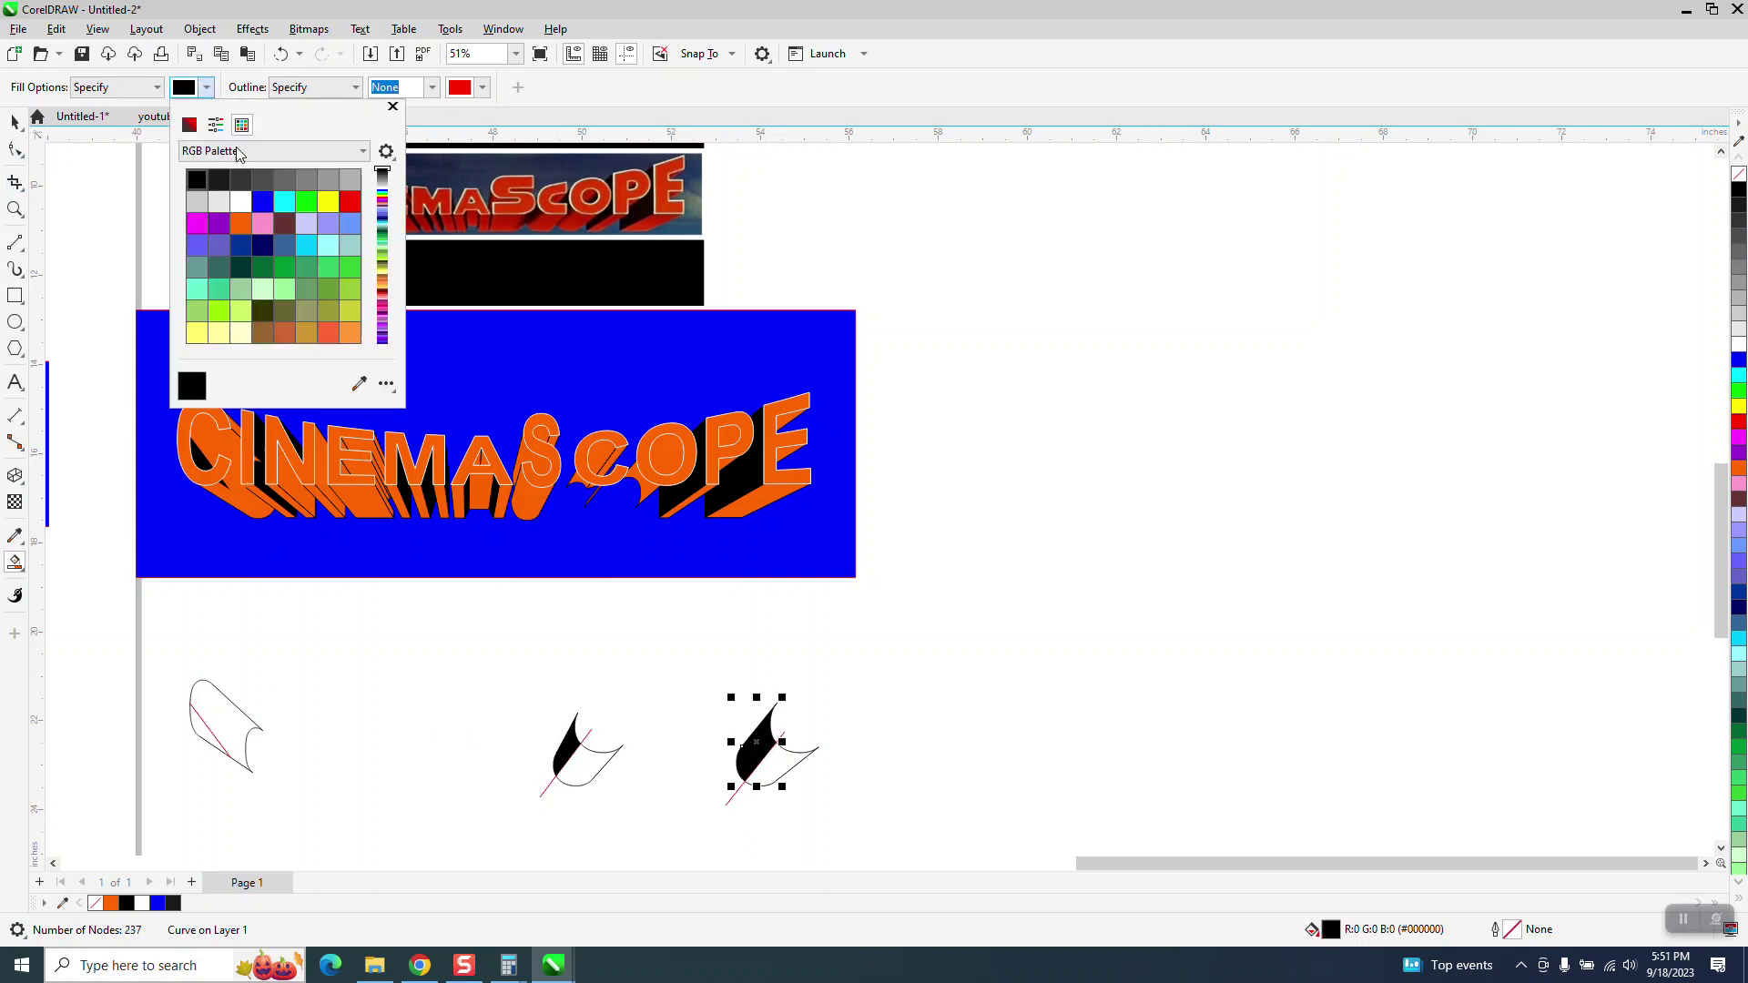
click(359, 383)
click(667, 453)
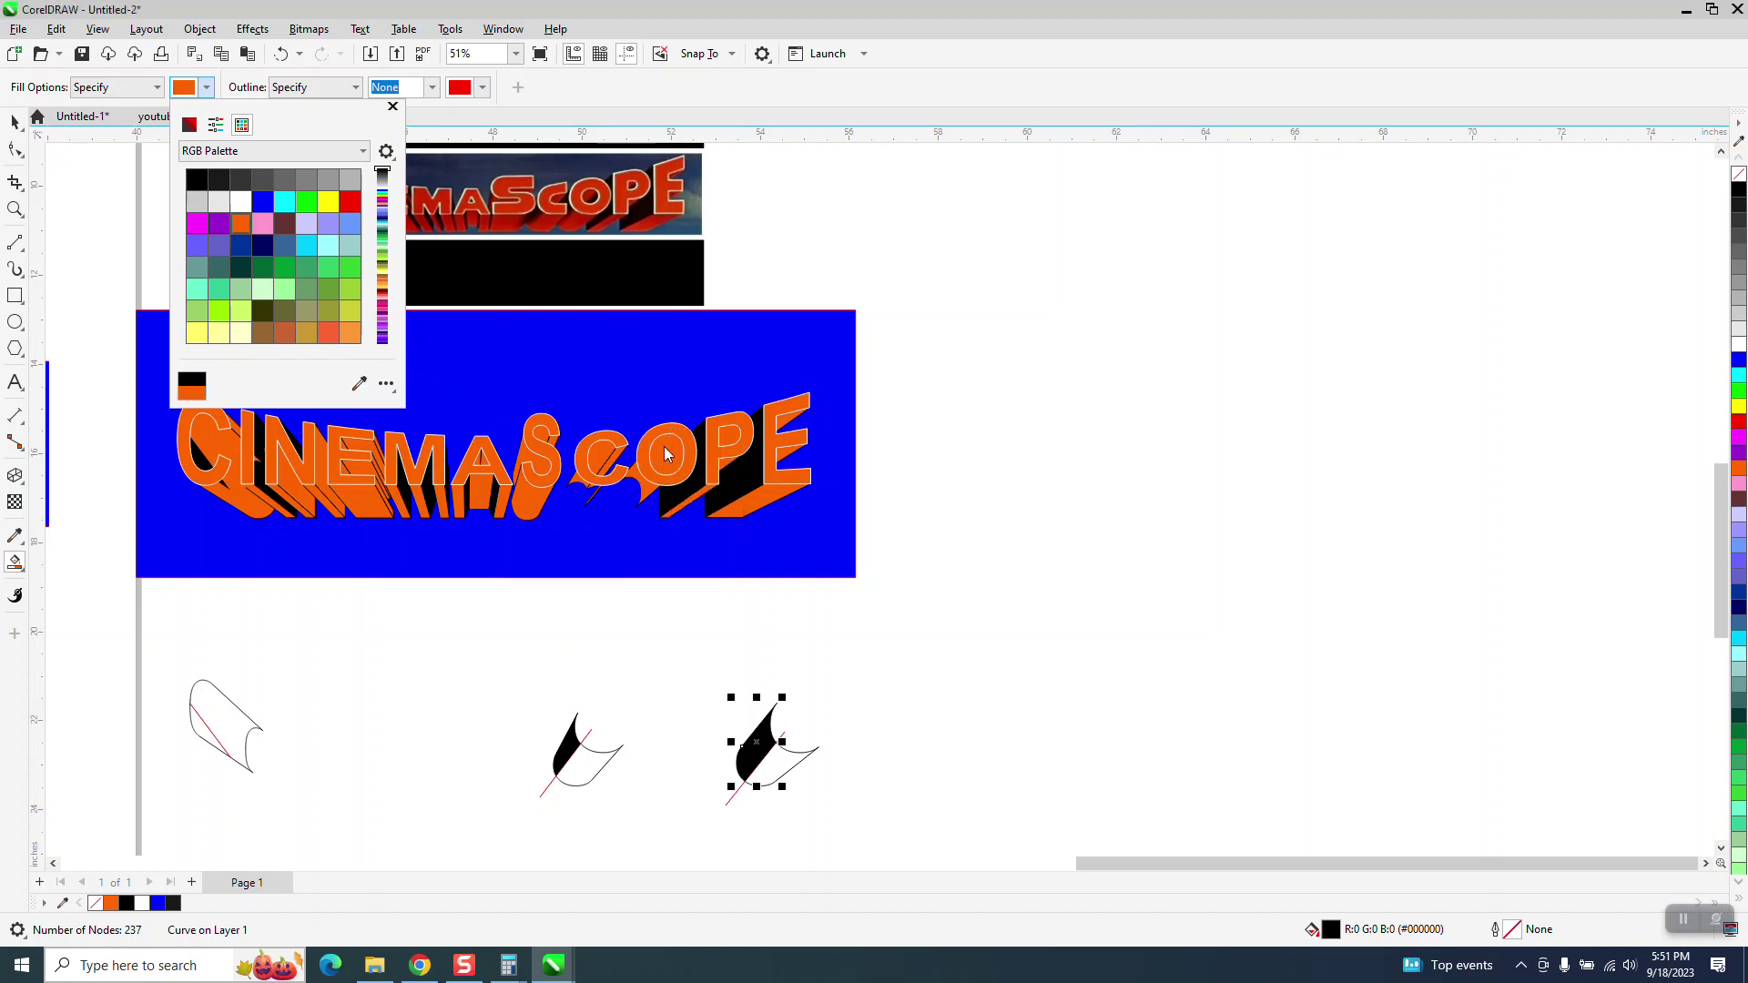
click(789, 763)
click(789, 763)
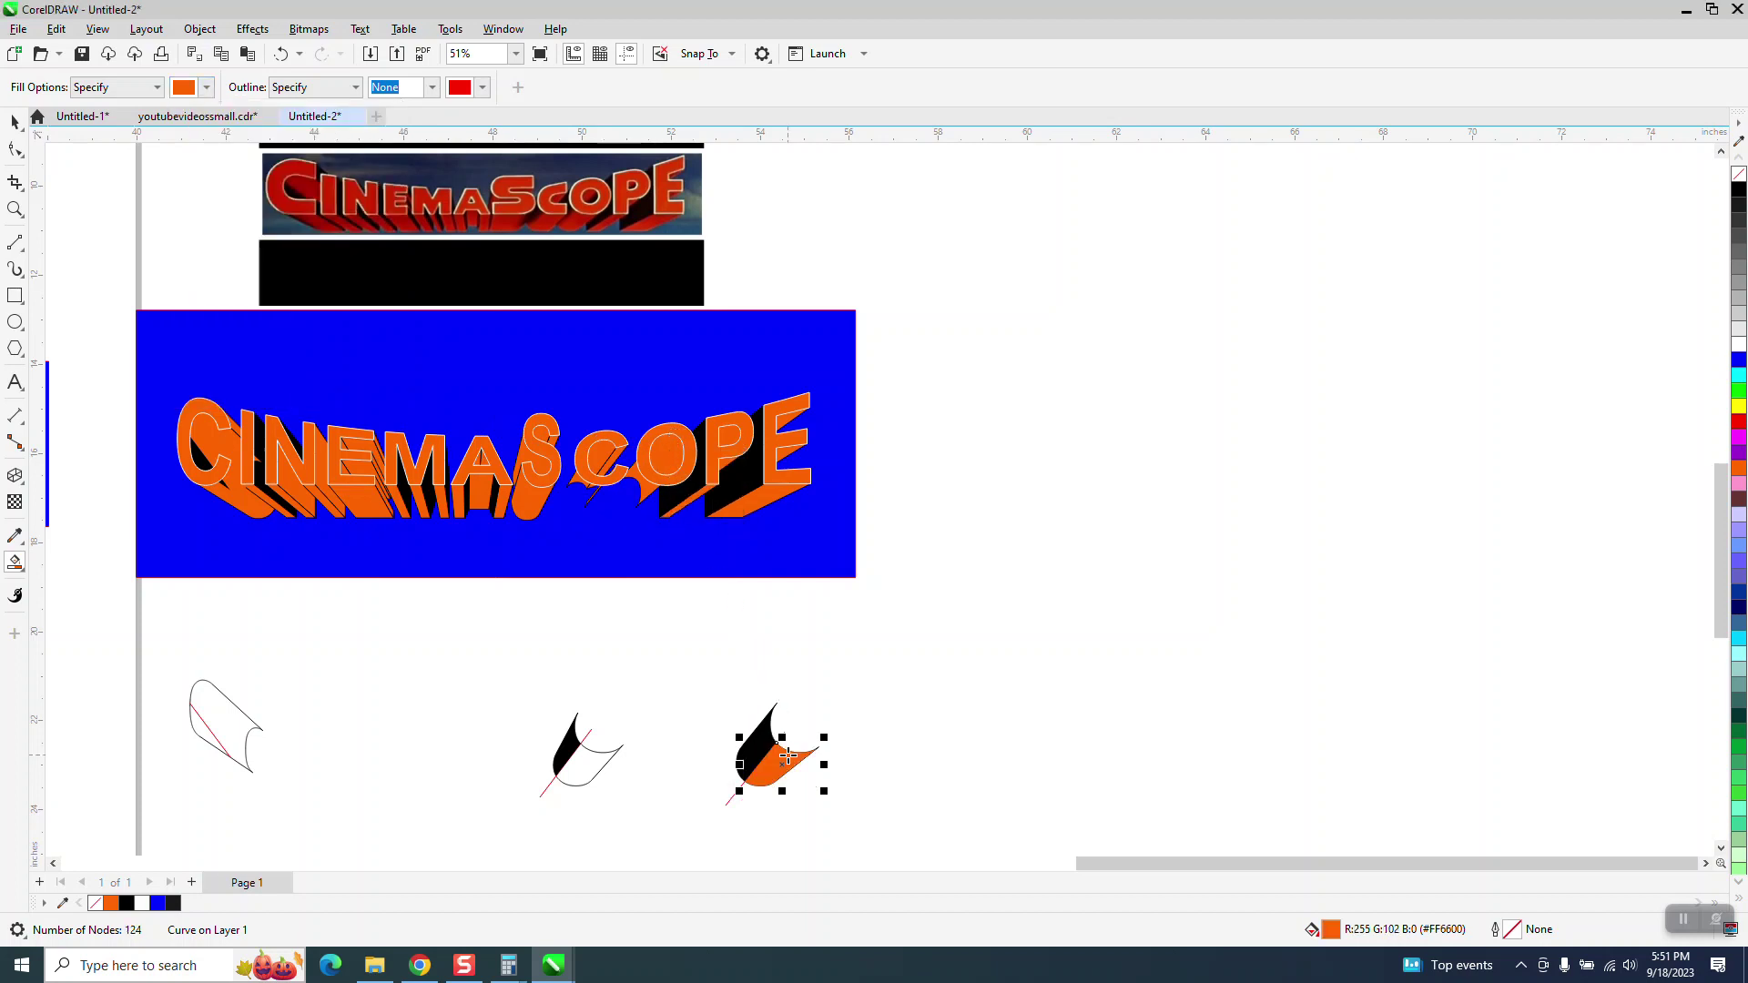
click(590, 765)
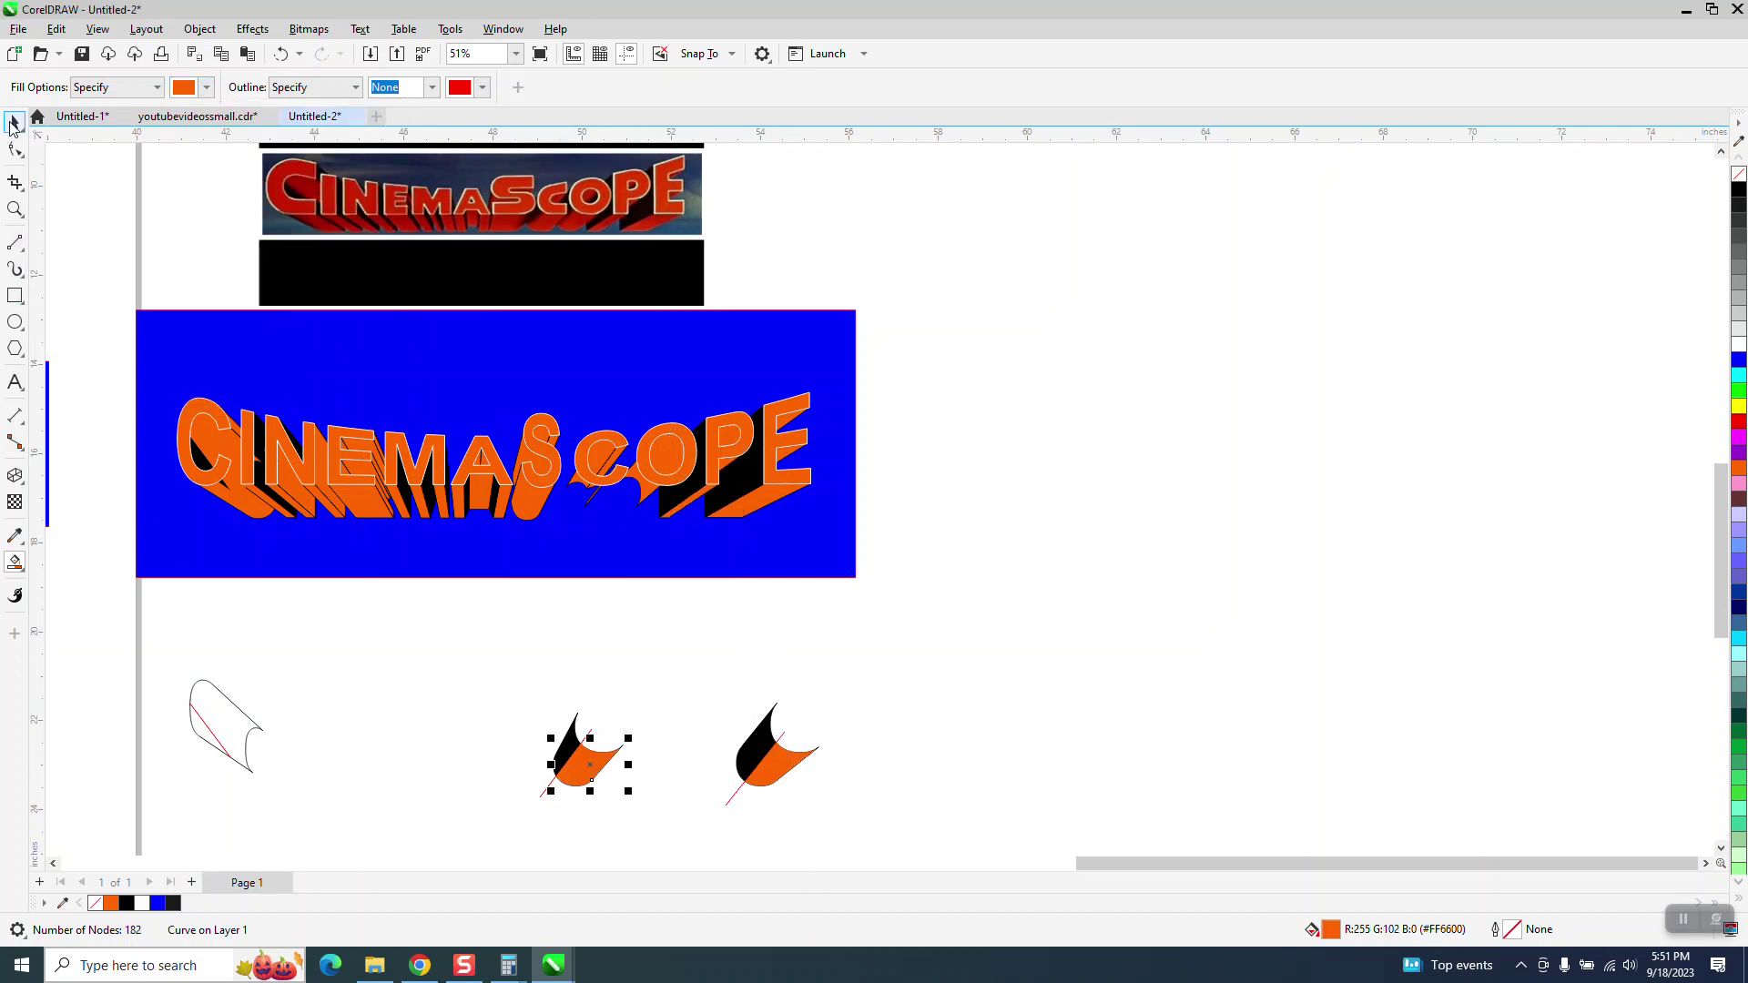
Shift the recut orange and black pieces up and left onto the C and O shadows.
click(14, 121)
click(850, 761)
click(774, 773)
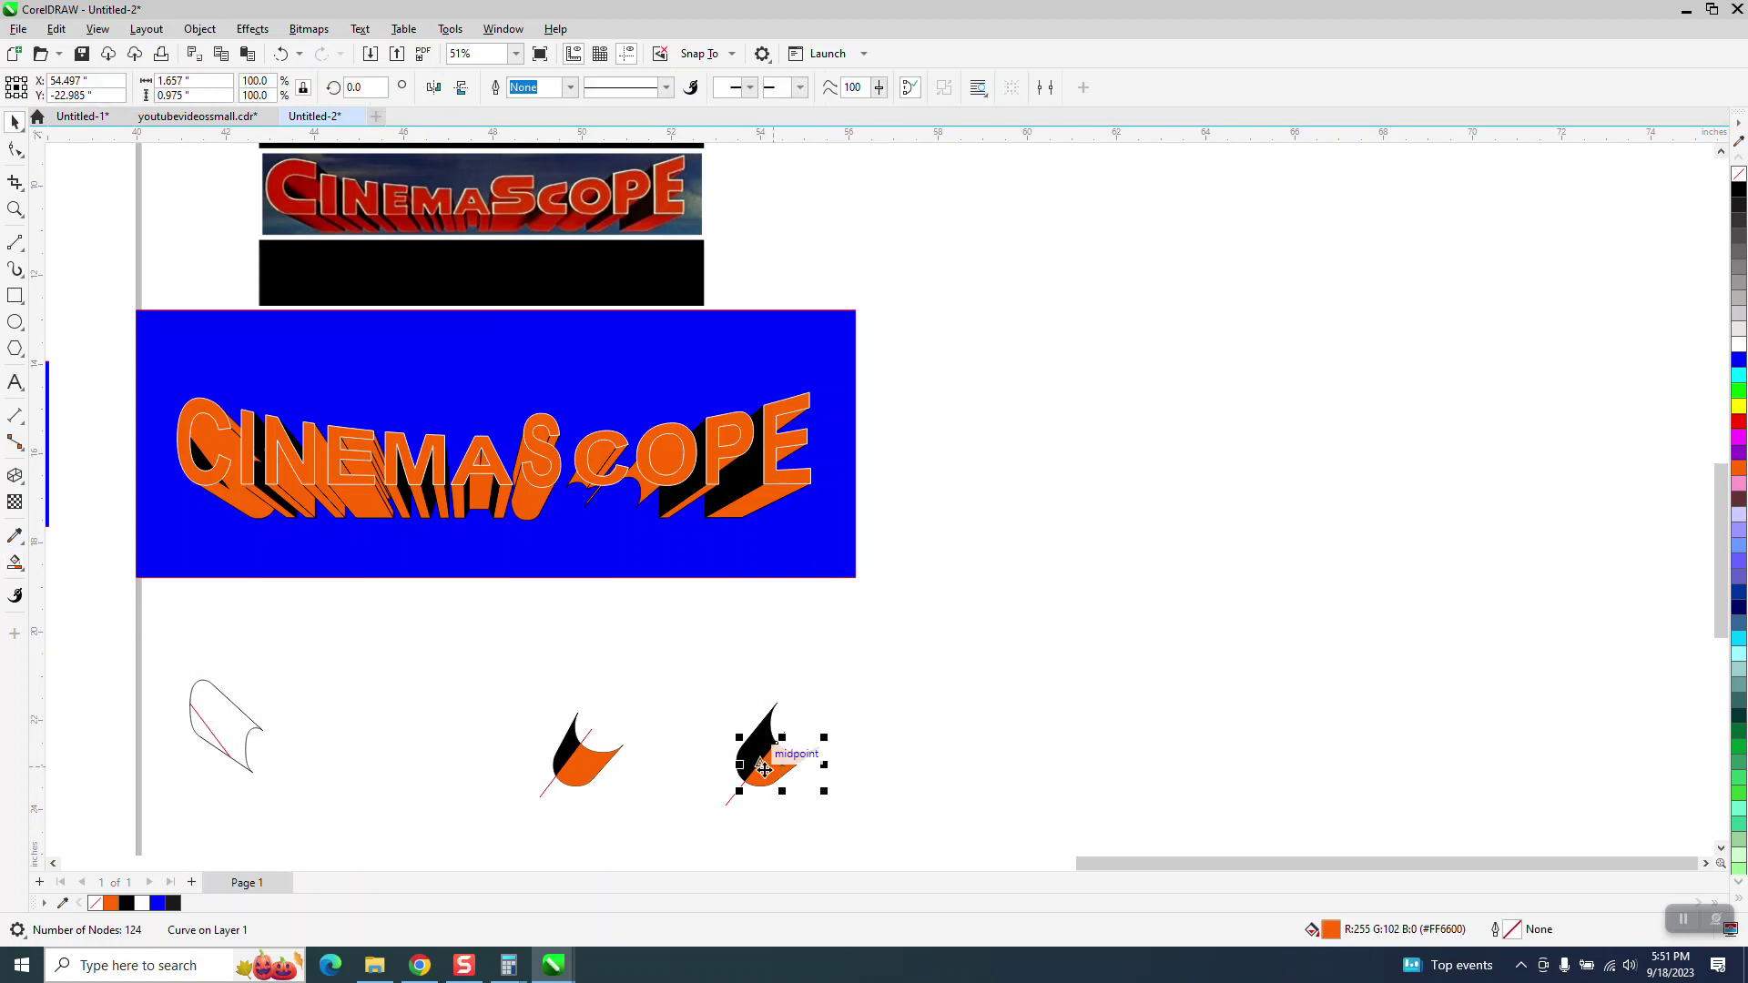
key(shift+Up)
key(shift+Up)
key(shift+Up)
key(shift+Up)
key(shift+Up)
key(shift+Up)
key(shift+Up)
key(shift+Up)
key(shift+Up)
key(shift+Up)
key(shift+Up)
key(shift+Up)
key(shift+Up)
key(shift+Up)
key(shift+Up)
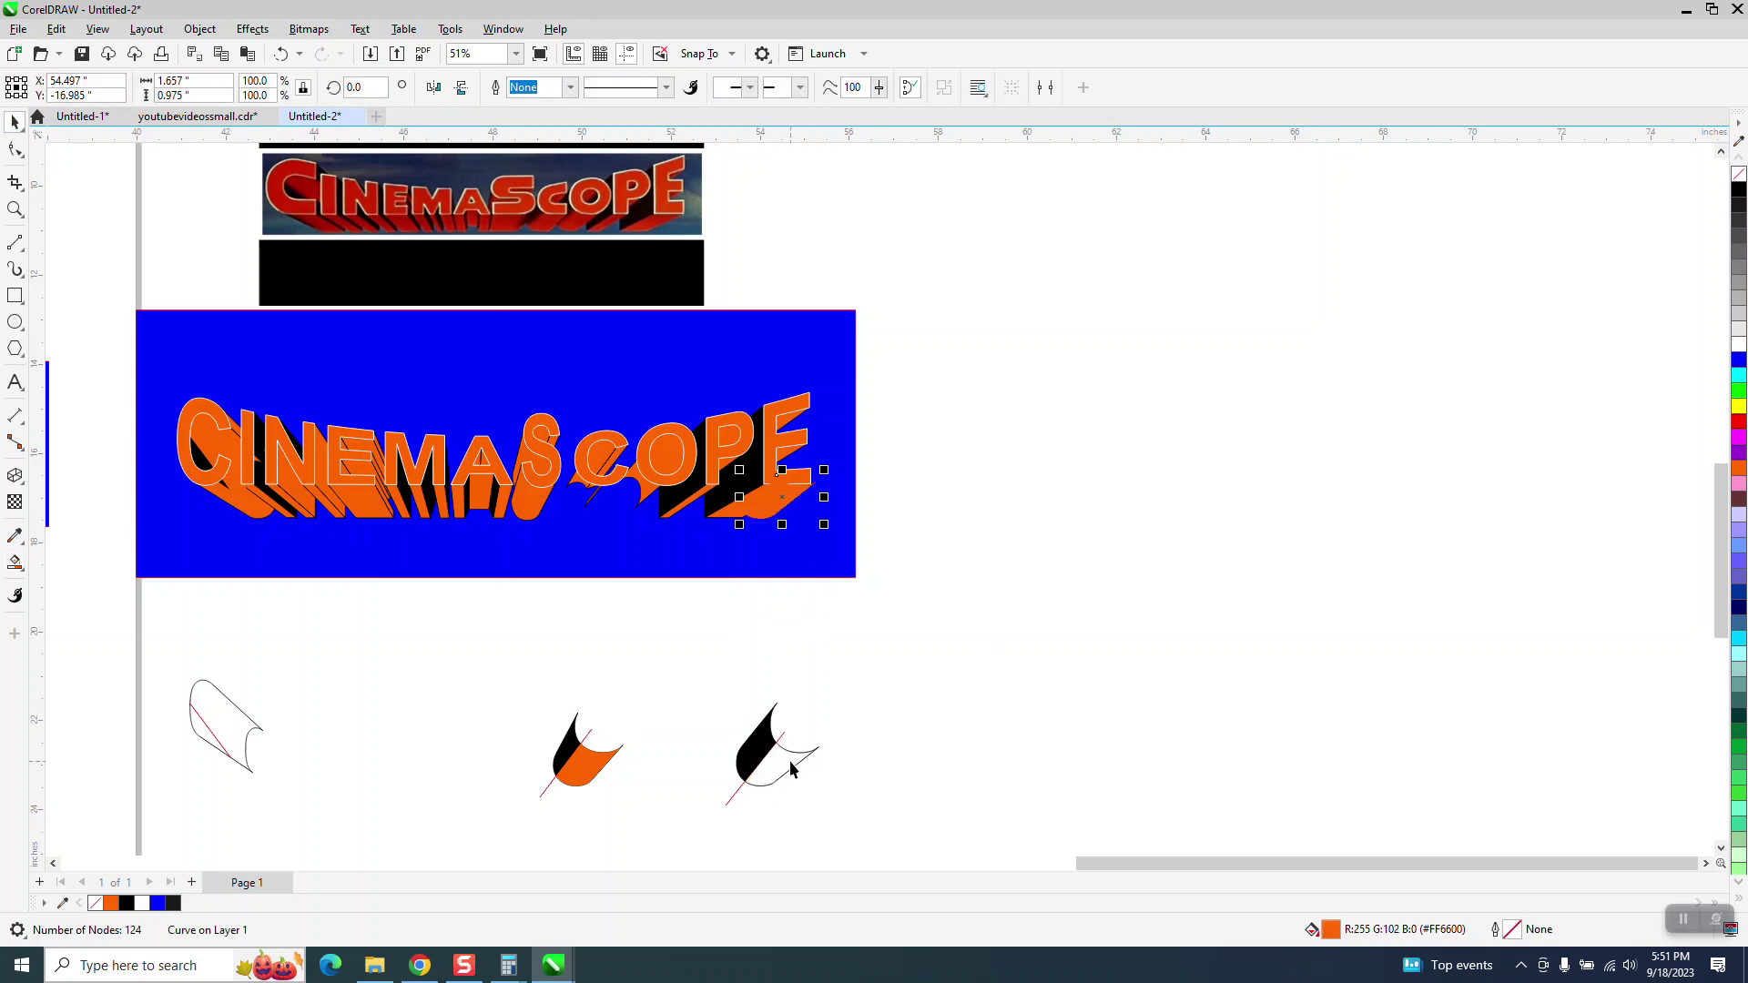
key(shift+Left)
key(shift+Left)
key(shift+Left)
key(shift+Left)
key(shift+Left)
key(shift+Left)
key(shift+Left)
key(shift+Left)
key(shift+Left)
key(shift+Left)
key(shift+Left)
key(shift+Left)
key(shift+Left)
key(shift+Left)
key(shift+Left)
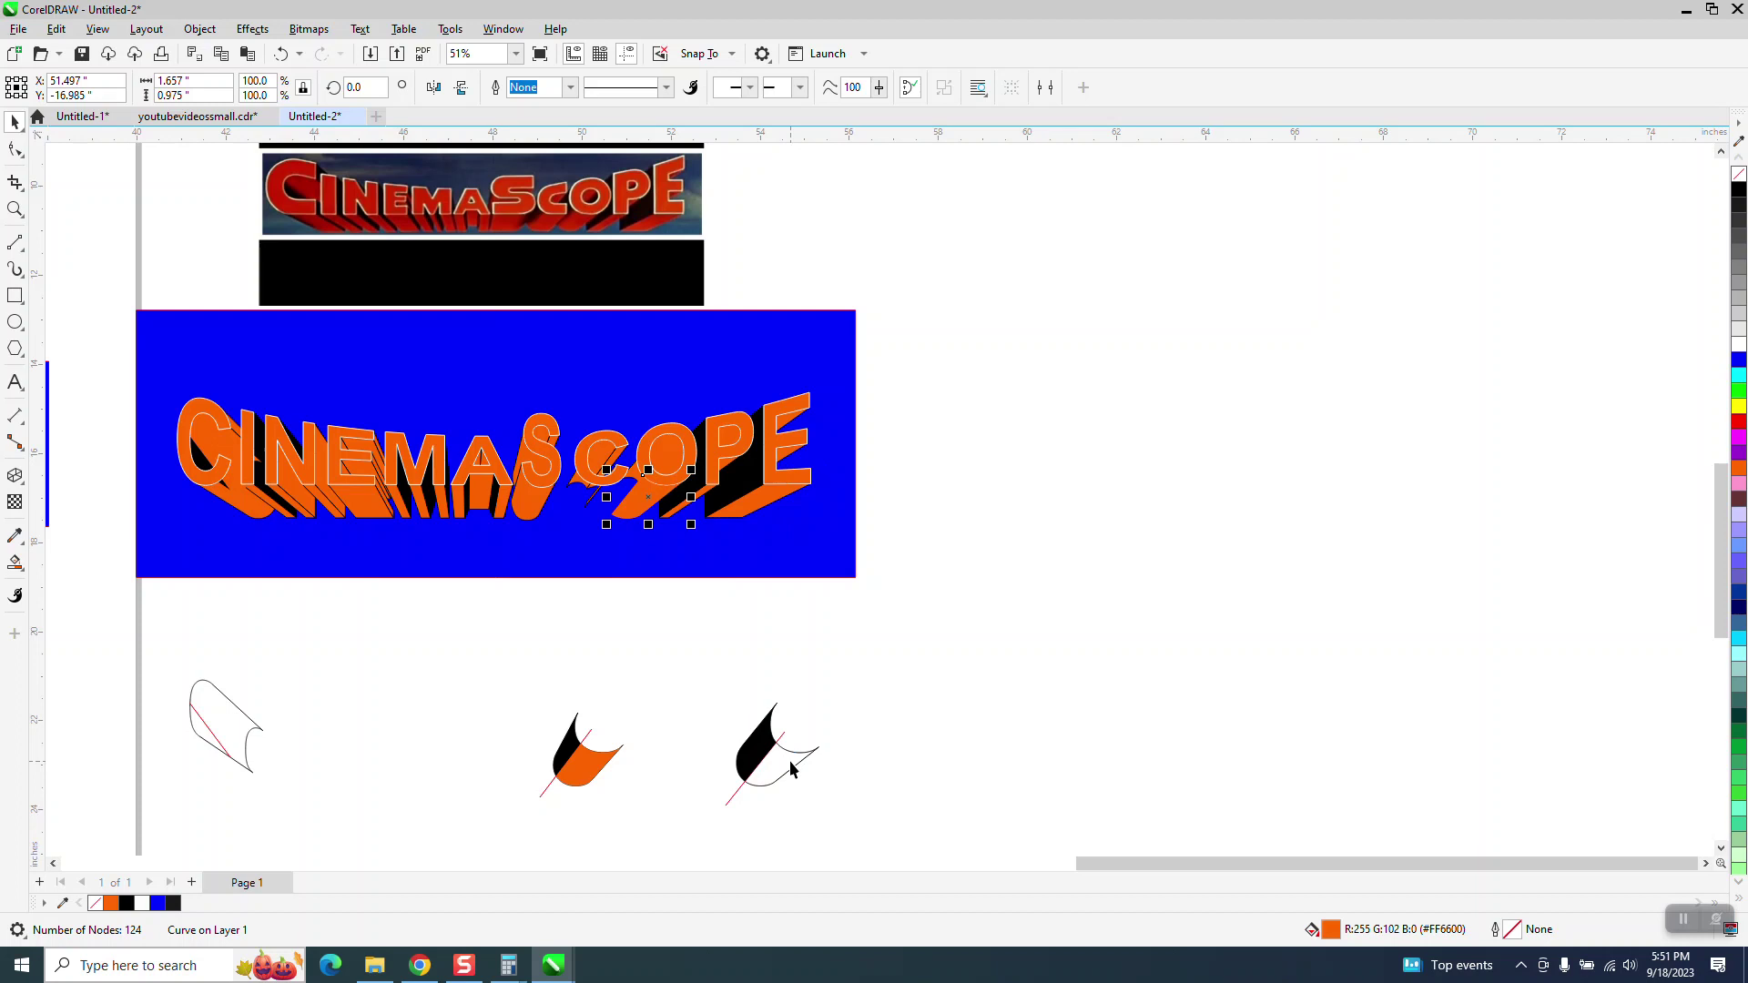
click(747, 754)
key(shift+Left)
key(shift+Left)
key(shift+Left)
key(shift+Left)
key(shift+Left)
key(shift+Left)
key(shift+Left)
key(shift+Left)
key(shift+Left)
key(shift+Left)
key(shift+Left)
key(shift+Left)
key(shift+Left)
key(shift+Left)
key(shift+Left)
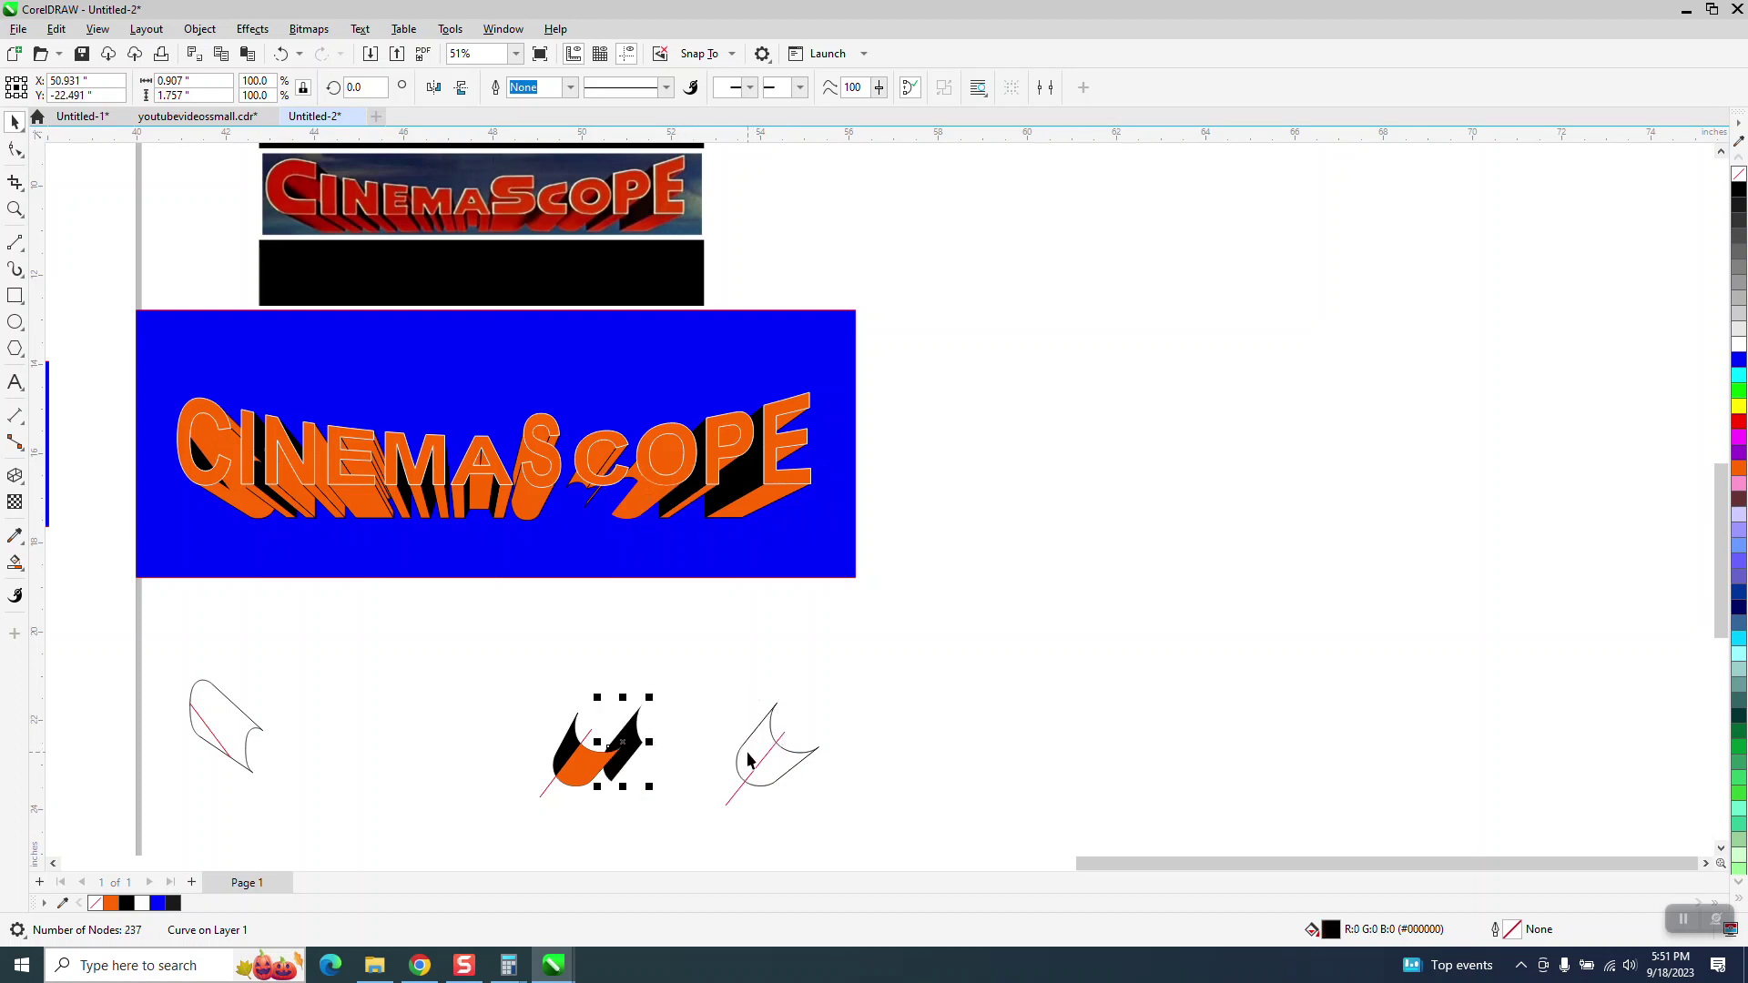
key(shift+Down)
key(shift+Down)
key(shift+Down)
key(shift+Down)
key(shift+Down)
key(shift+Down)
key(shift+Down)
key(shift+Down)
key(shift+Down)
key(shift+Down)
key(shift+Down)
key(shift+Down)
key(shift+Down)
key(shift+Down)
key(shift+Down)
key(shift+Down)
key(shift+Down)
key(shift+Down)
key(shift+Down)
key(shift+Down)
key(shift+Up)
key(shift+Up)
key(shift+Up)
key(shift+Up)
key(shift+Up)
key(shift+Up)
key(shift+Up)
key(shift+Up)
key(shift+Up)
key(shift+Up)
key(shift+Up)
key(shift+Up)
key(shift+Up)
key(shift+Up)
key(shift+Up)
key(shift+Up)
key(shift+Up)
key(shift+Up)
key(shift+Up)
key(shift+Up)
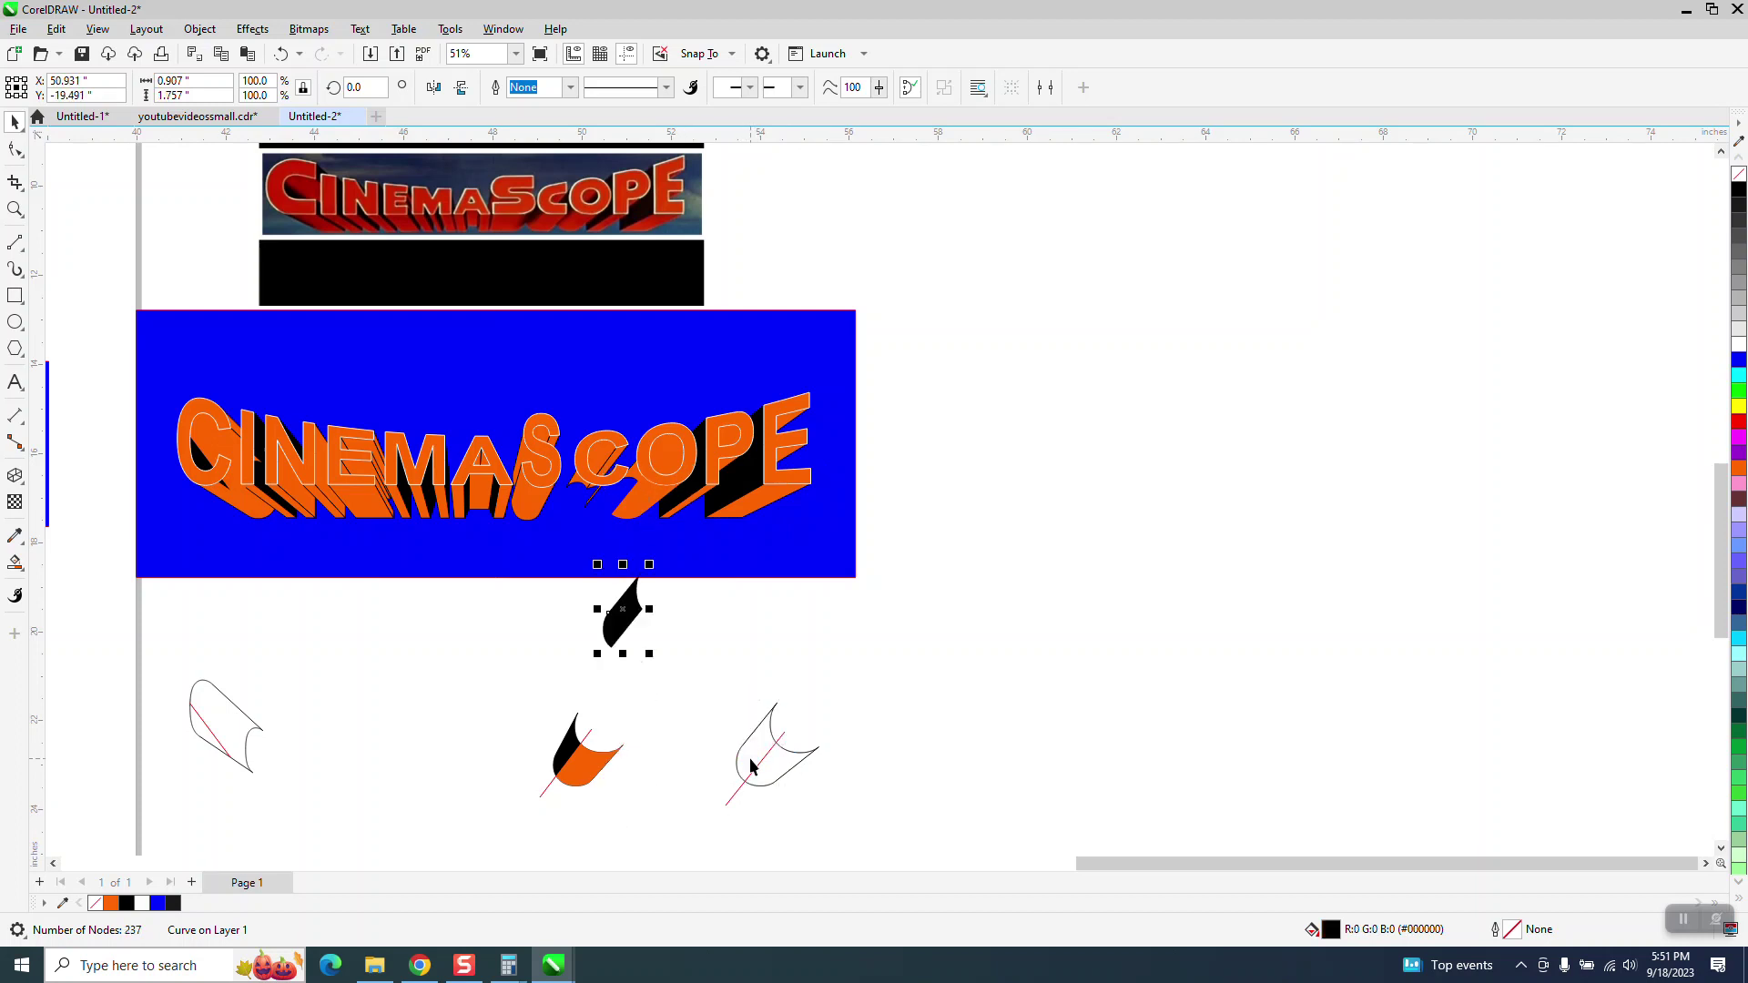
click(596, 770)
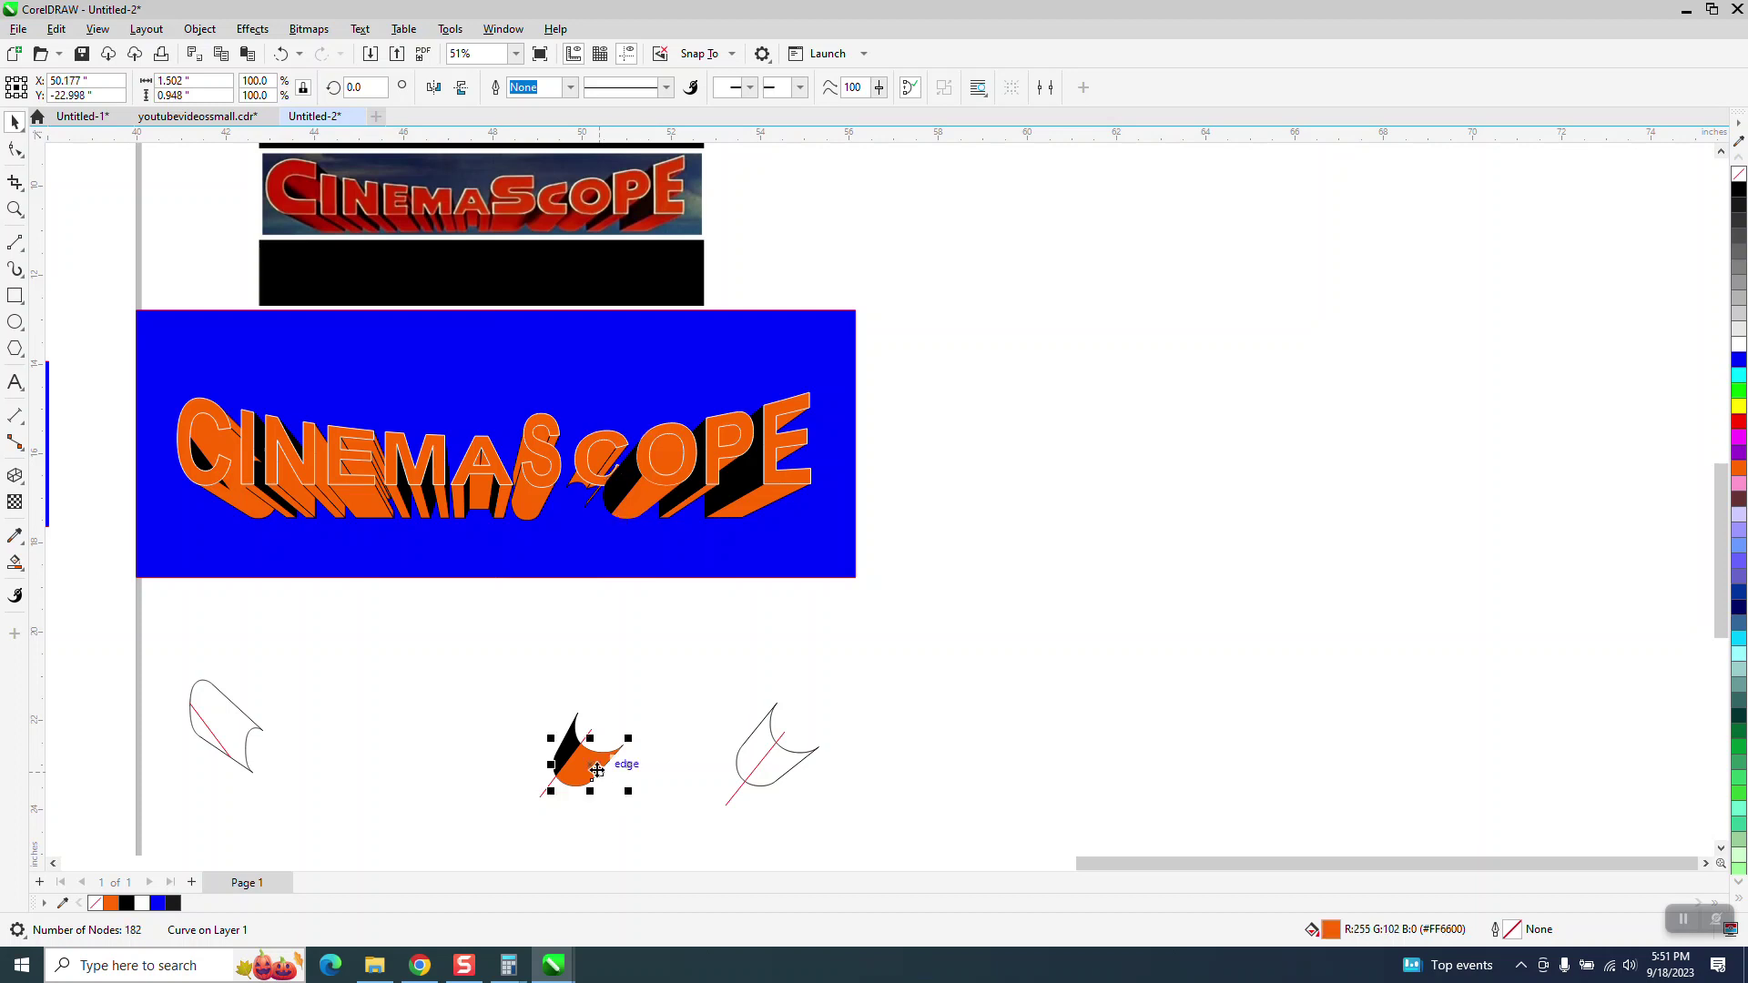
key(shift+Up)
key(shift+Up)
key(shift+Up)
key(shift+Up)
key(shift+Up)
key(shift+Up)
key(shift+Up)
key(shift+Up)
key(shift+Up)
key(shift+Up)
key(shift+Up)
key(shift+Up)
key(shift+Up)
key(shift+Up)
key(shift+Up)
key(shift+Up)
key(shift+Up)
key(shift+Up)
key(shift+Up)
key(shift+Up)
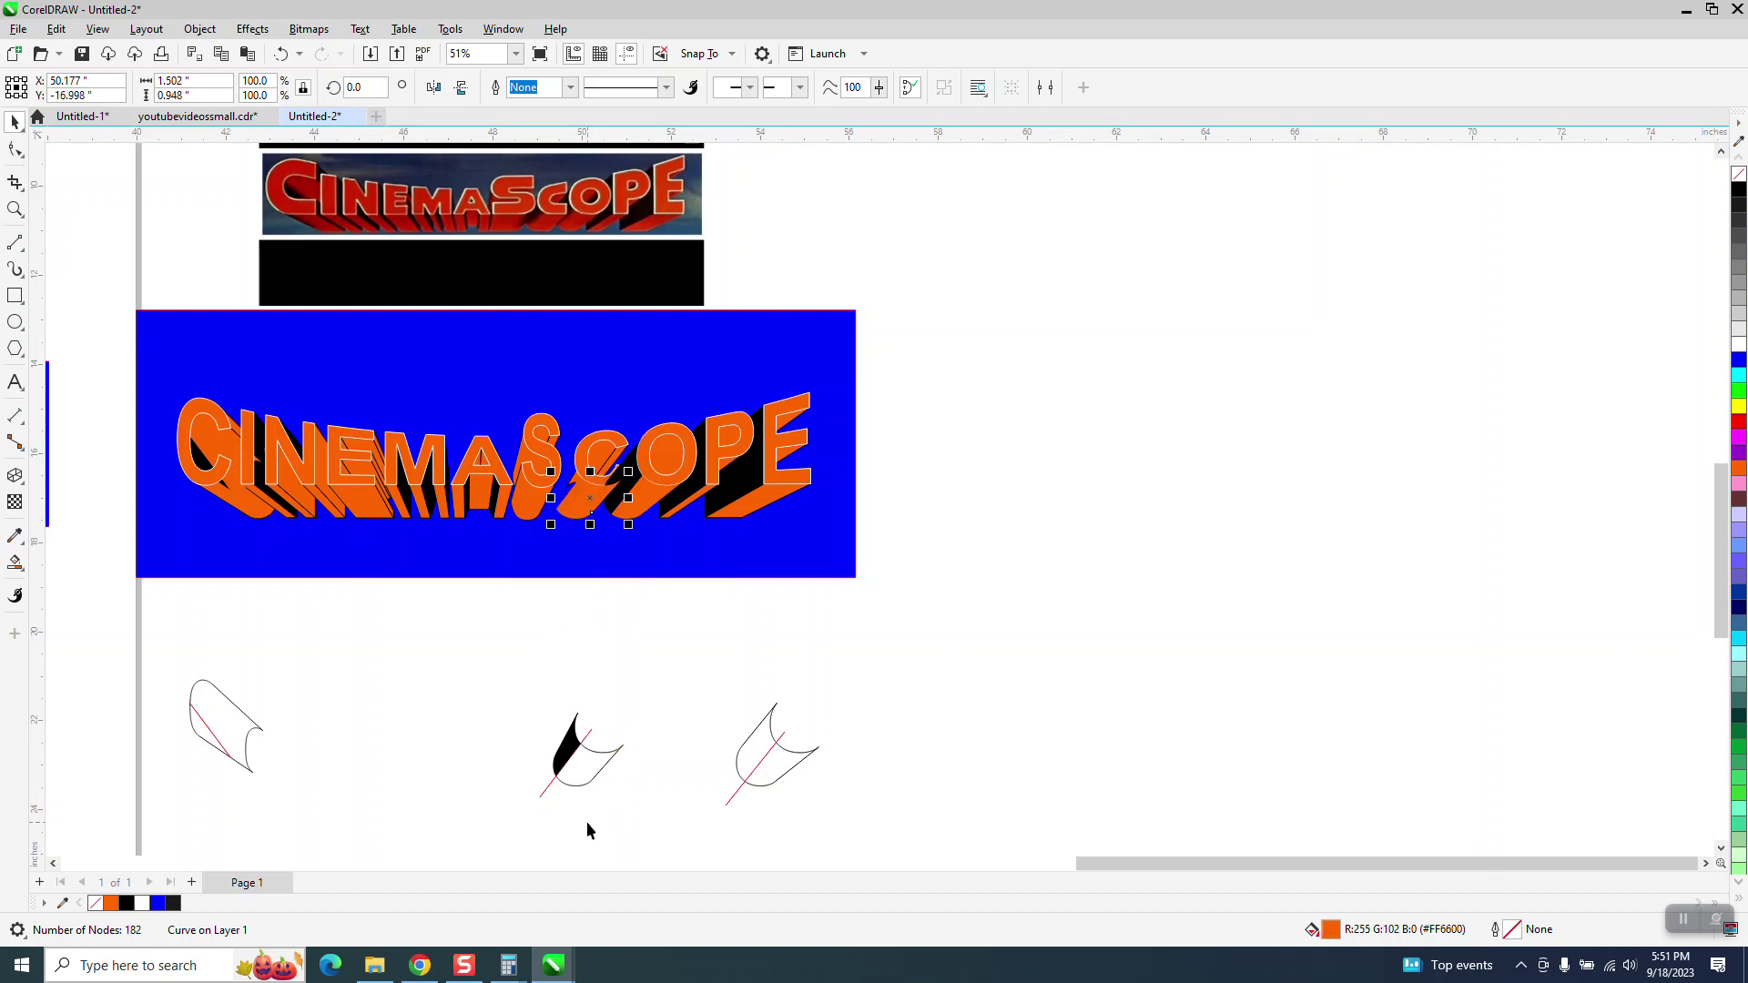
click(566, 763)
Cancel the accidental Insert Page and nudge the black bar up beneath the reference image.
key(Page_Up)
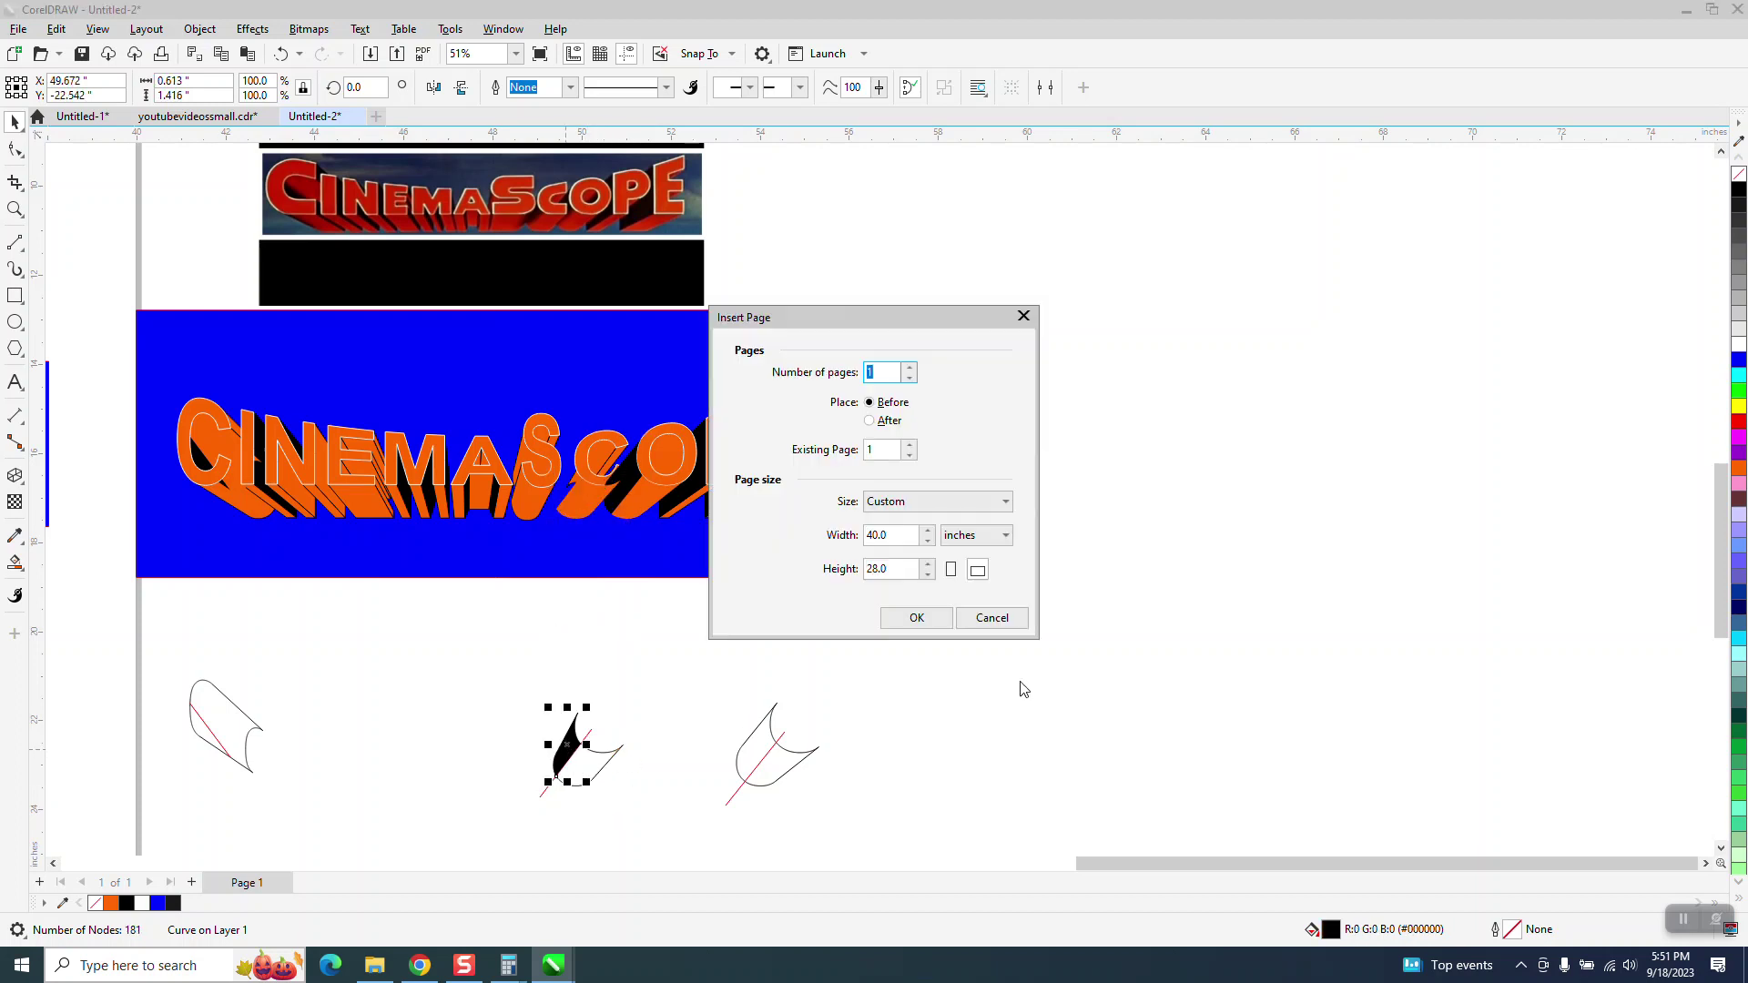
click(1006, 626)
key(Up)
key(Up)
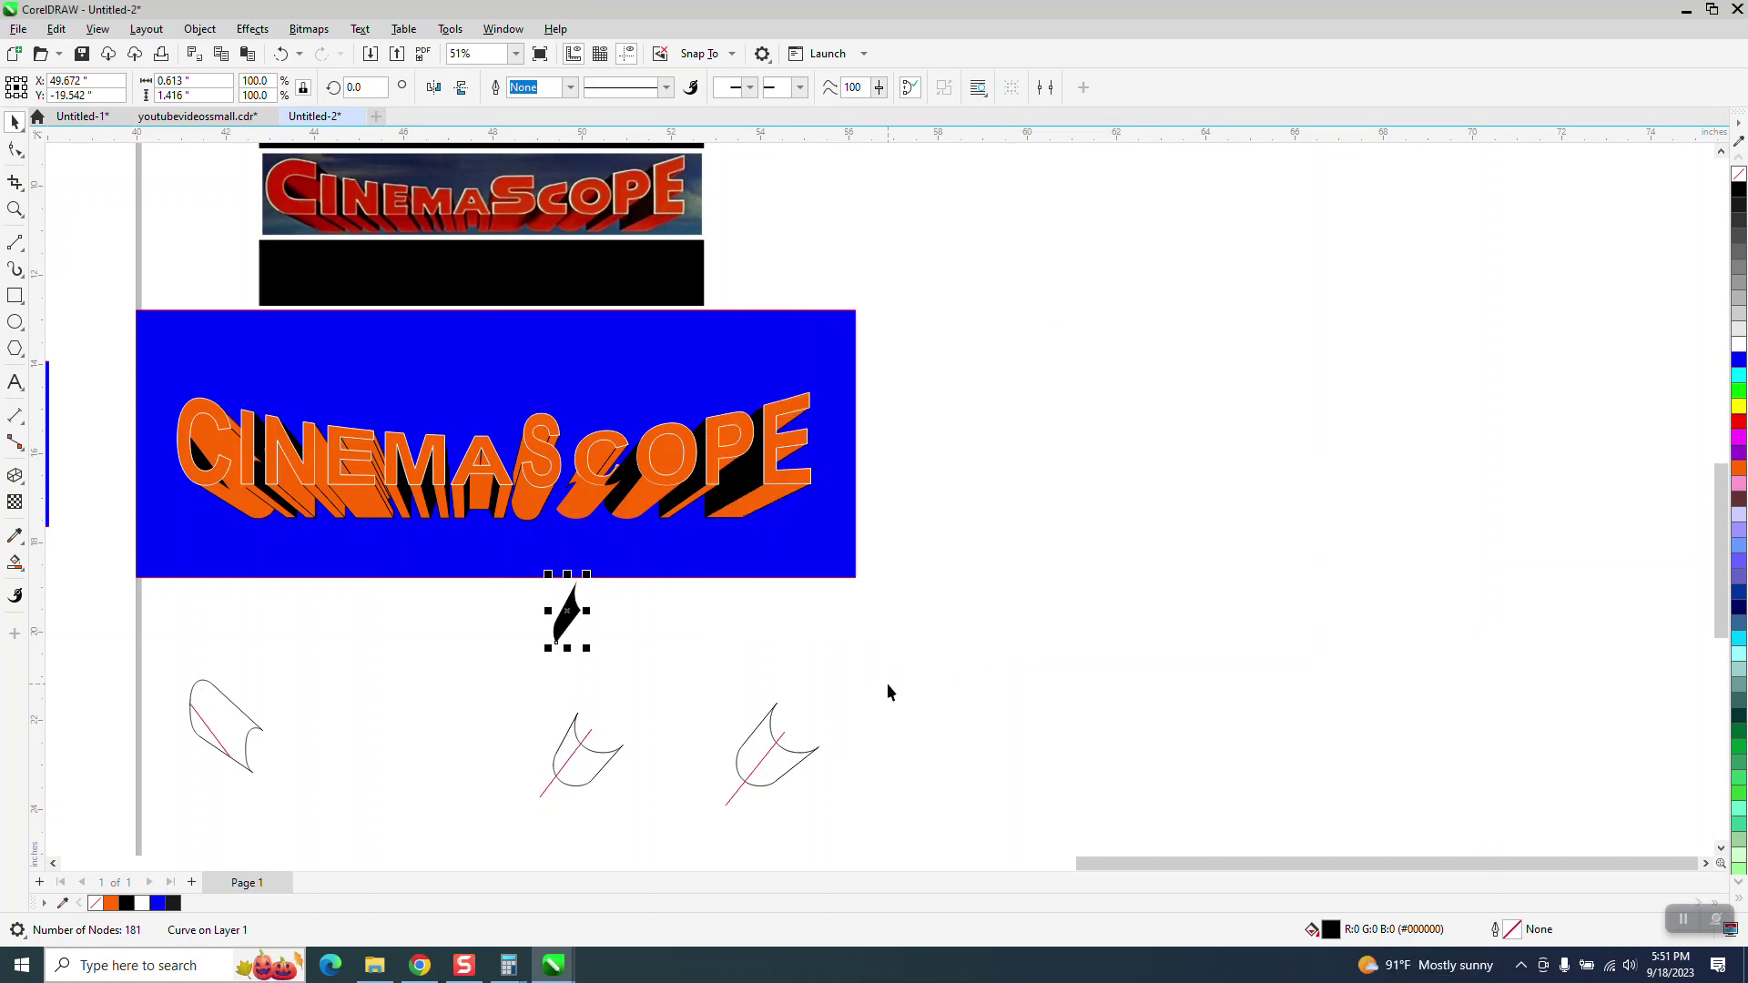
click(729, 671)
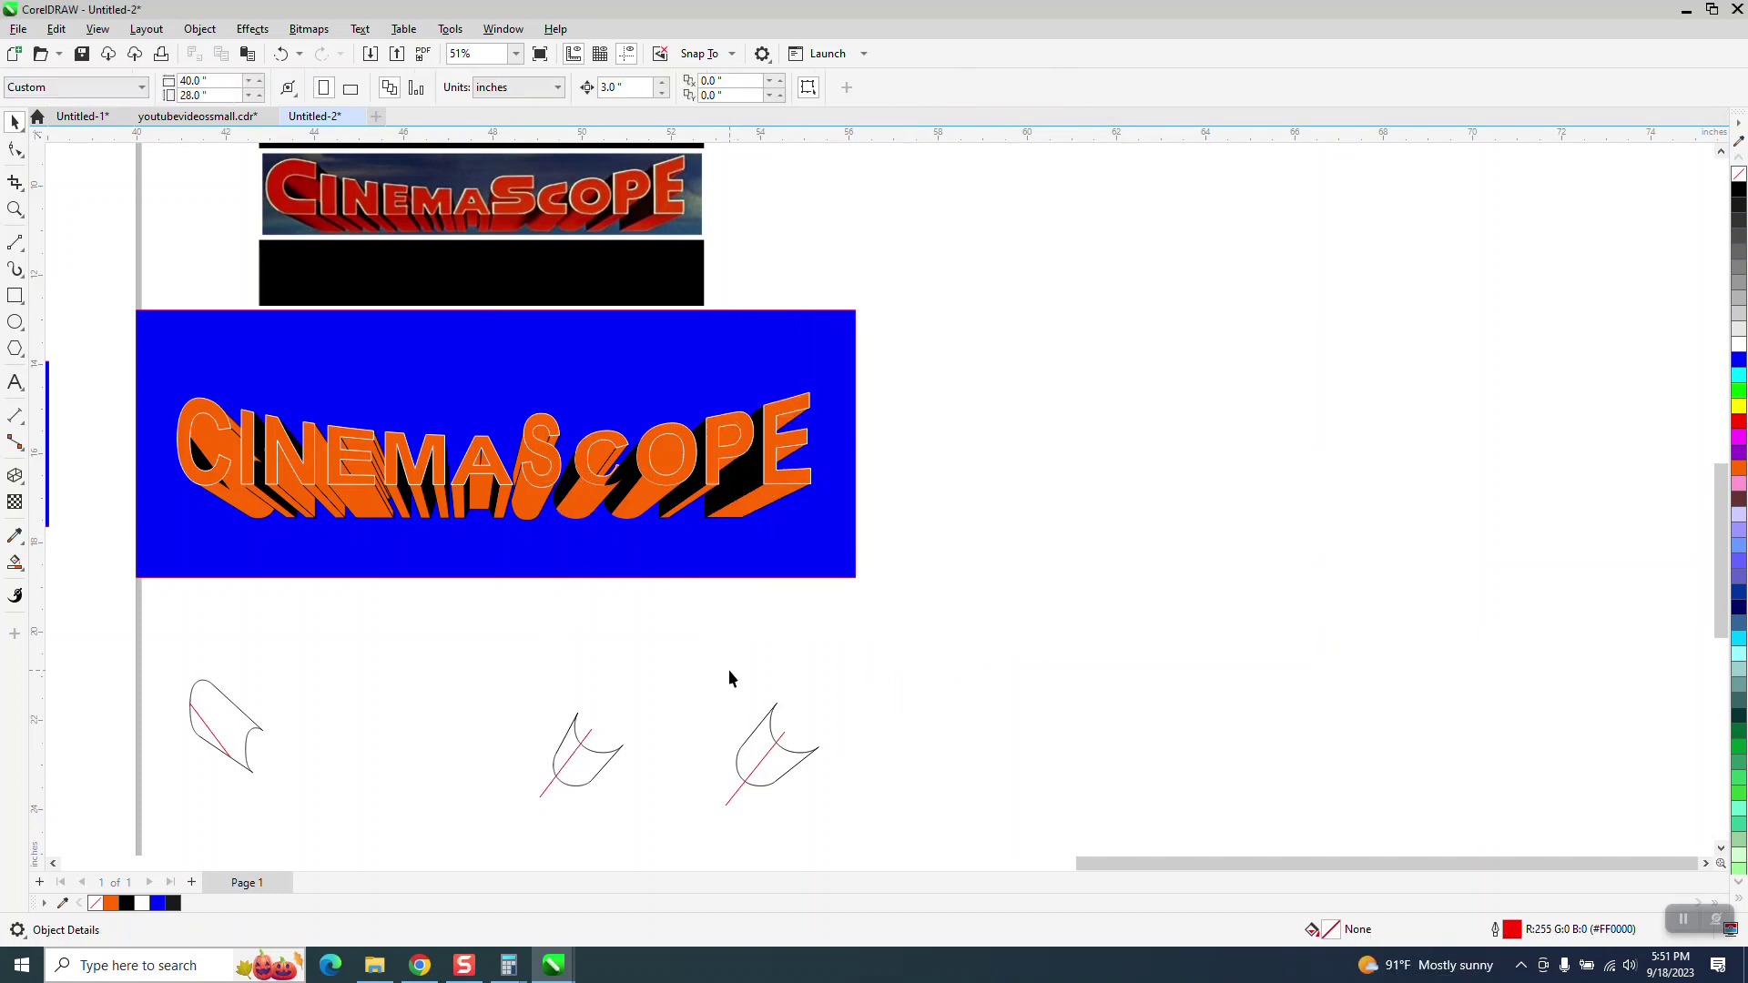
click(16, 208)
Zoom into SCOPE and bring the orange CinemaScope lettering group To Front of Page.
drag(515, 449, 913, 601)
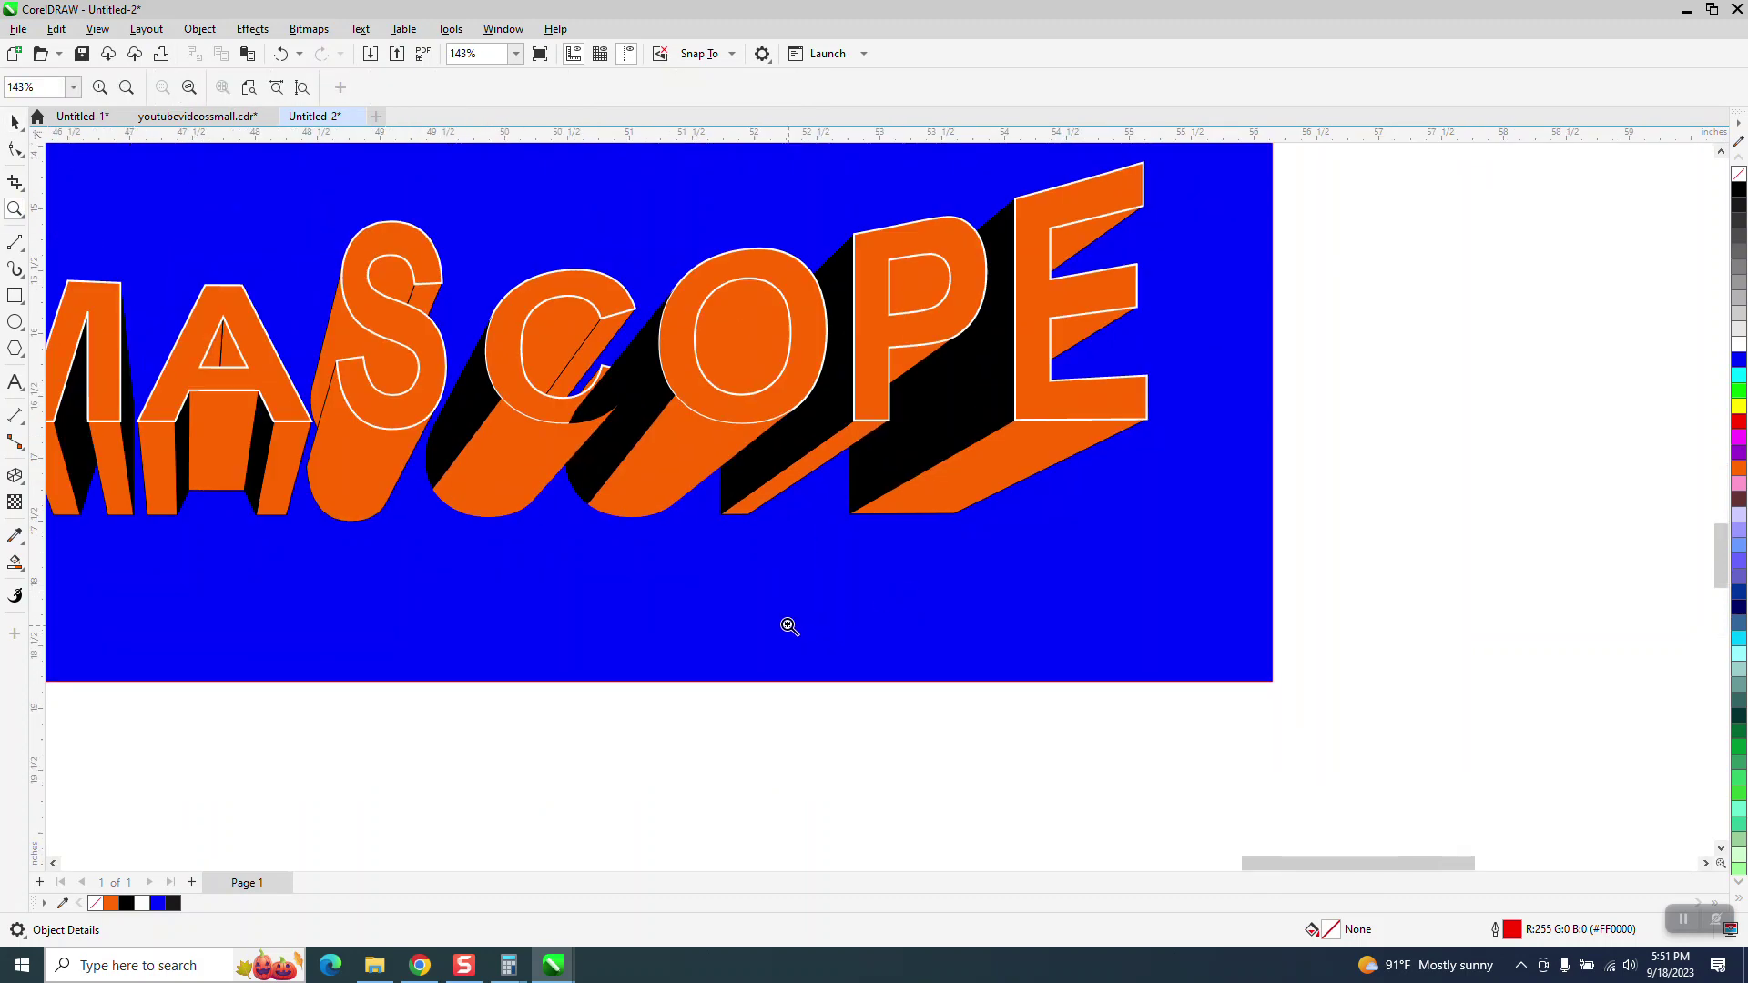
click(14, 121)
click(1126, 196)
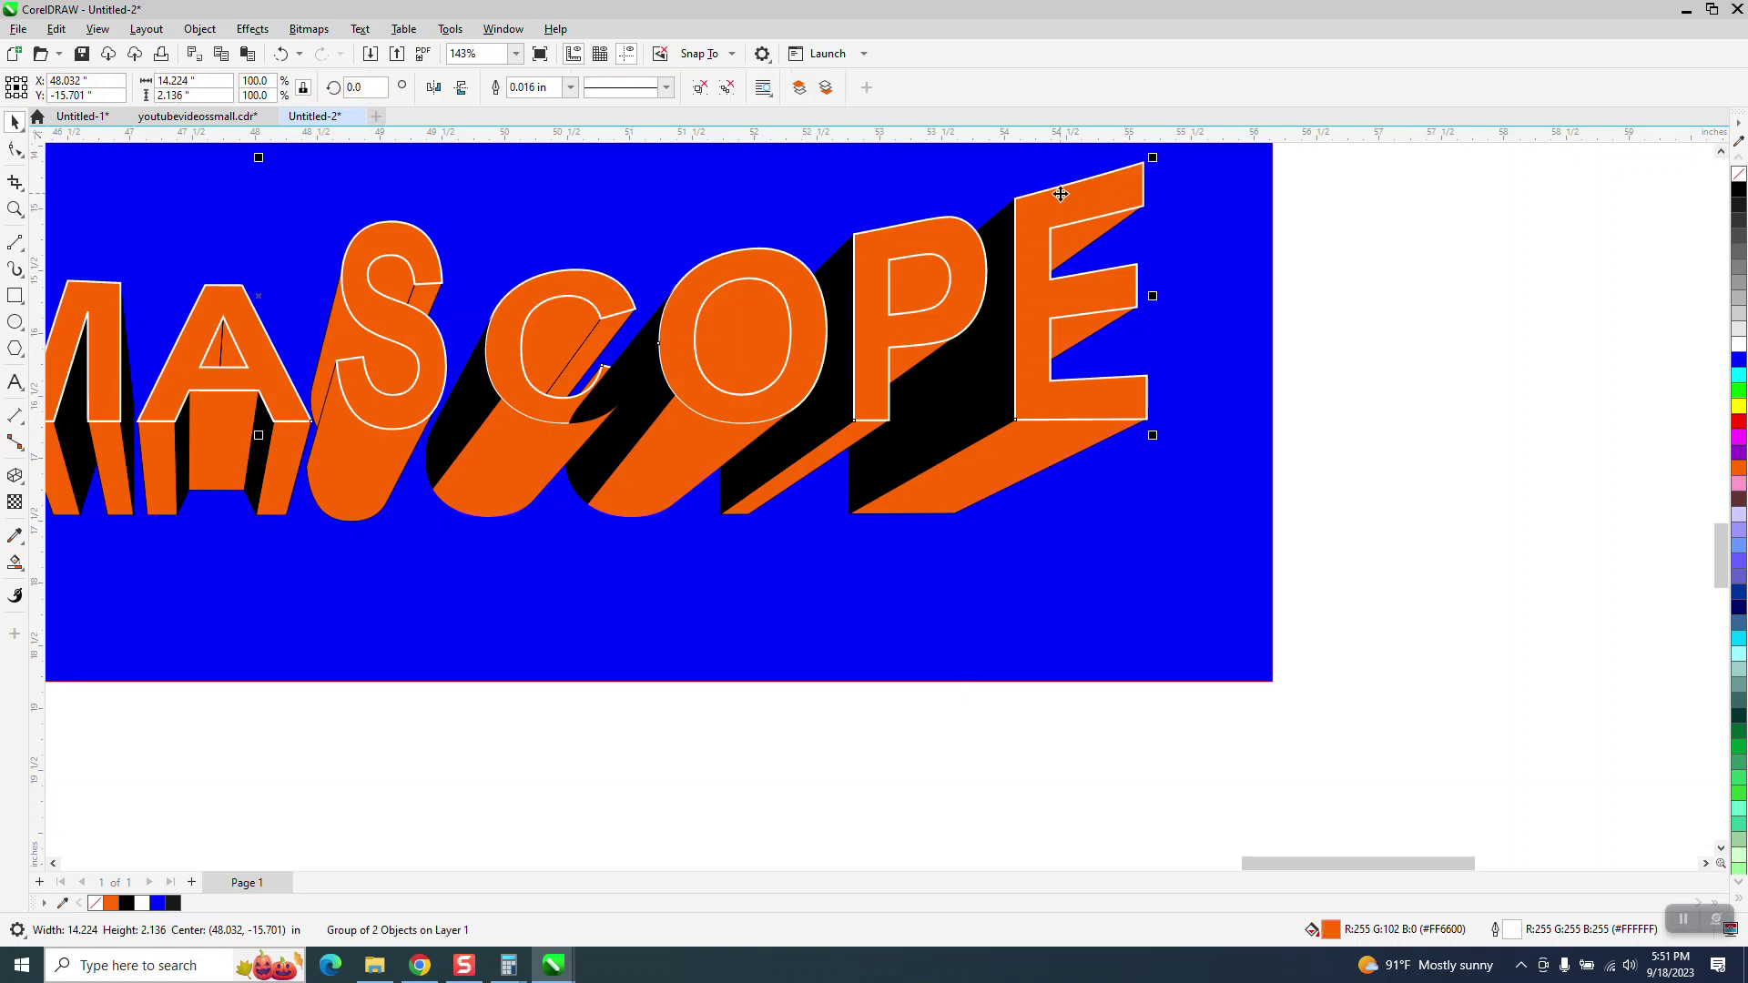
click(199, 28)
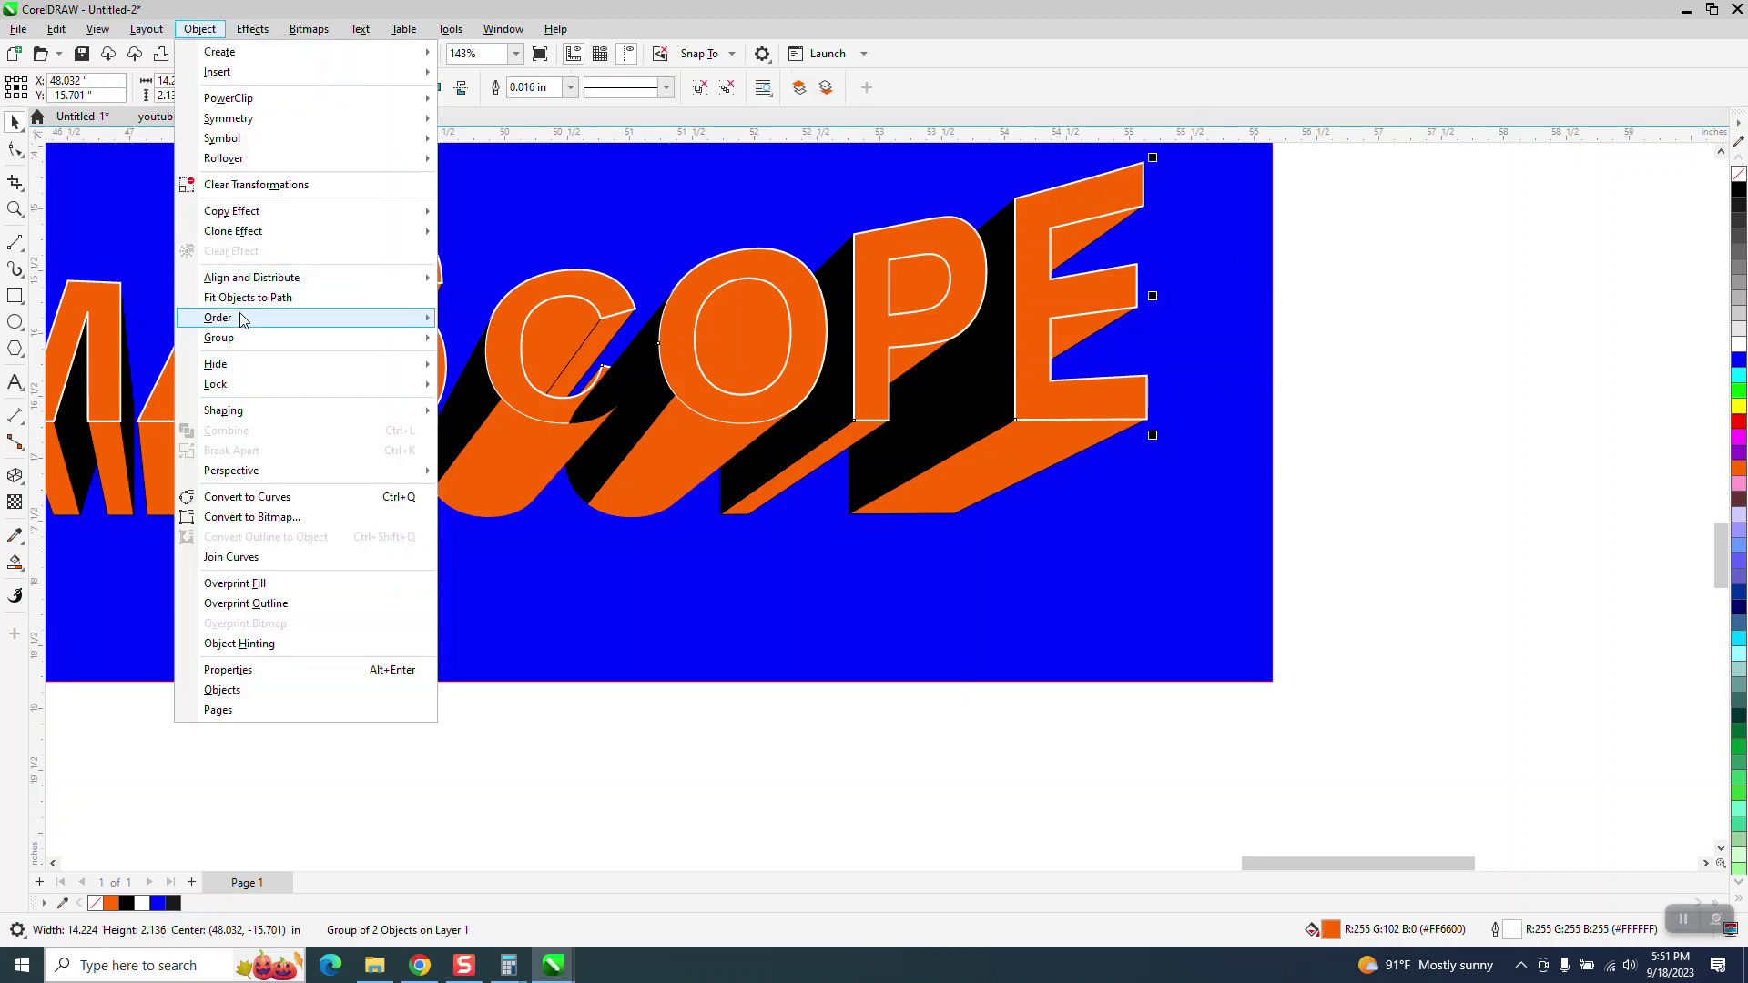
mouse_move(239, 319)
click(487, 318)
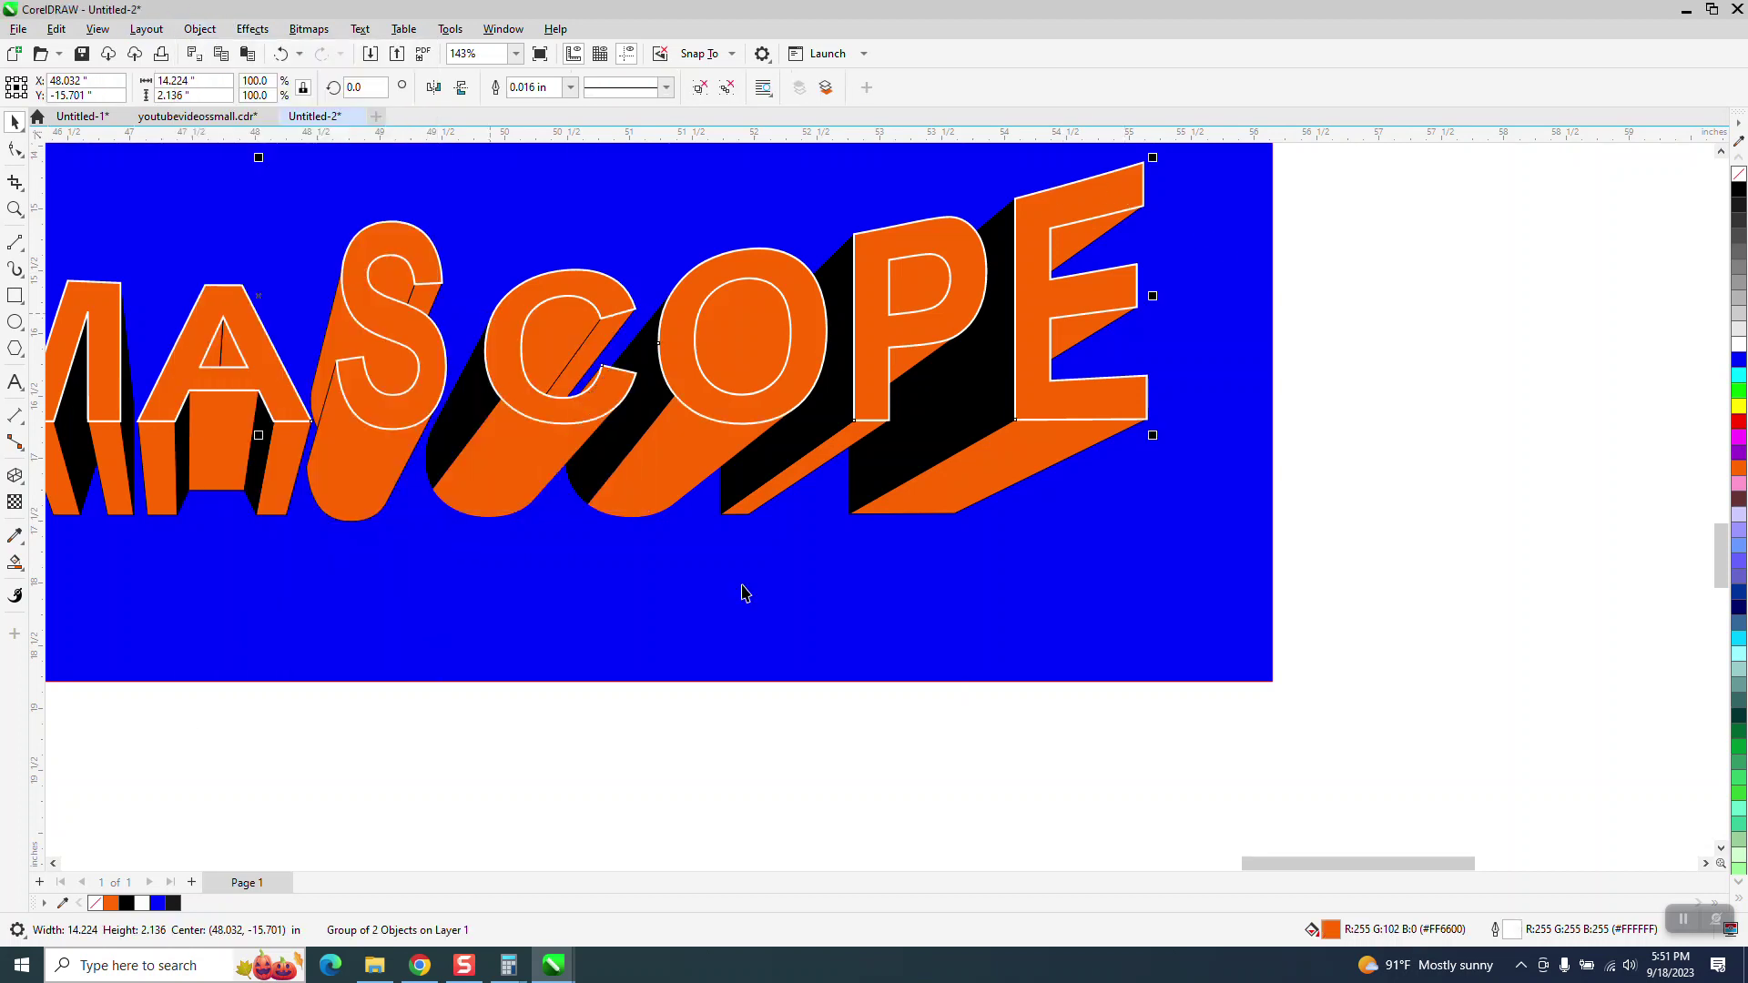
scroll(519, 619, down, 1)
scroll(537, 592, down, 6)
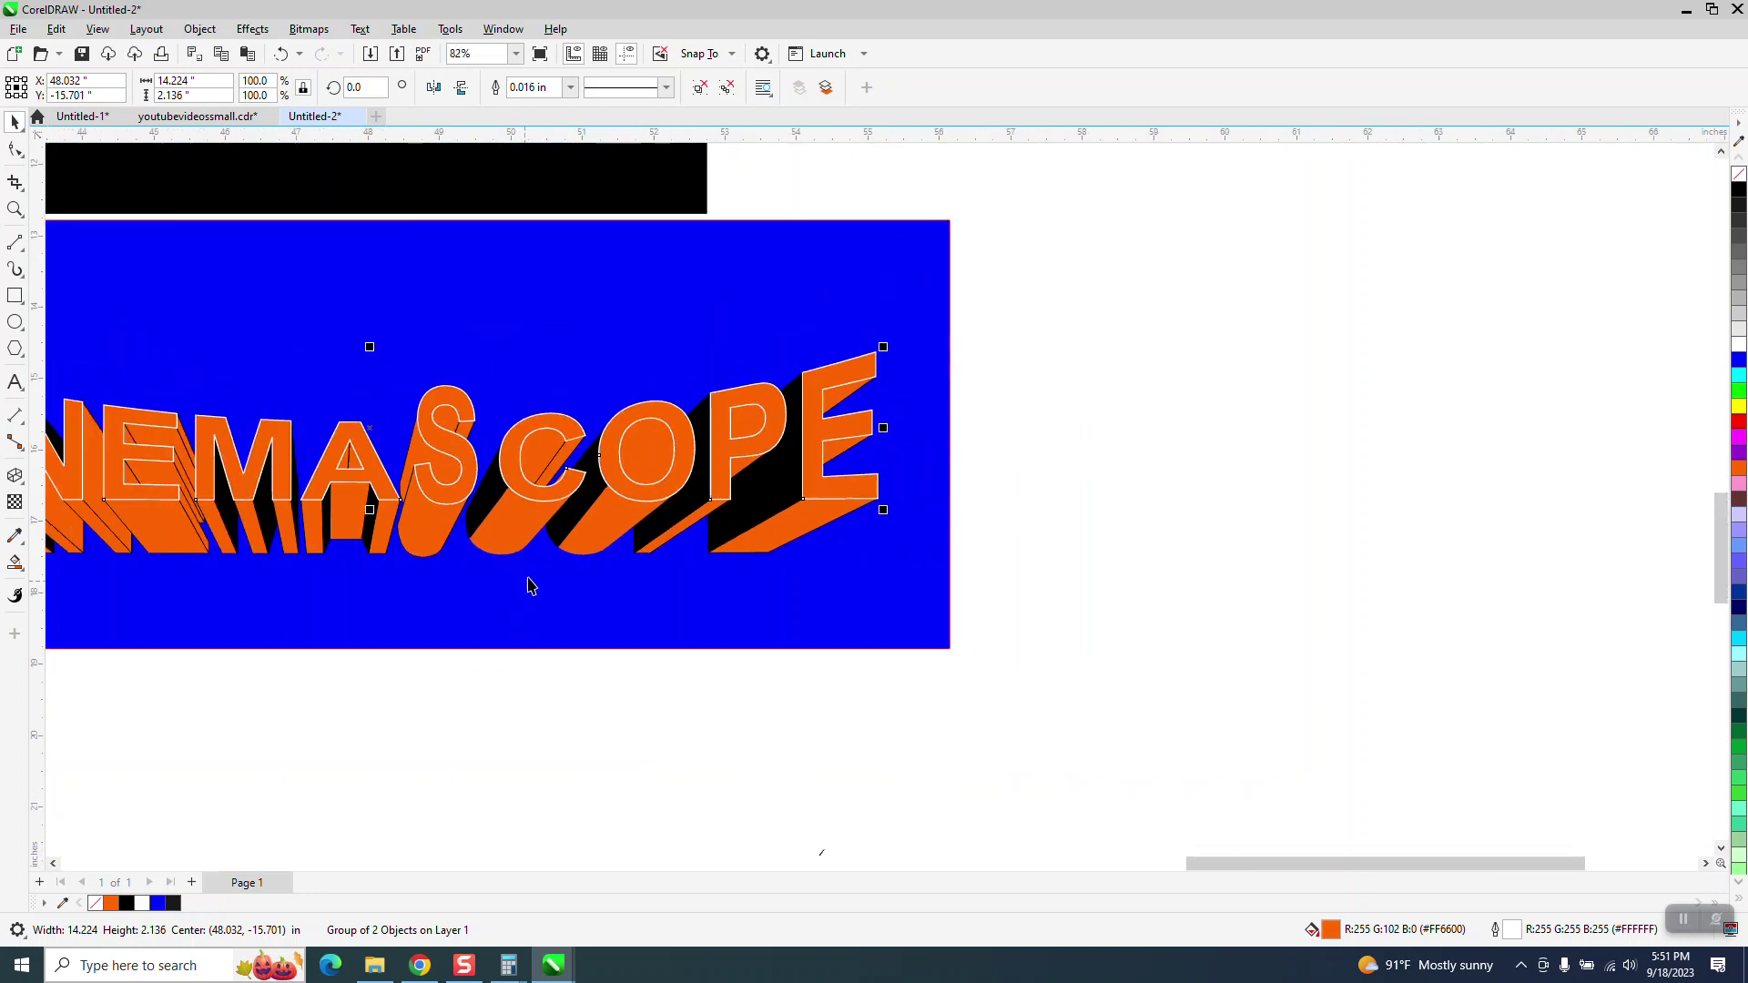
scroll(667, 576, down, 1)
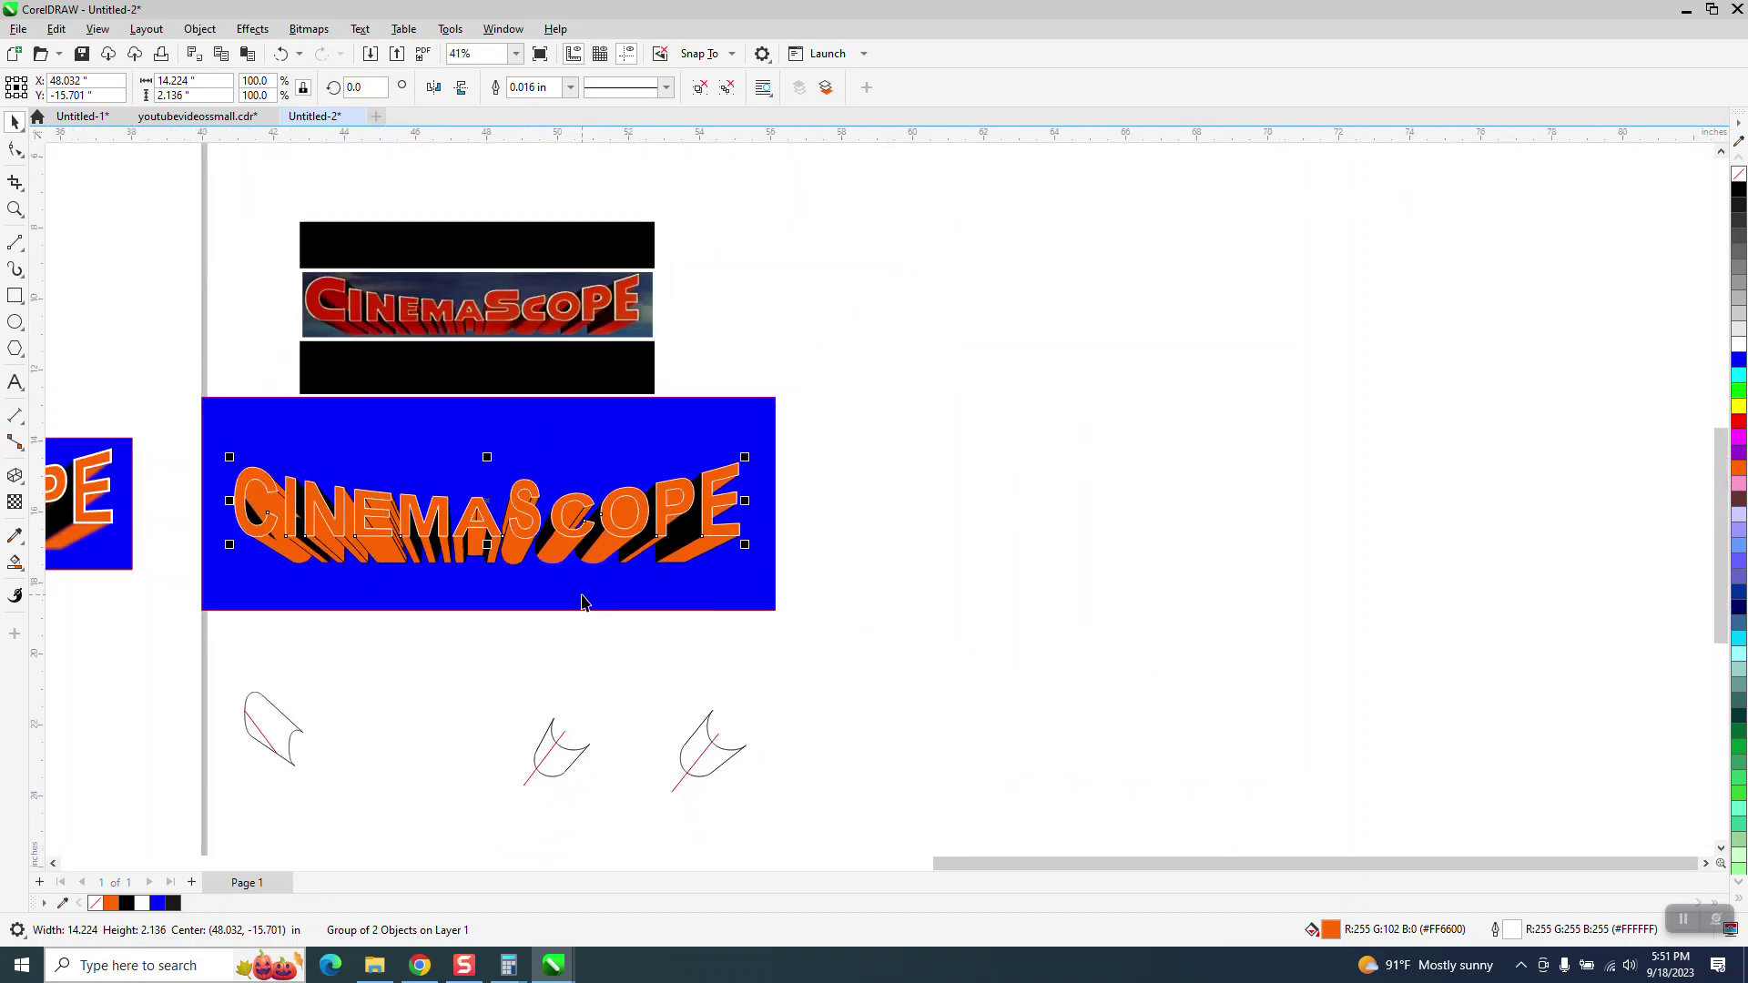
Marquee the three leftover sketches below the artwork, then reselect the lettering group.
click(871, 476)
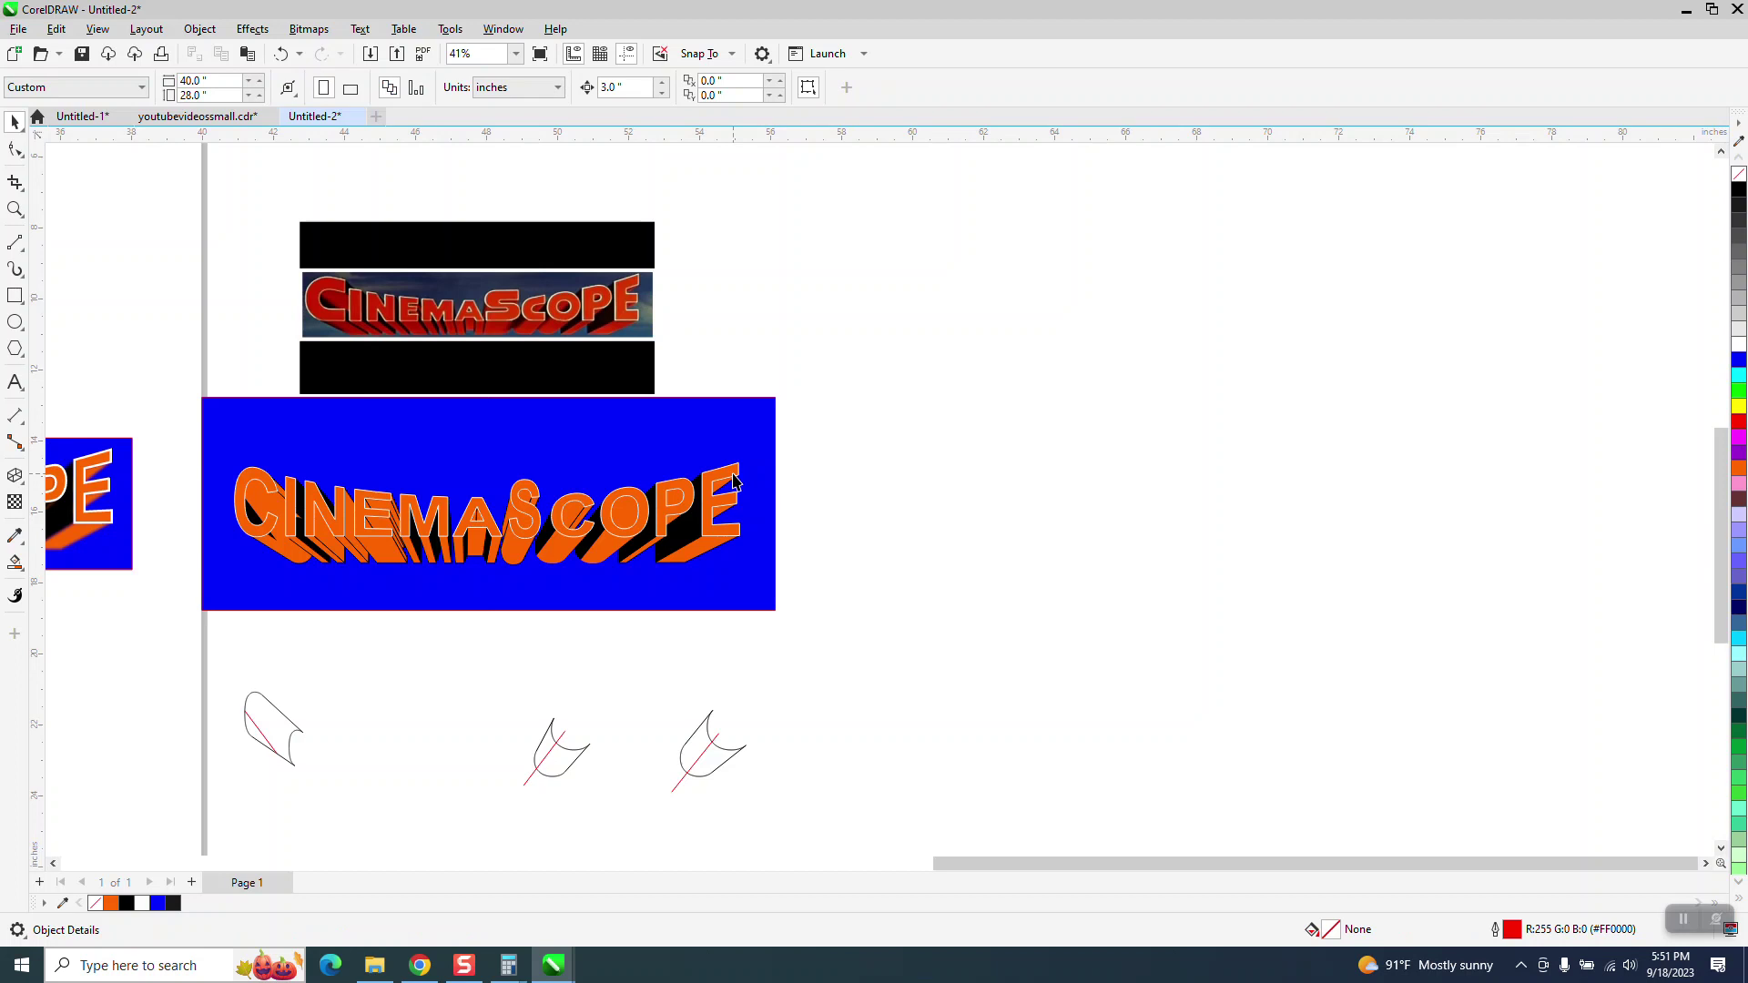
drag(106, 688, 773, 819)
click(711, 781)
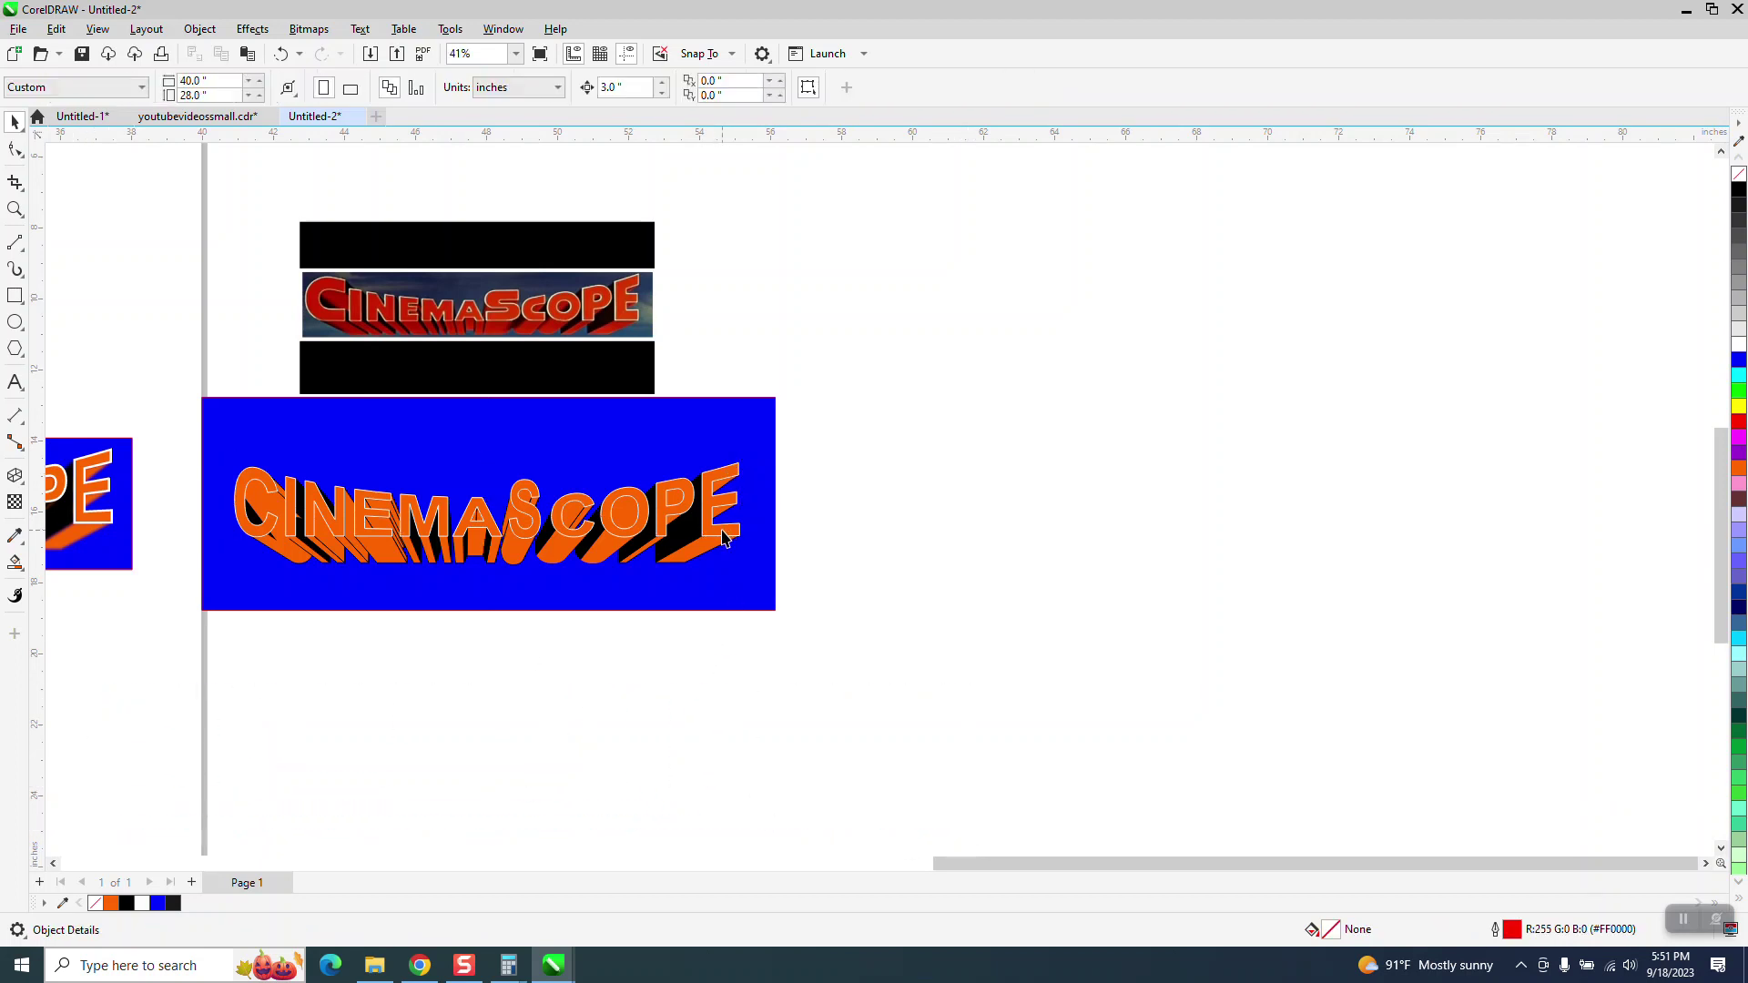
click(723, 533)
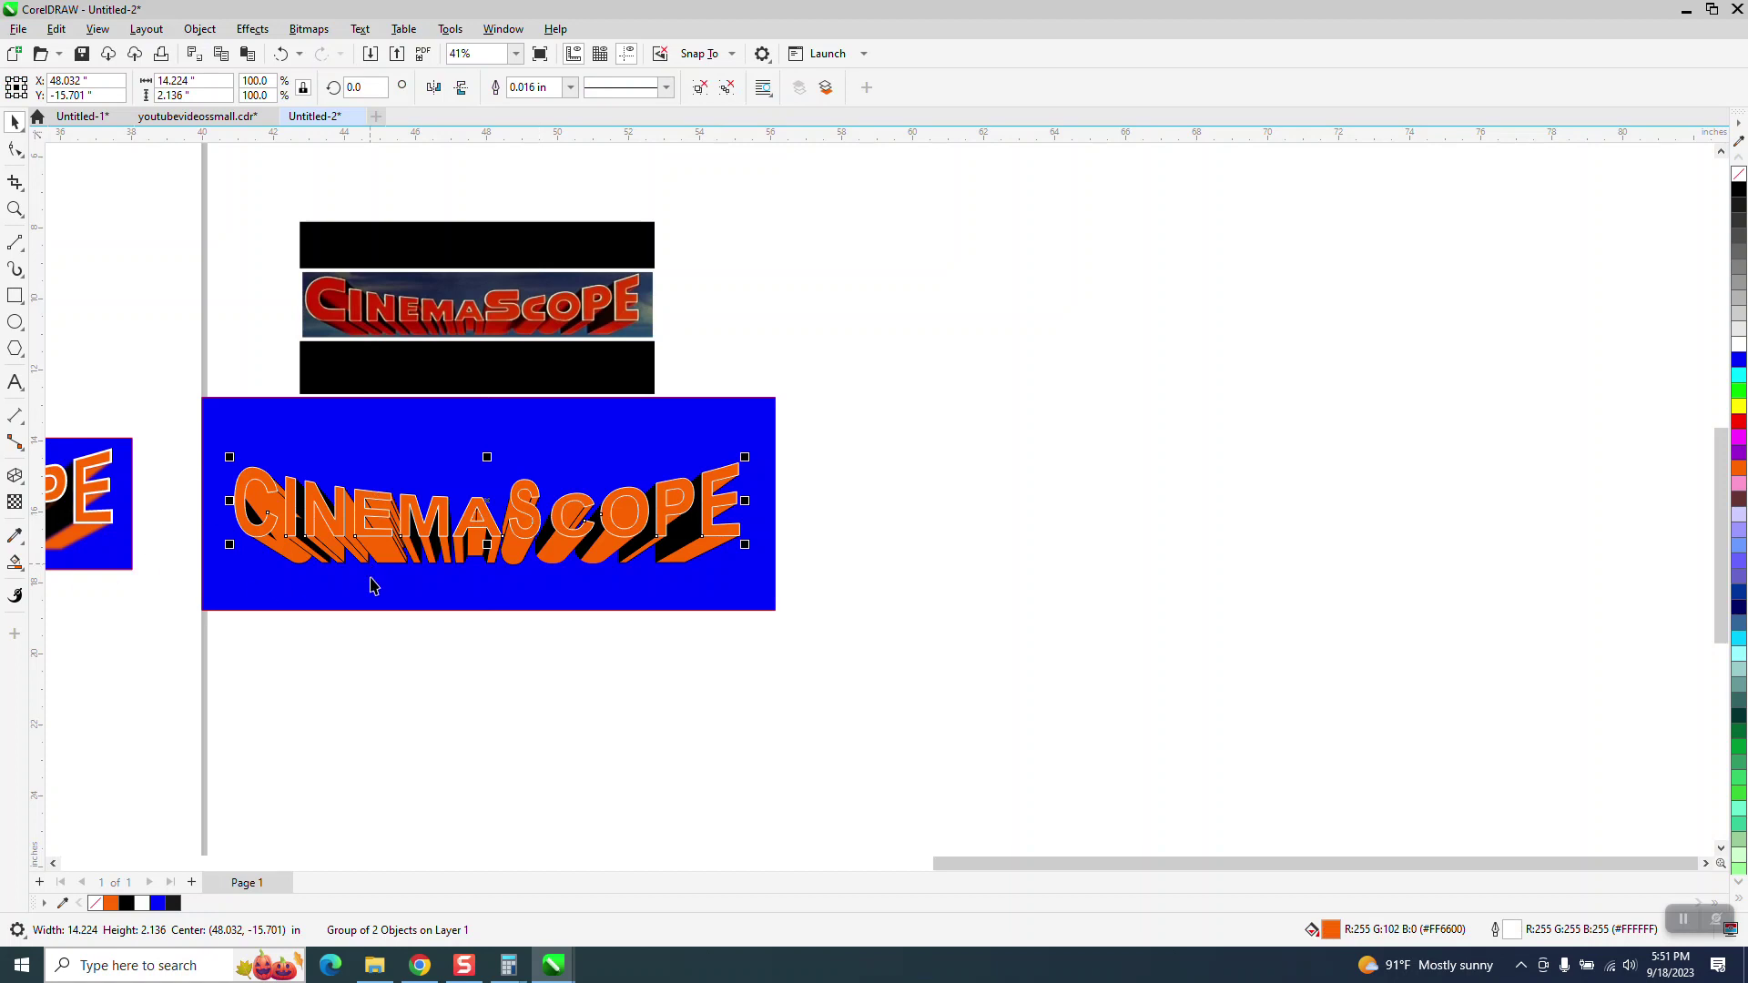
Move the lettering aside, Gaussian-blur the extrusion pieces at 12.9 px, then move the lettering back.
key(Down)
key(Down)
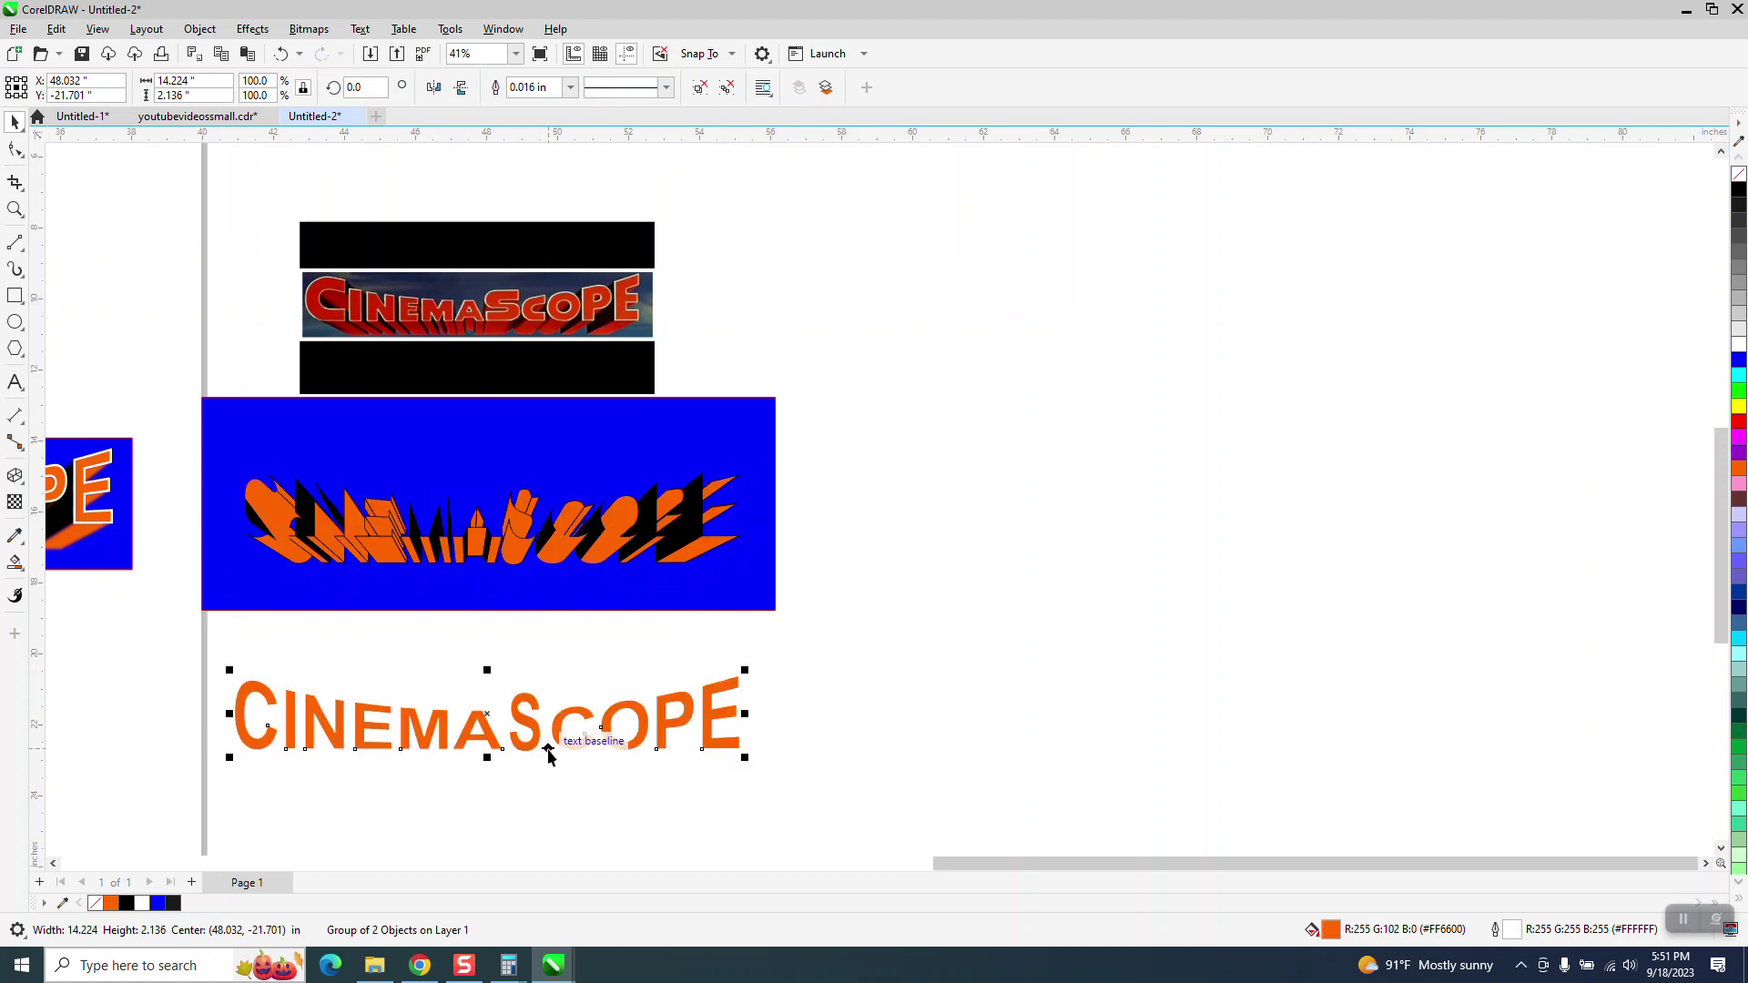
drag(857, 467, 218, 598)
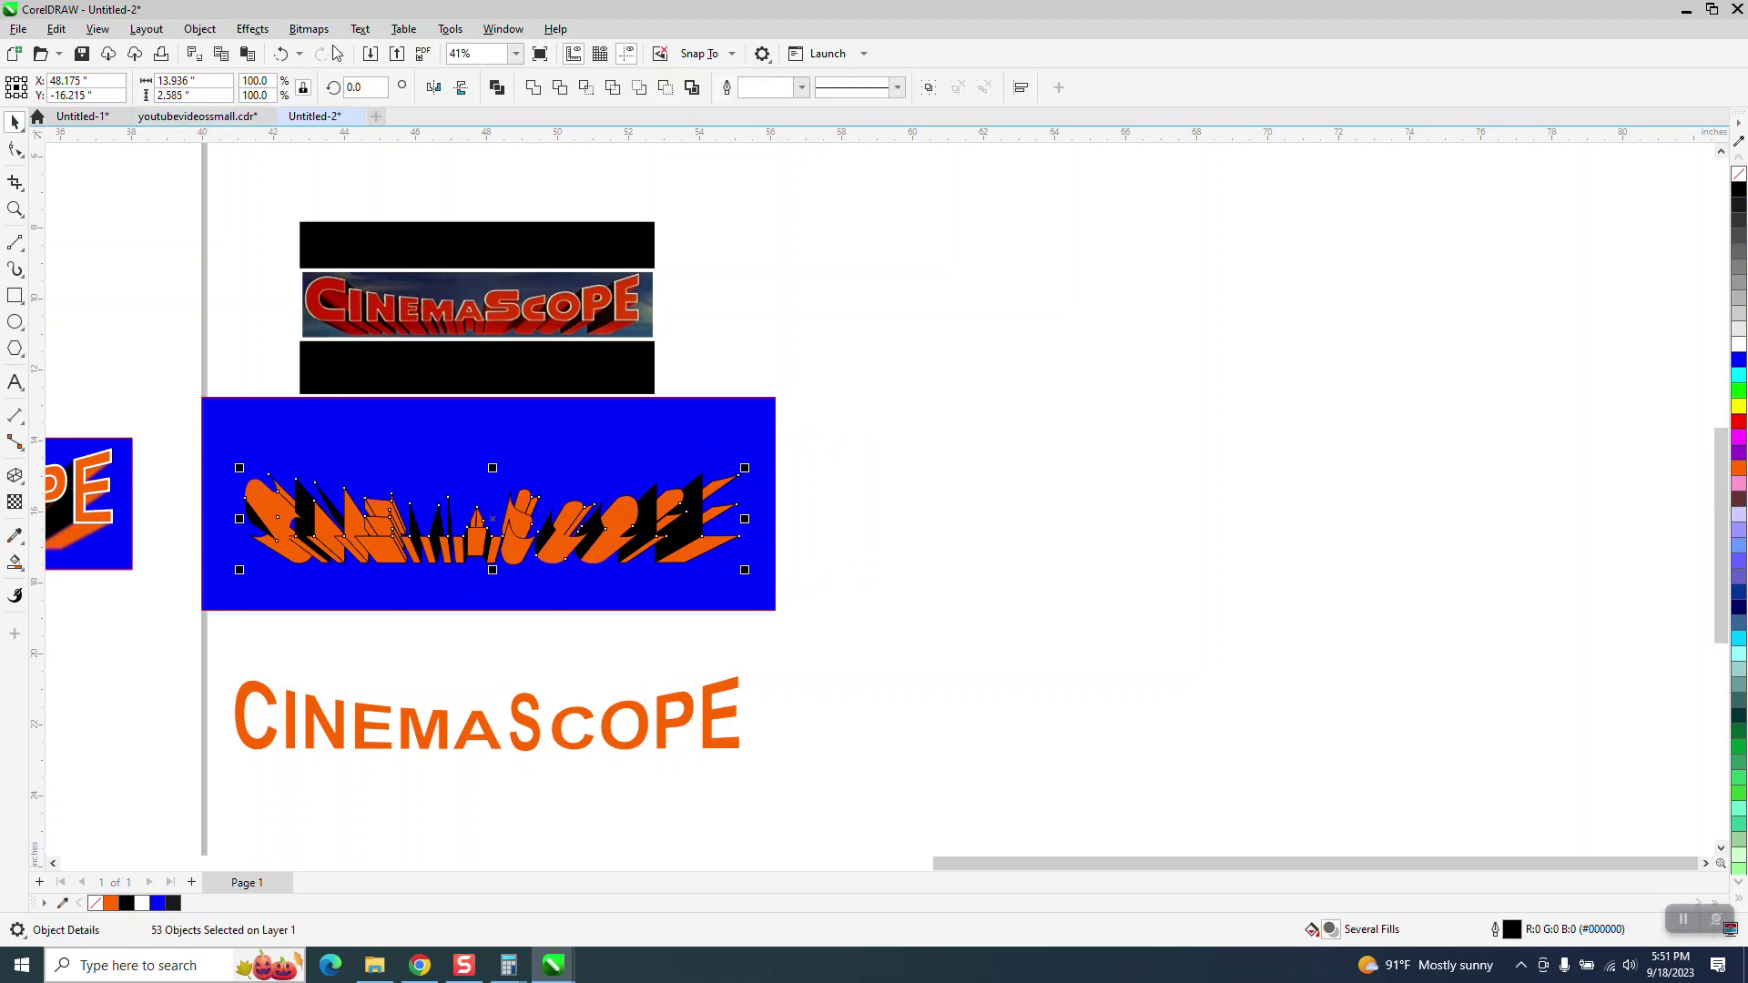
click(310, 30)
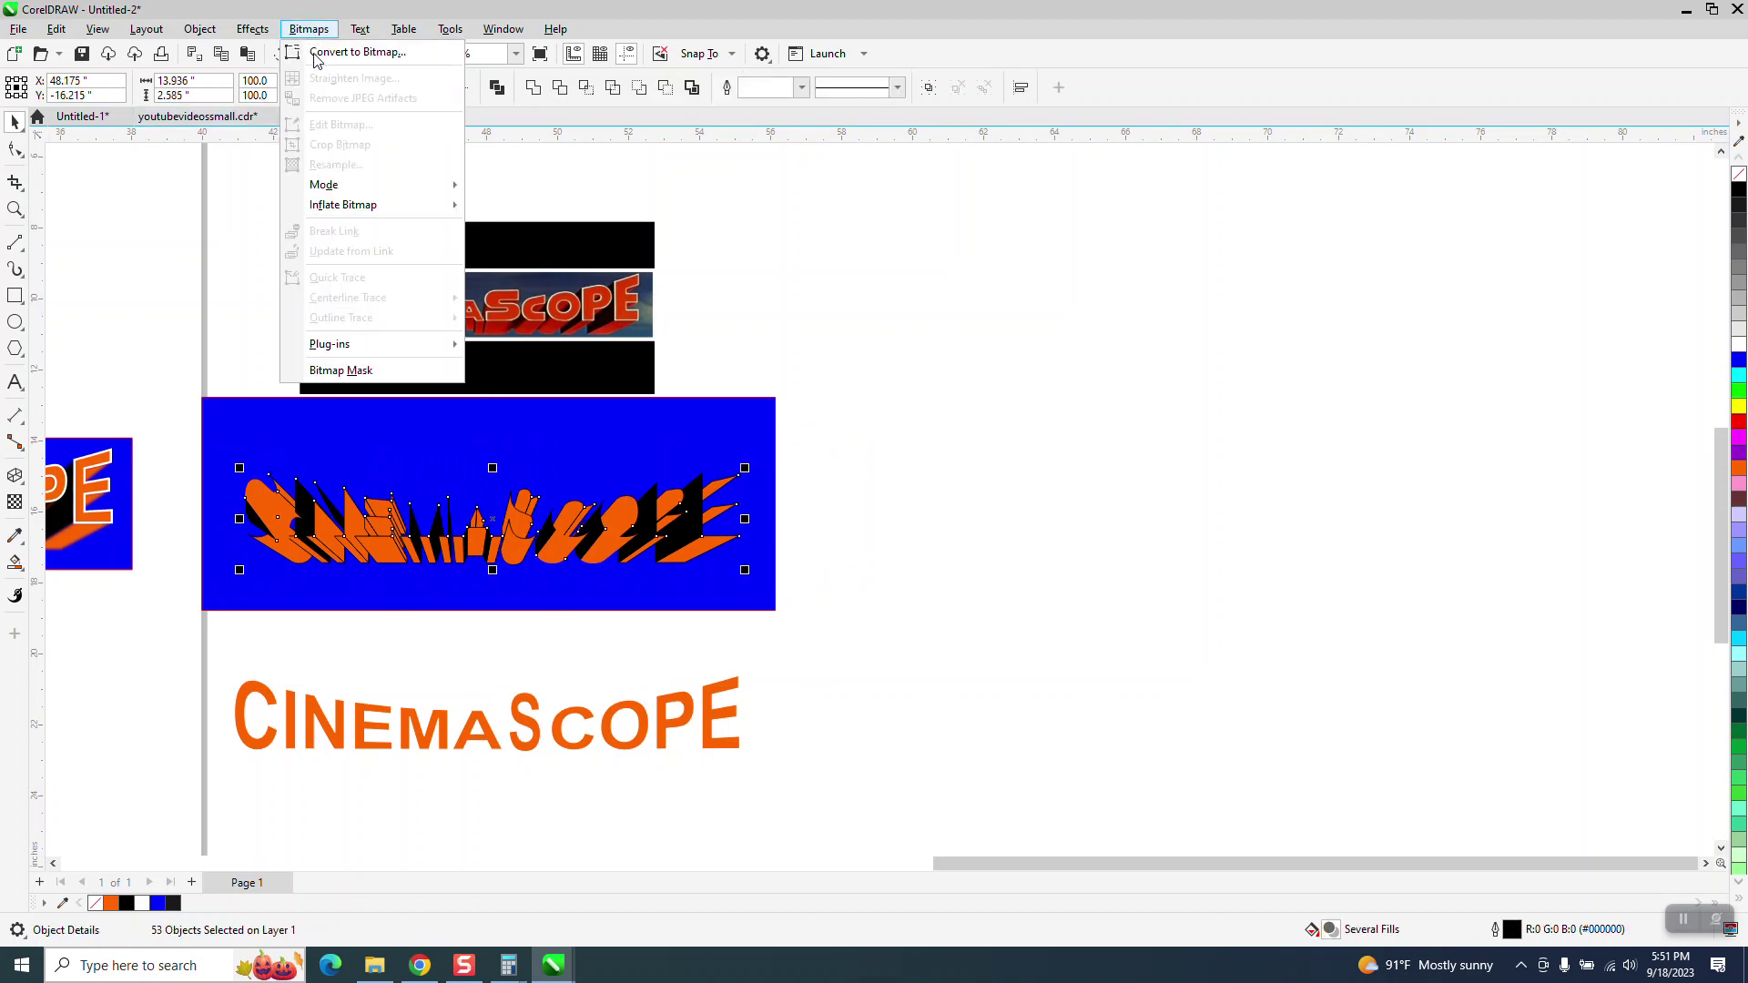
click(309, 30)
click(252, 29)
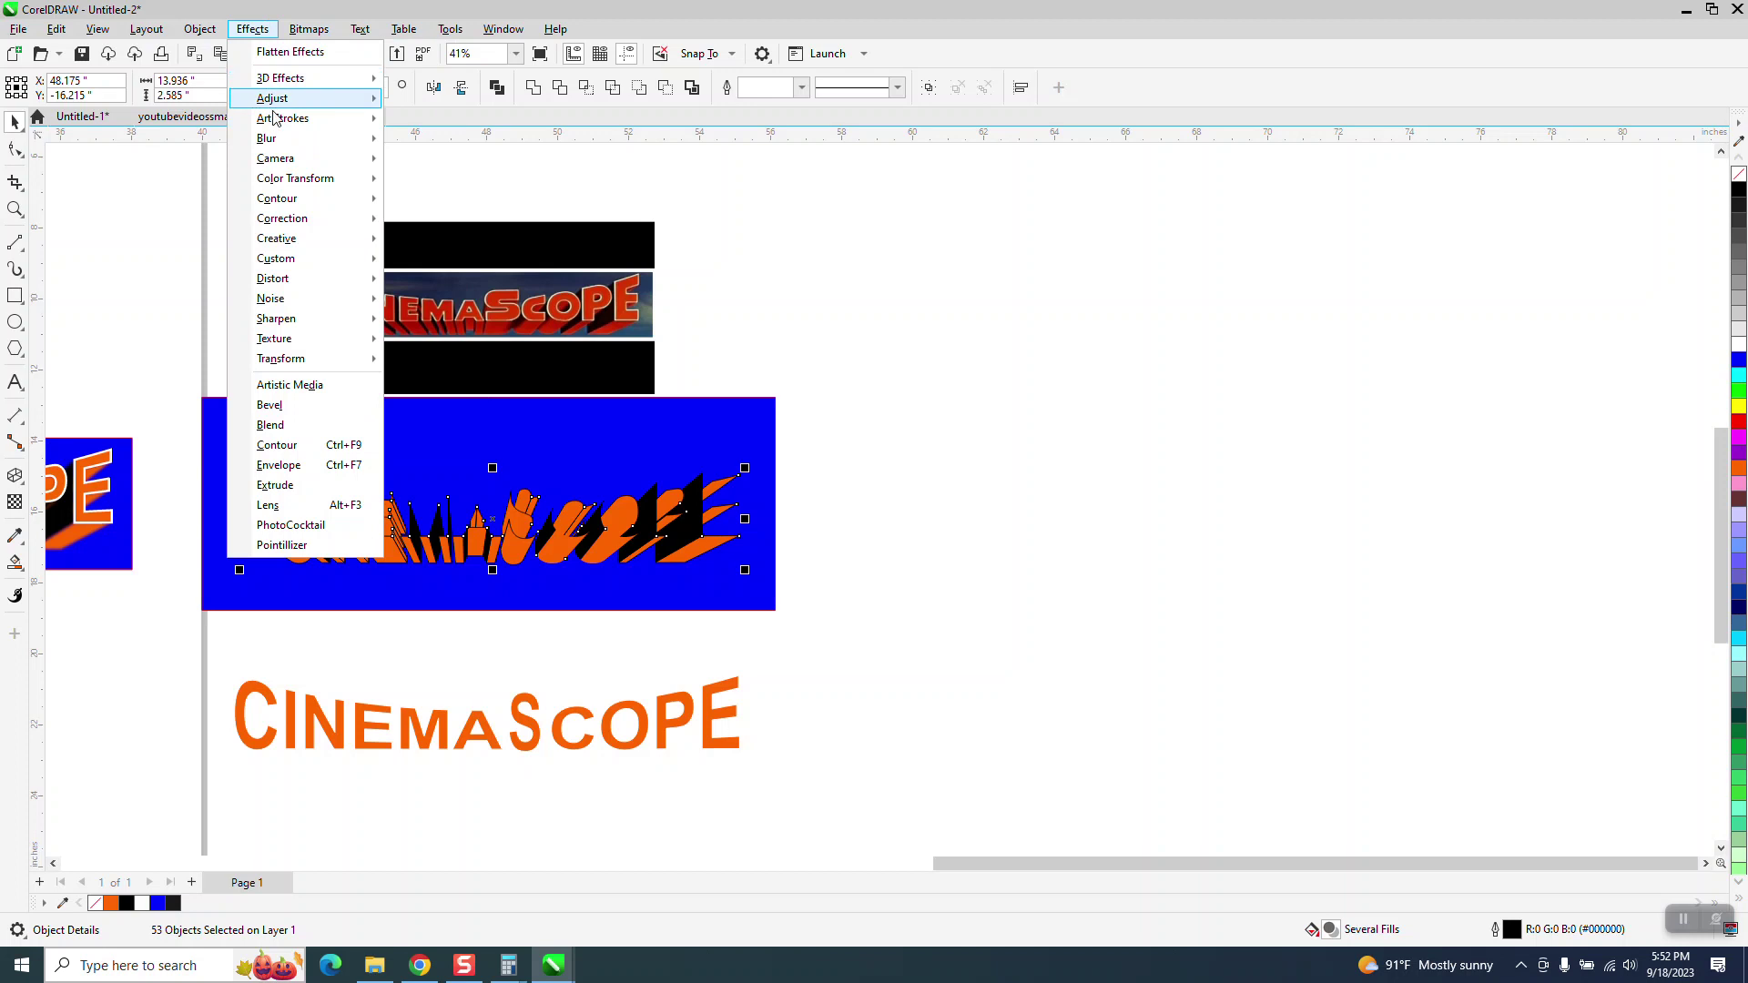
mouse_move(276, 144)
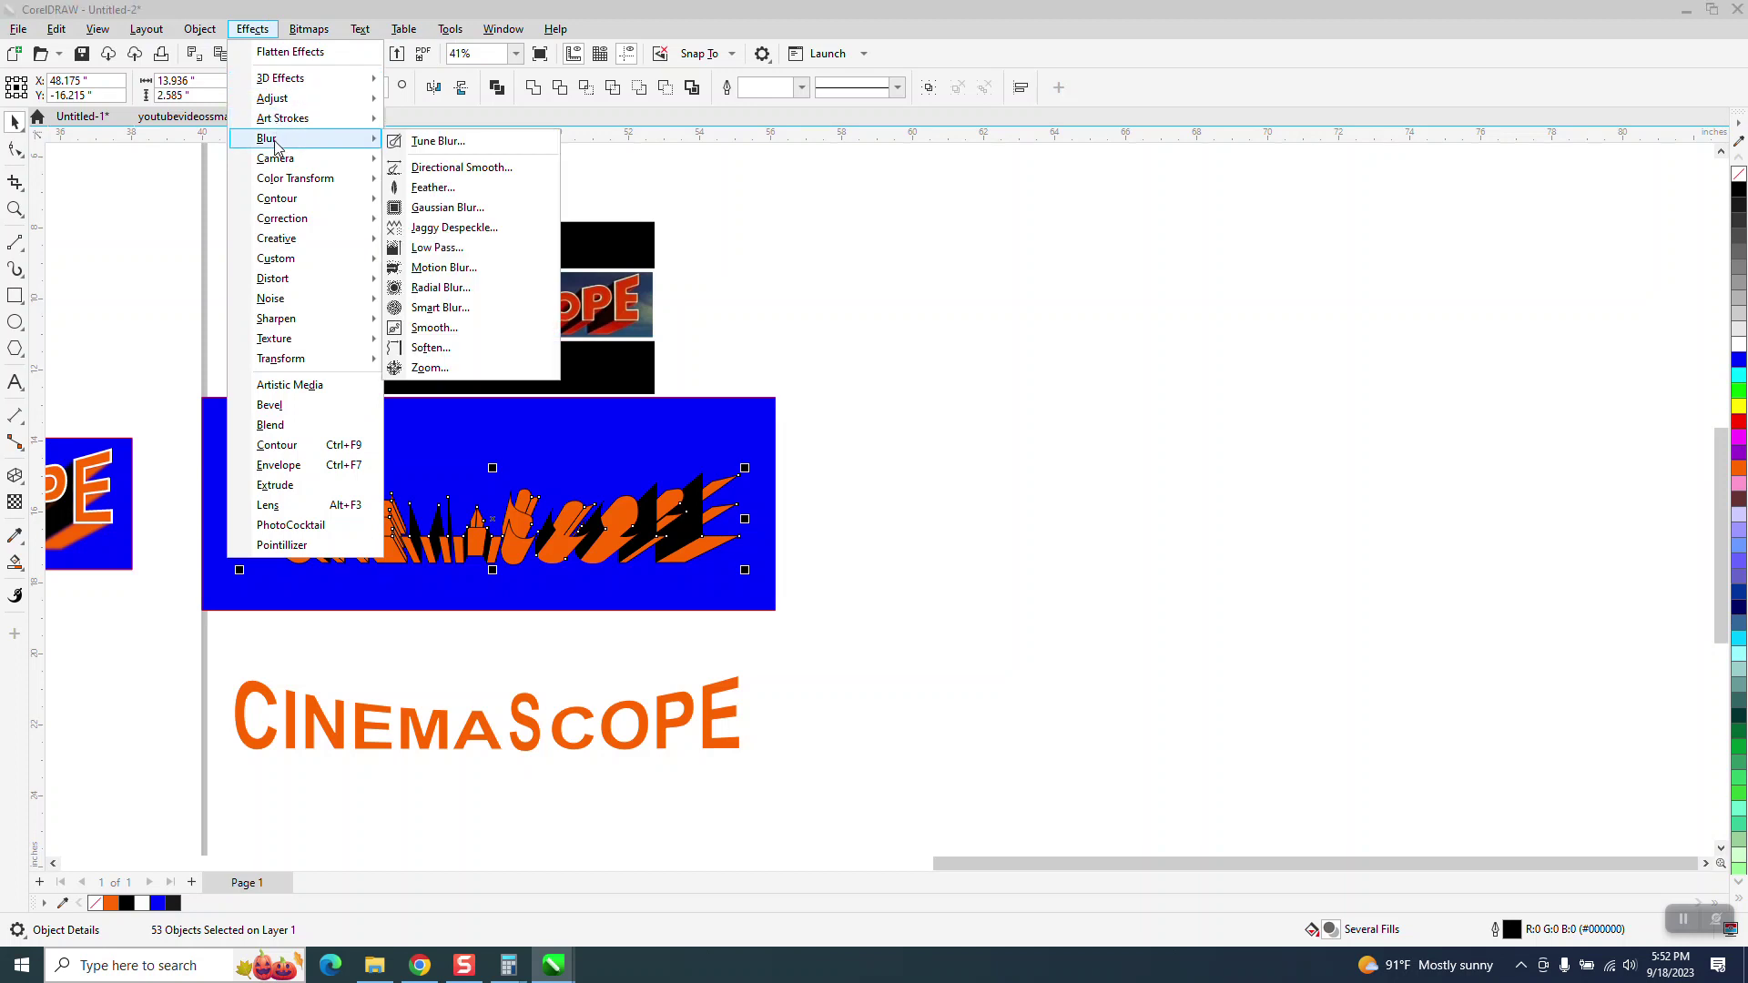
click(428, 207)
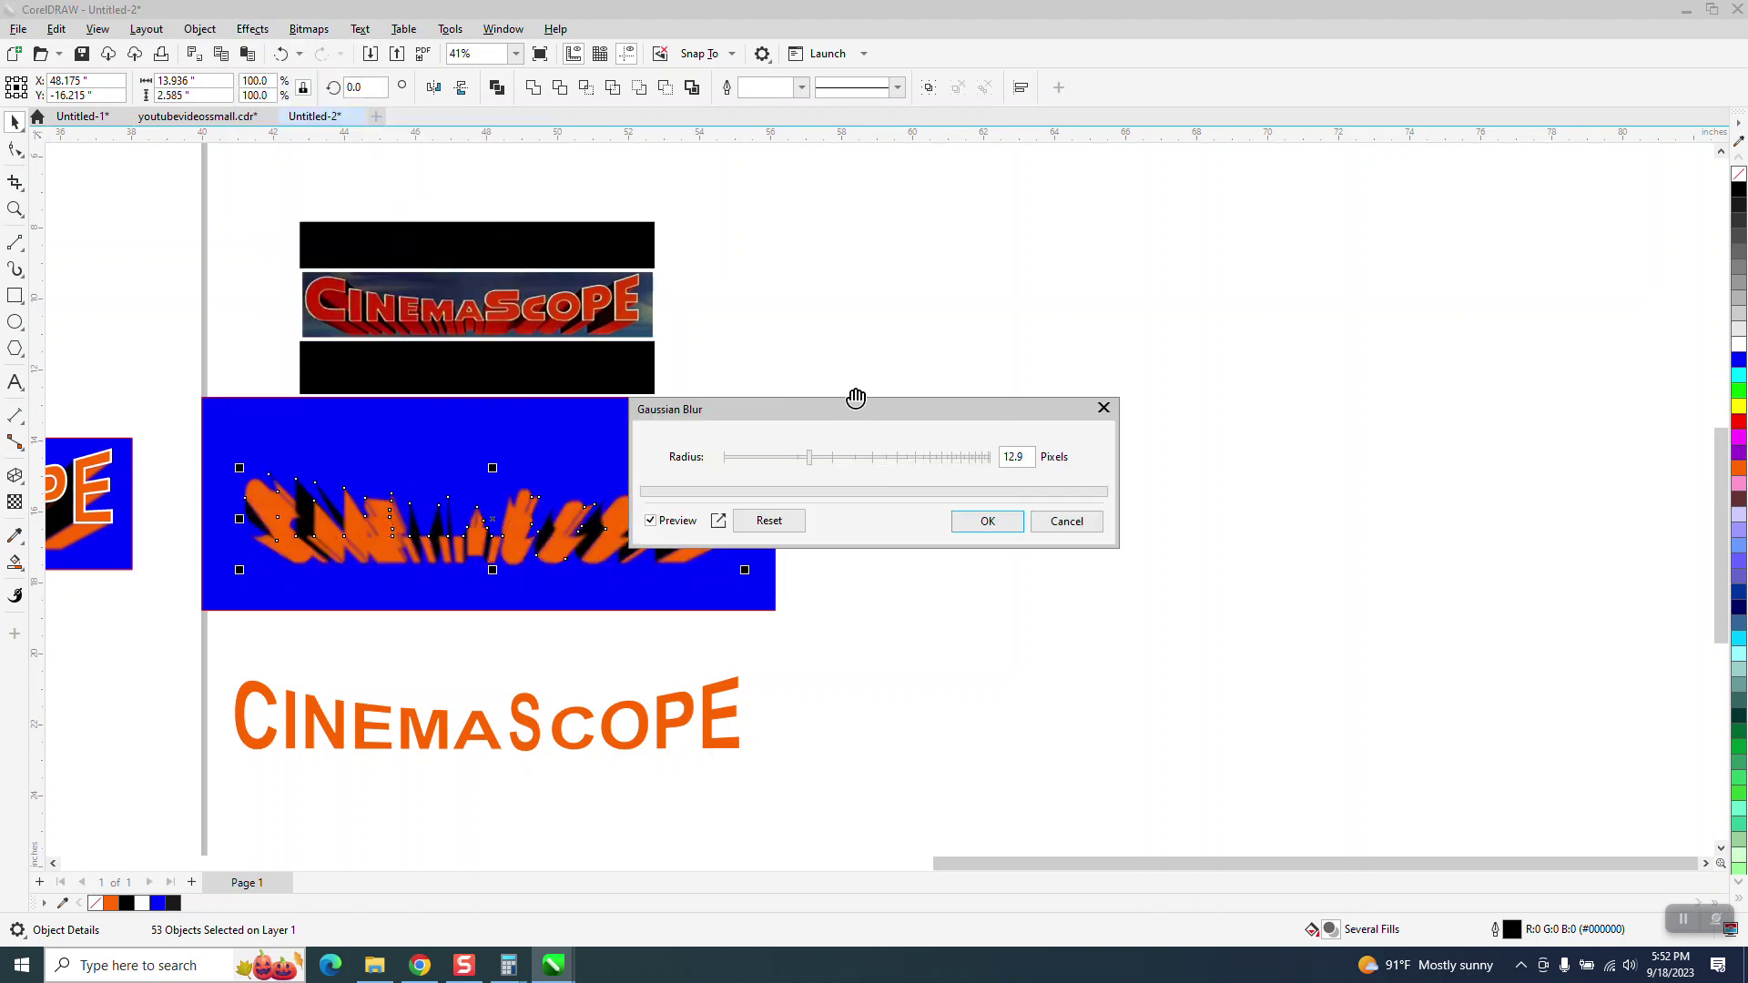
click(988, 522)
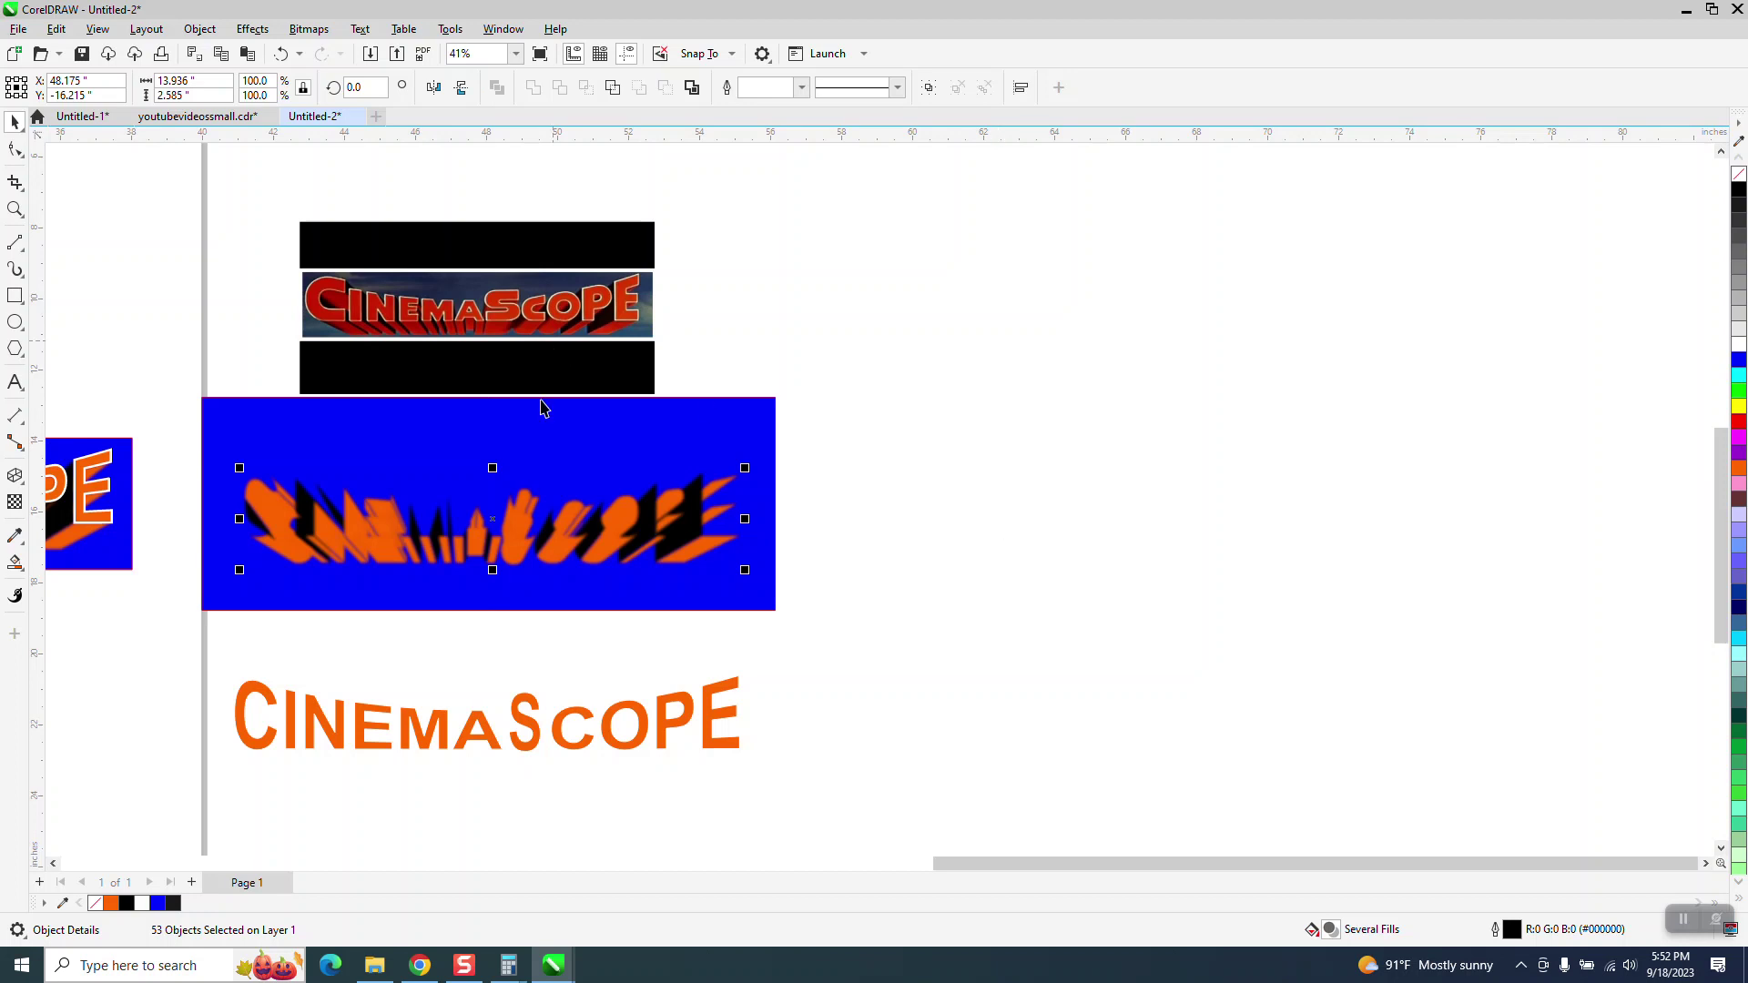
click(526, 706)
key(Up)
key(Up)
key(Up)
key(Up)
key(Up)
key(Up)
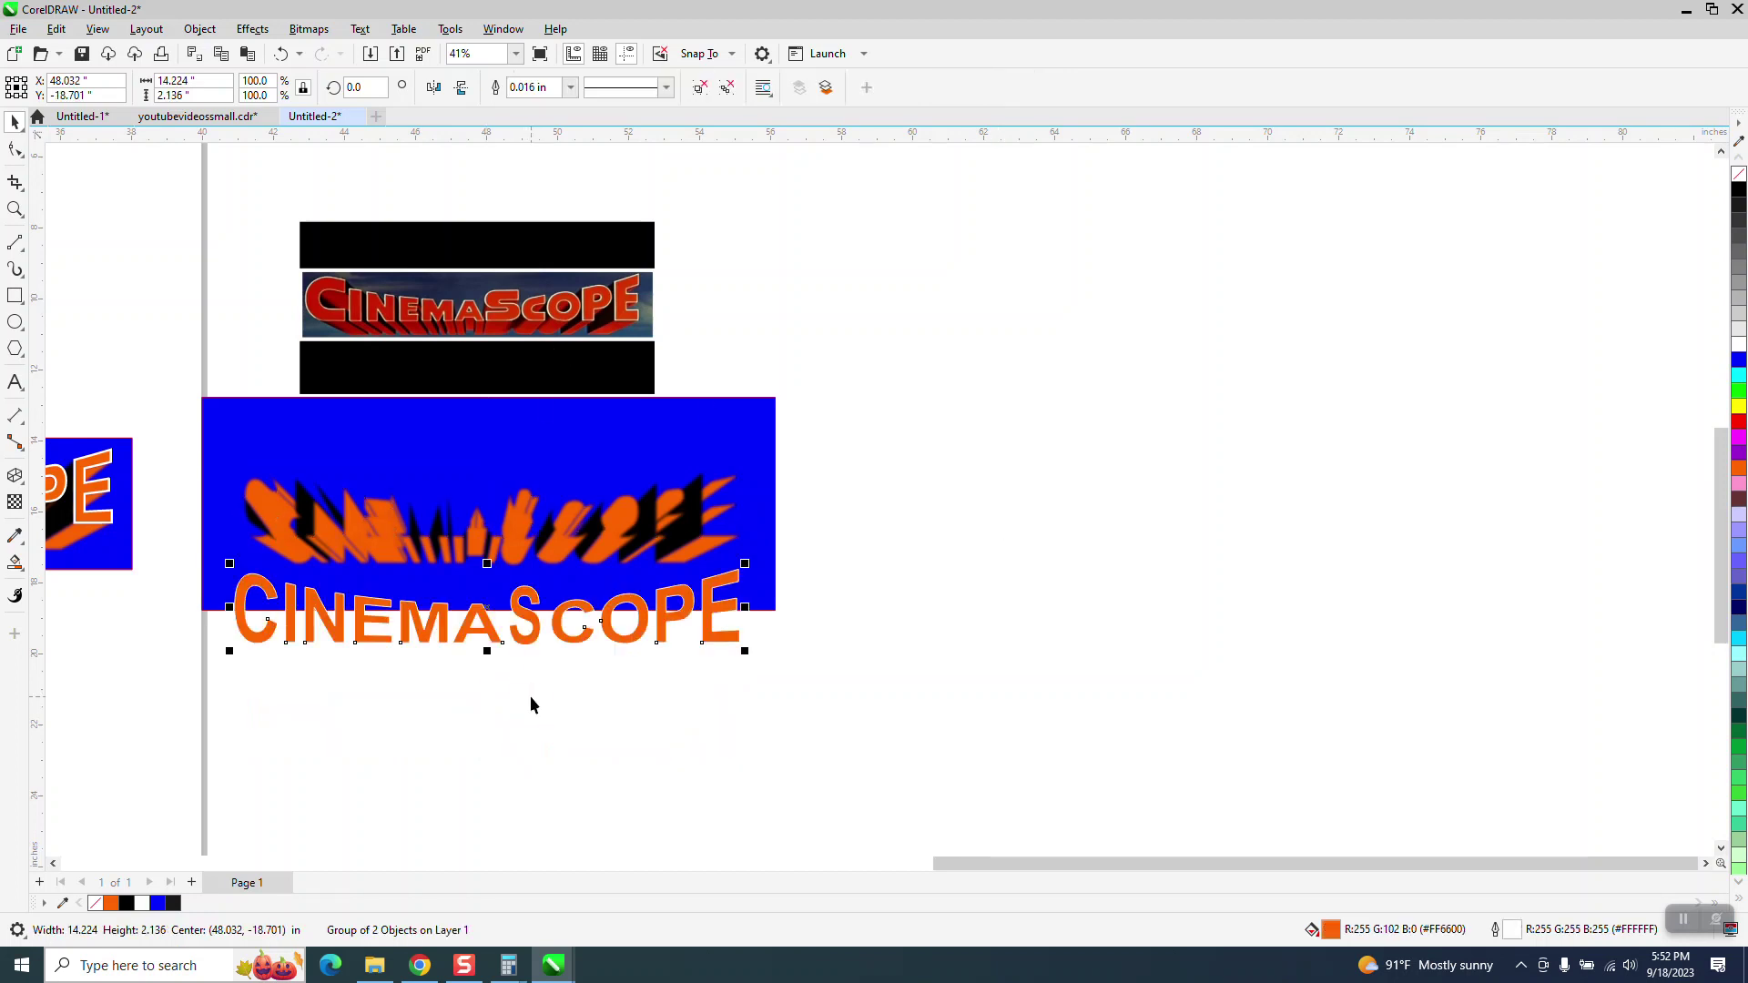
click(14, 211)
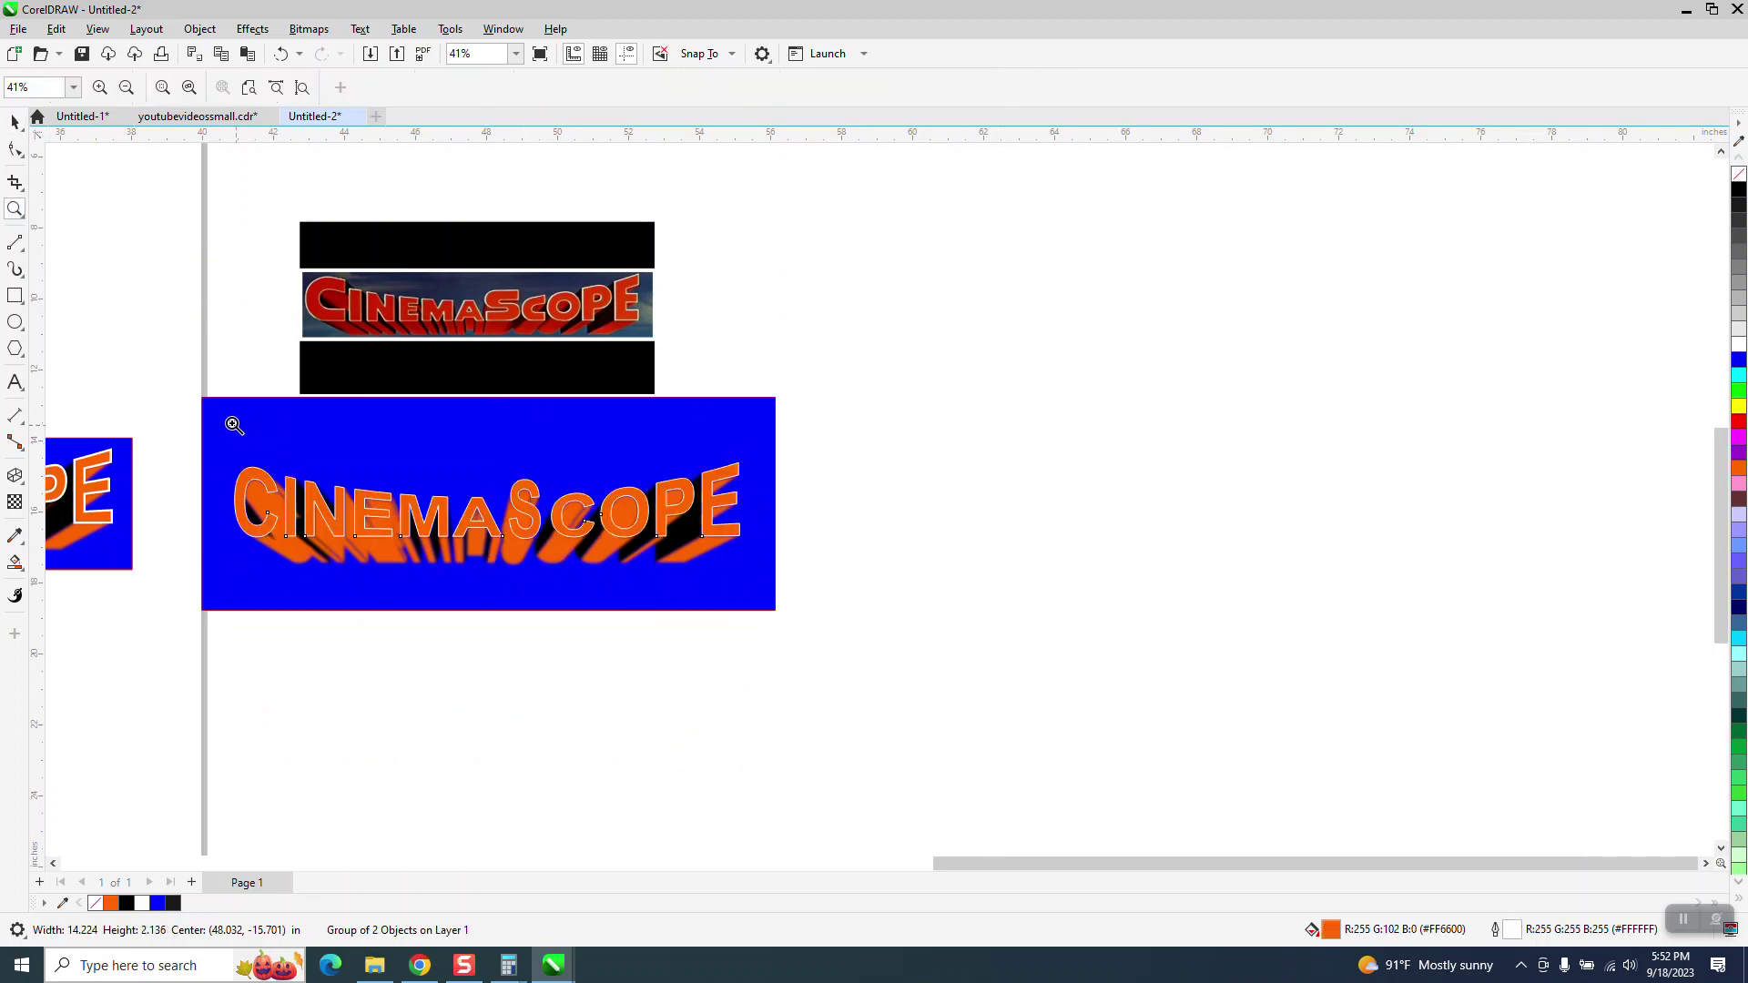
drag(186, 393, 807, 615)
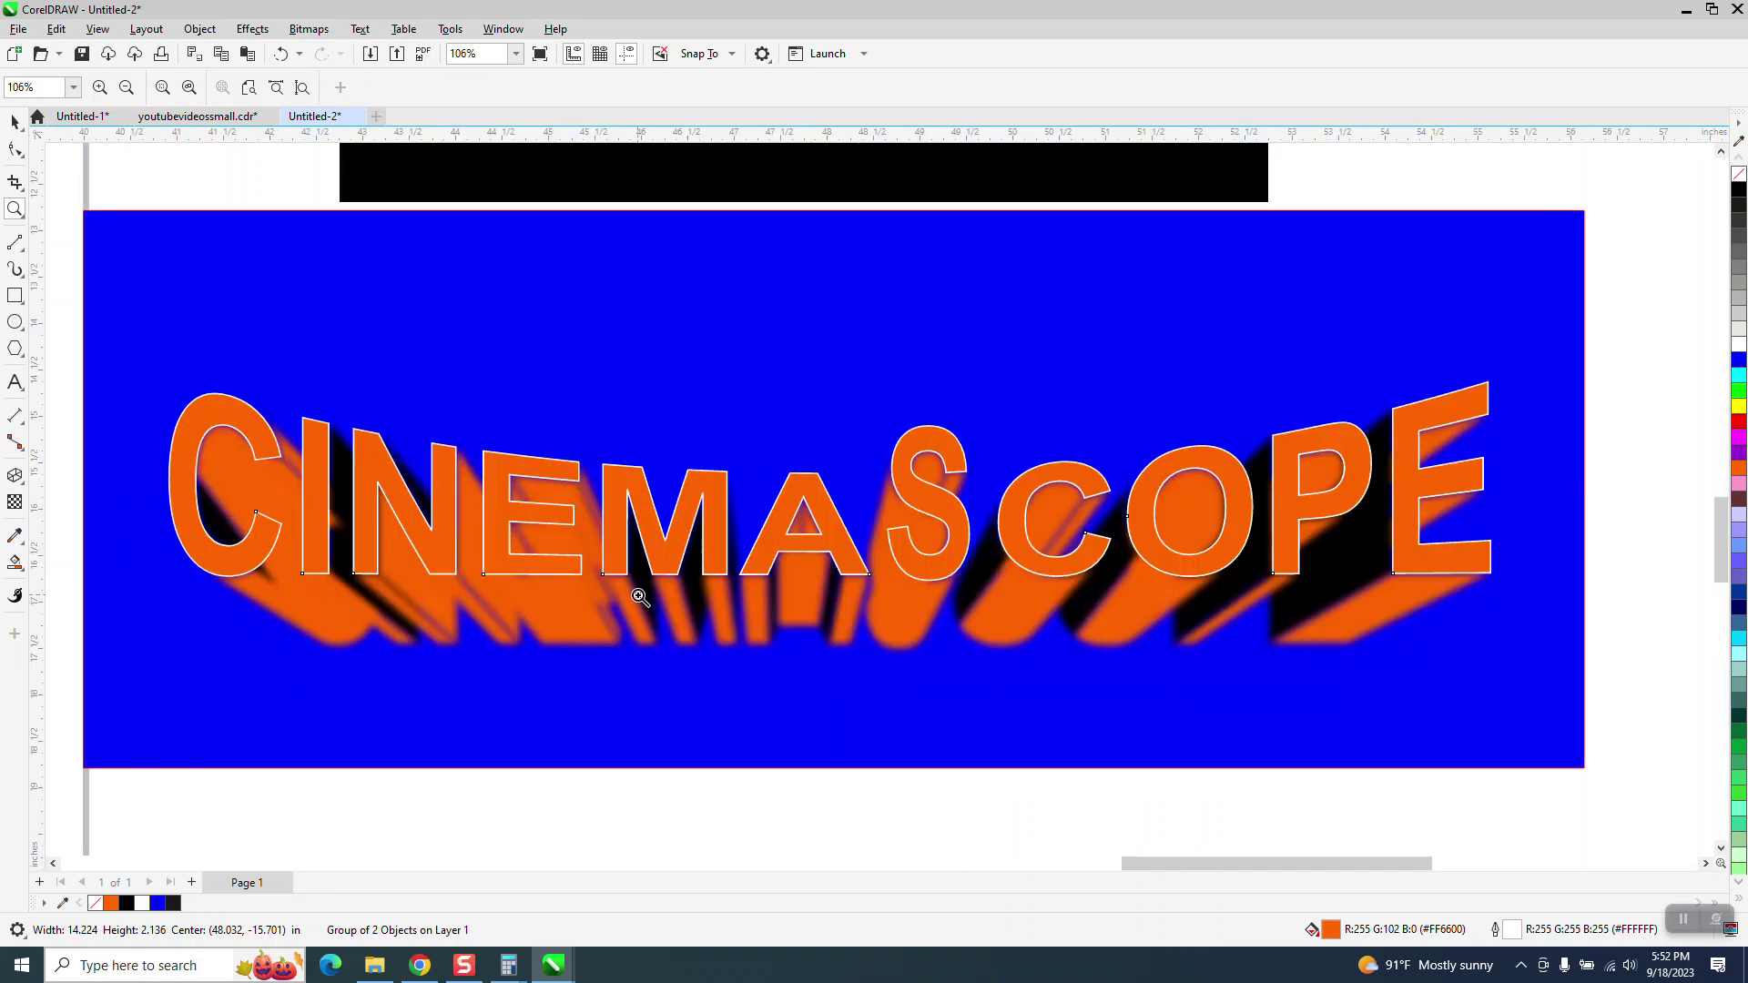
scroll(637, 598, down, 2)
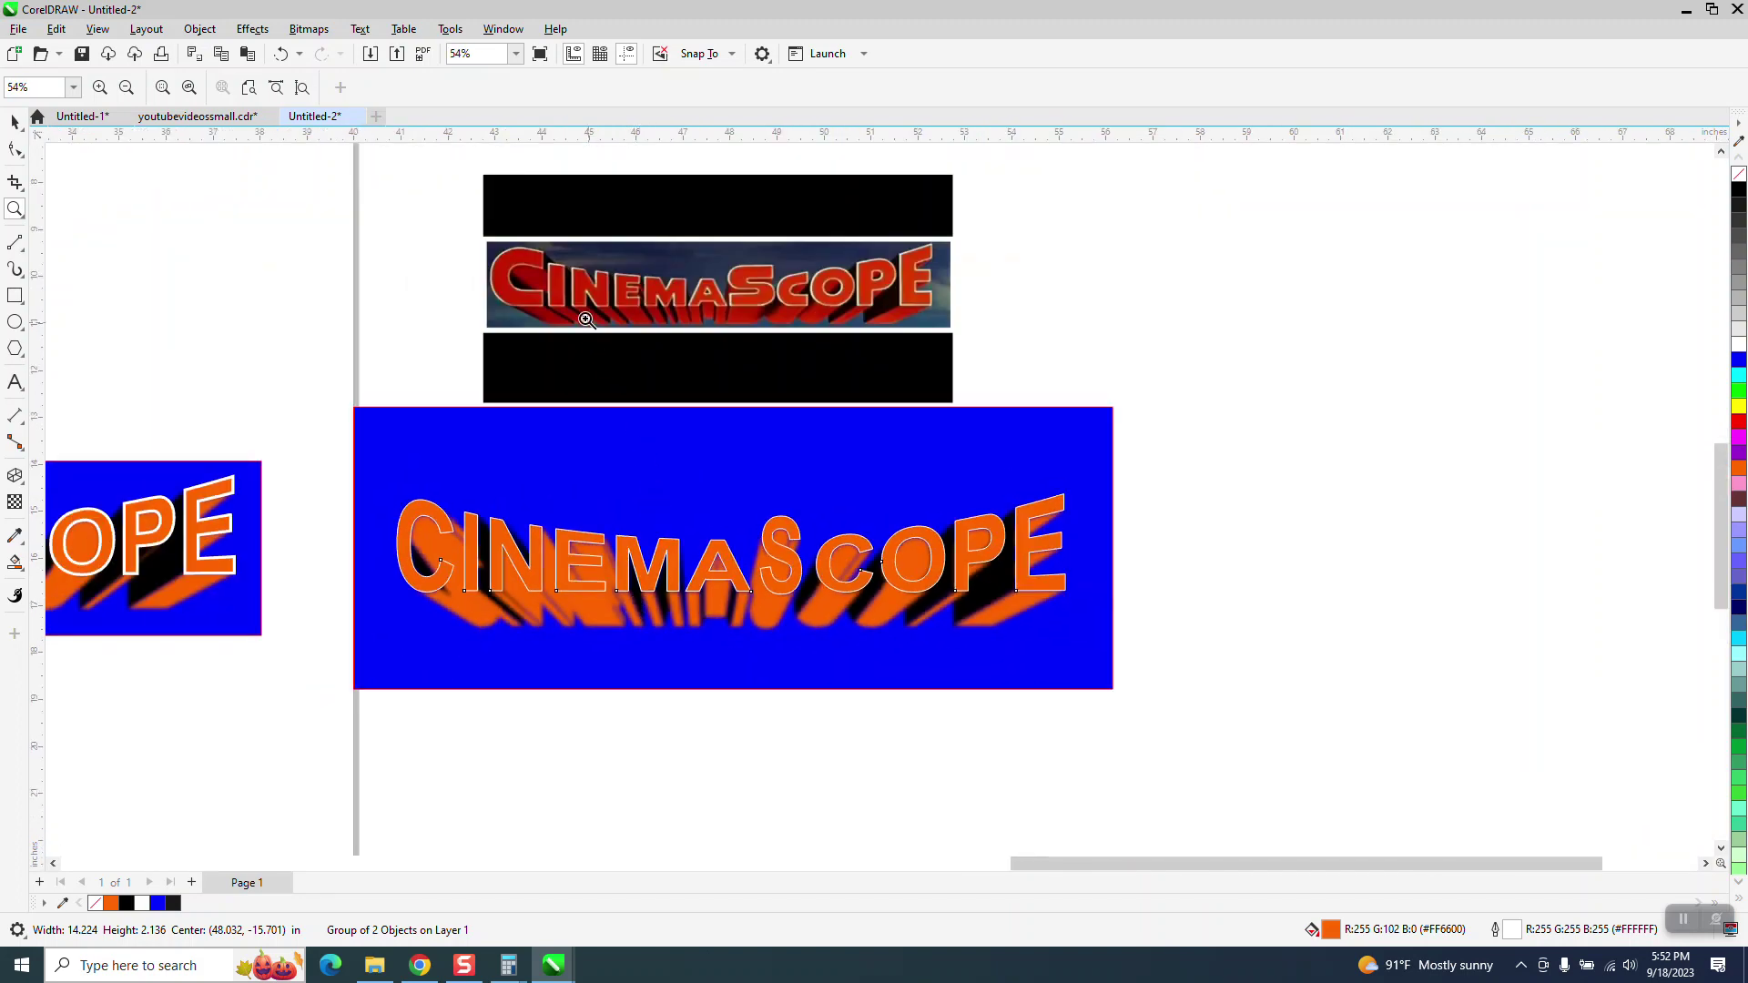
drag(525, 226, 696, 353)
scroll(535, 394, down, 1)
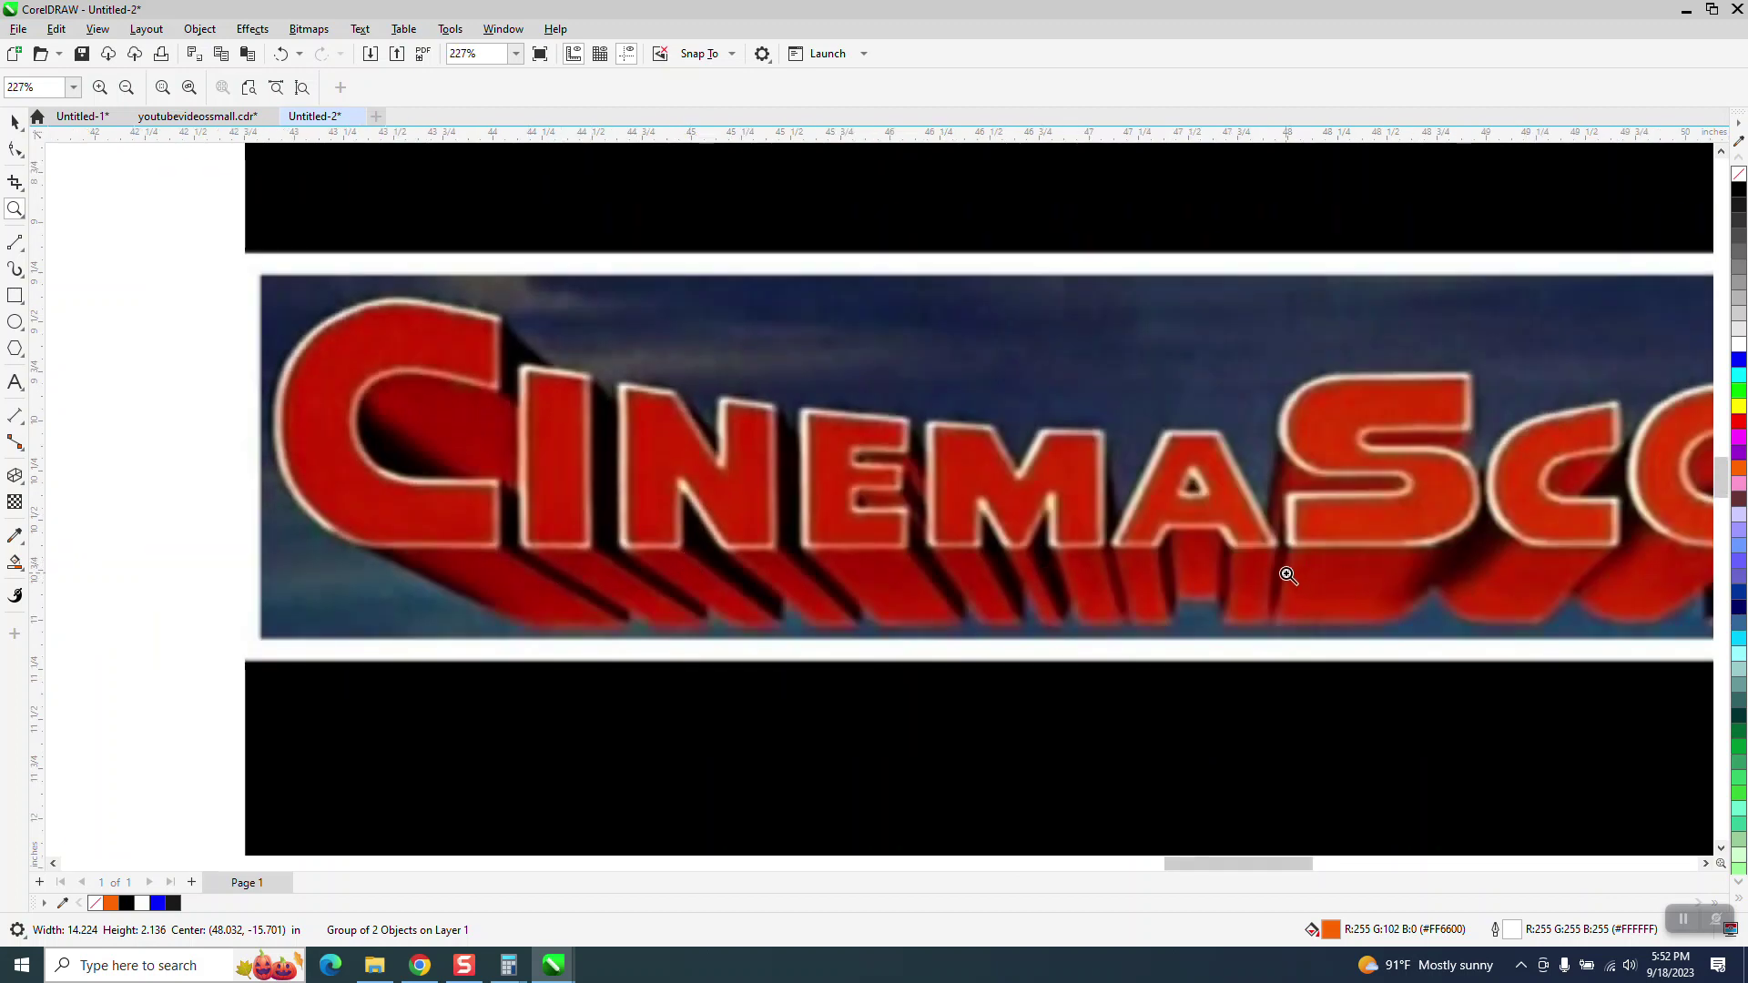
scroll(1027, 508, down, 1)
scroll(439, 430, down, 5)
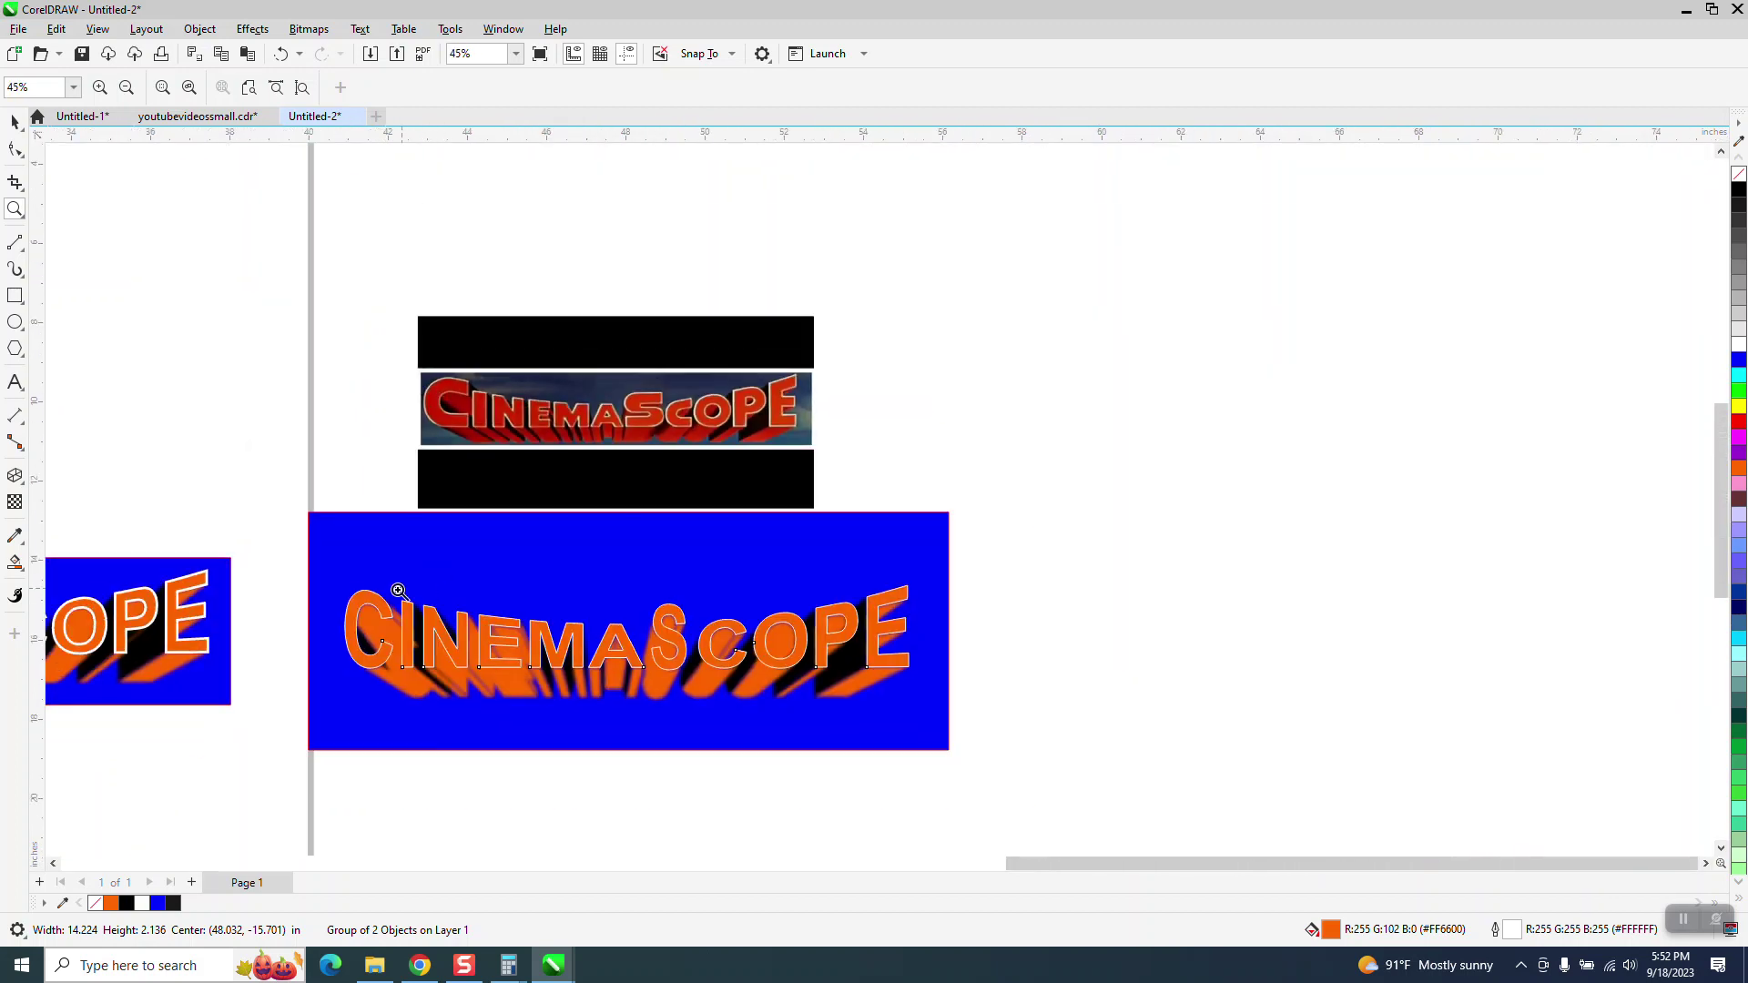
drag(302, 575, 1075, 766)
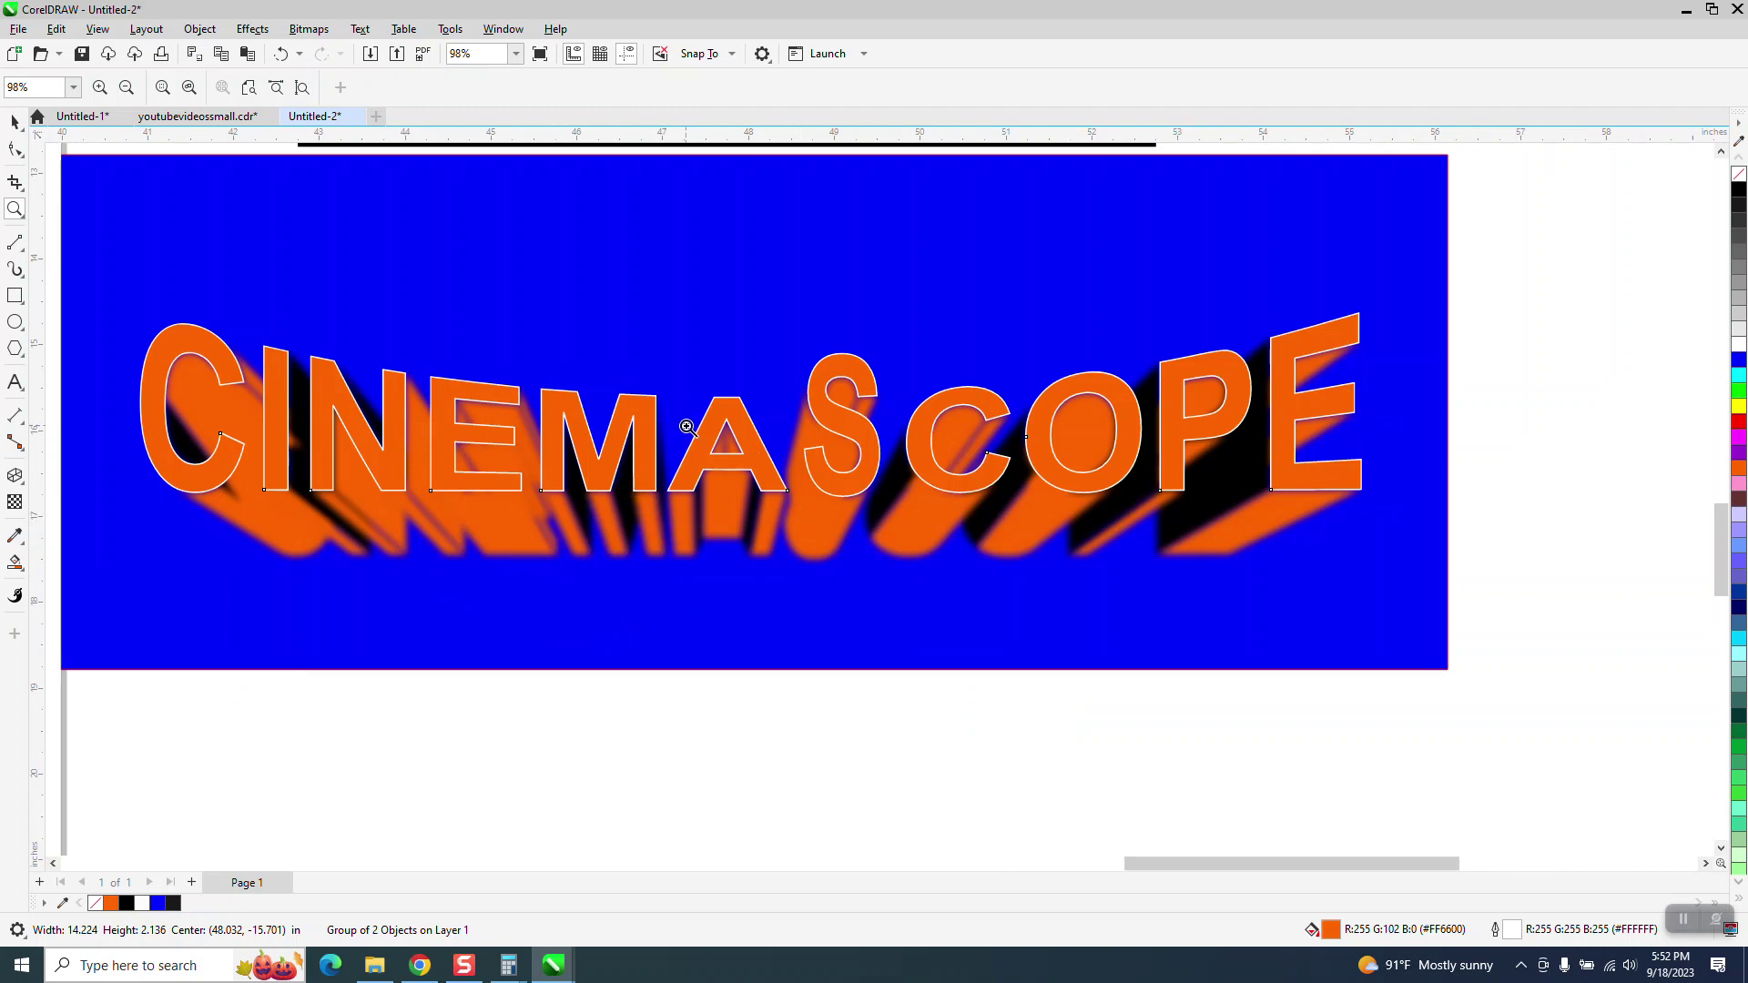
drag(657, 433, 839, 594)
scroll(815, 581, down, 5)
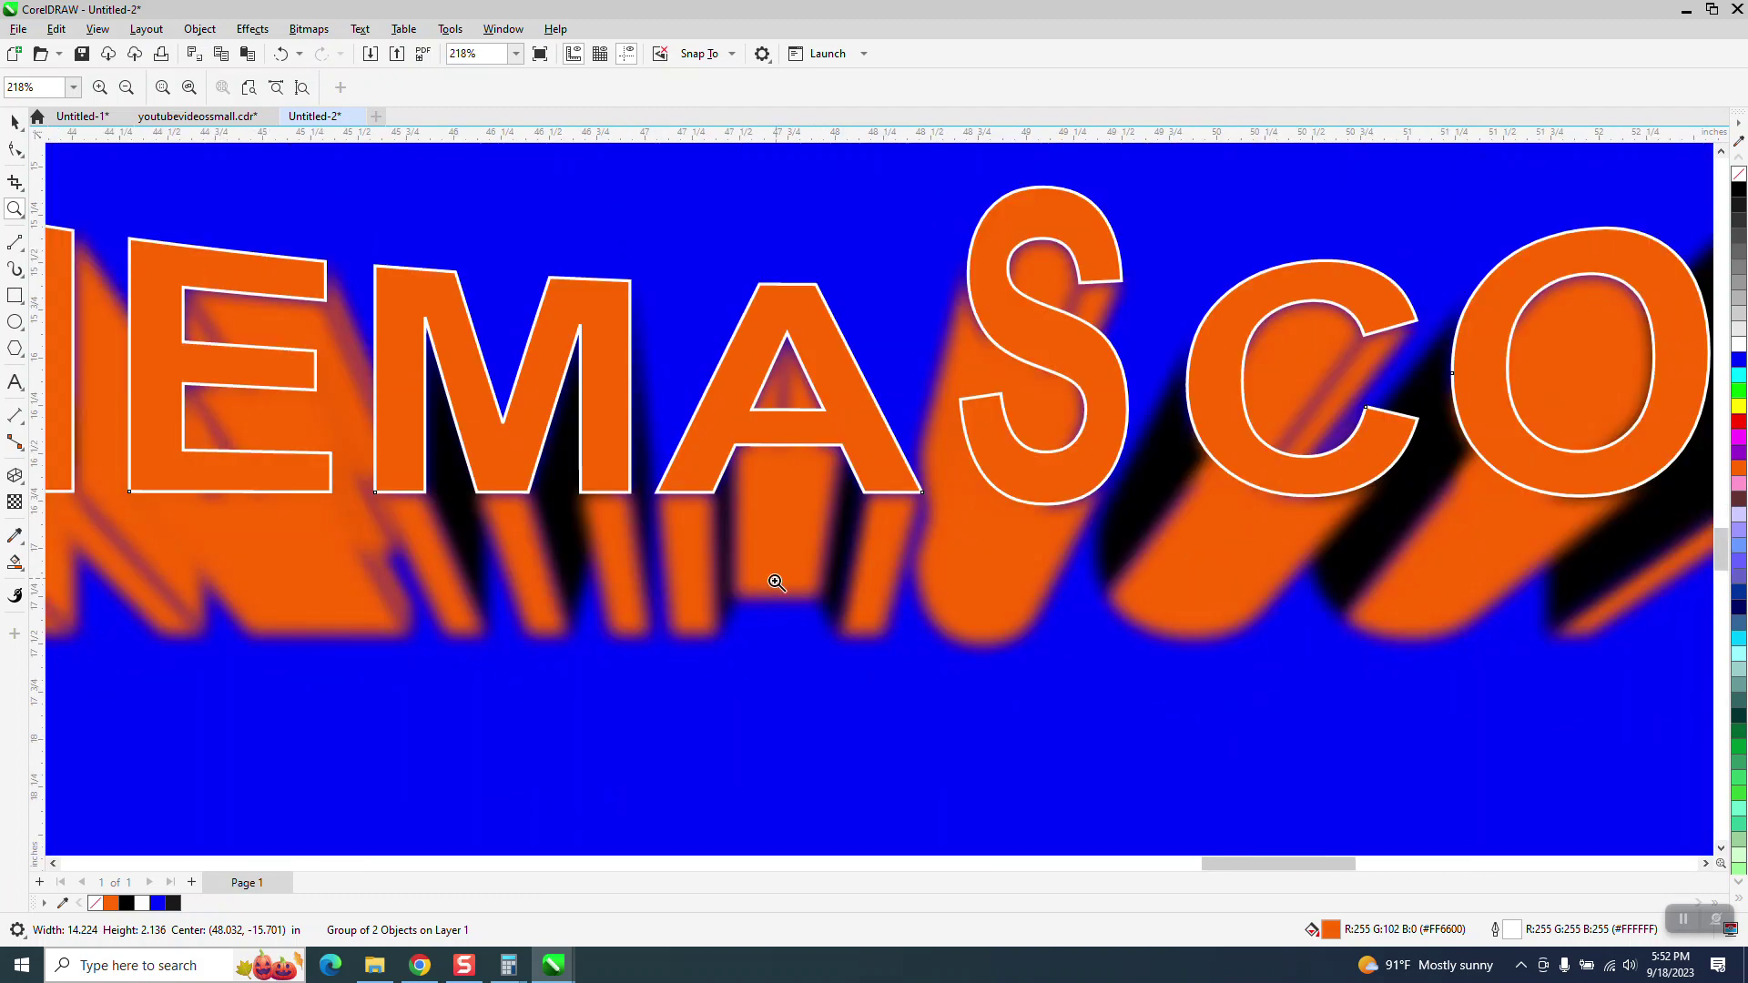
scroll(781, 261, up, 6)
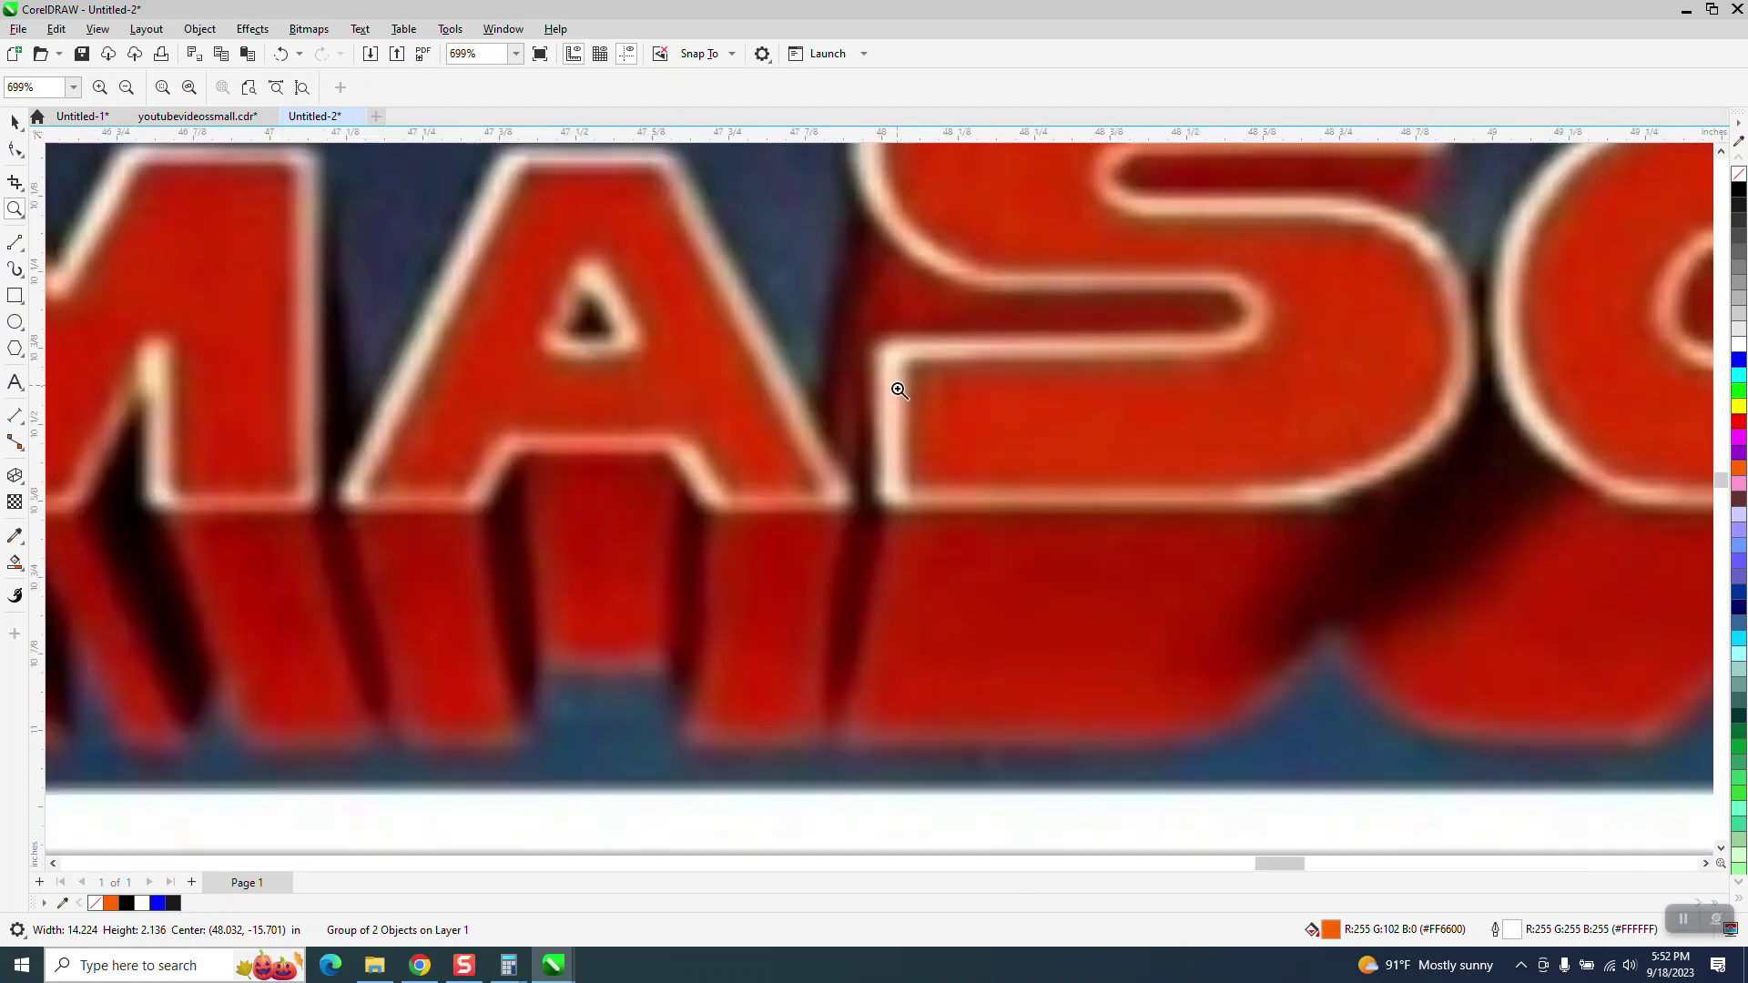
scroll(773, 393, down, 4)
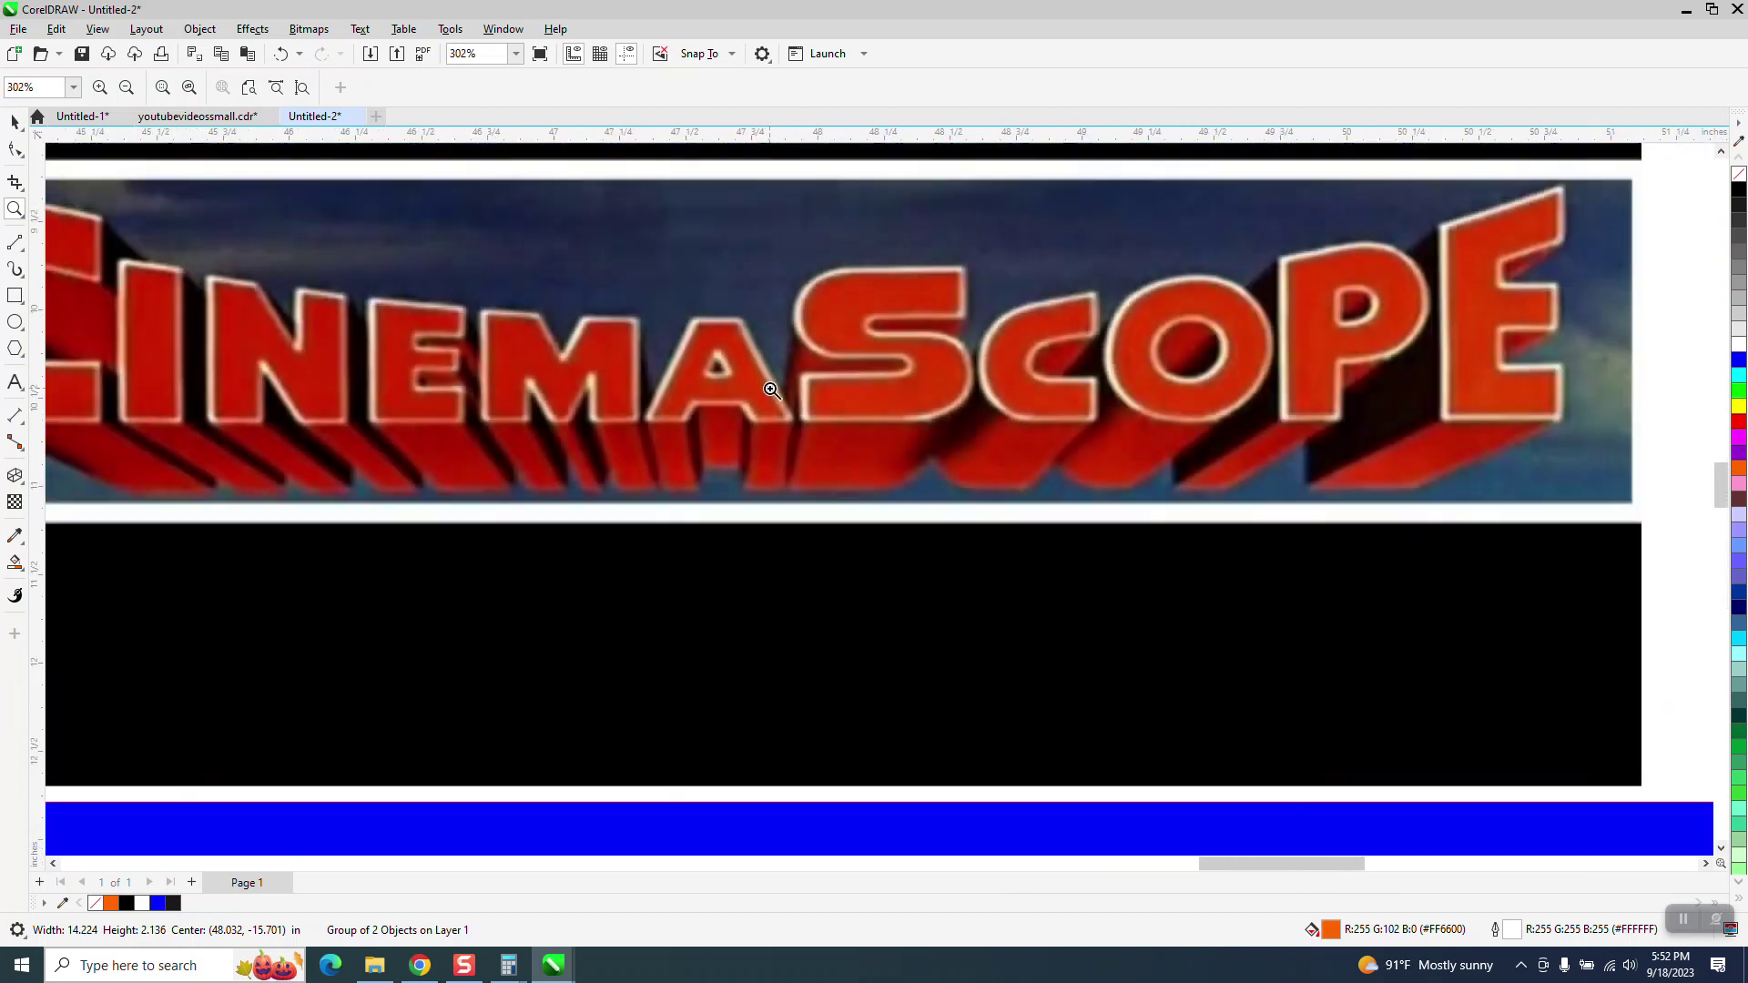
scroll(773, 393, down, 2)
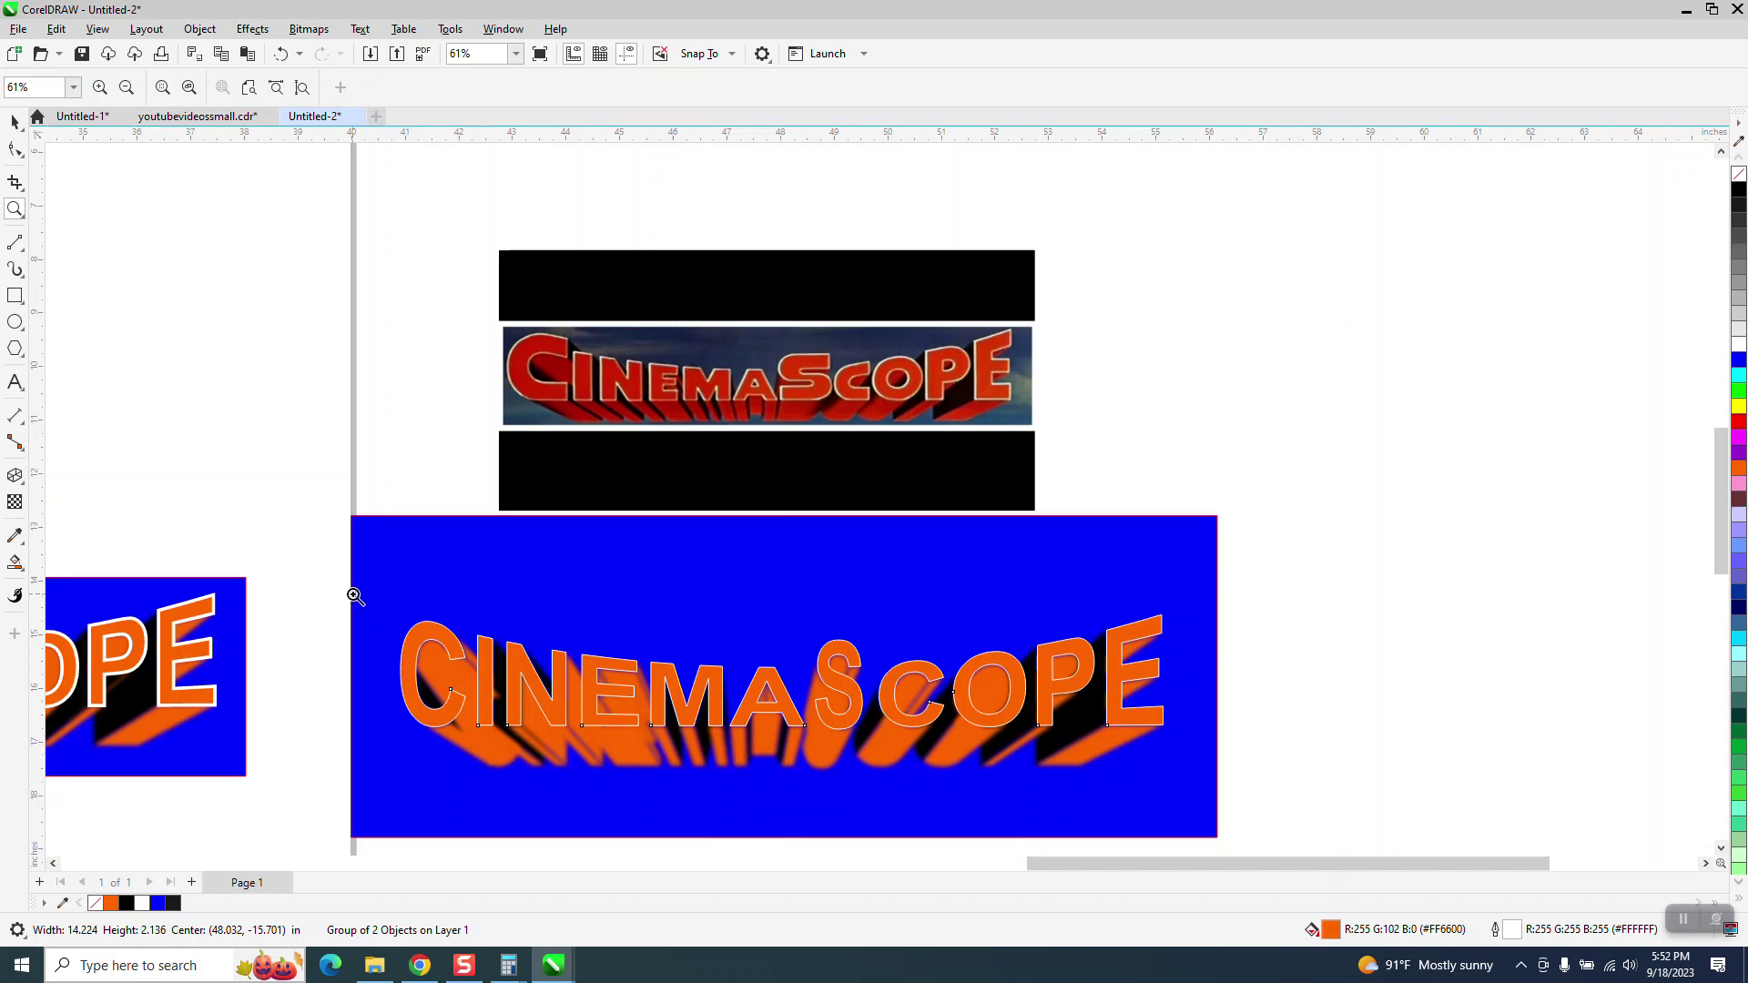
drag(355, 597, 1211, 784)
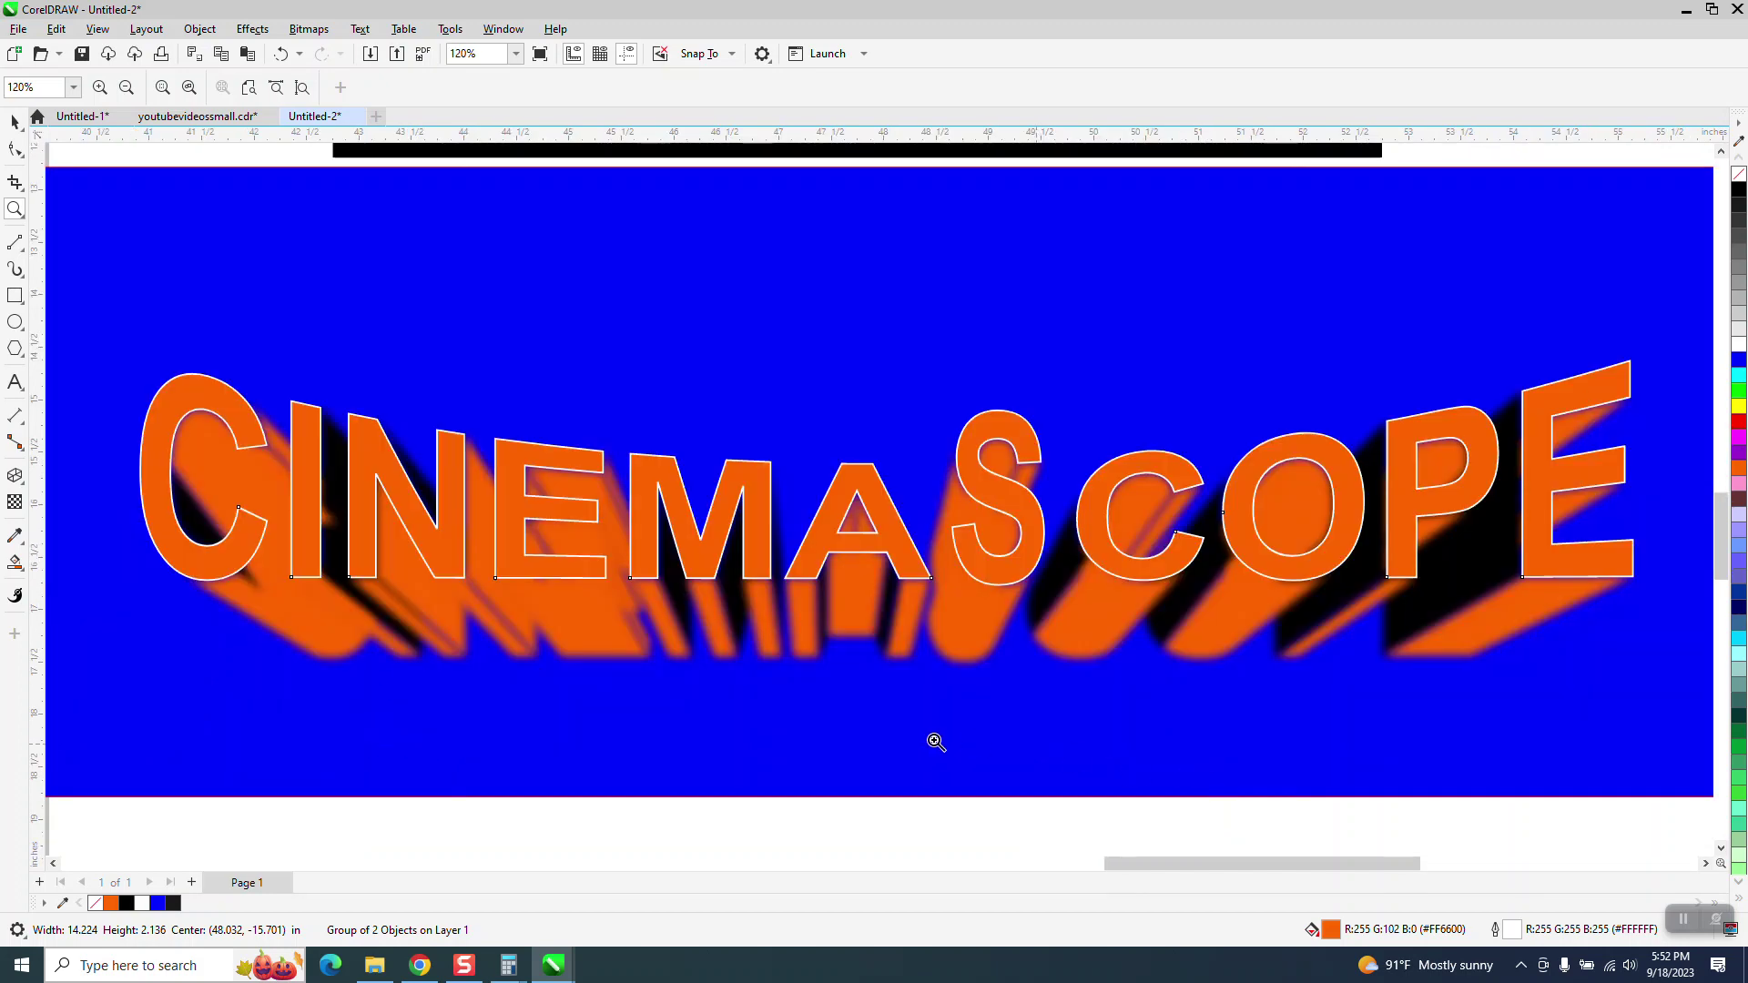
scroll(936, 742, down, 3)
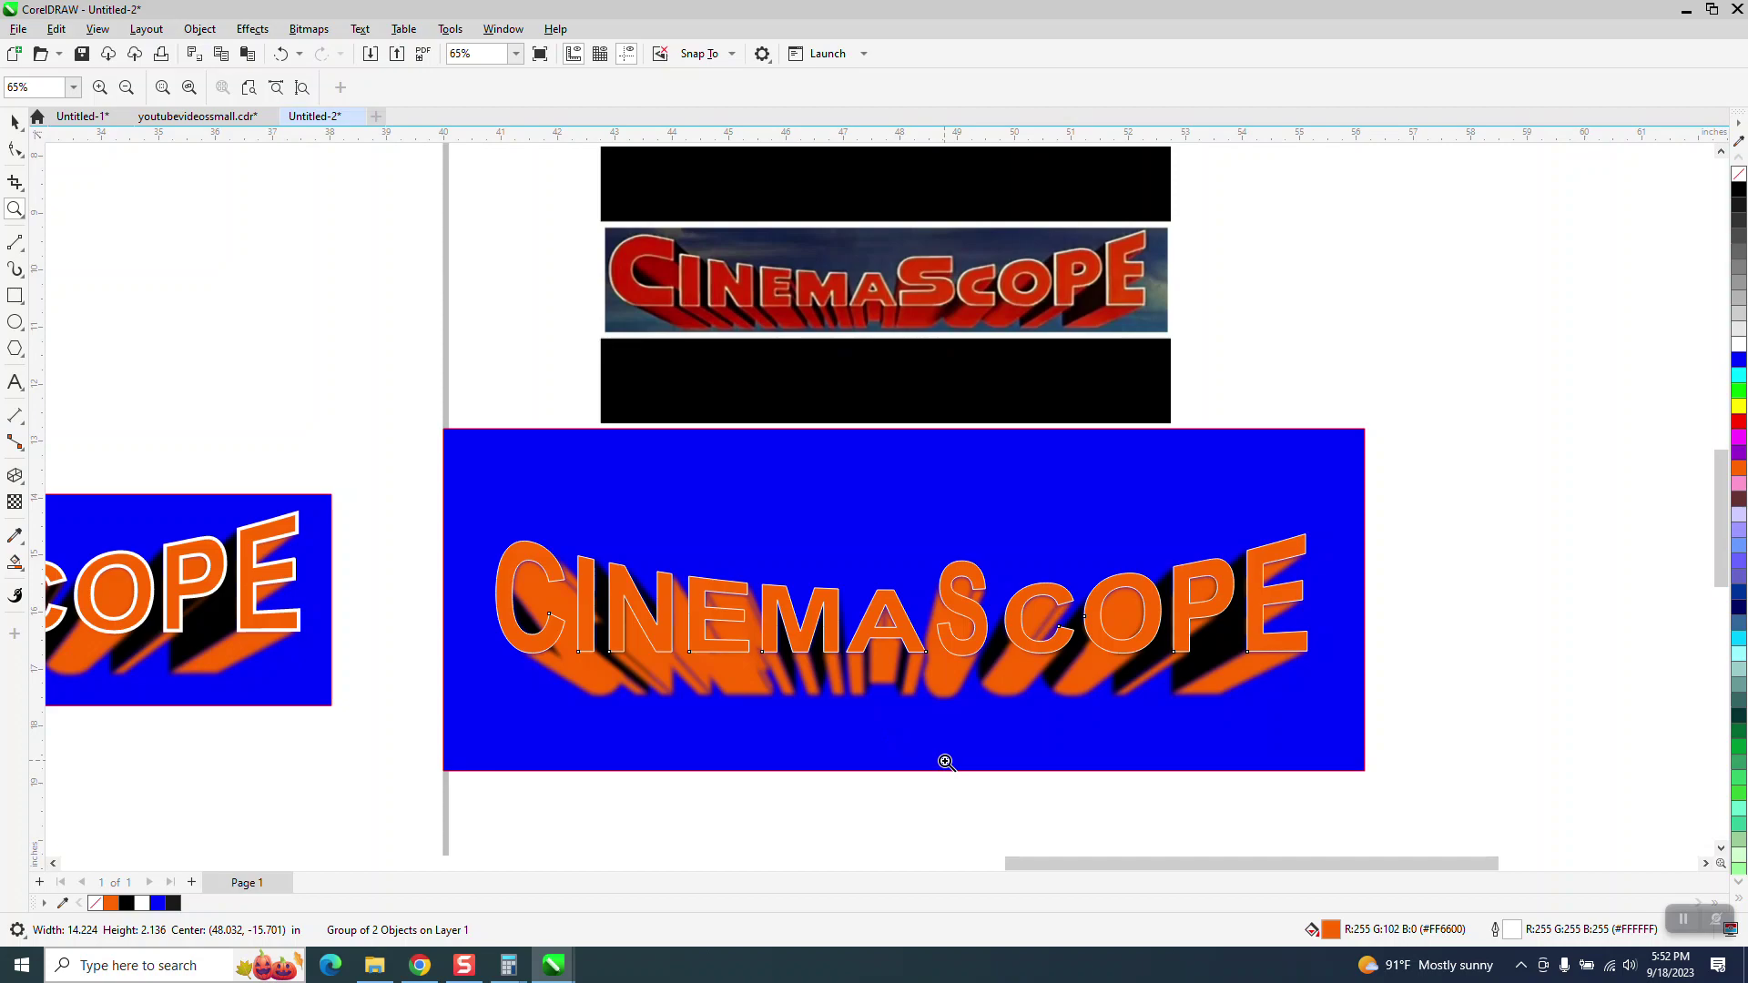